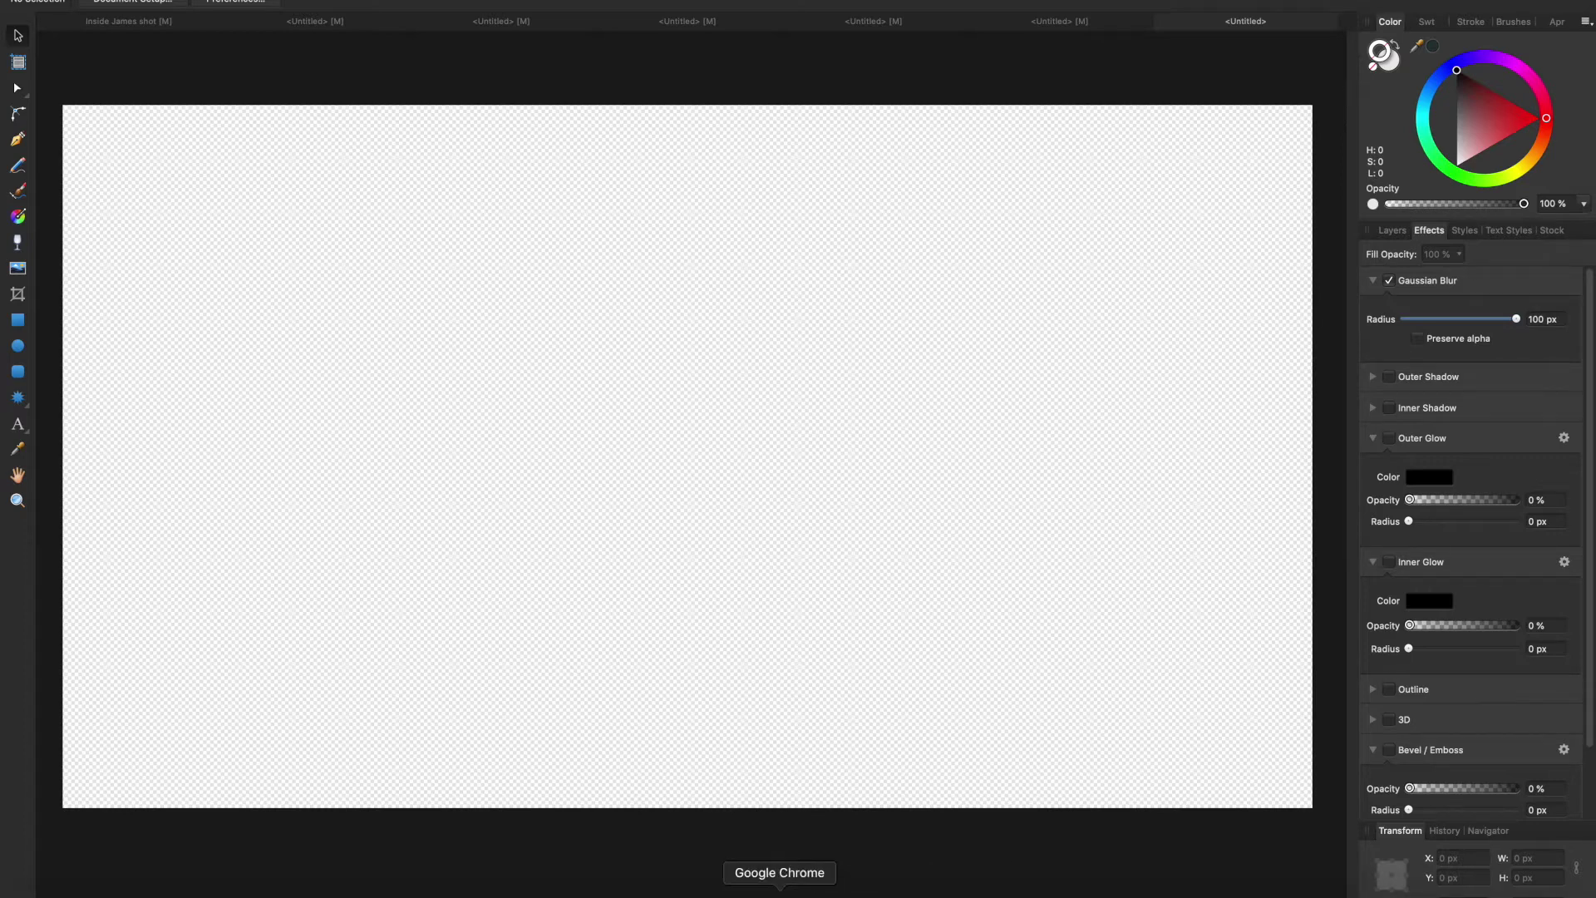
Switch from the blank Affinity Designer canvas to Google Chrome.
click(780, 893)
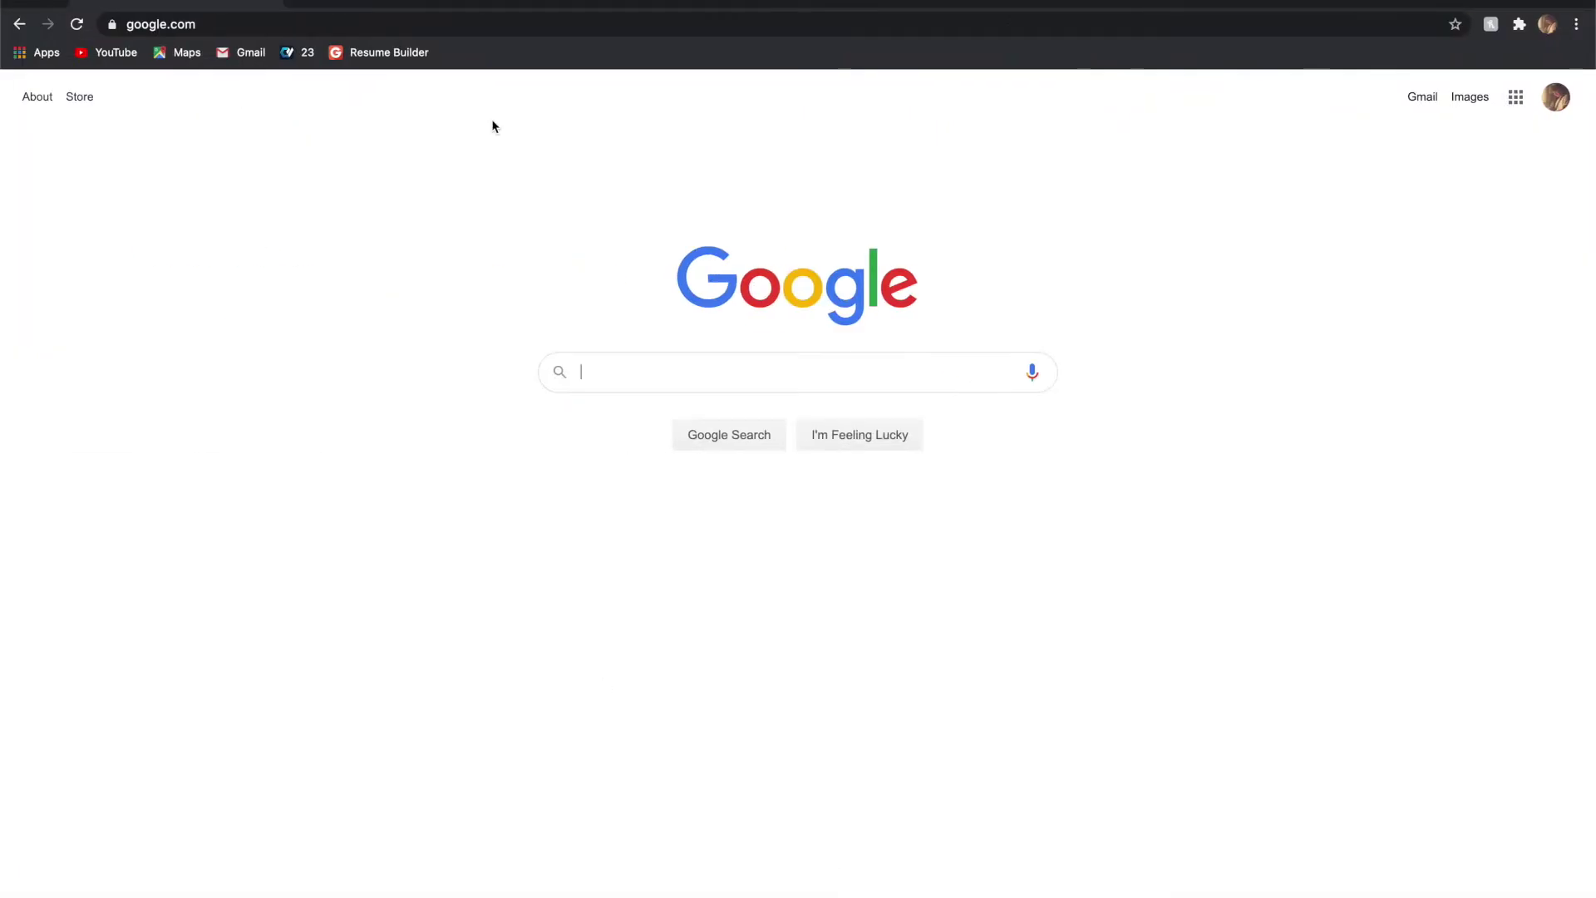
Run a Google web search for 'tree' from the address bar.
click(385, 24)
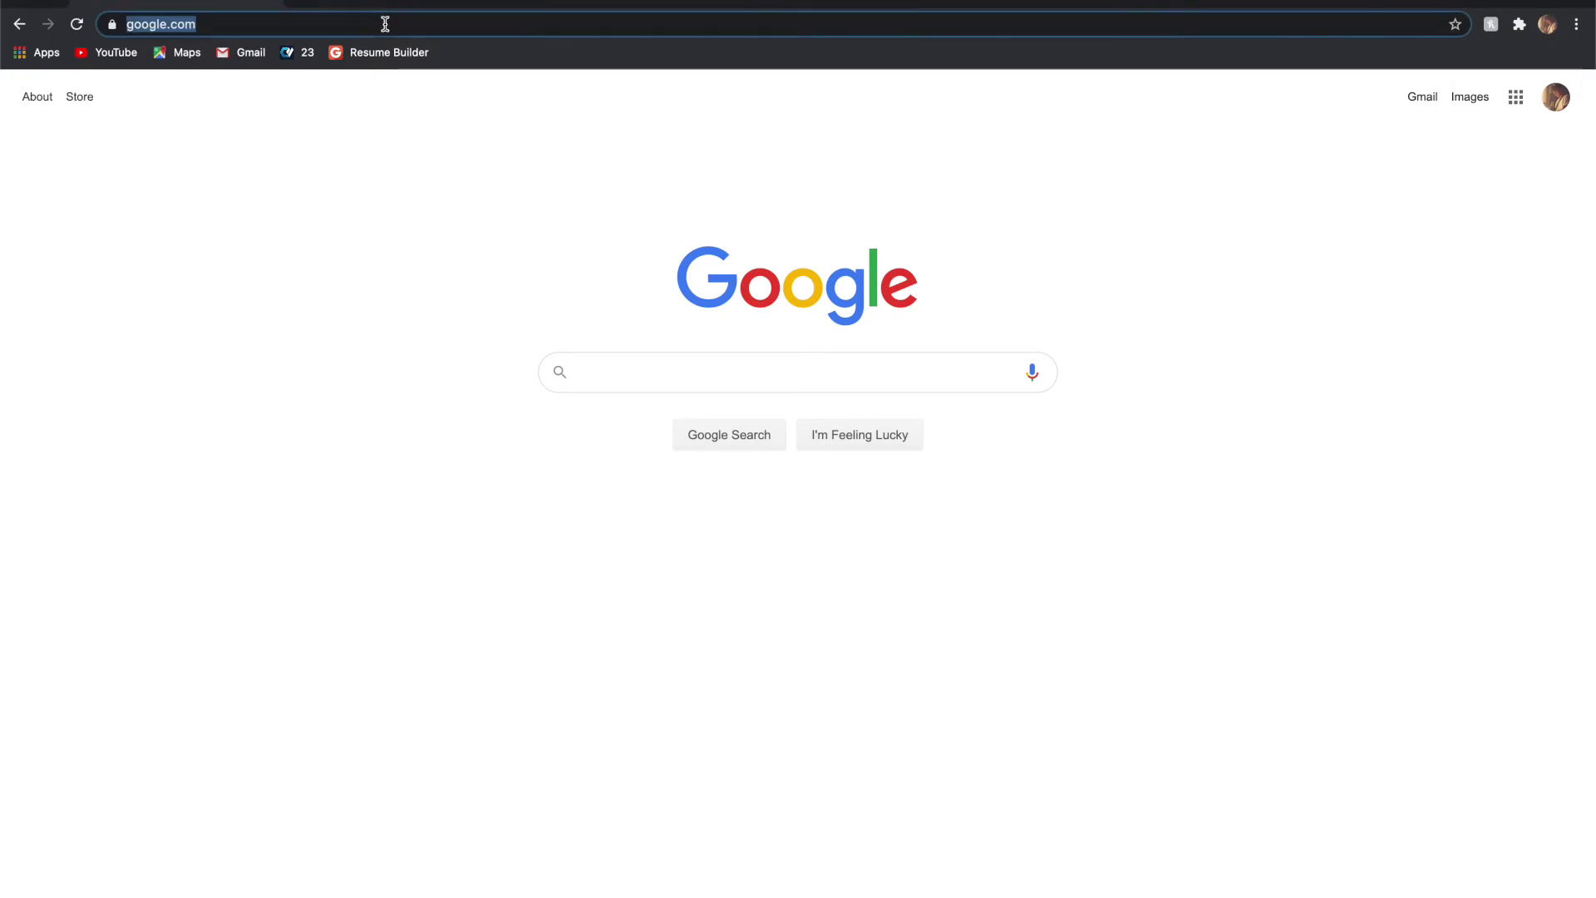
key(BackSpace)
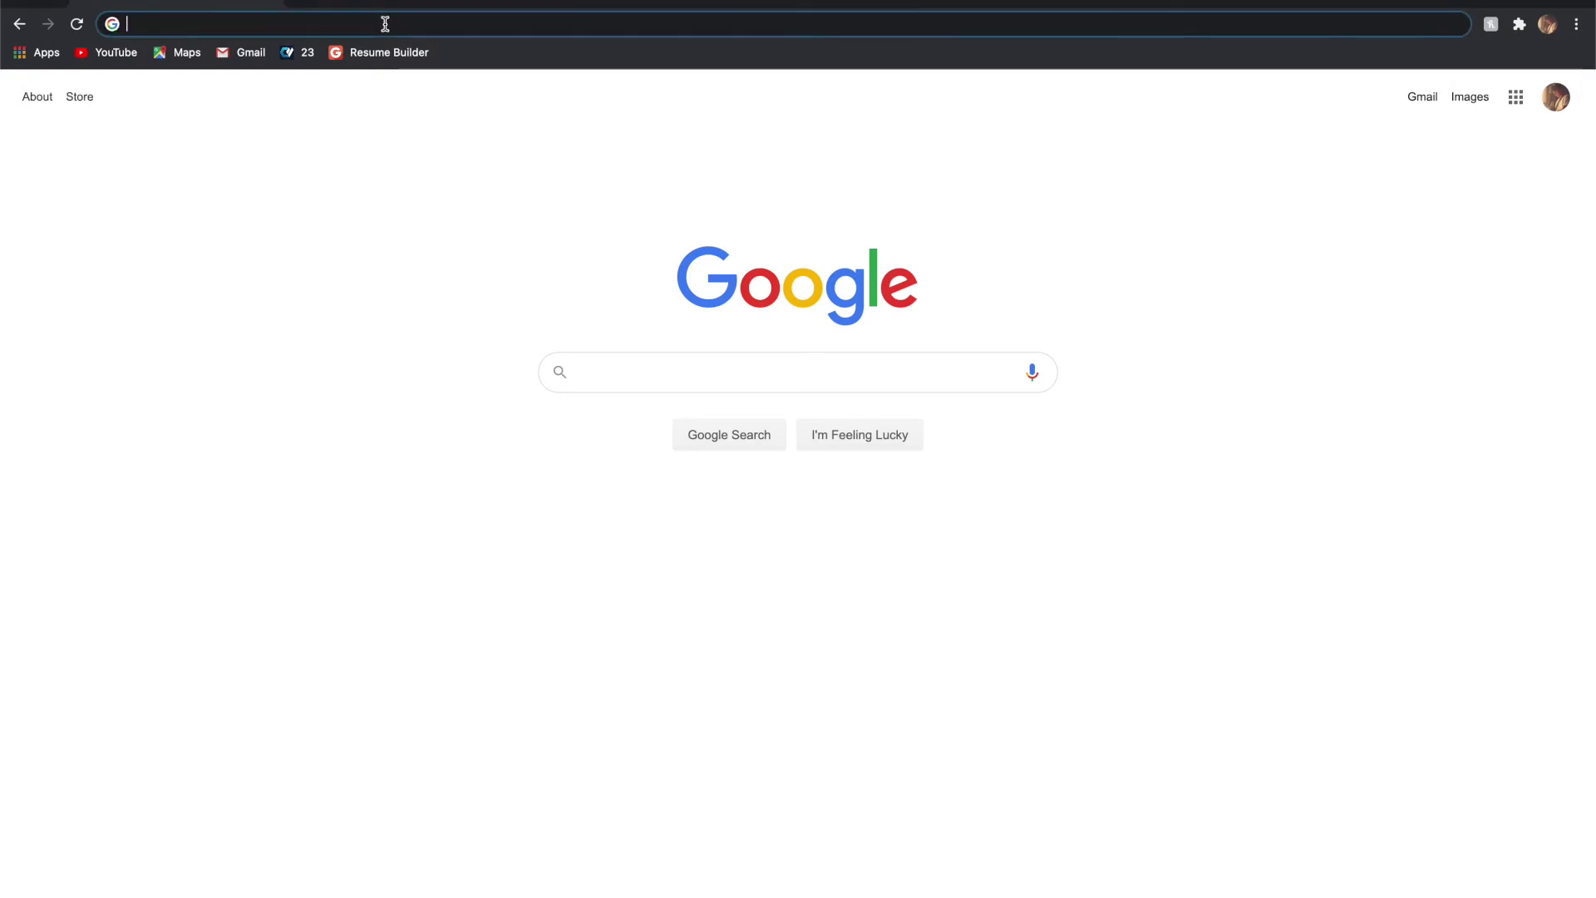
text(tree)
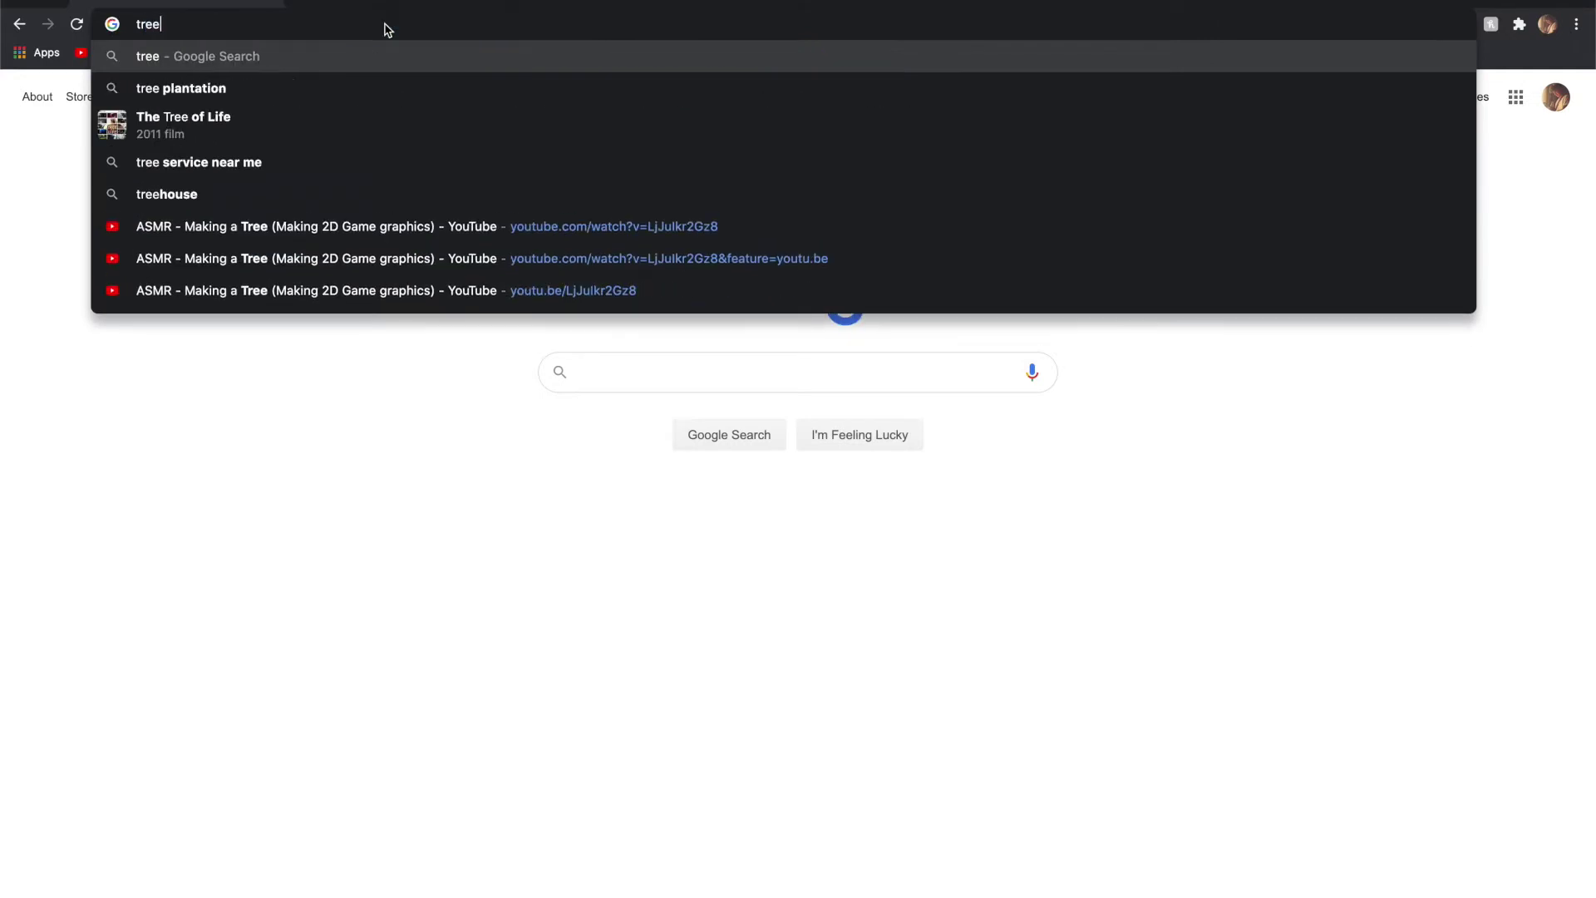
key(Return)
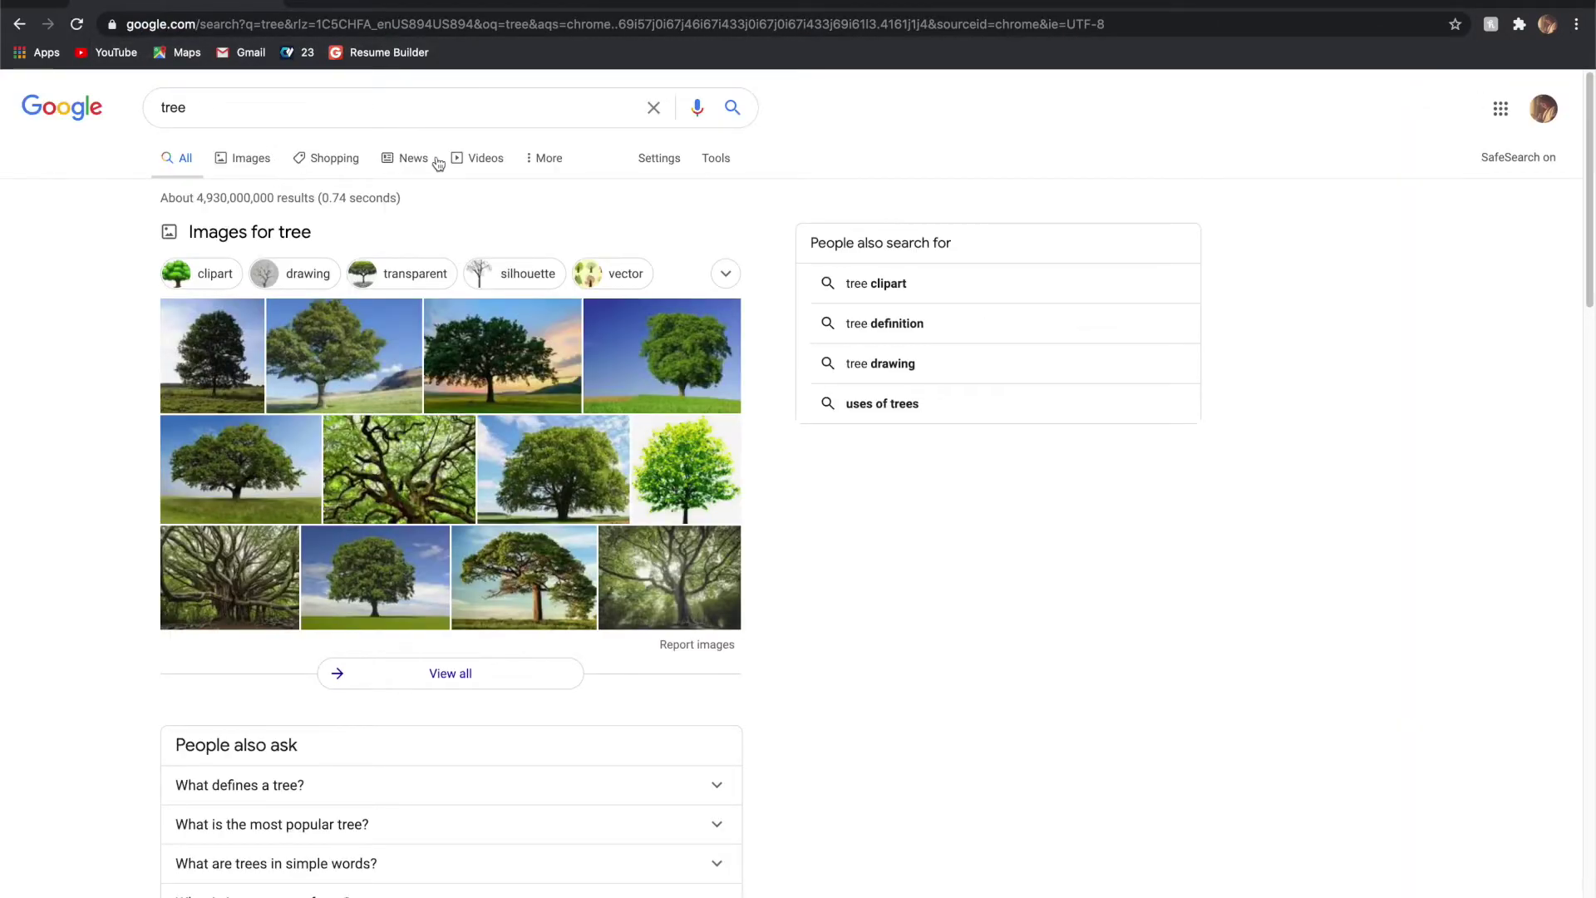
Browse the Google Images results for tree, then start a new tab.
click(251, 164)
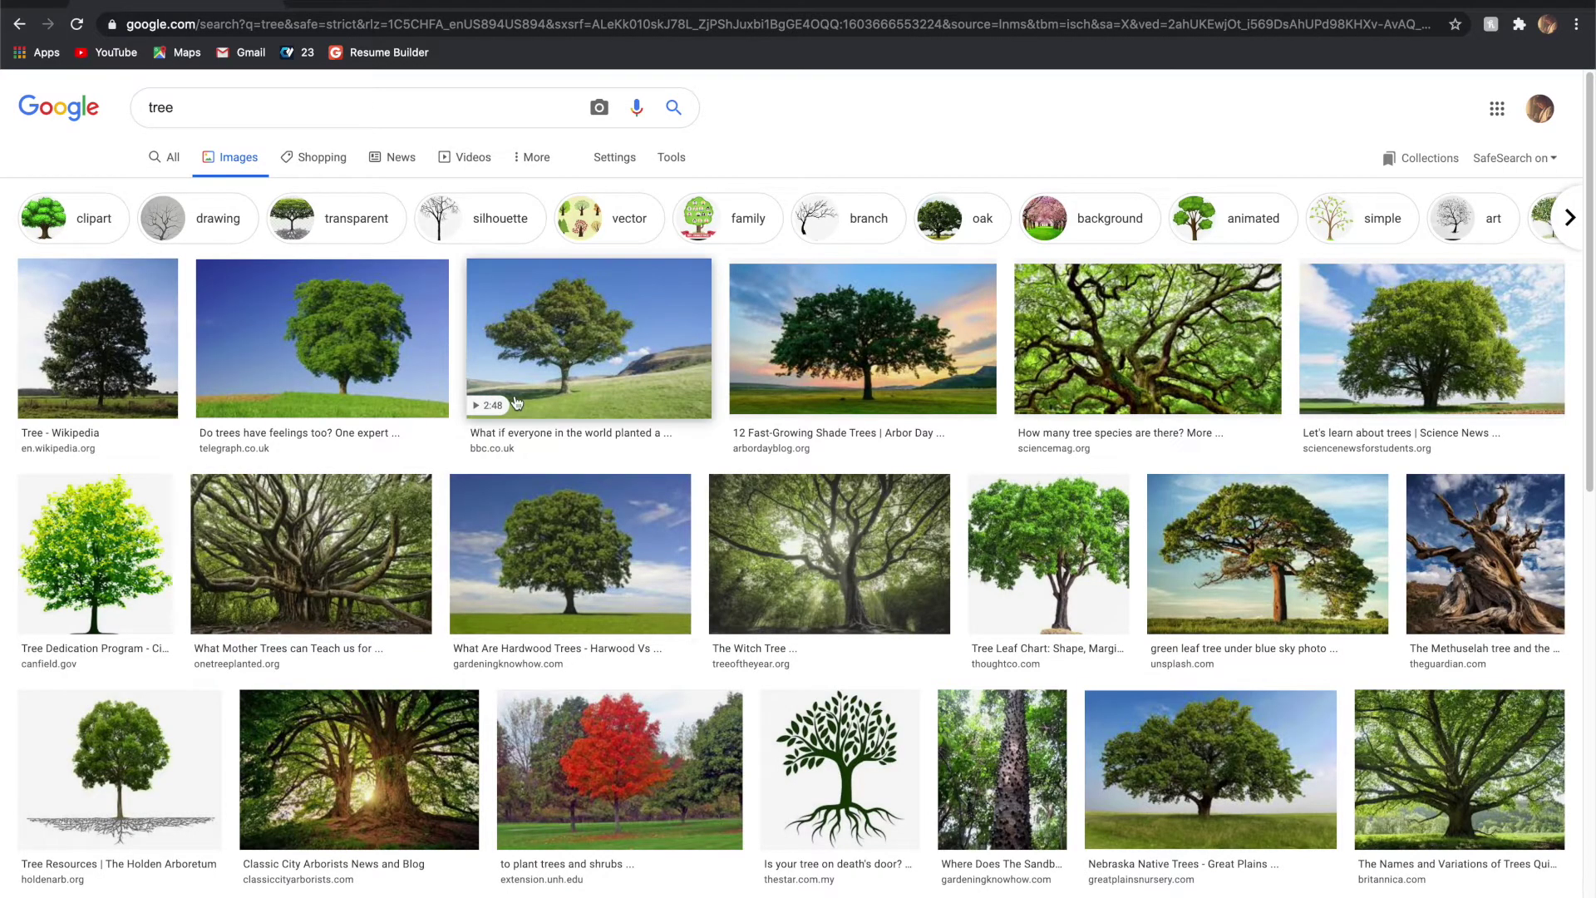
scroll(842, 522, down, 3)
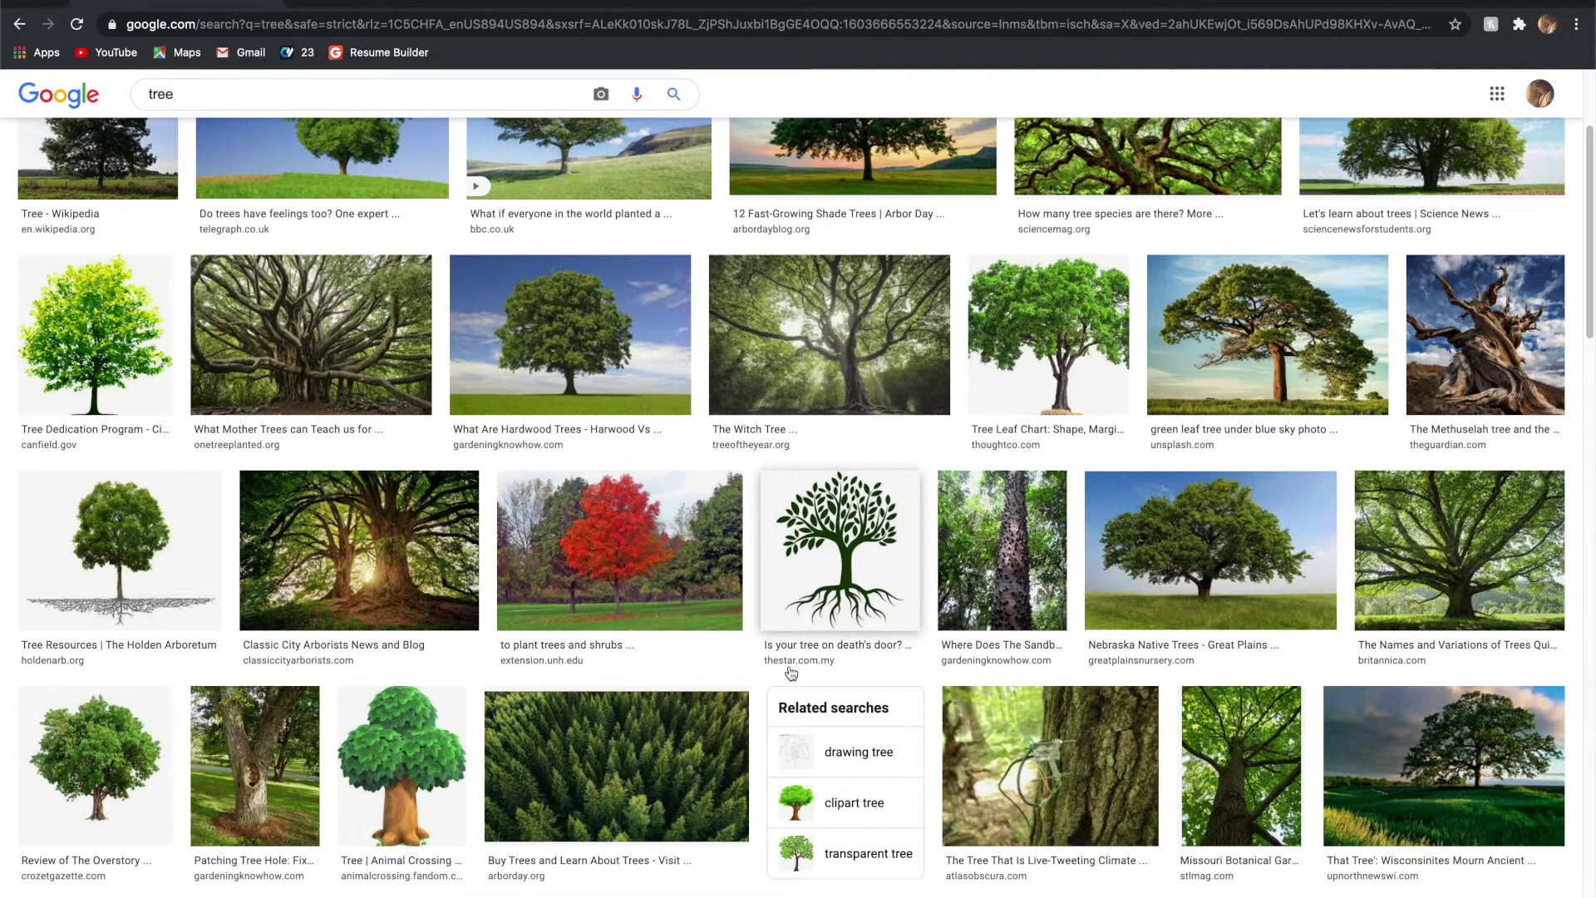
scroll(841, 522, down, 1)
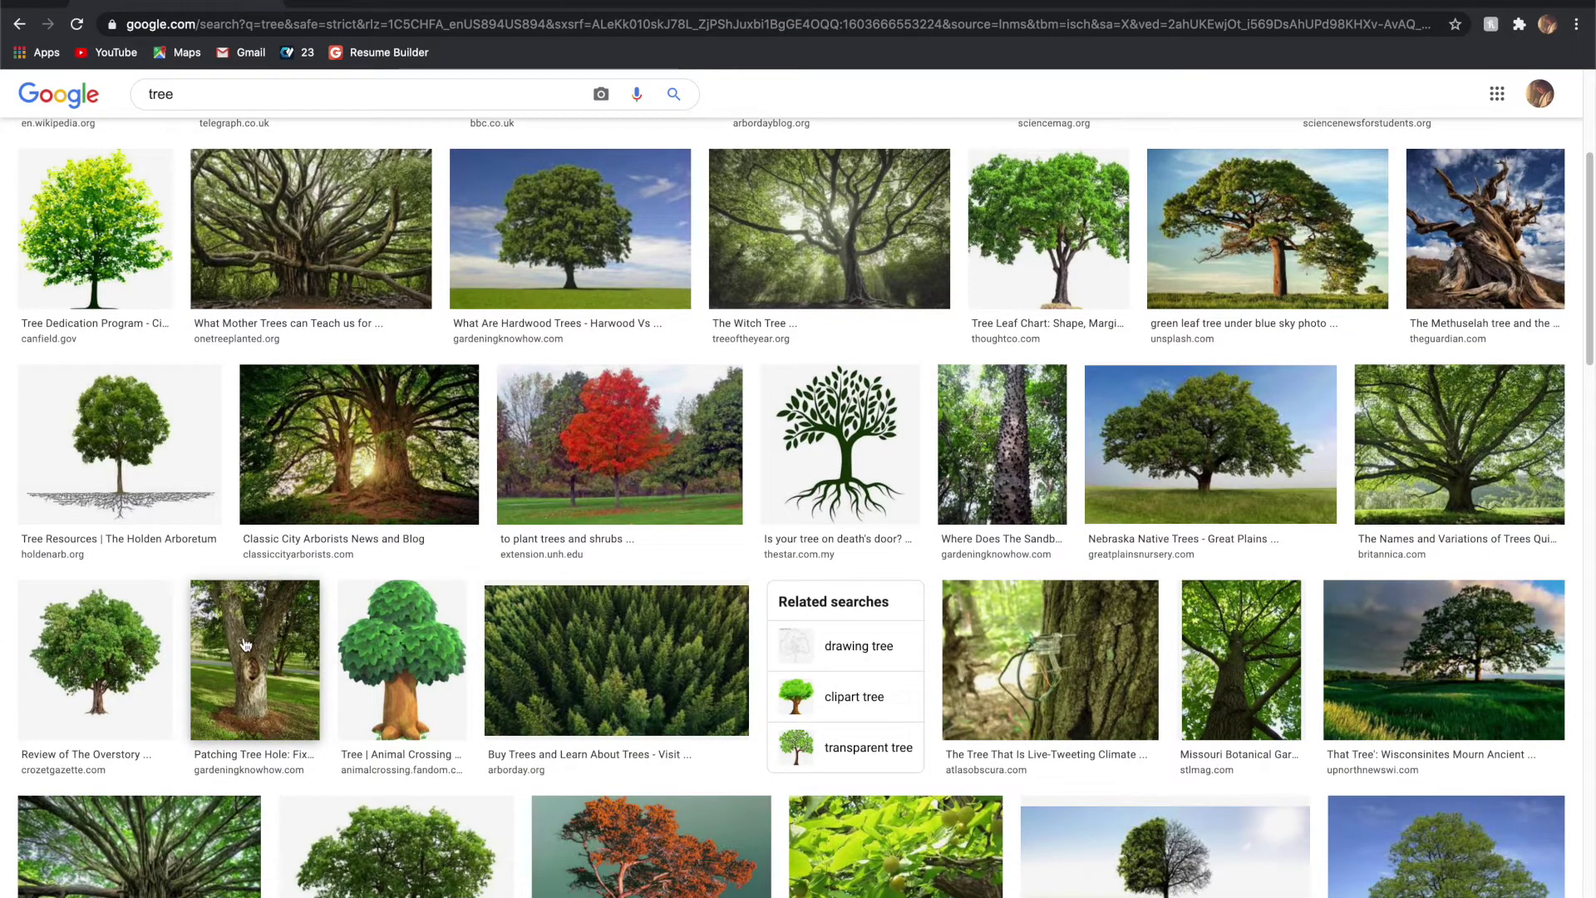
scroll(275, 736, down, 3)
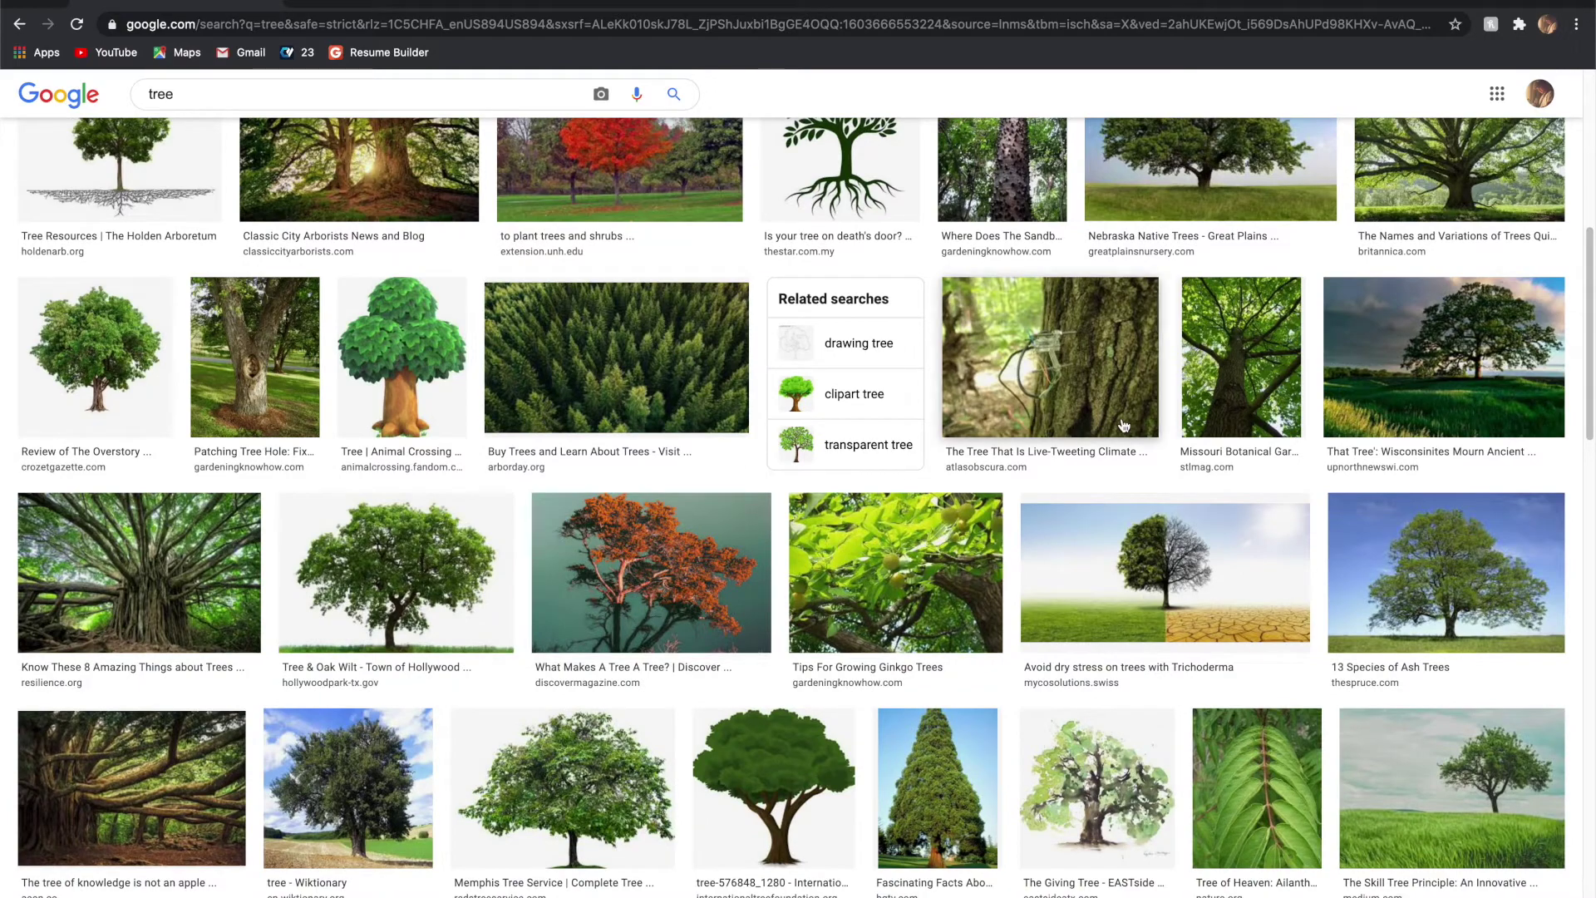
click(301, 5)
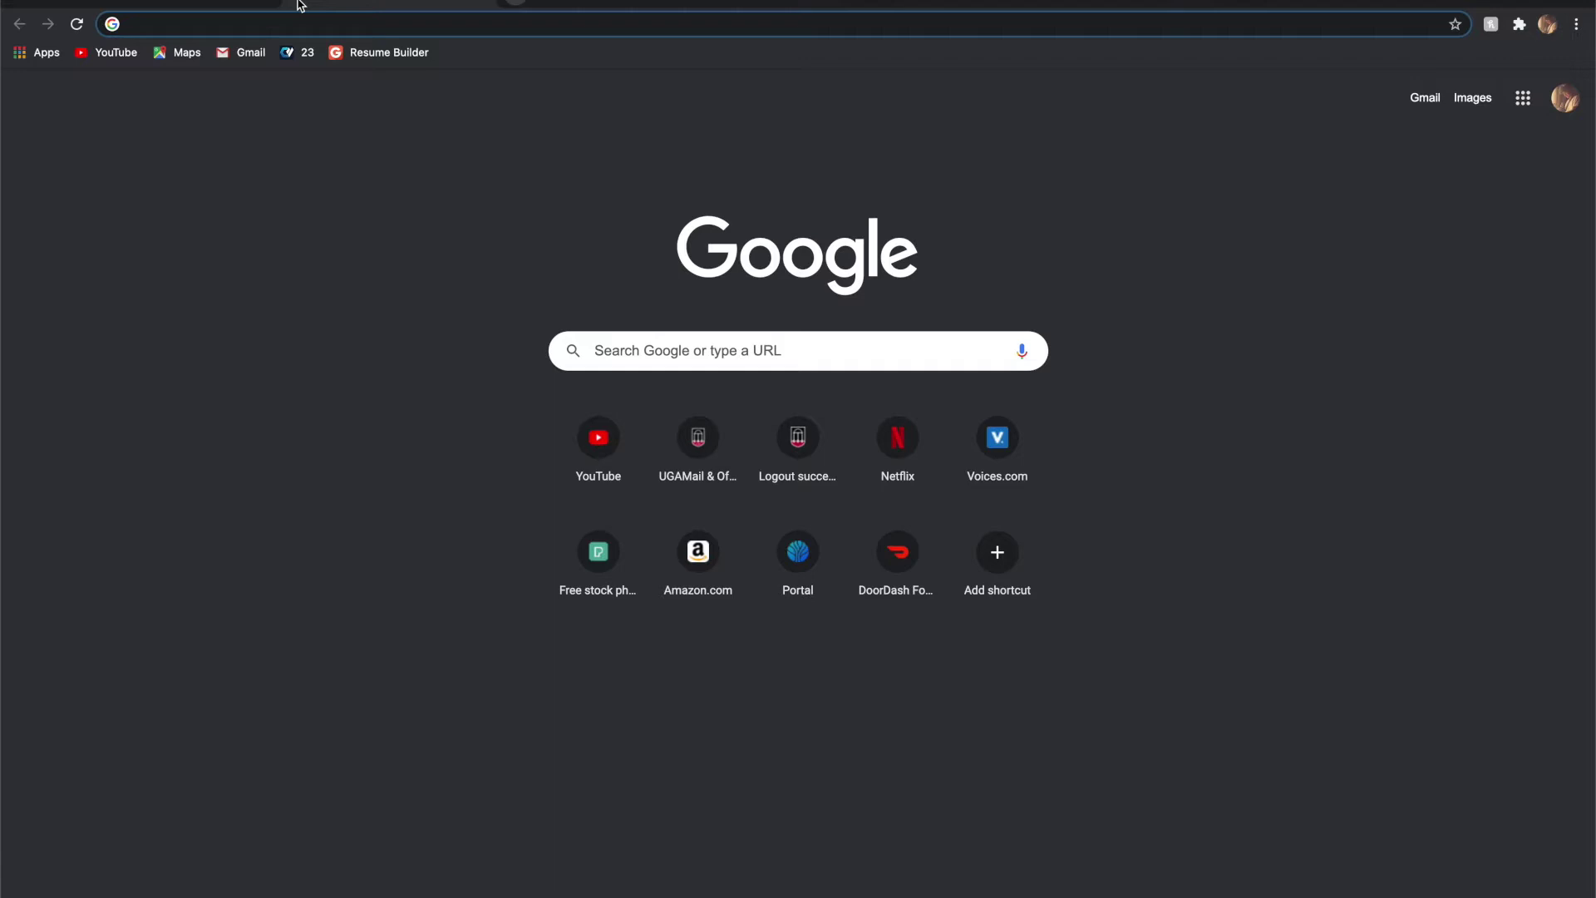
Go to Pexels and search its stock photos for 'tree'.
click(599, 551)
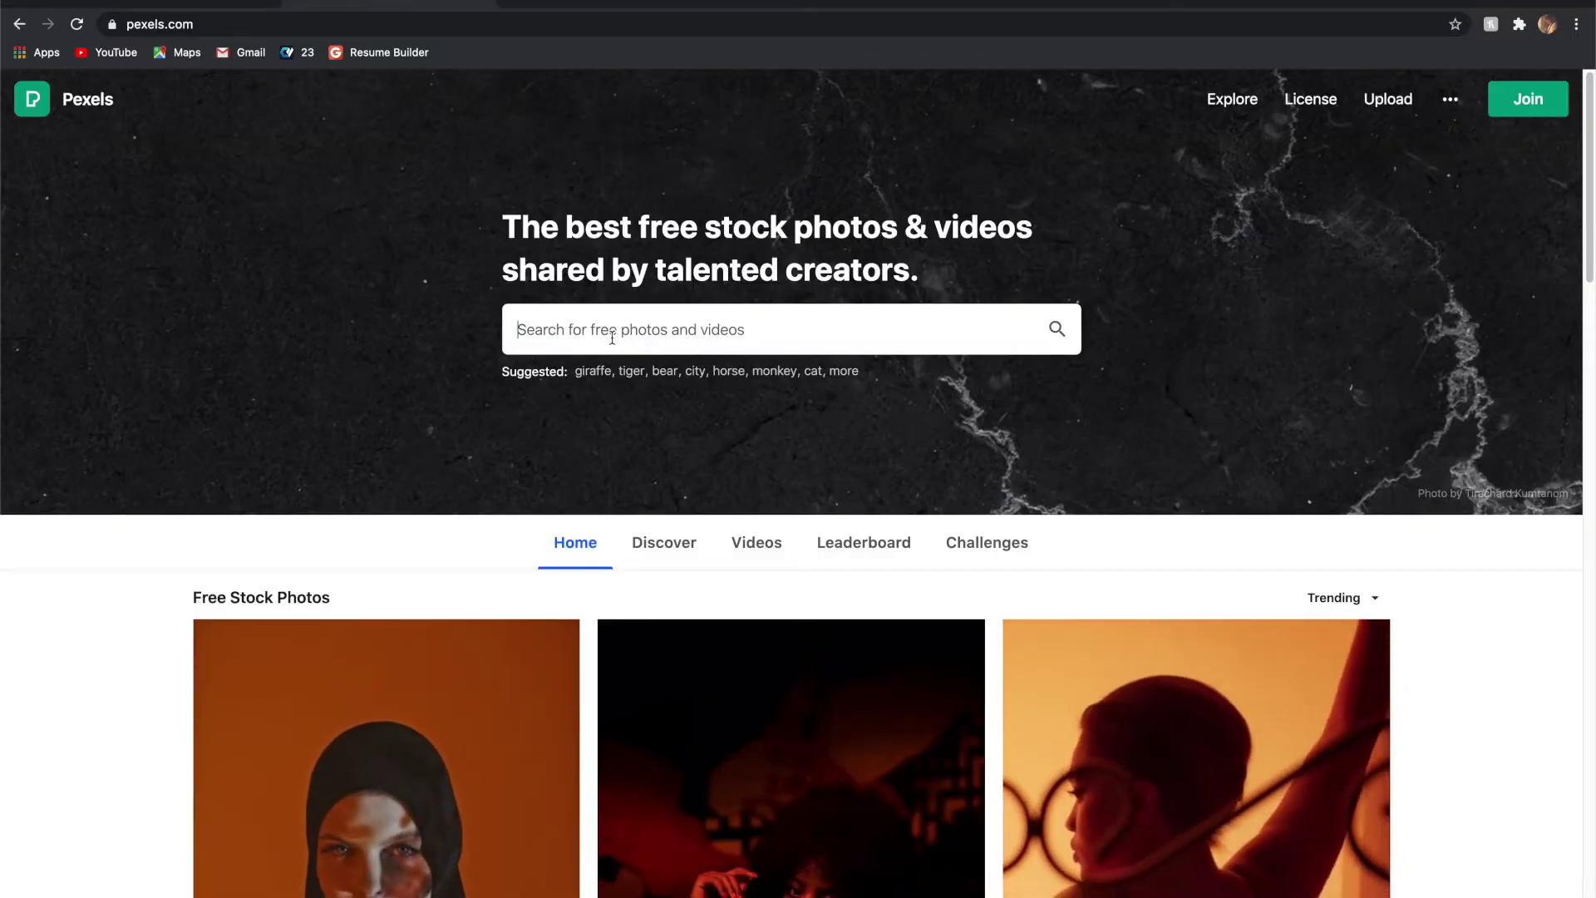
click(612, 339)
text(tree)
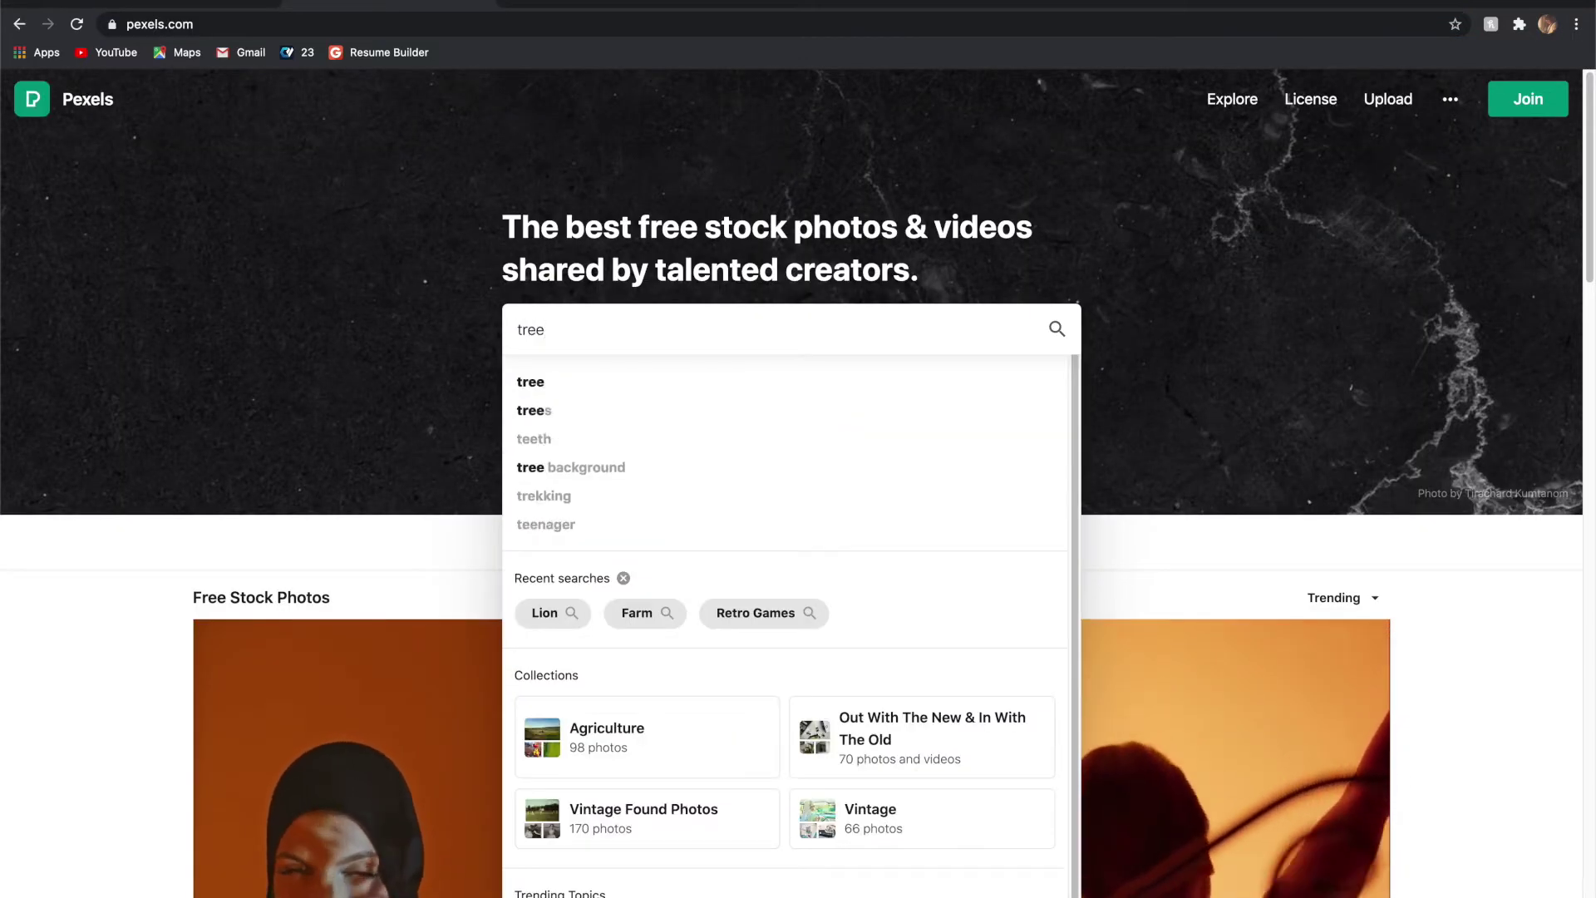
key(Return)
Scroll the Pexels tree results, briefly viewing the red telephone booth photo.
scroll(467, 643, down, 8)
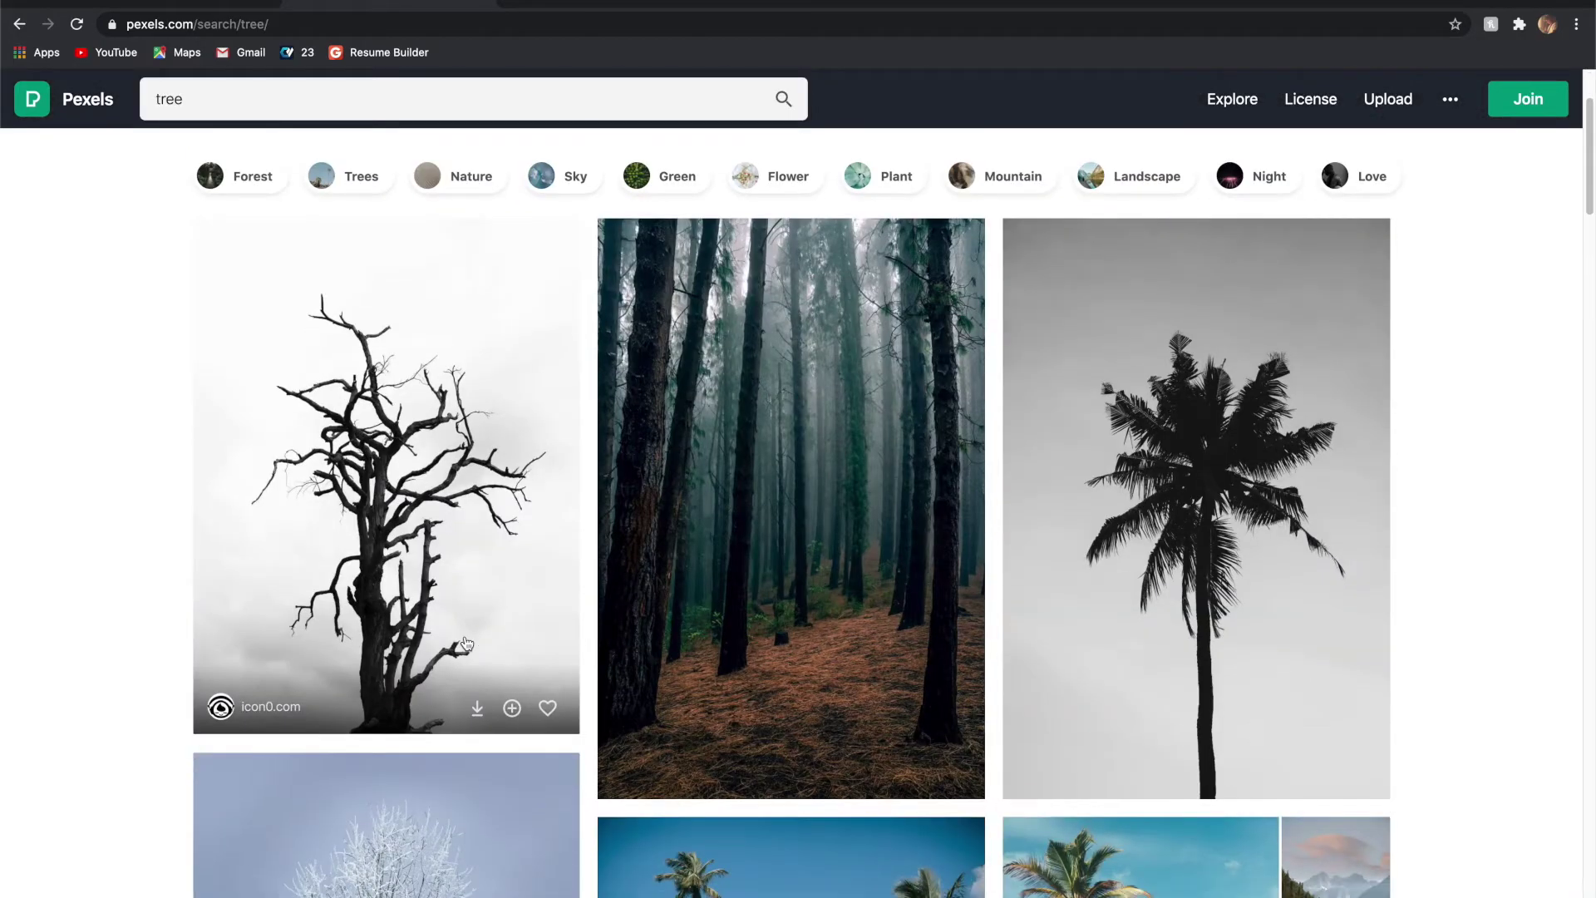
scroll(467, 643, down, 10)
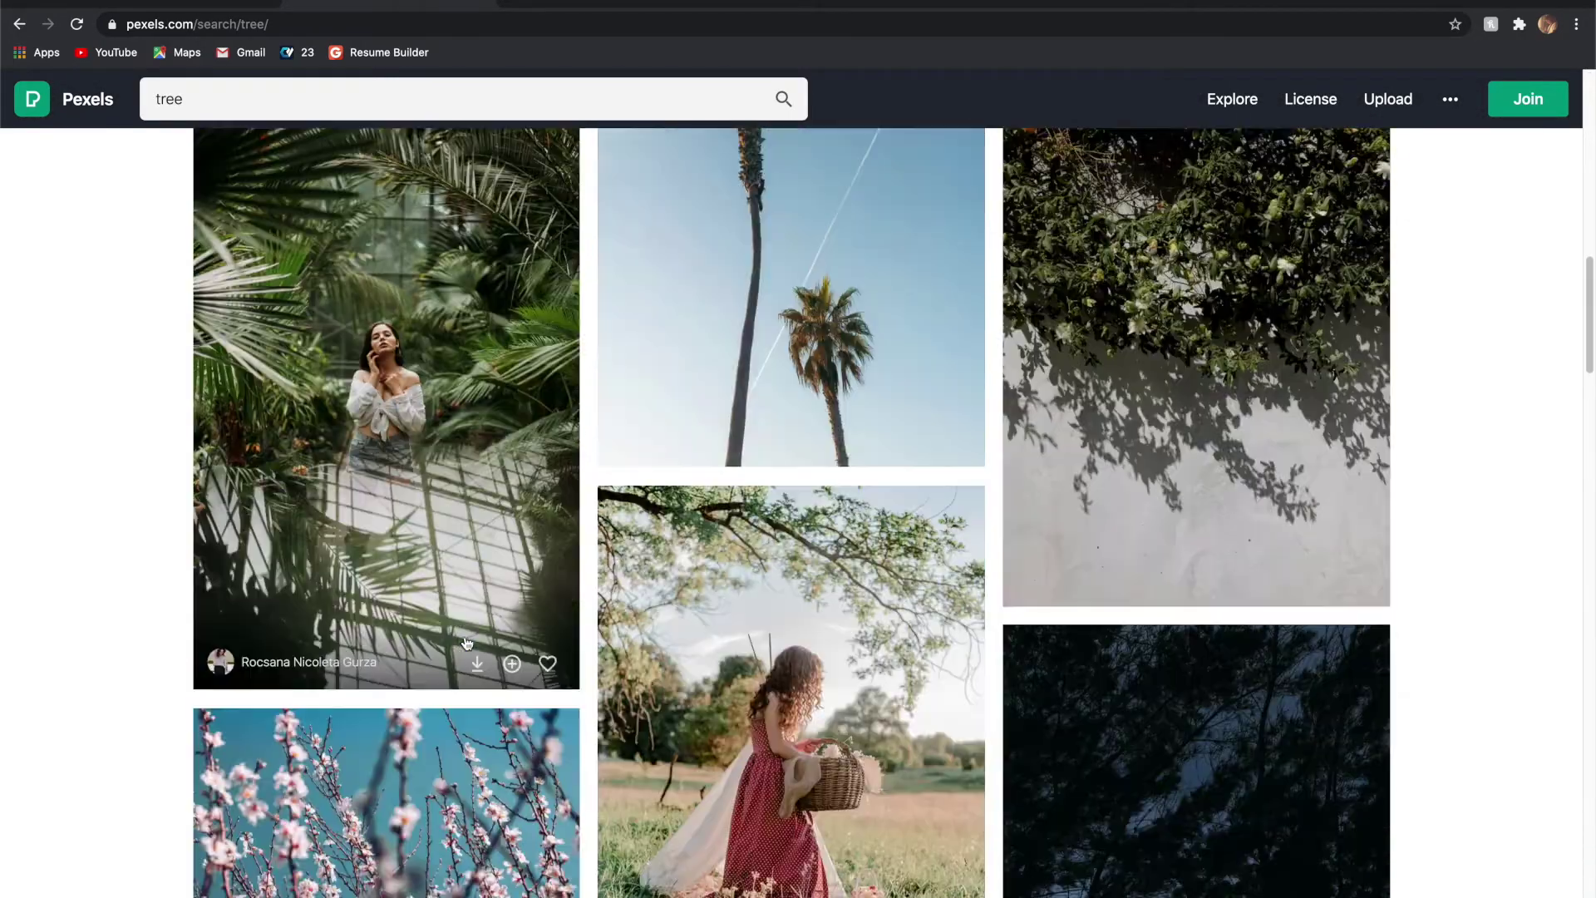
scroll(467, 643, down, 10)
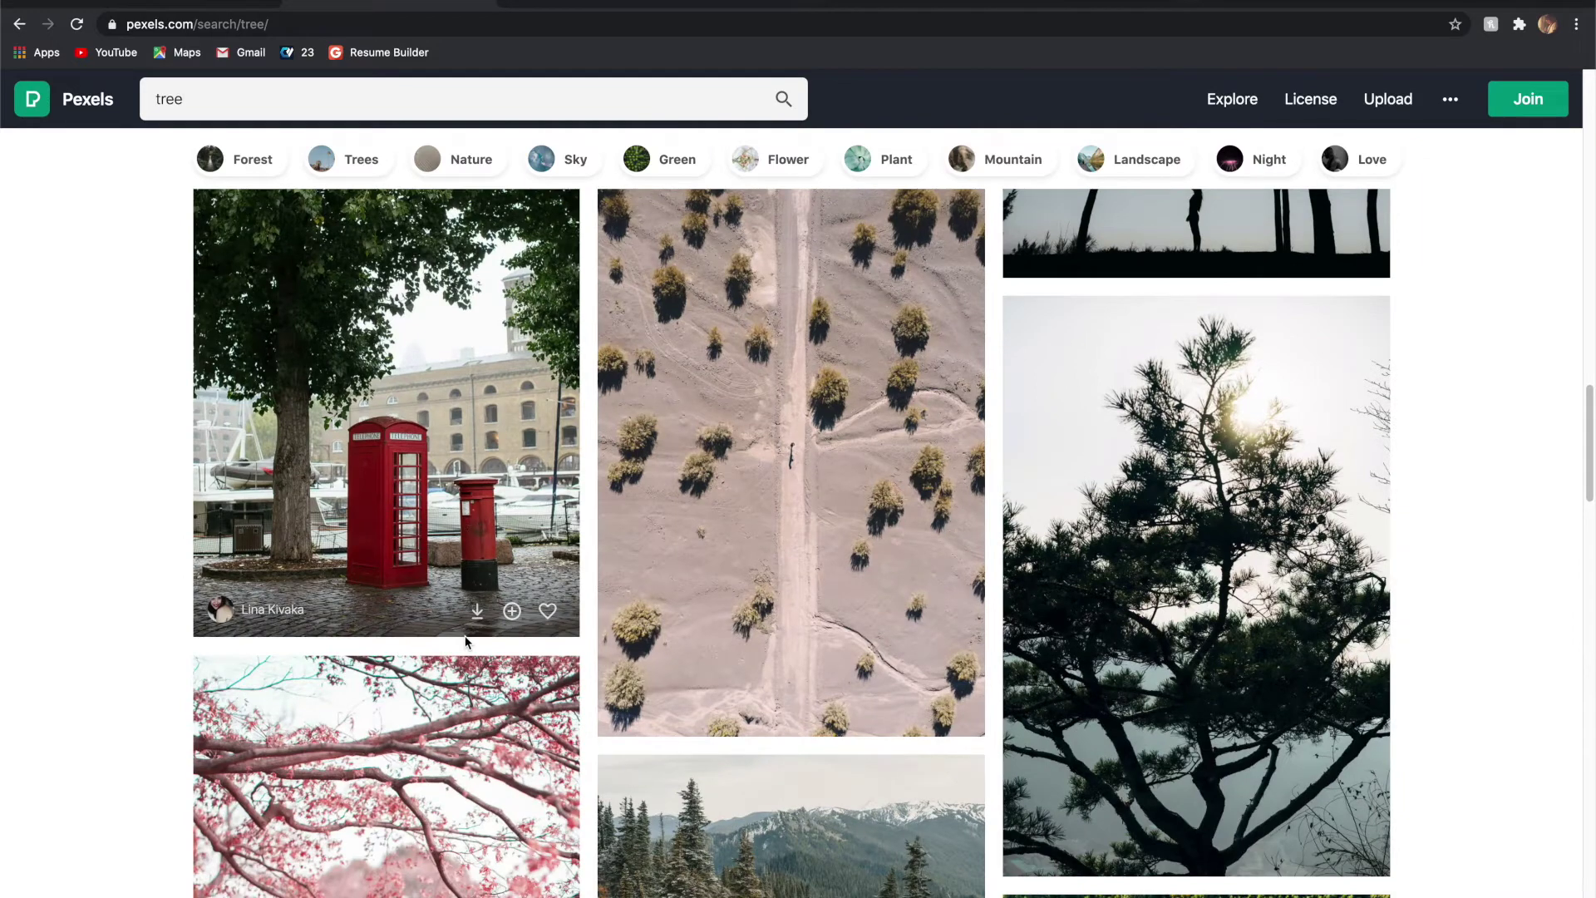
scroll(465, 641, down, 3)
scroll(404, 551, up, 5)
click(403, 551)
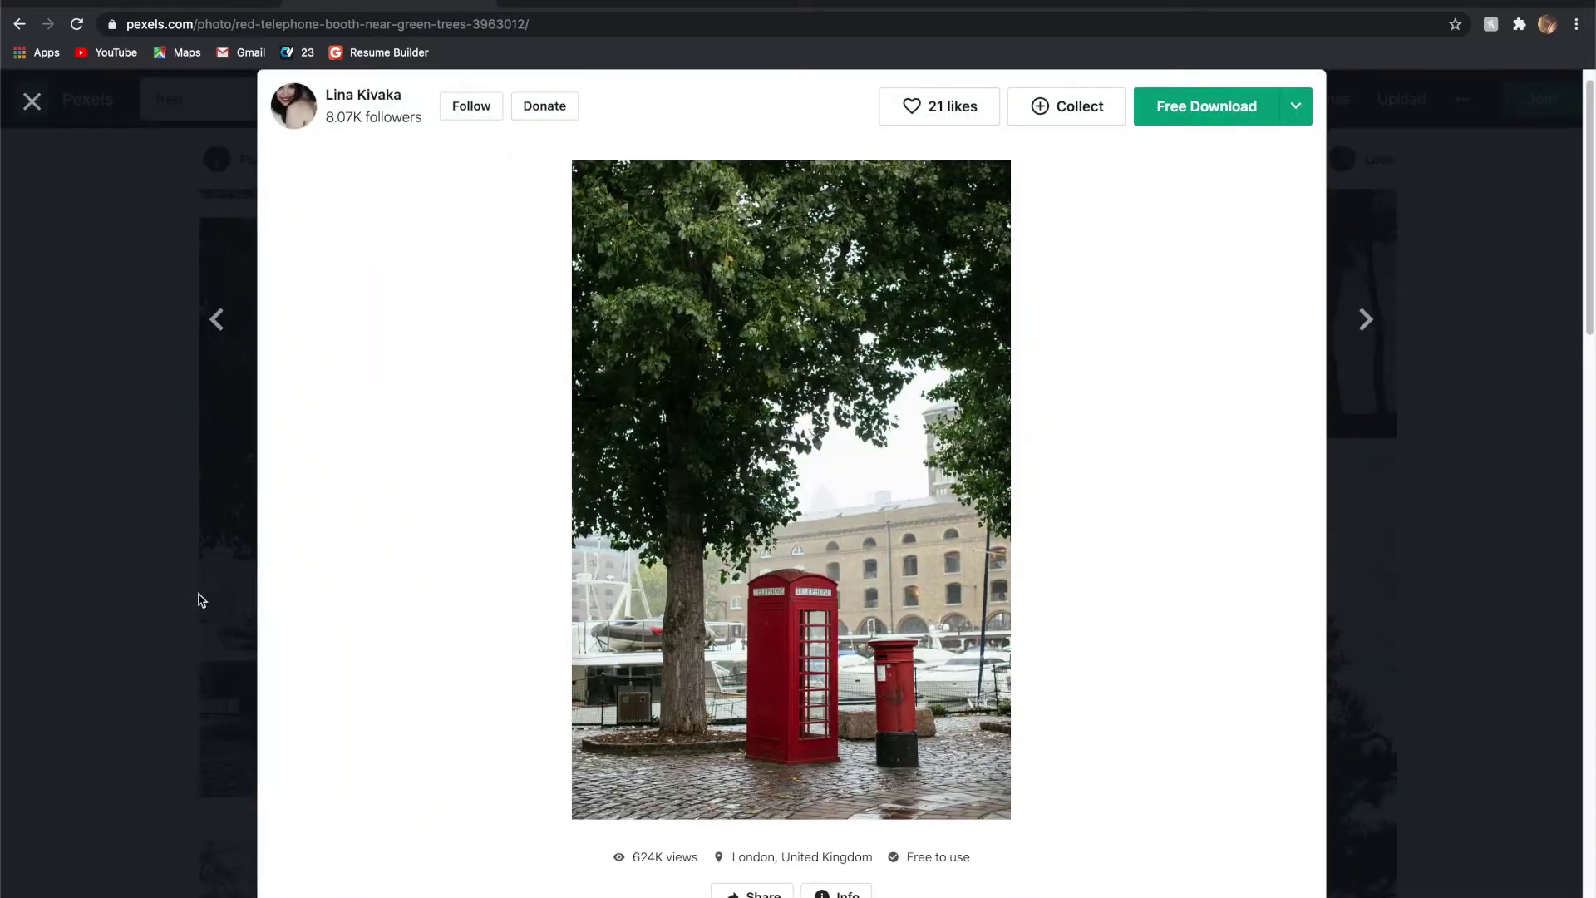
click(204, 600)
Find the bark-and-fern trunk photo further down and free-download it.
scroll(644, 607, down, 20)
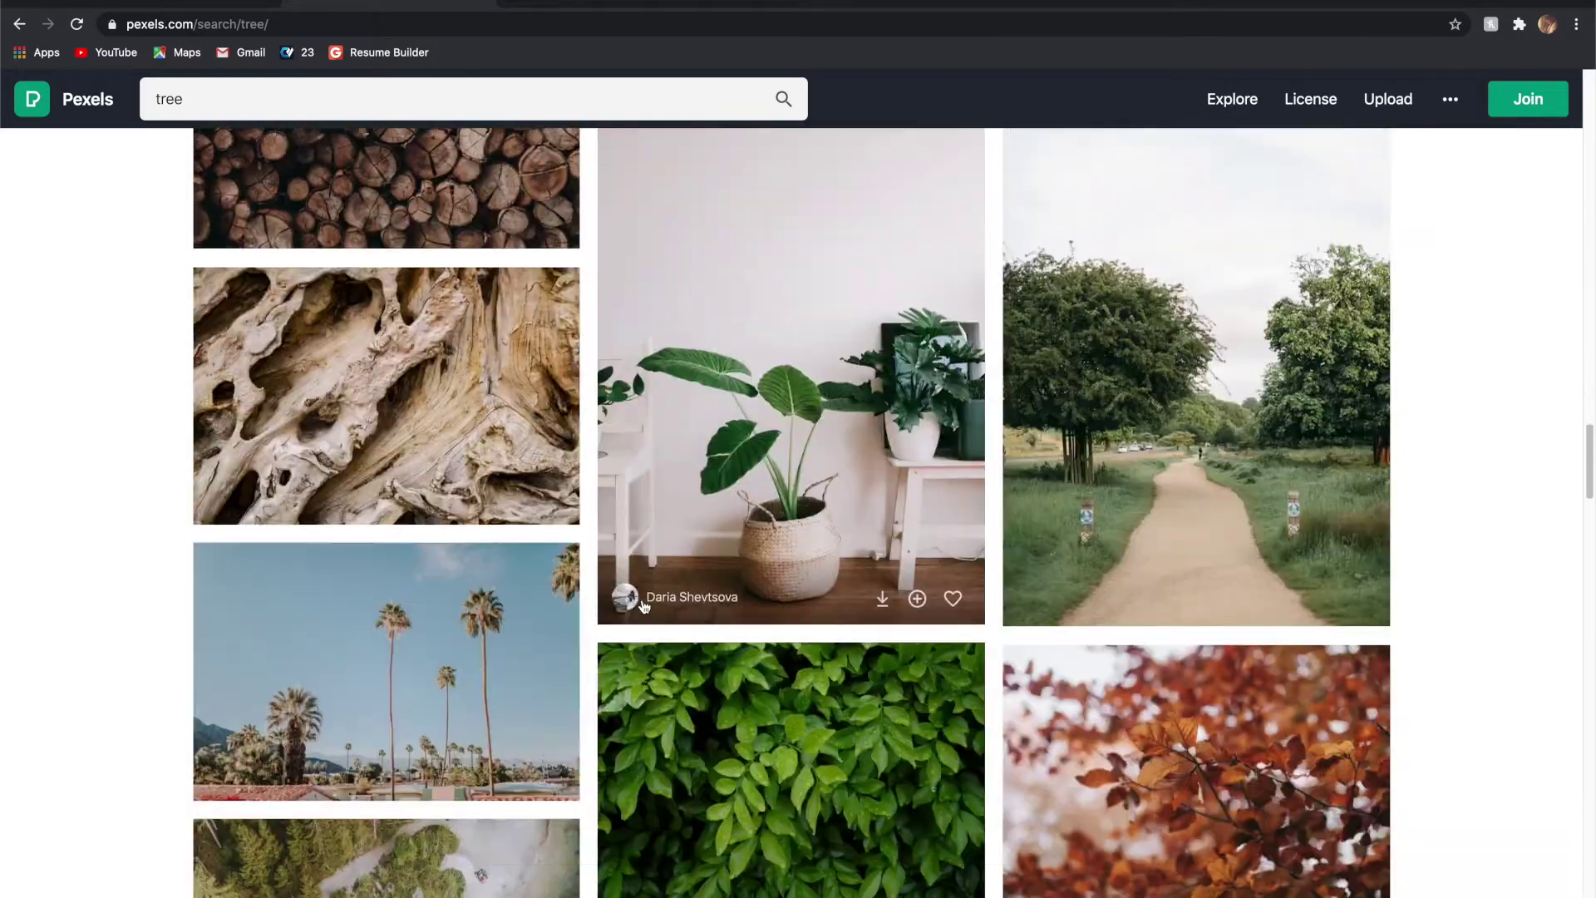
scroll(644, 606, down, 20)
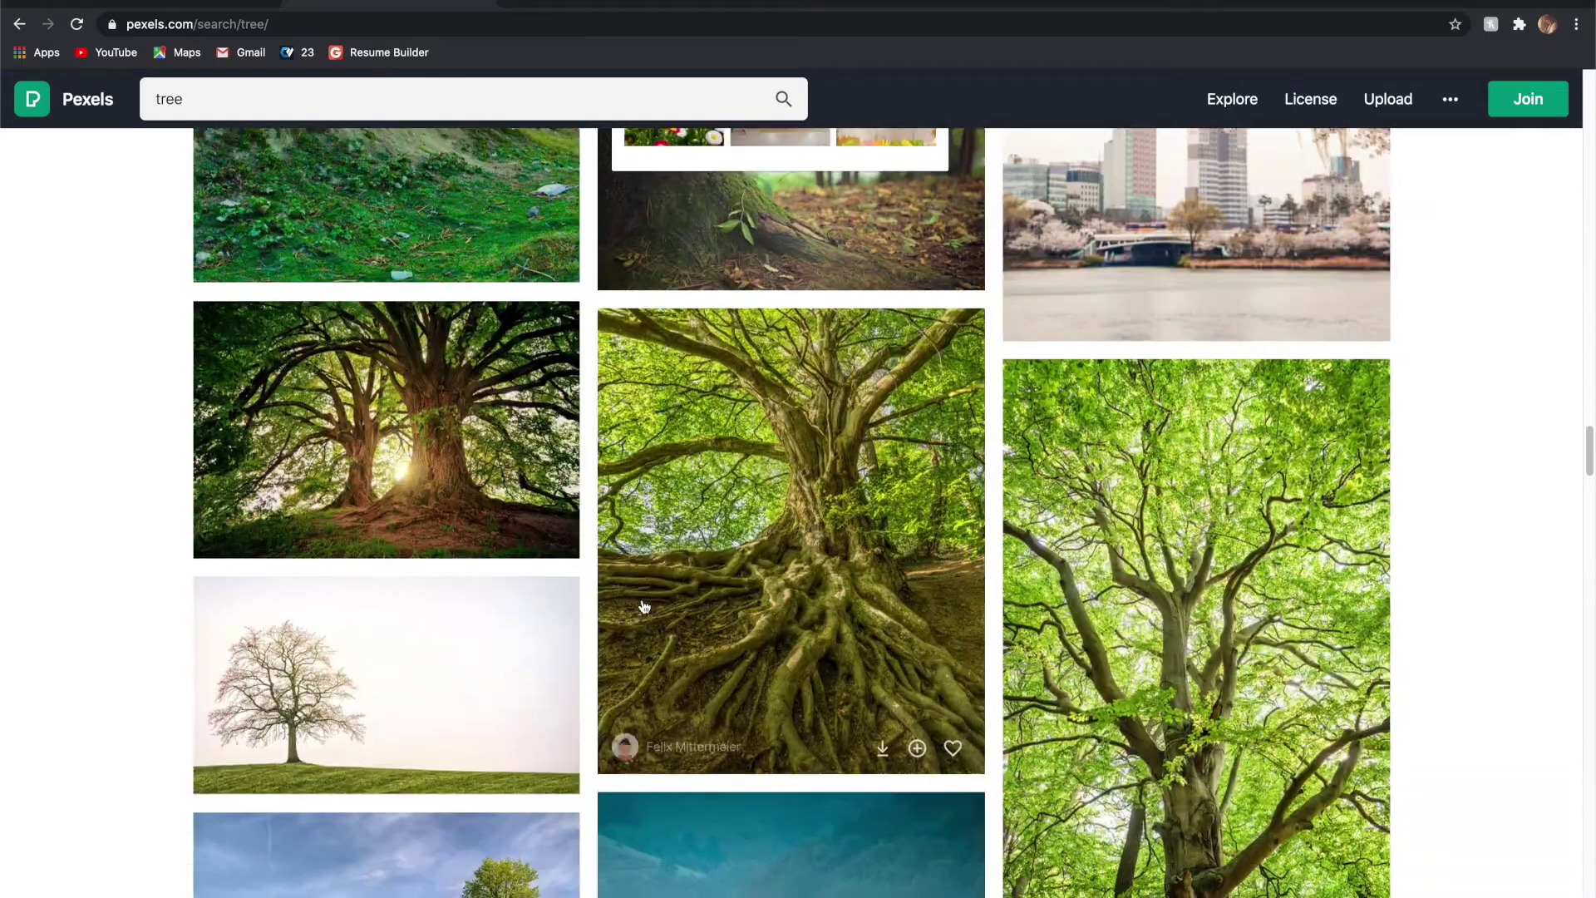
scroll(644, 607, down, 5)
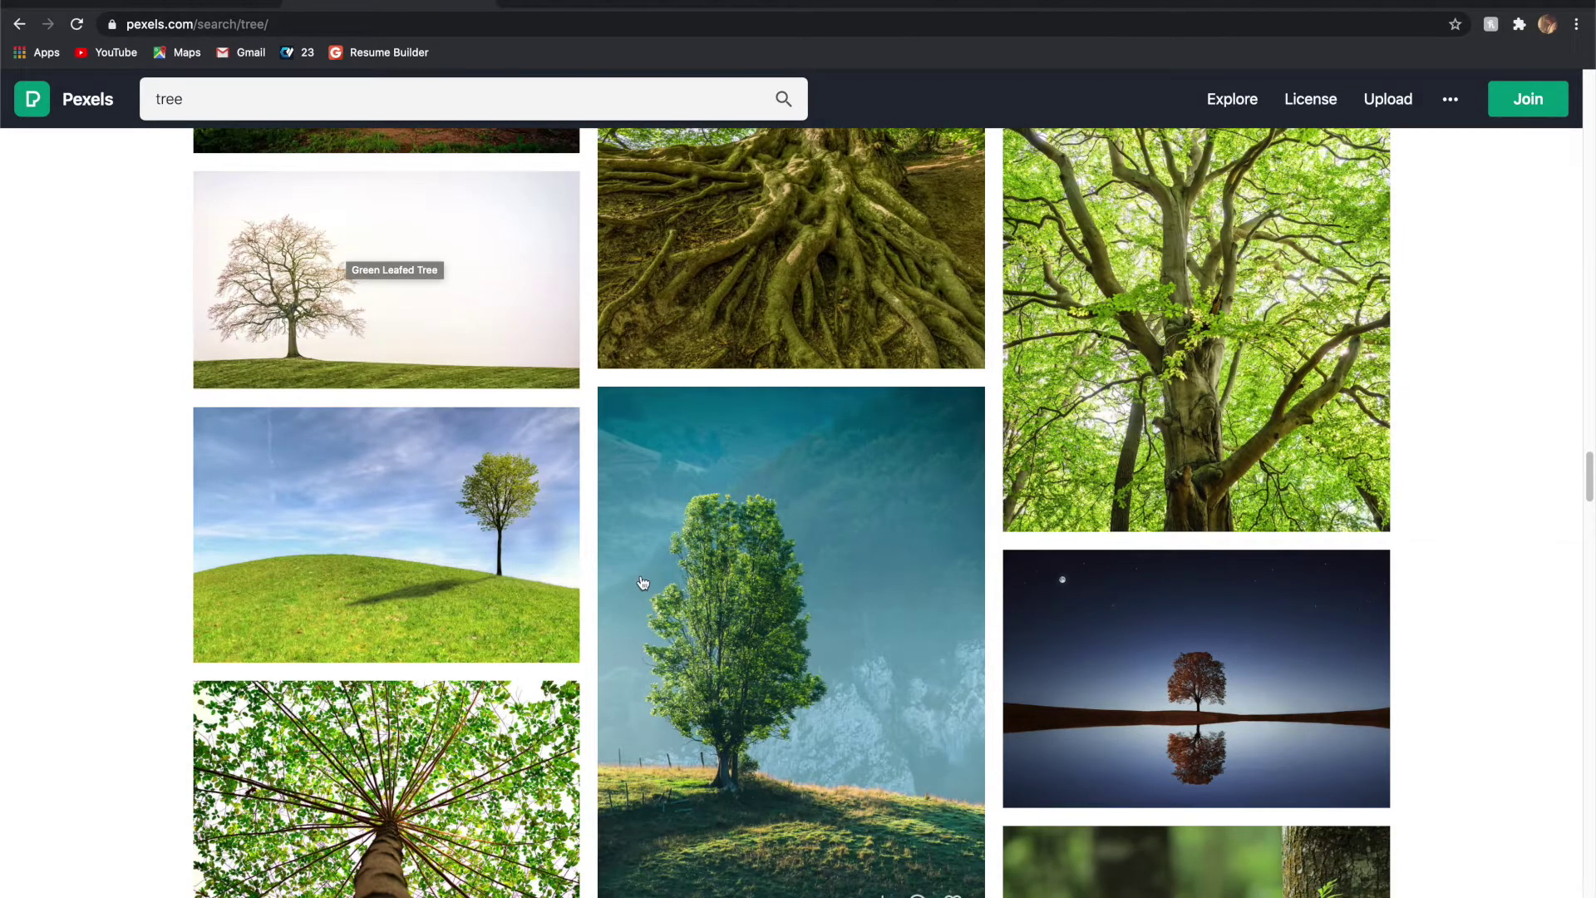
scroll(644, 586, down, 1)
scroll(640, 565, up, 3)
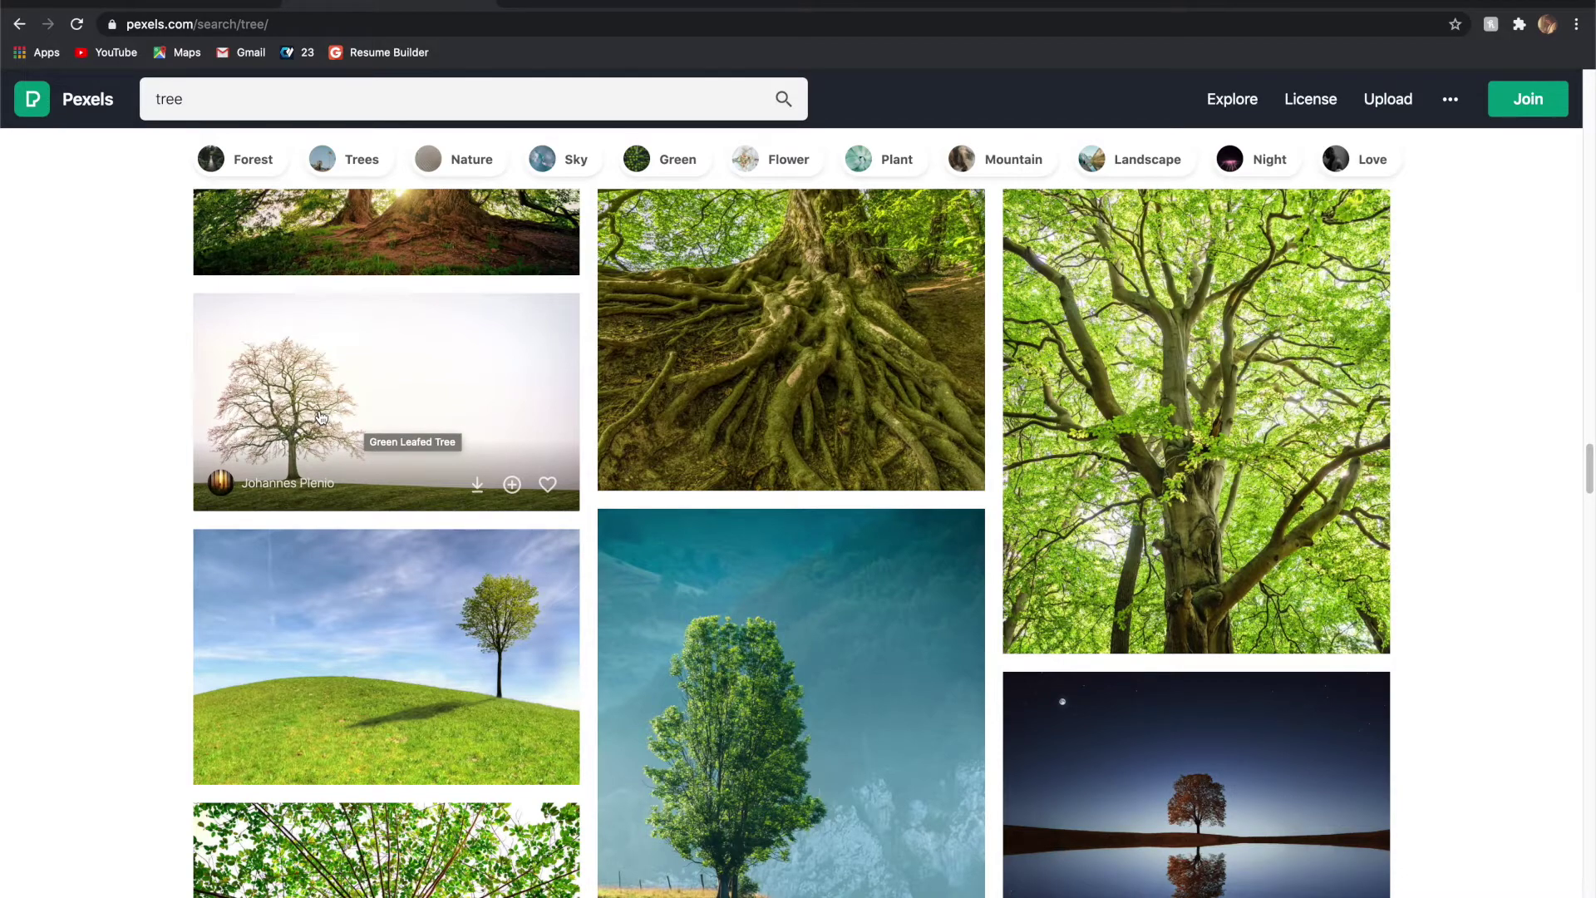
scroll(1038, 615, down, 6)
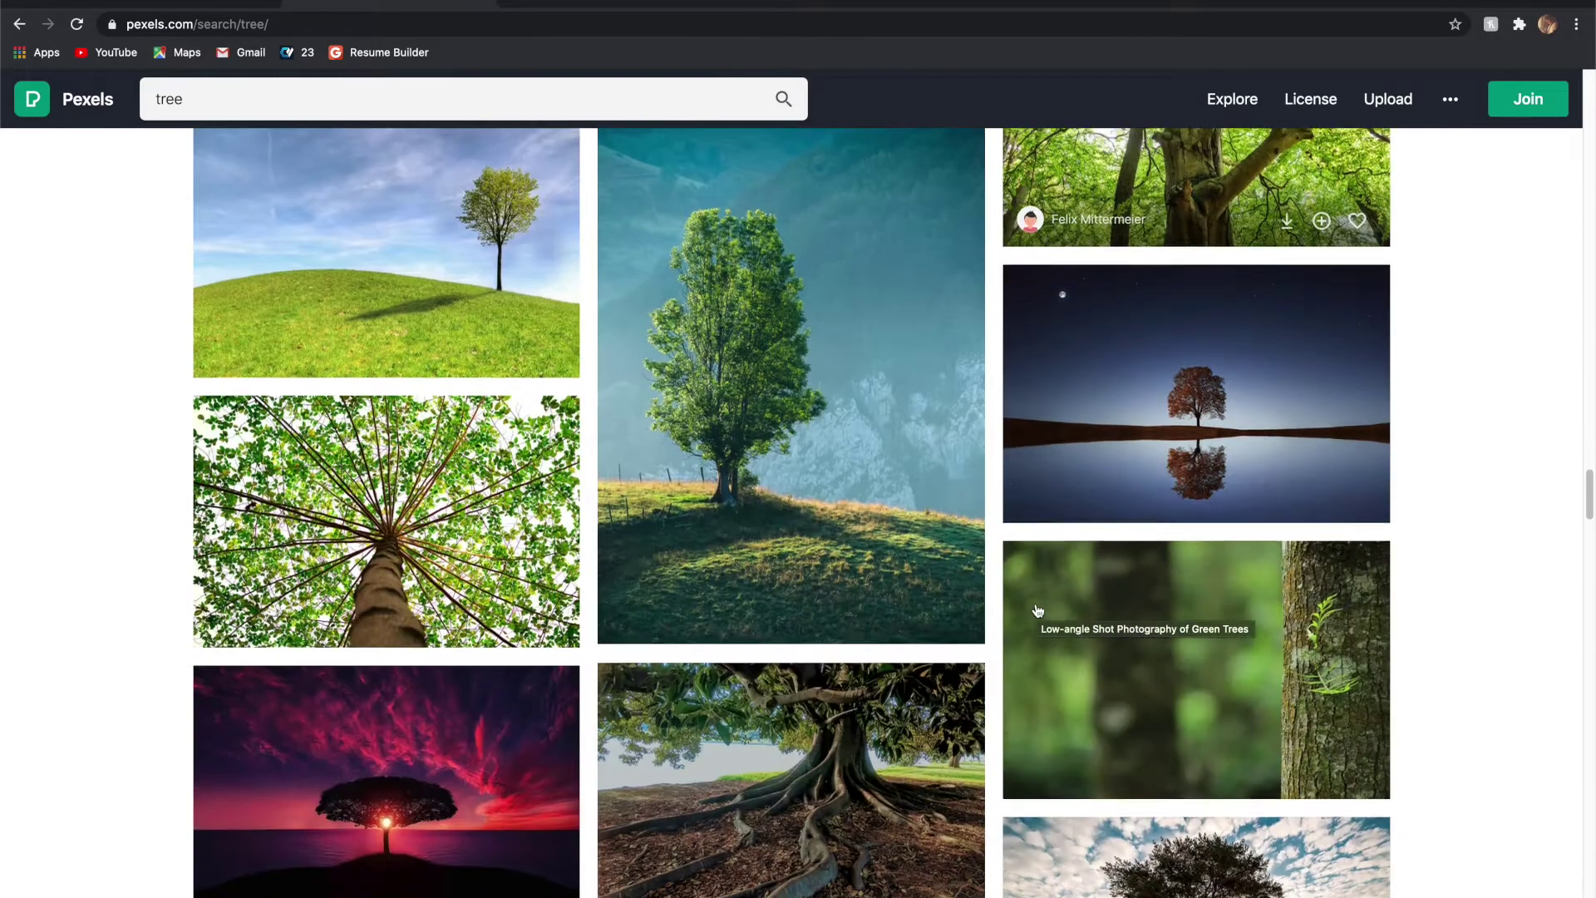
scroll(1037, 611, down, 3)
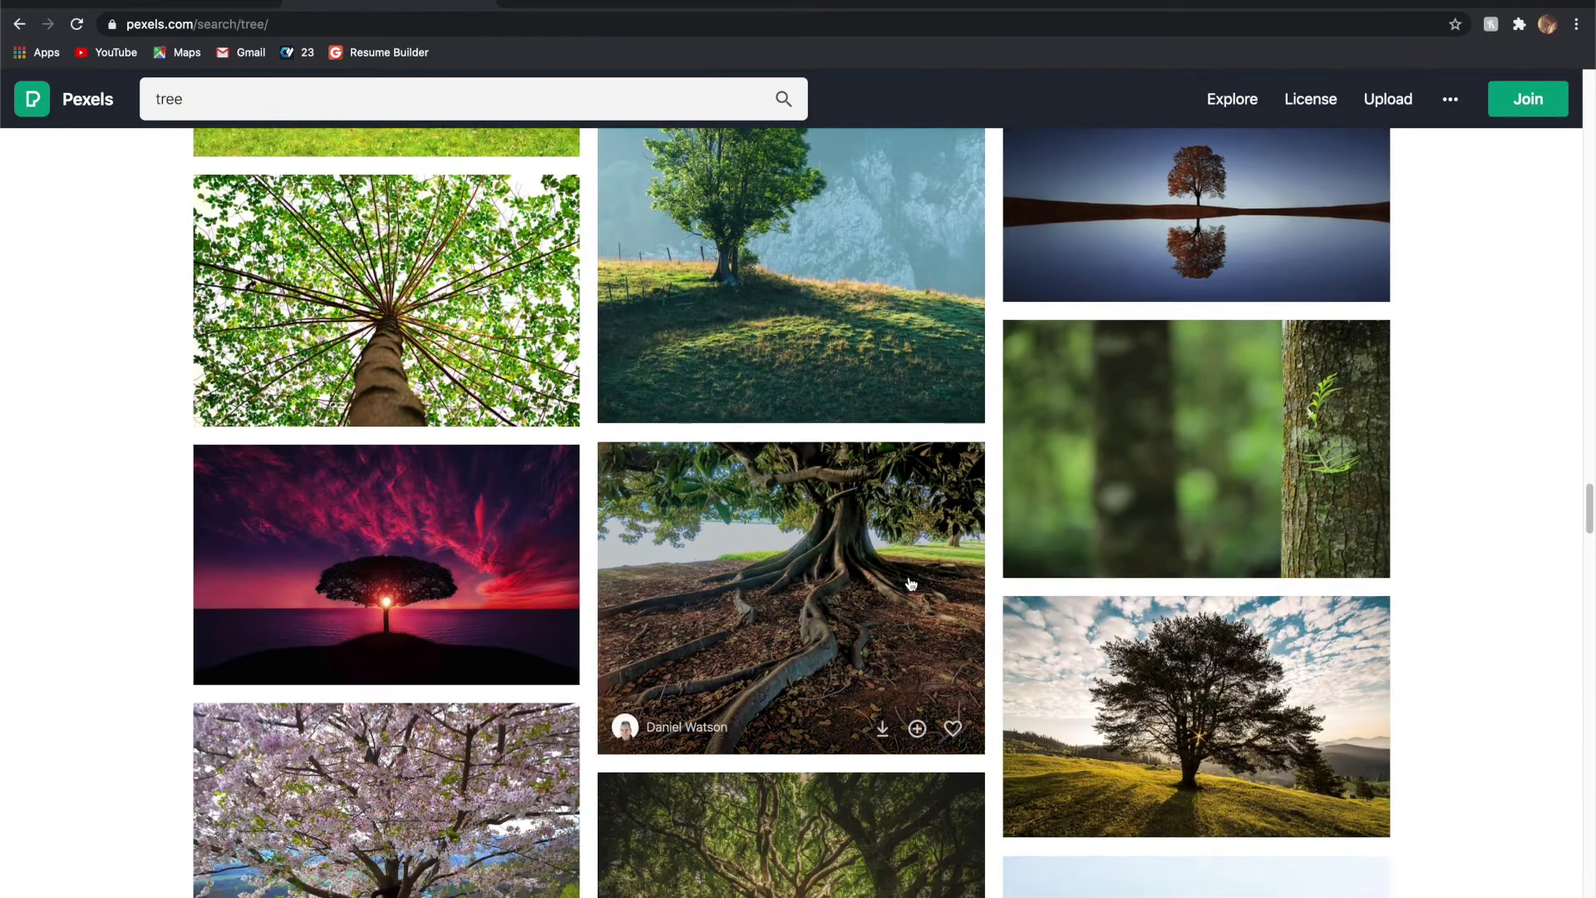
scroll(910, 583, down, 10)
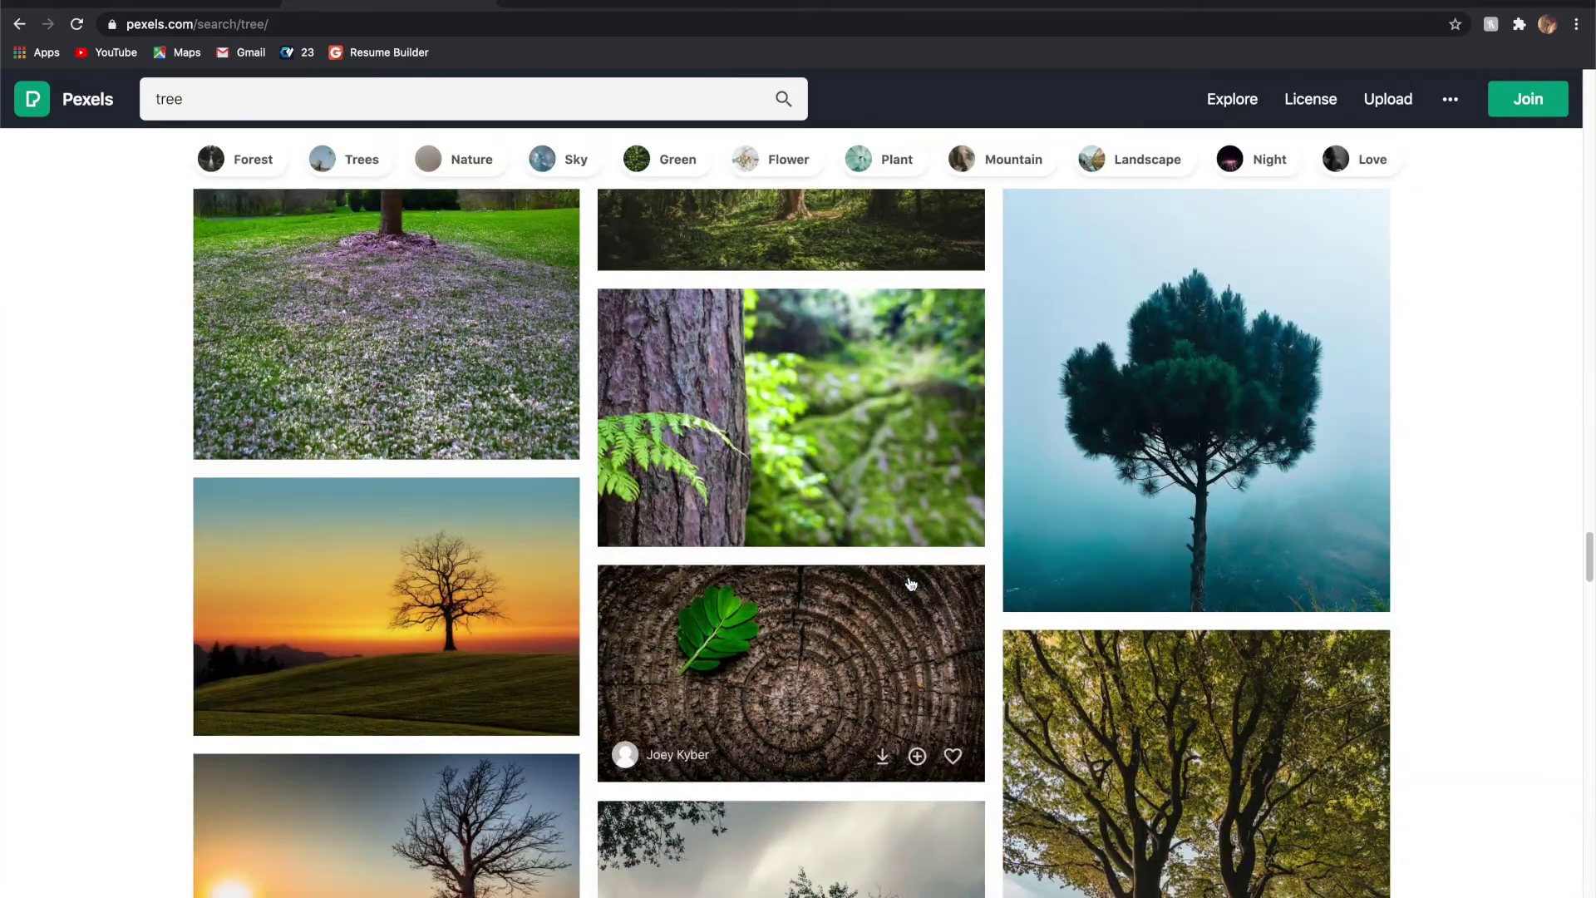
click(700, 372)
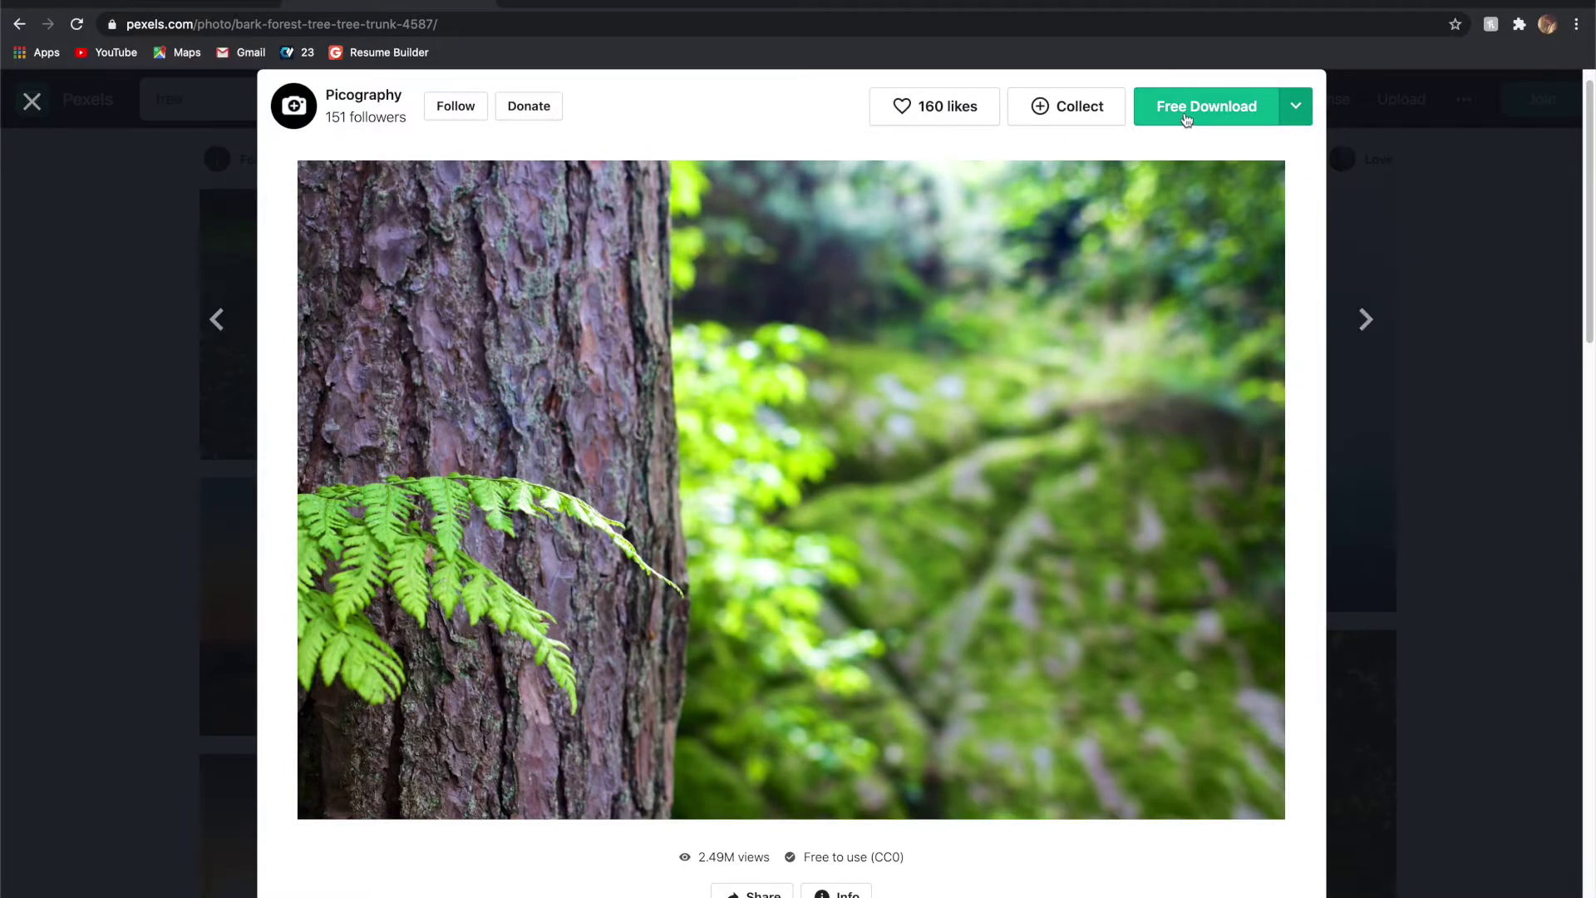
click(1186, 115)
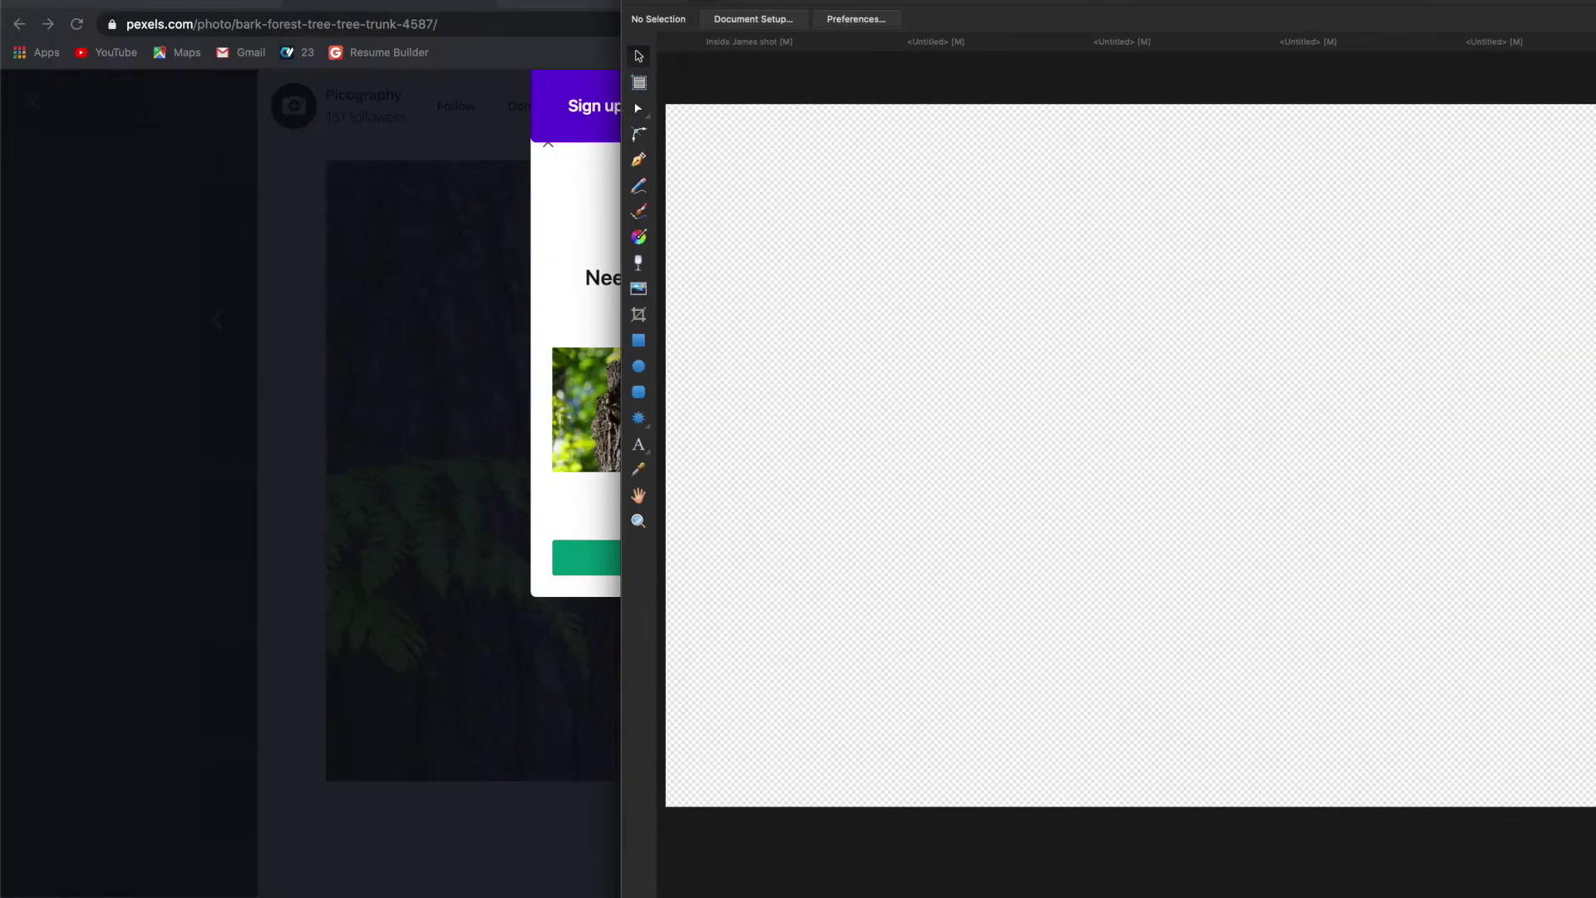
Drag the downloaded bark-and-fern photo from Chrome onto the canvas and shift it right and down.
click(559, 141)
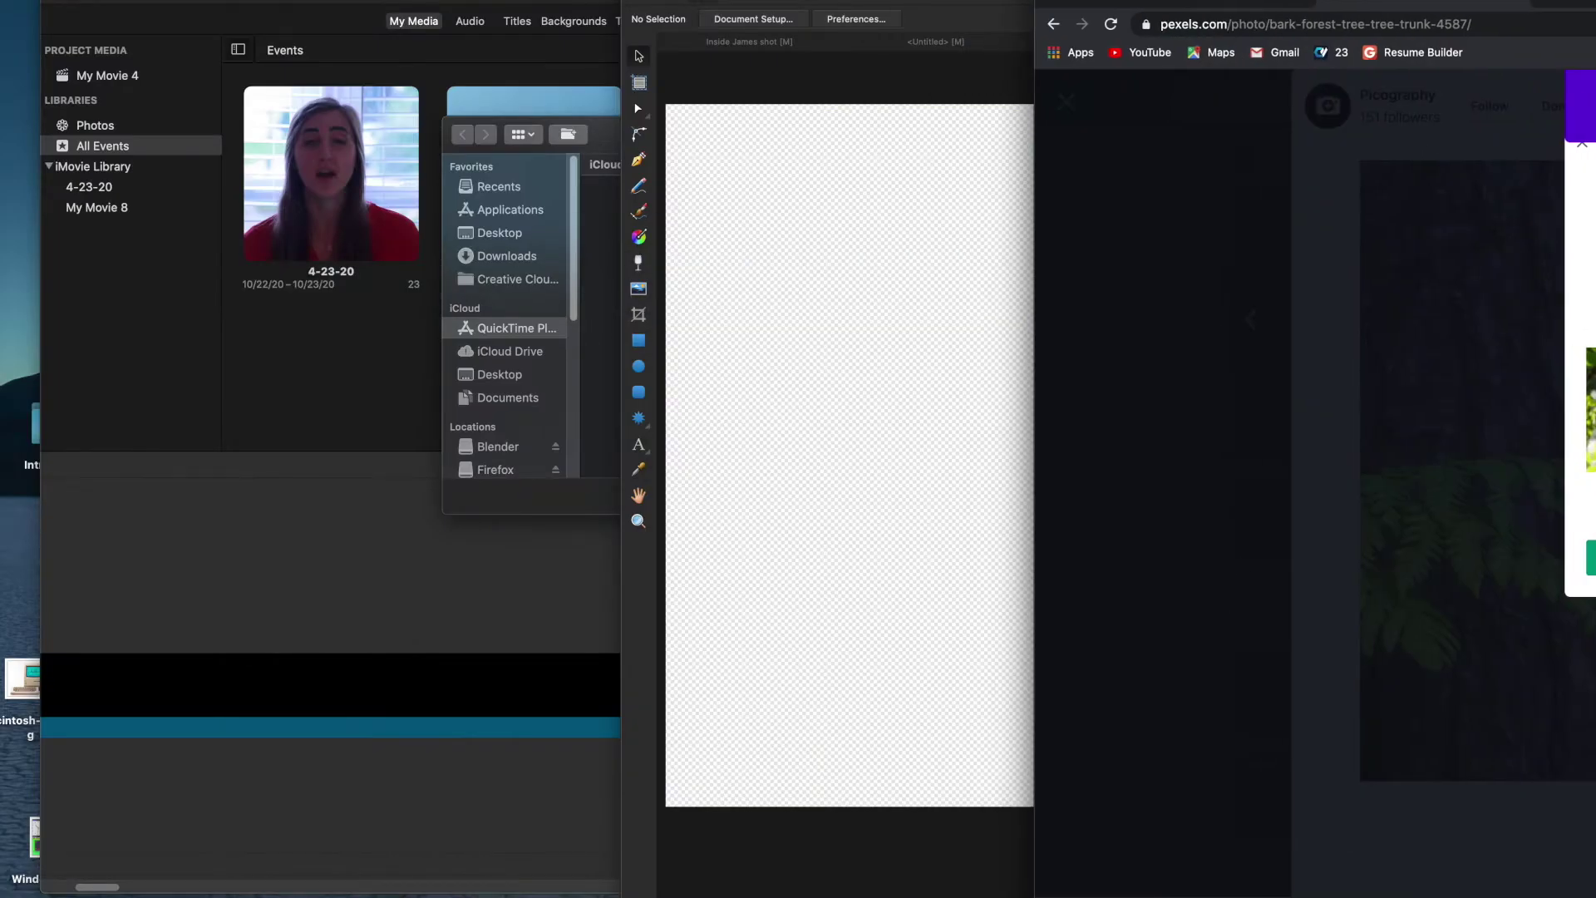
drag(1589, 407, 816, 427)
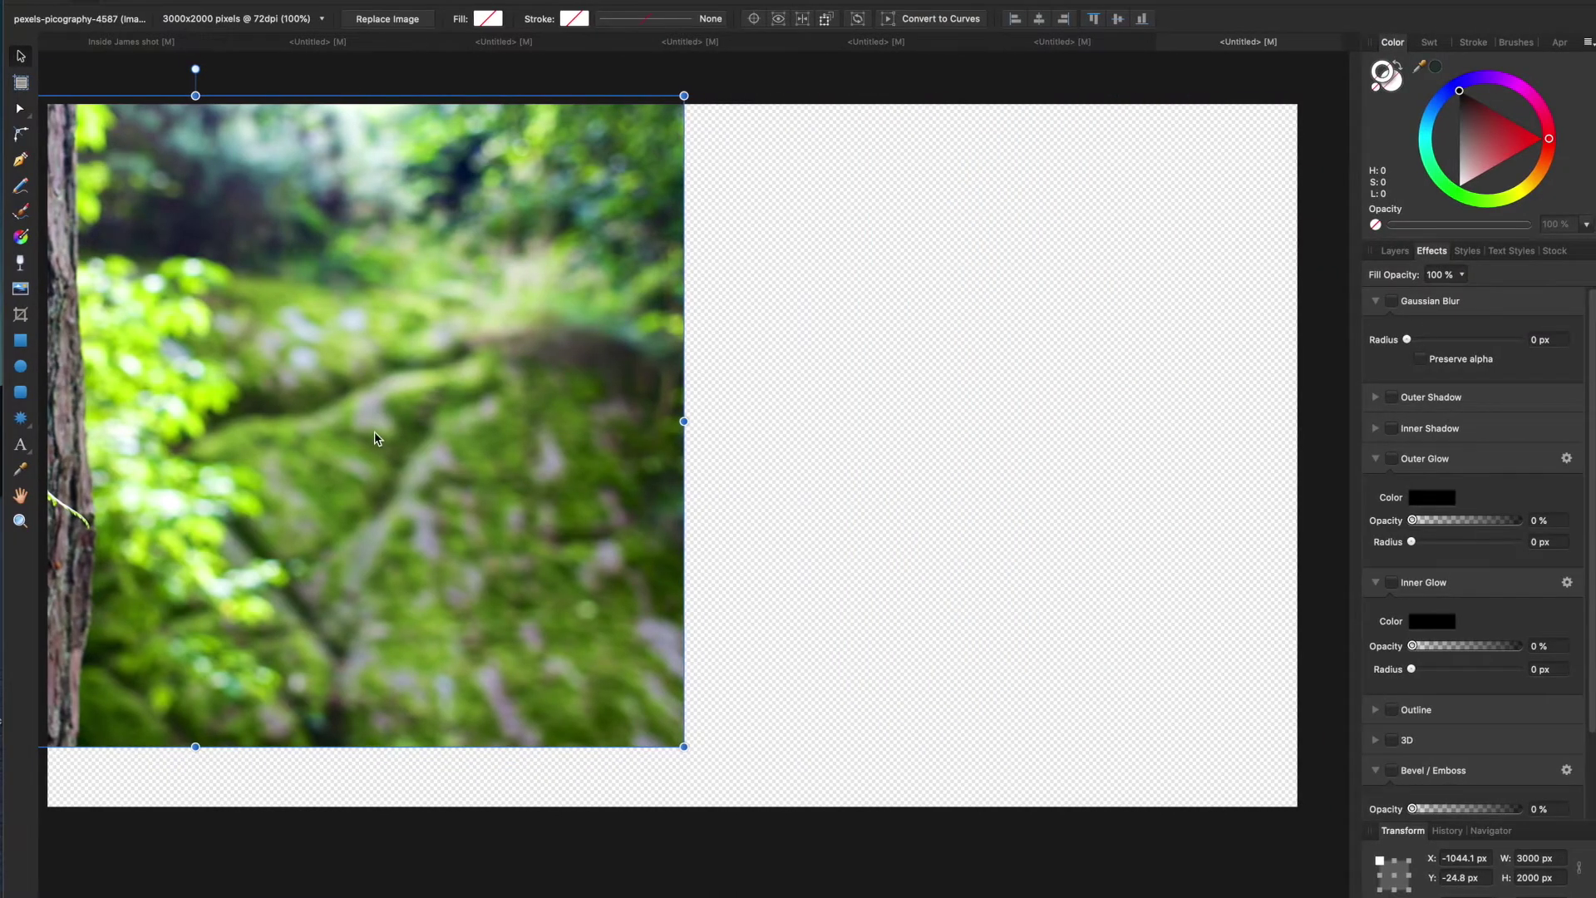
drag(993, 432, 1399, 476)
scroll(781, 477, left, 2)
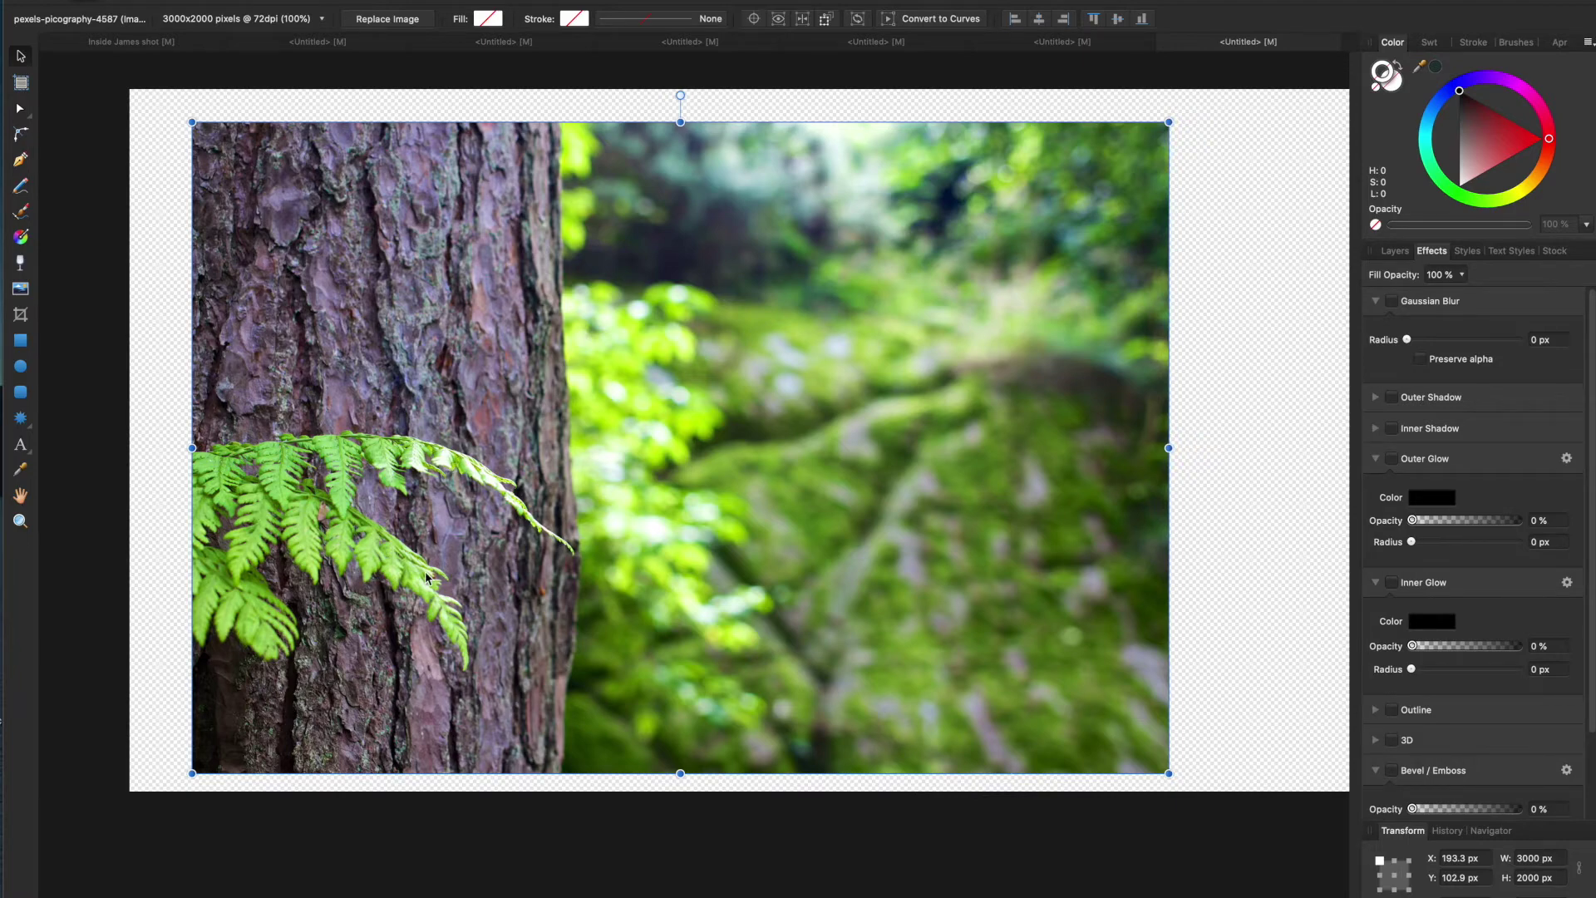
Move the photo to the top-left corner and enlarge it to 3260.1 × 2173.4 px.
scroll(425, 574, left, 2)
scroll(426, 574, up, 1)
drag(389, 473, 330, 437)
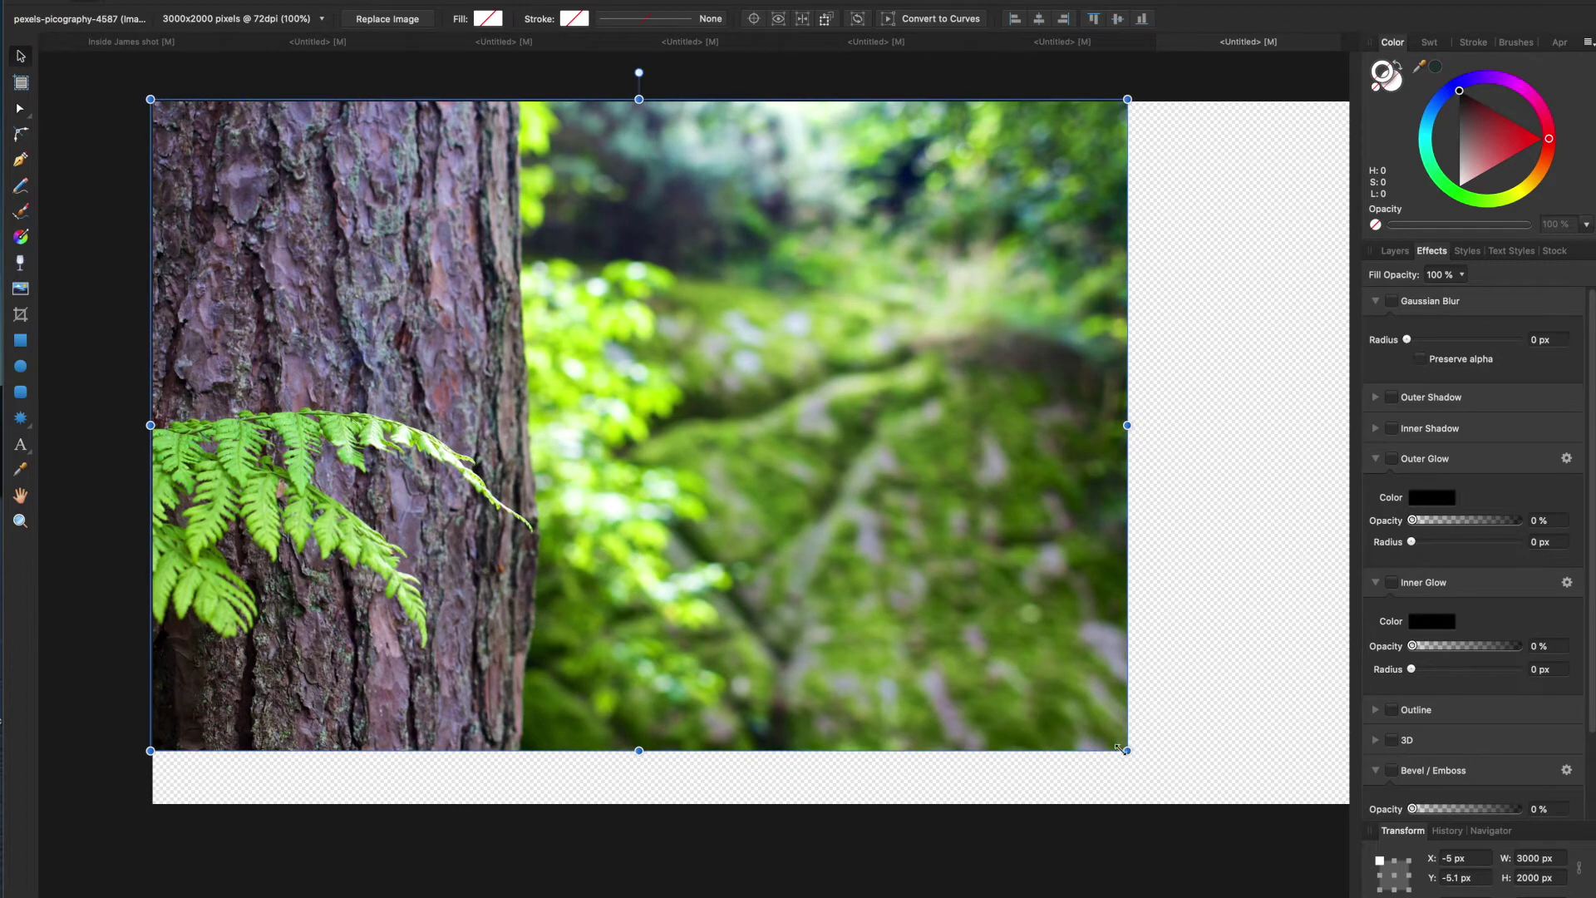
drag(1127, 750, 1210, 796)
scroll(416, 482, left, 2)
scroll(416, 482, down, 1)
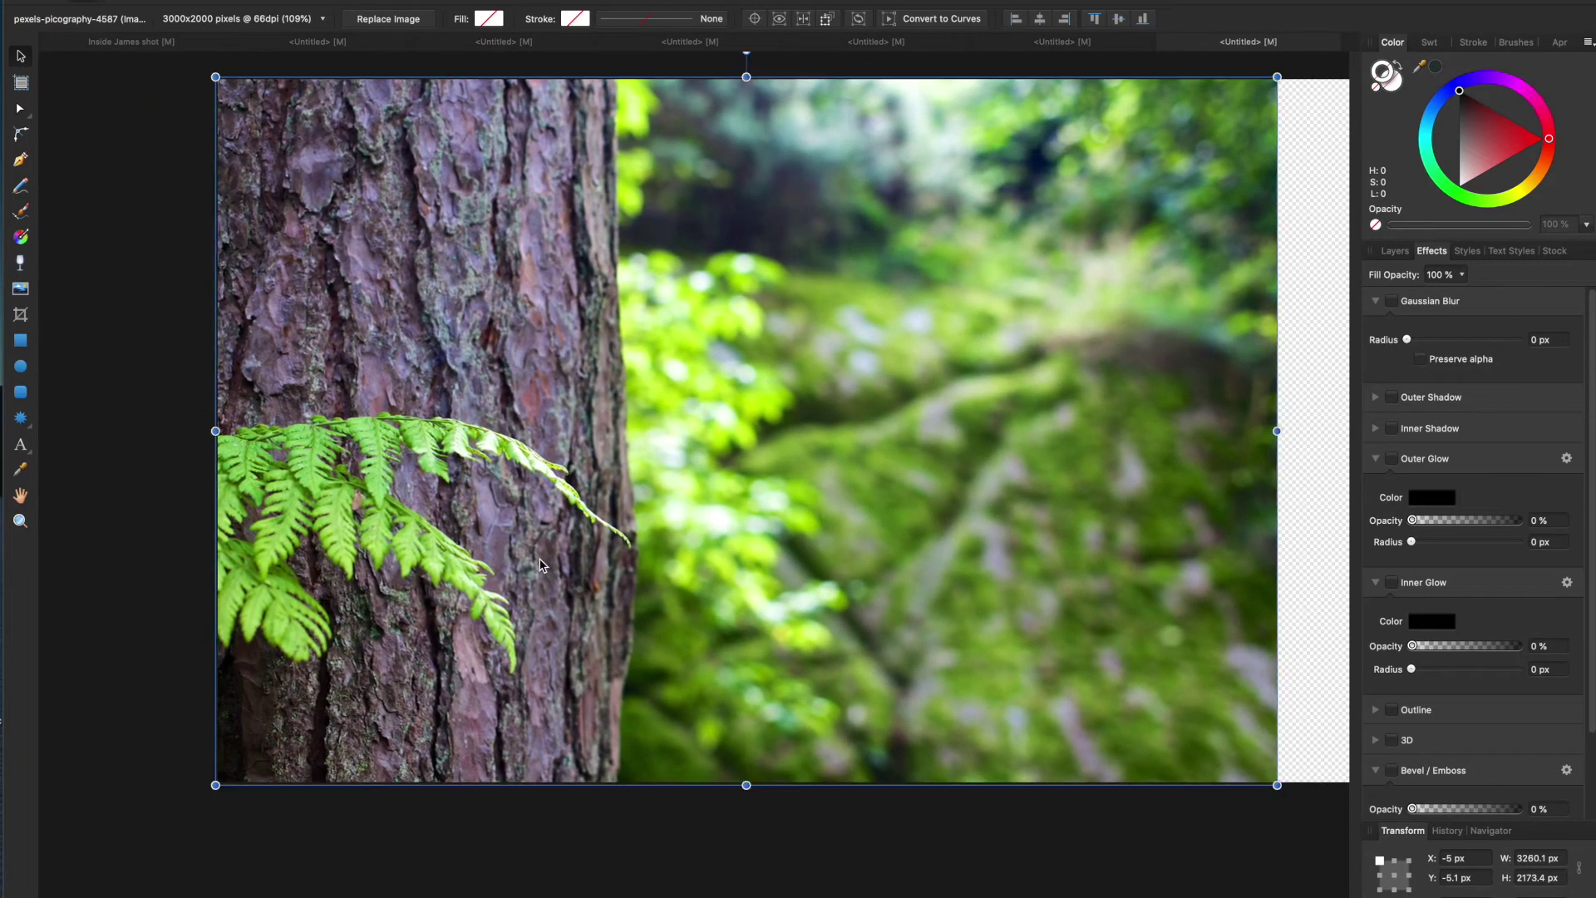
With the Pen tool, start the path at the trunk's top and curve it down the bark edge.
click(21, 159)
scroll(323, 243, up, 5)
scroll(323, 243, left, 1)
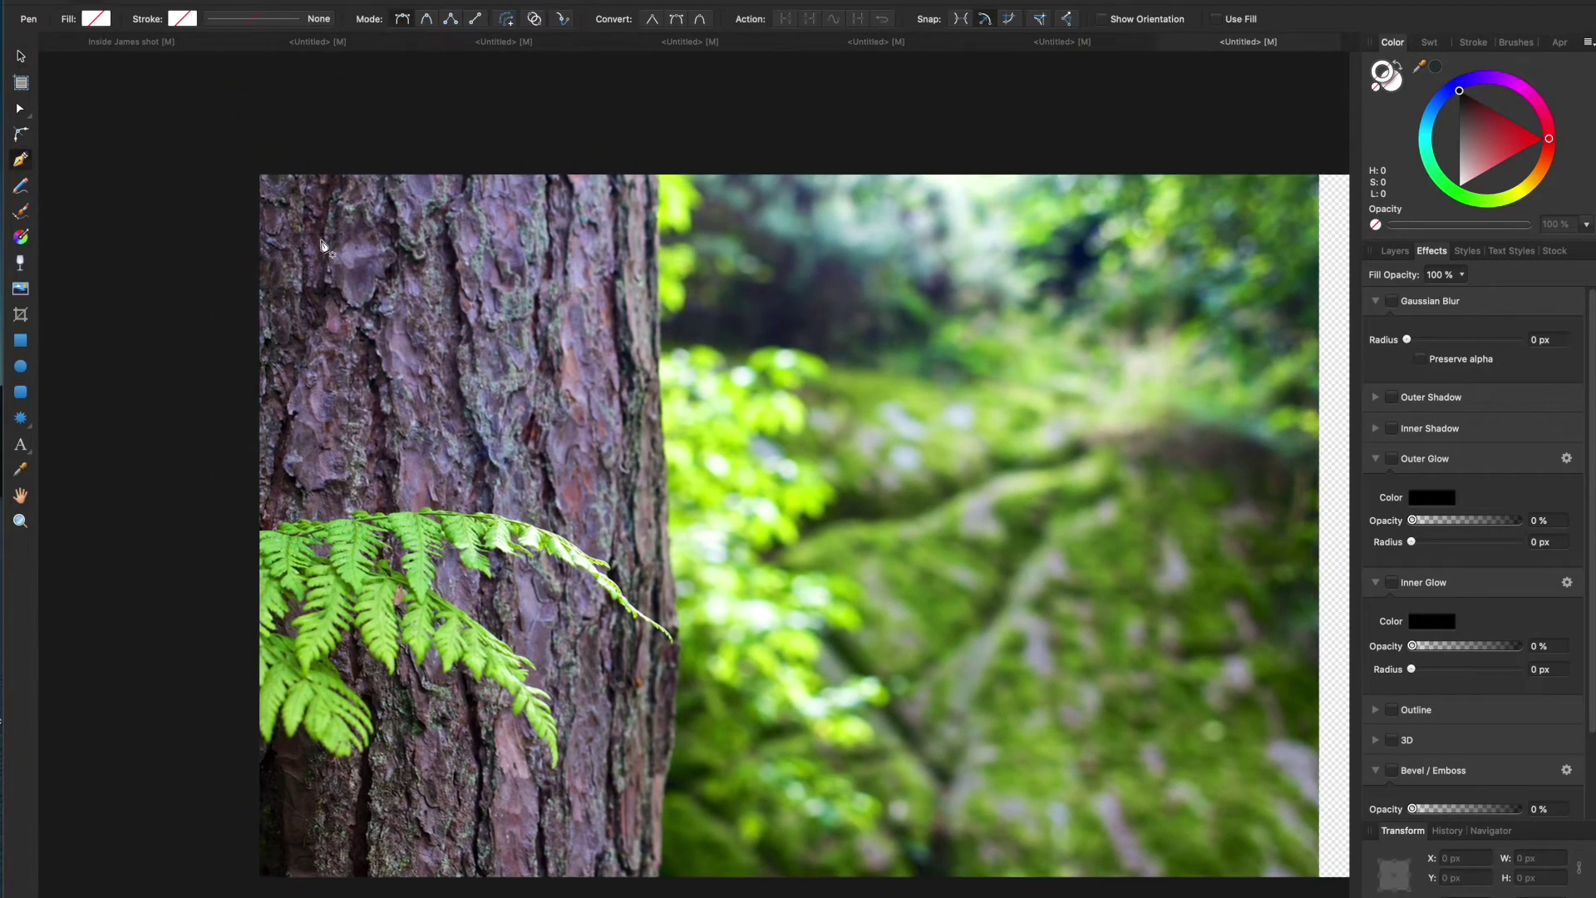
scroll(324, 243, up, 10)
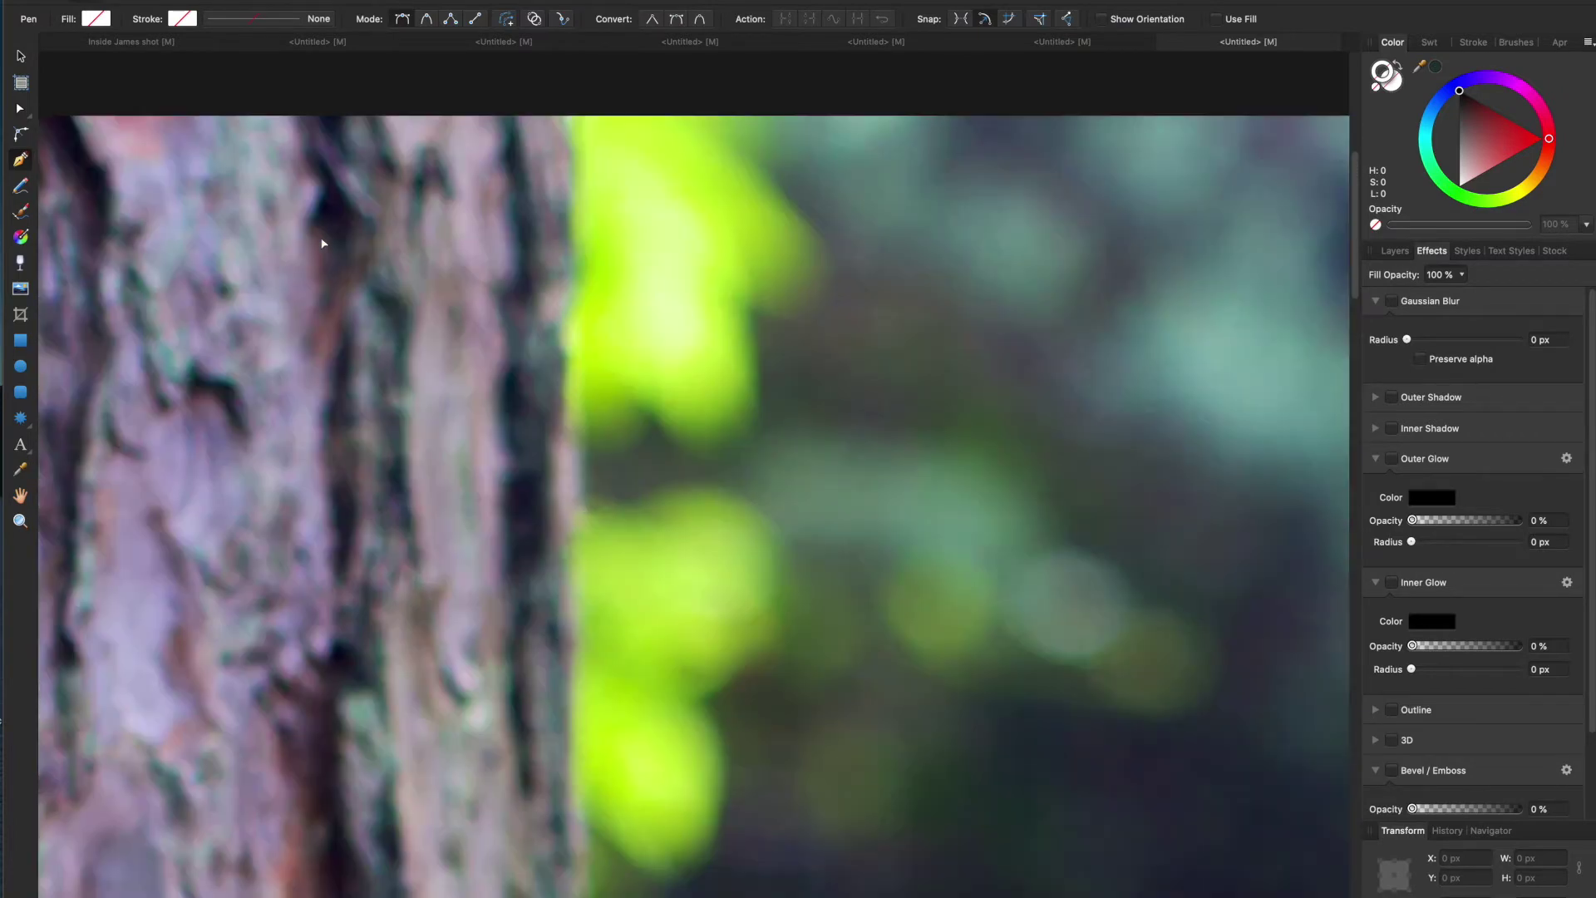
scroll(323, 244, up, 2)
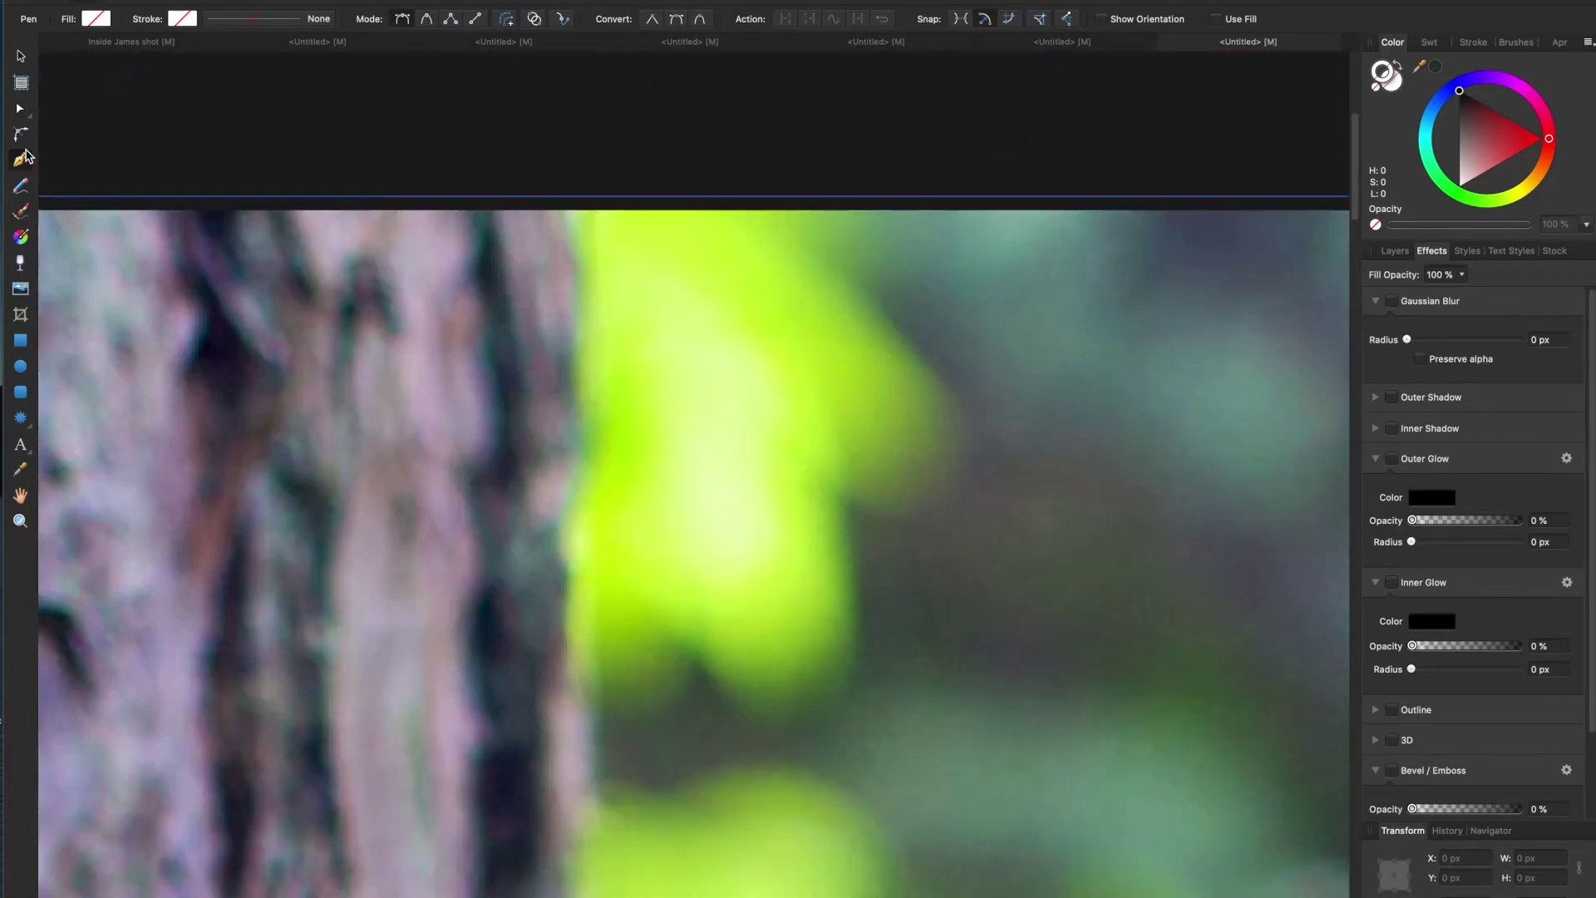
click(564, 205)
drag(566, 237, 570, 249)
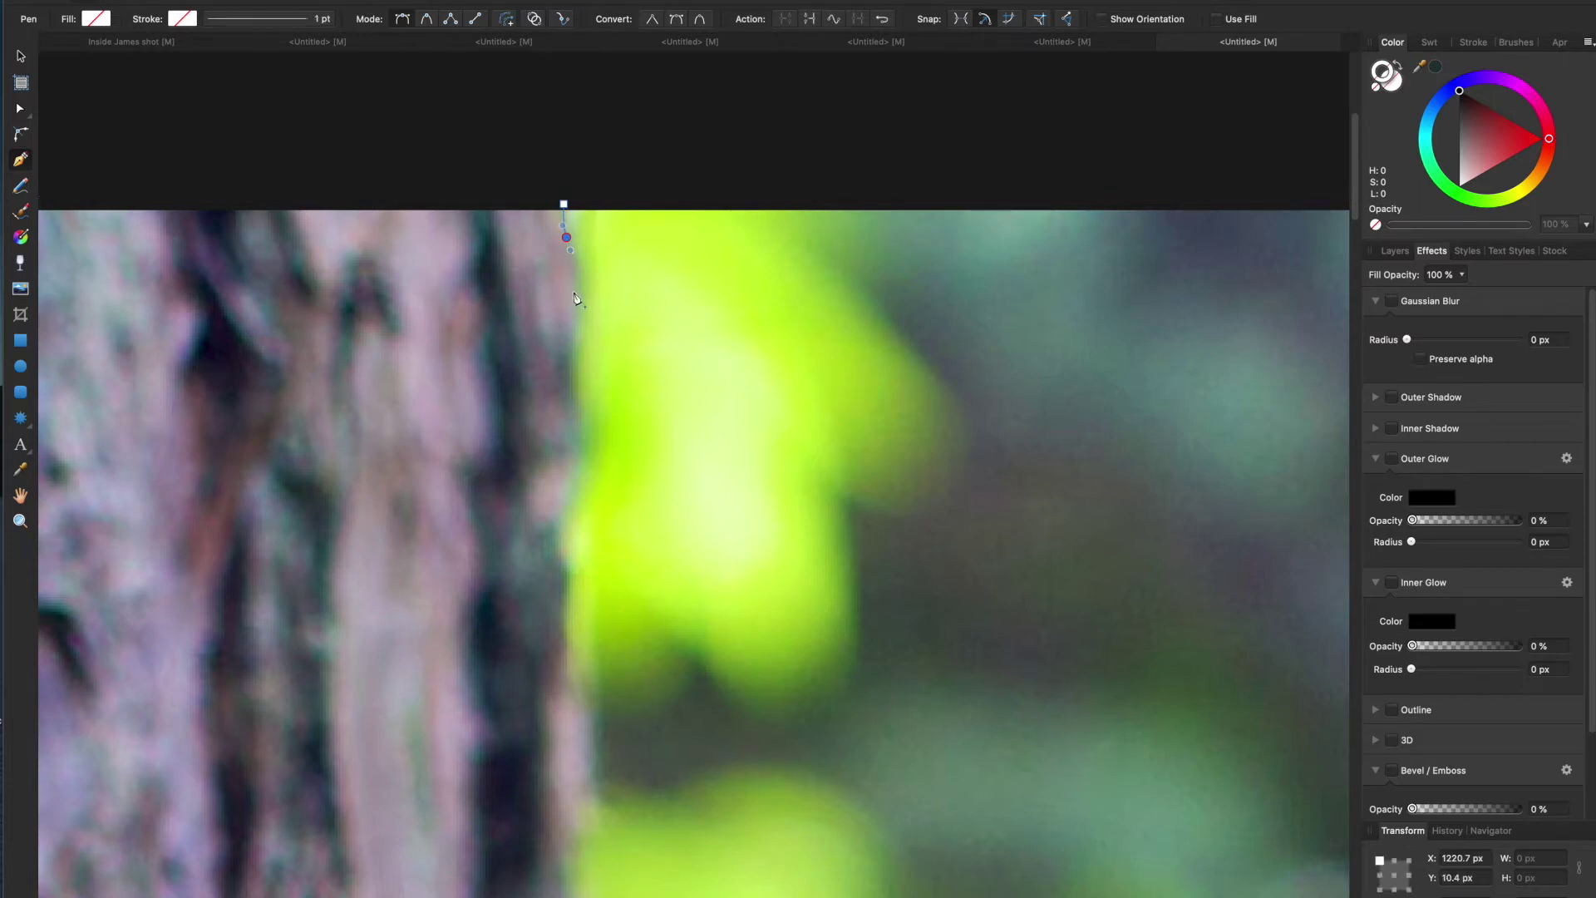
drag(574, 294, 570, 311)
drag(564, 369, 564, 385)
drag(577, 446, 551, 554)
Continue the curved path down the upper stretch of the trunk's right edge.
scroll(561, 499, down, 5)
drag(574, 443, 570, 480)
scroll(573, 499, down, 5)
drag(596, 398, 605, 490)
drag(589, 561, 608, 695)
scroll(593, 659, down, 5)
scroll(606, 712, down, 10)
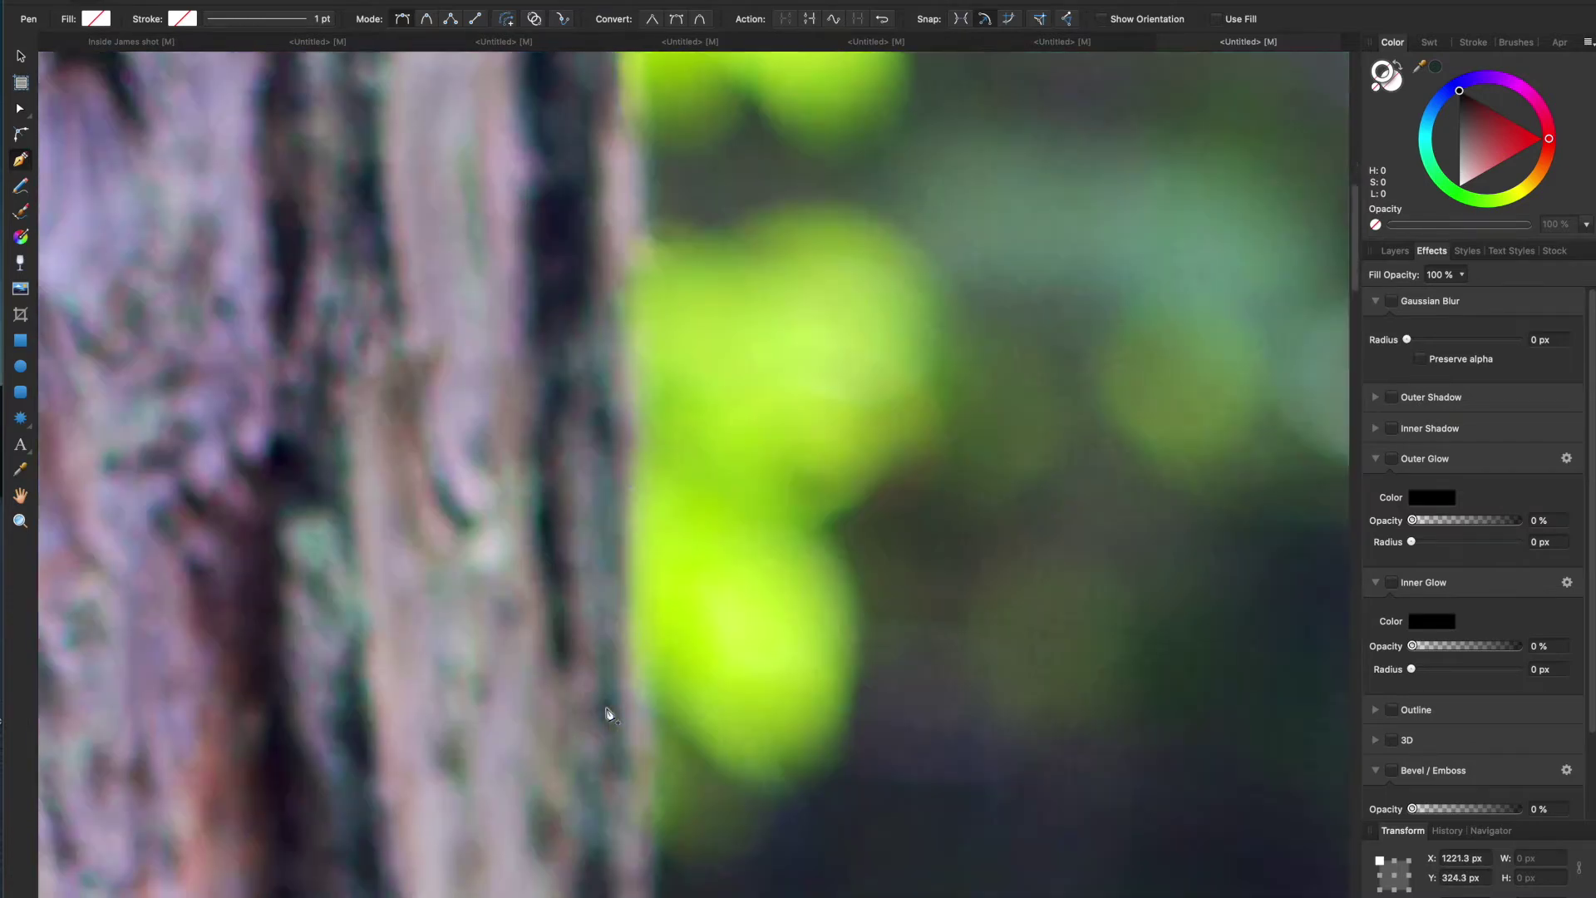
drag(637, 566, 637, 622)
click(639, 656)
drag(659, 724, 674, 763)
scroll(661, 752, down, 6)
scroll(674, 758, down, 5)
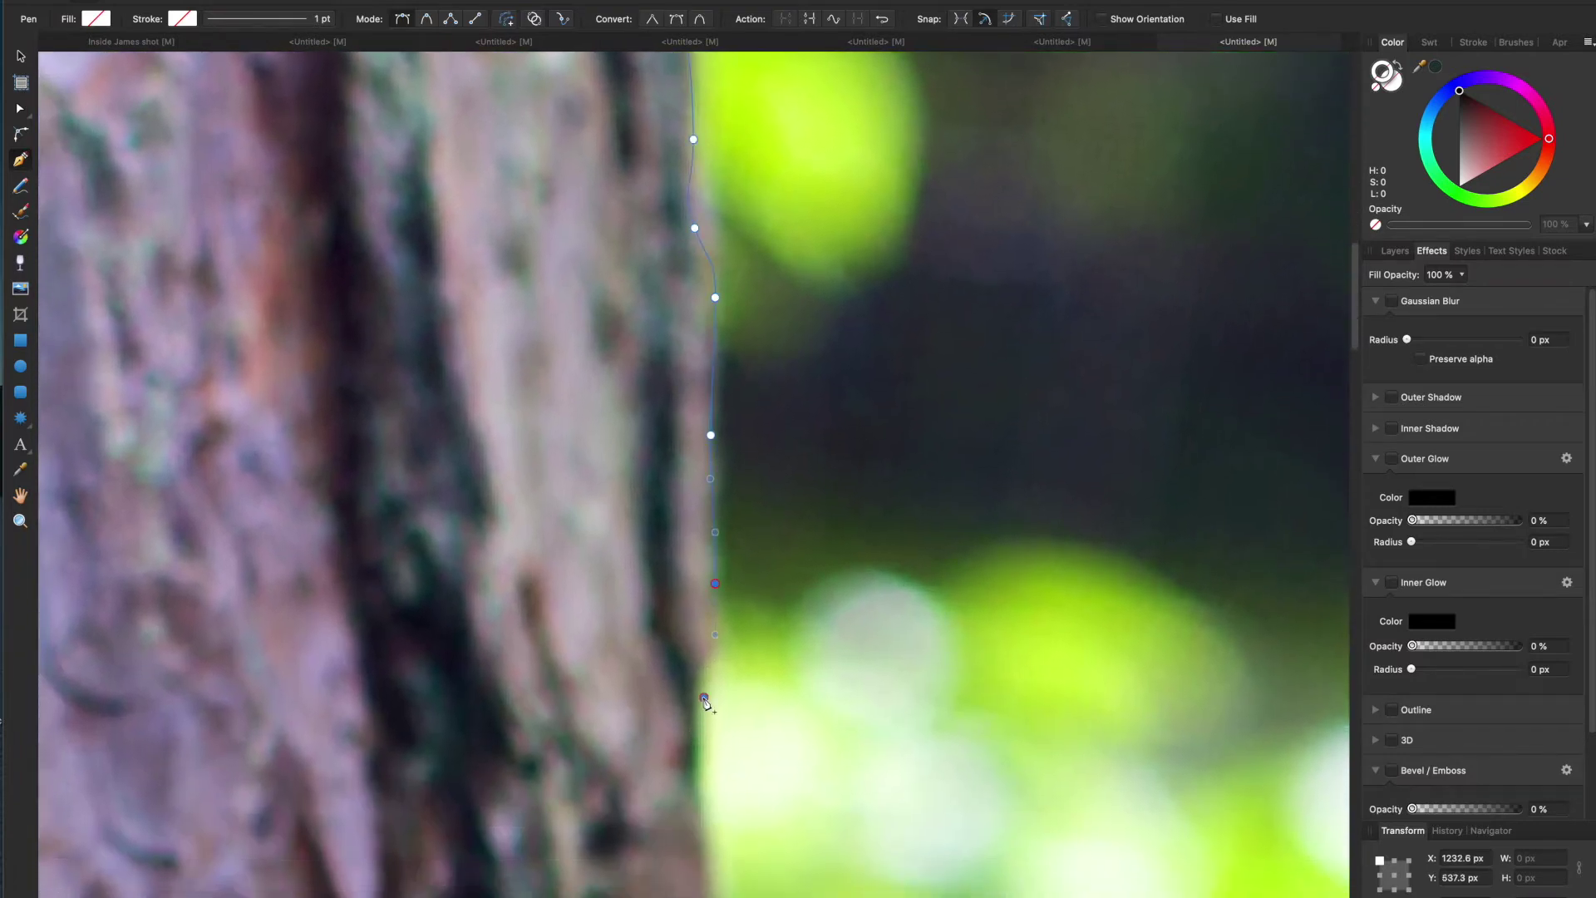
Place a series of nodes following the trunk's right edge through its middle section.
click(704, 700)
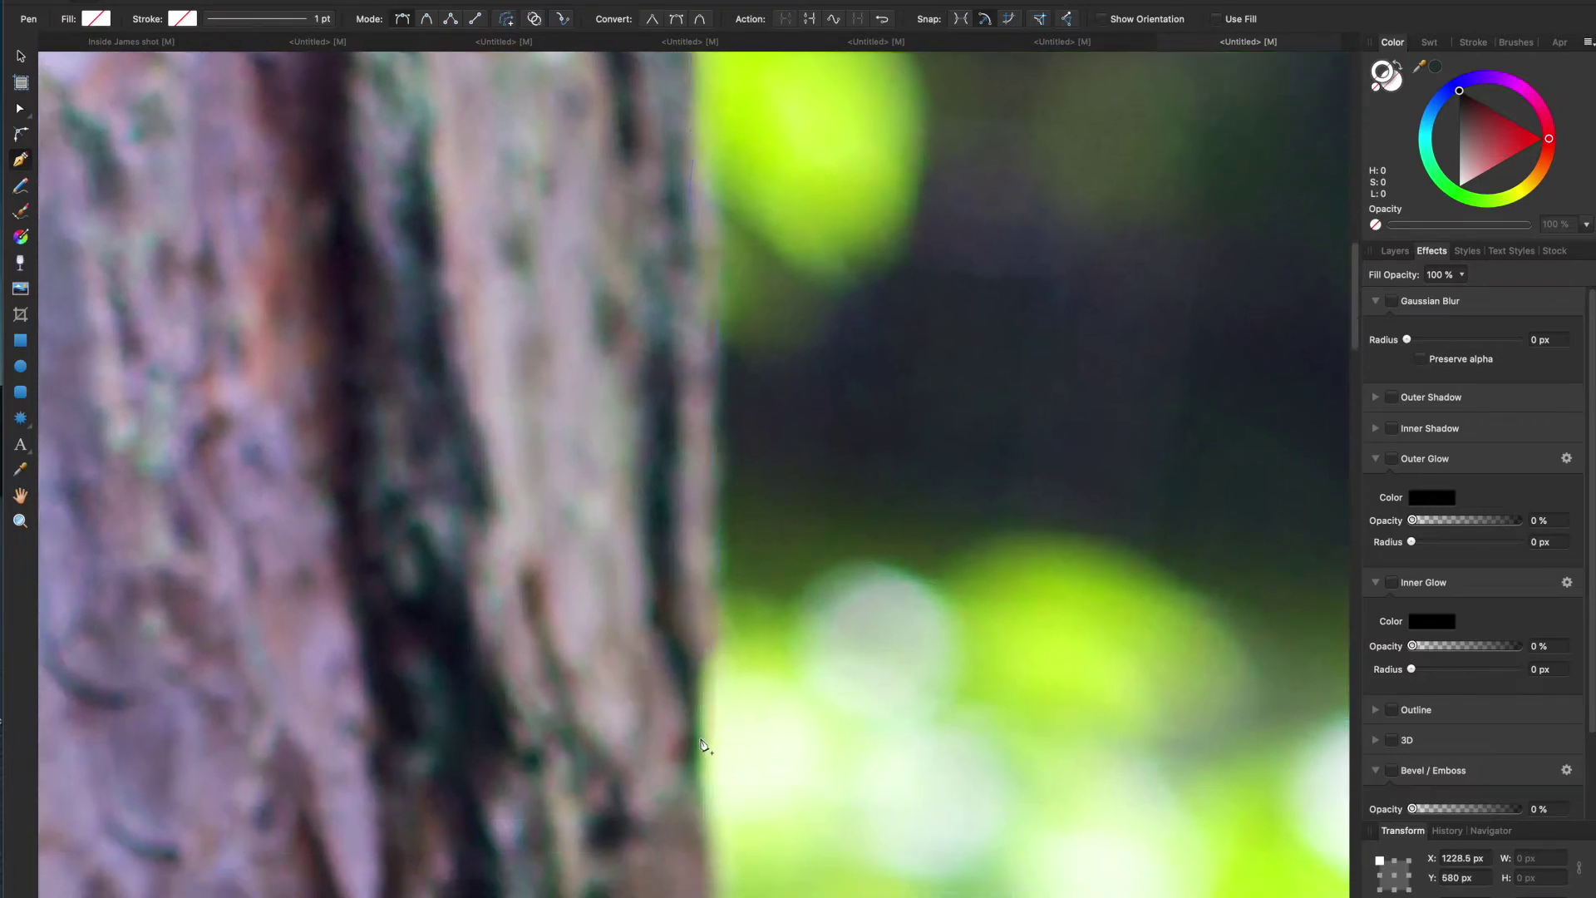
scroll(705, 700, down, 3)
click(712, 723)
scroll(745, 654, down, 3)
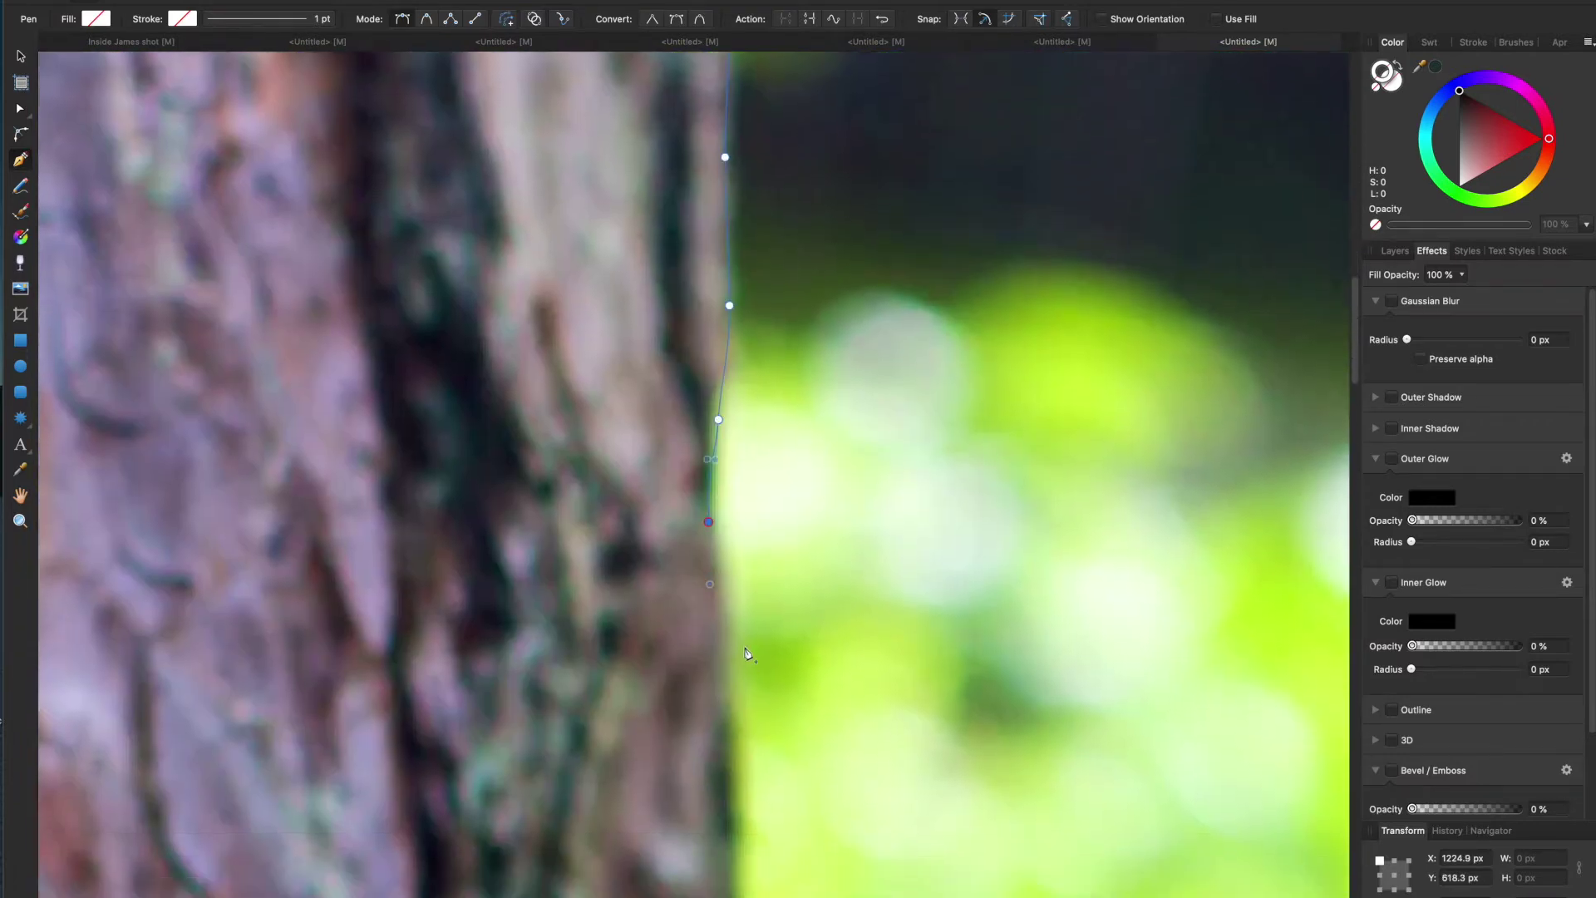
scroll(723, 789, down, 2)
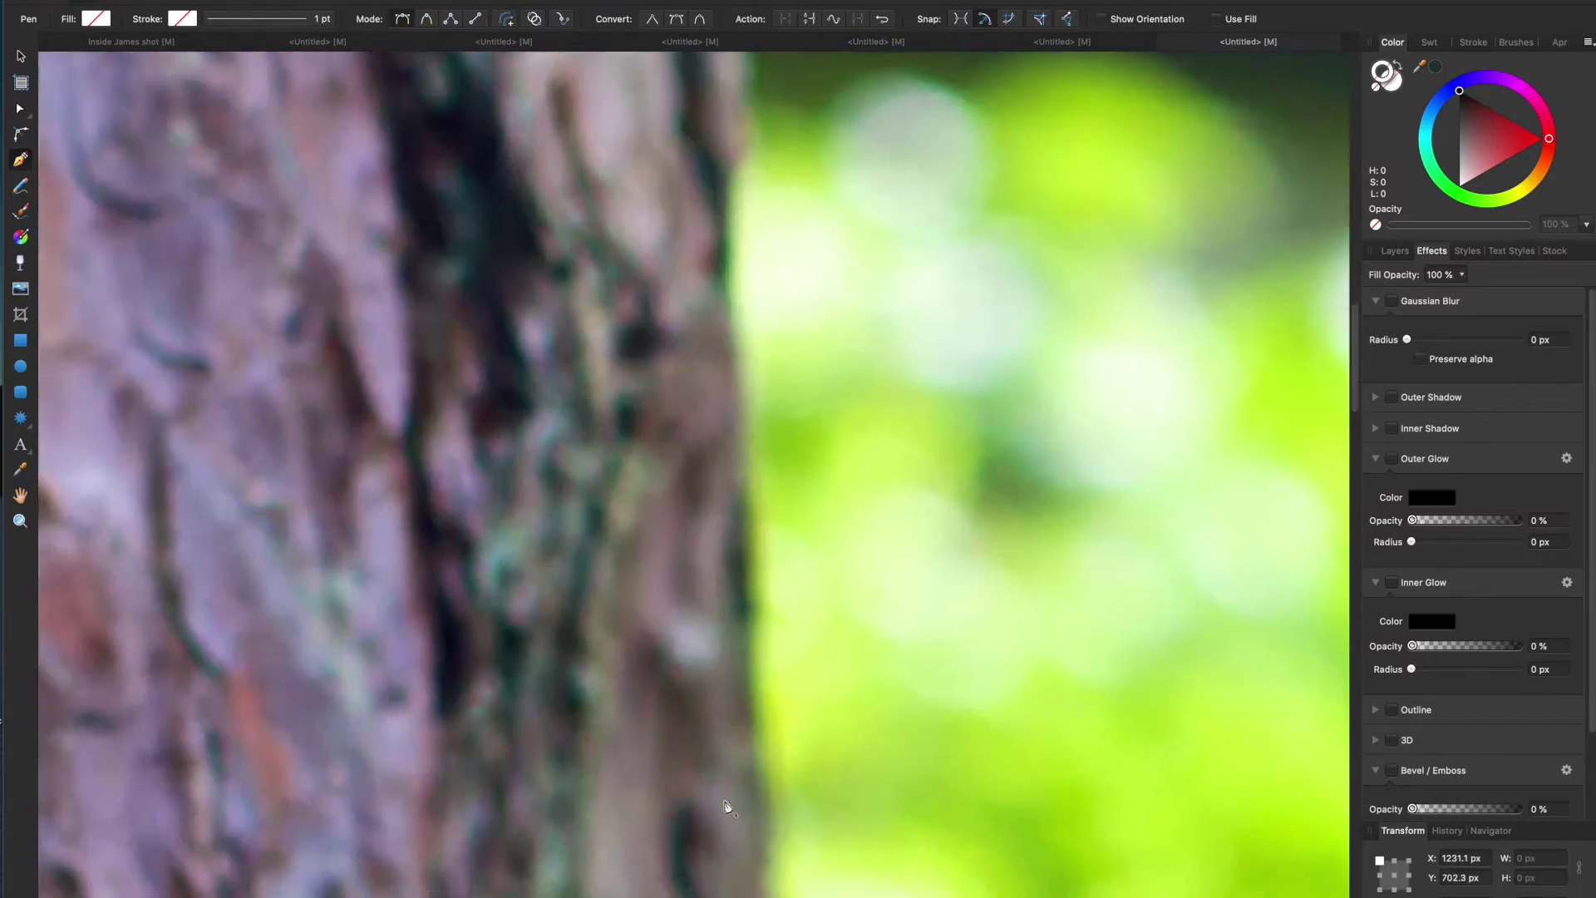
click(741, 653)
scroll(740, 682, down, 2)
click(752, 627)
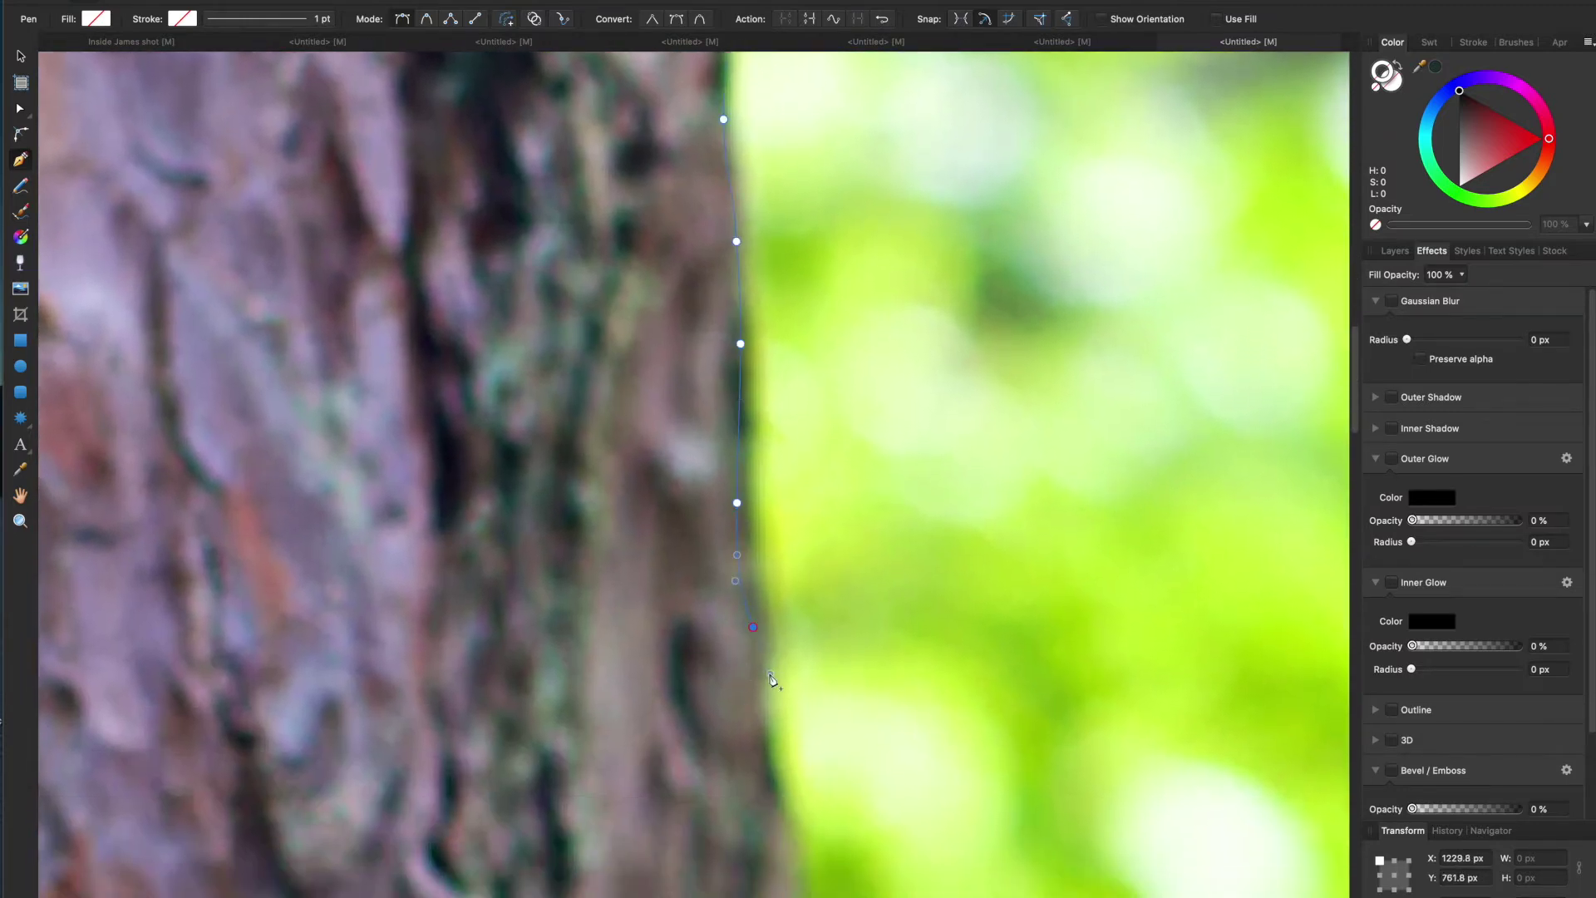
click(754, 741)
scroll(761, 786, down, 2)
drag(768, 691, 796, 738)
click(791, 783)
scroll(785, 831, down, 2)
click(773, 736)
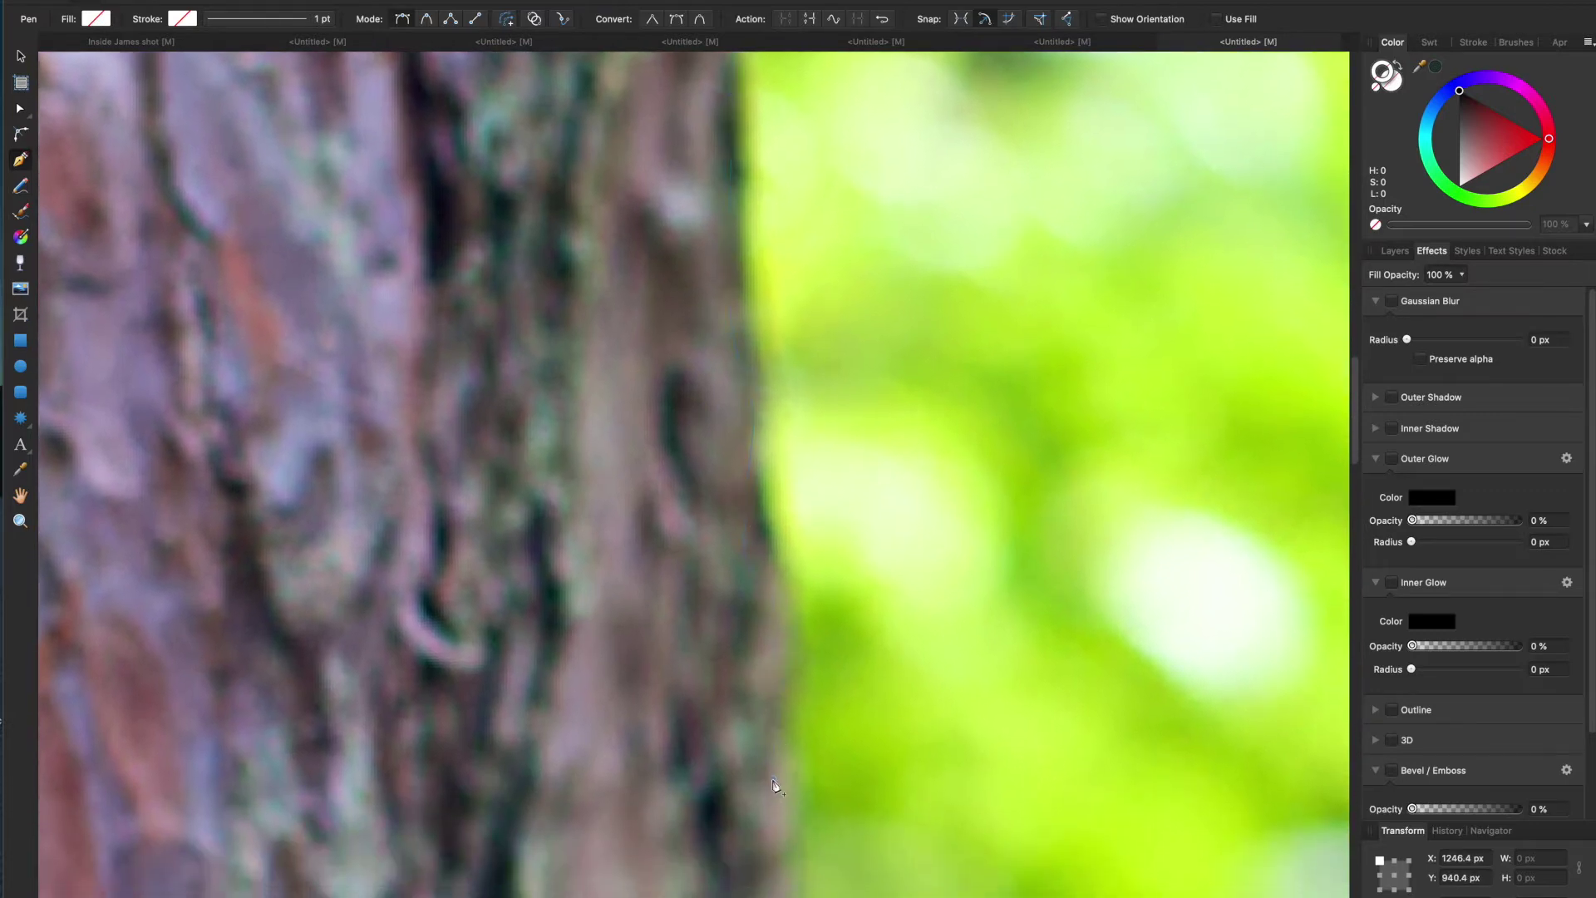
scroll(777, 706, down, 2)
click(763, 705)
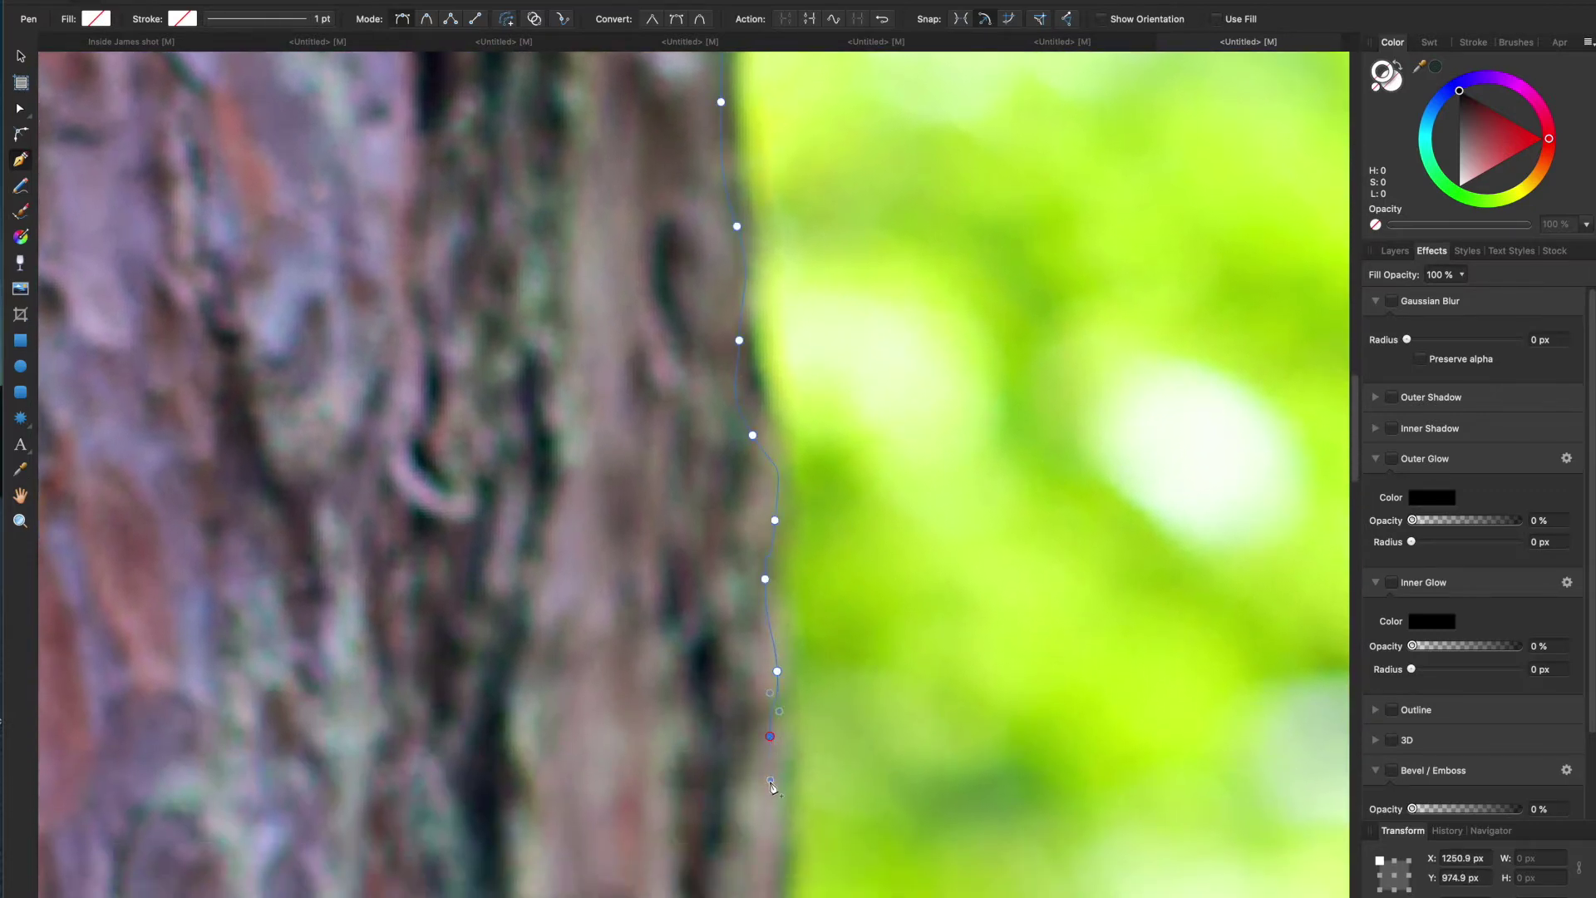
Resume drawing from the path's end node and add another node below it.
key(Escape)
scroll(771, 788, down, 2)
click(778, 699)
click(779, 739)
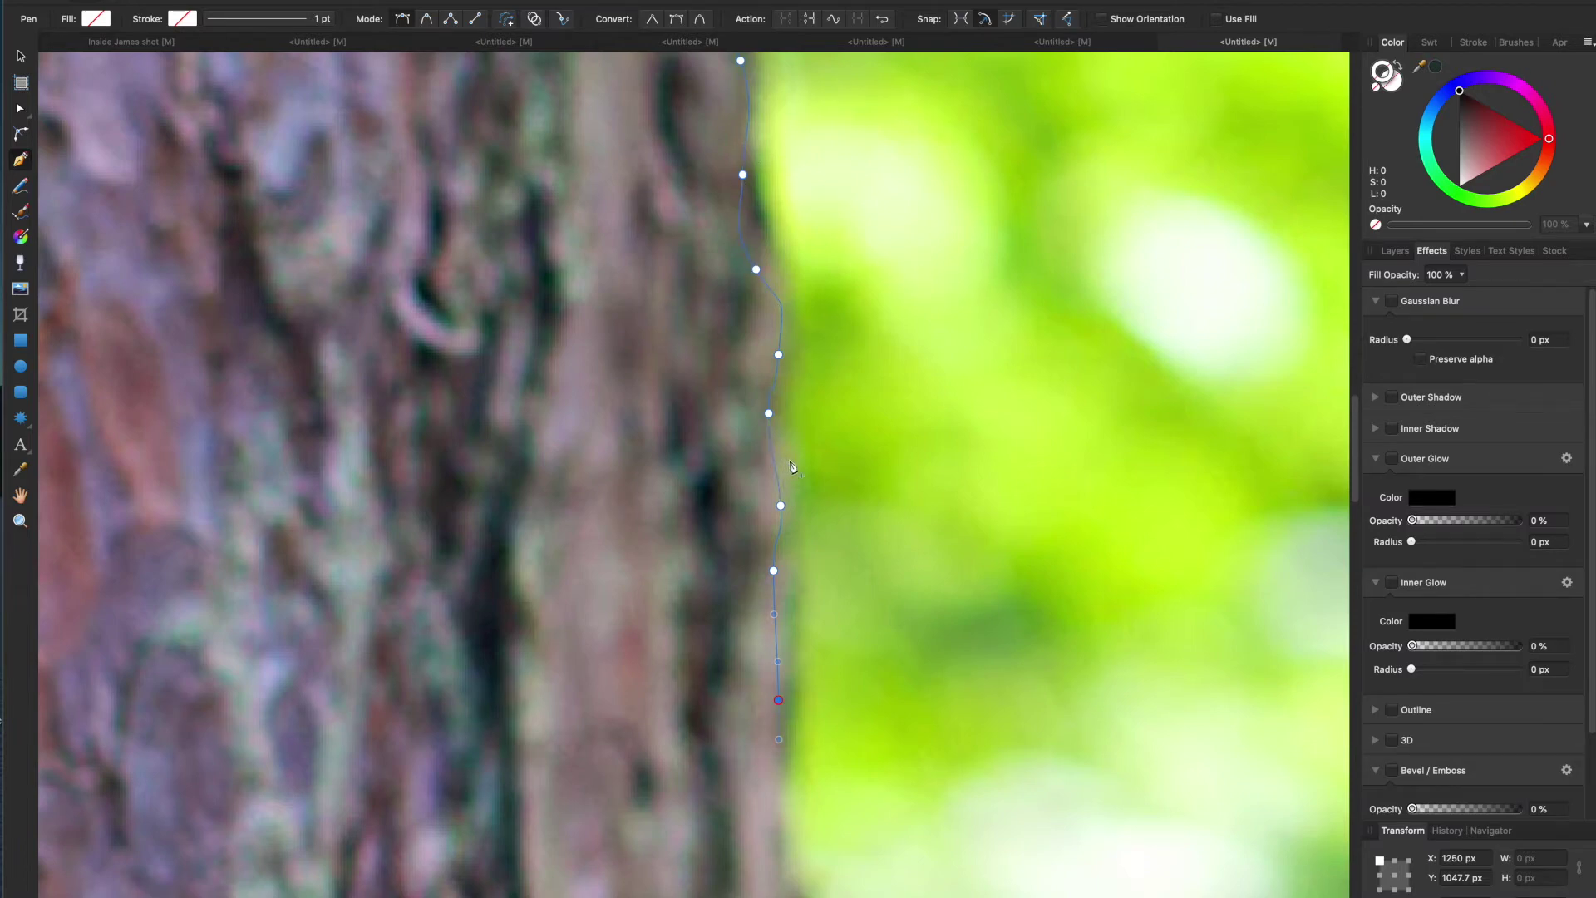
Carry the outline down the trunk edge past the fern with curved nodes.
scroll(764, 784, down, 5)
click(798, 593)
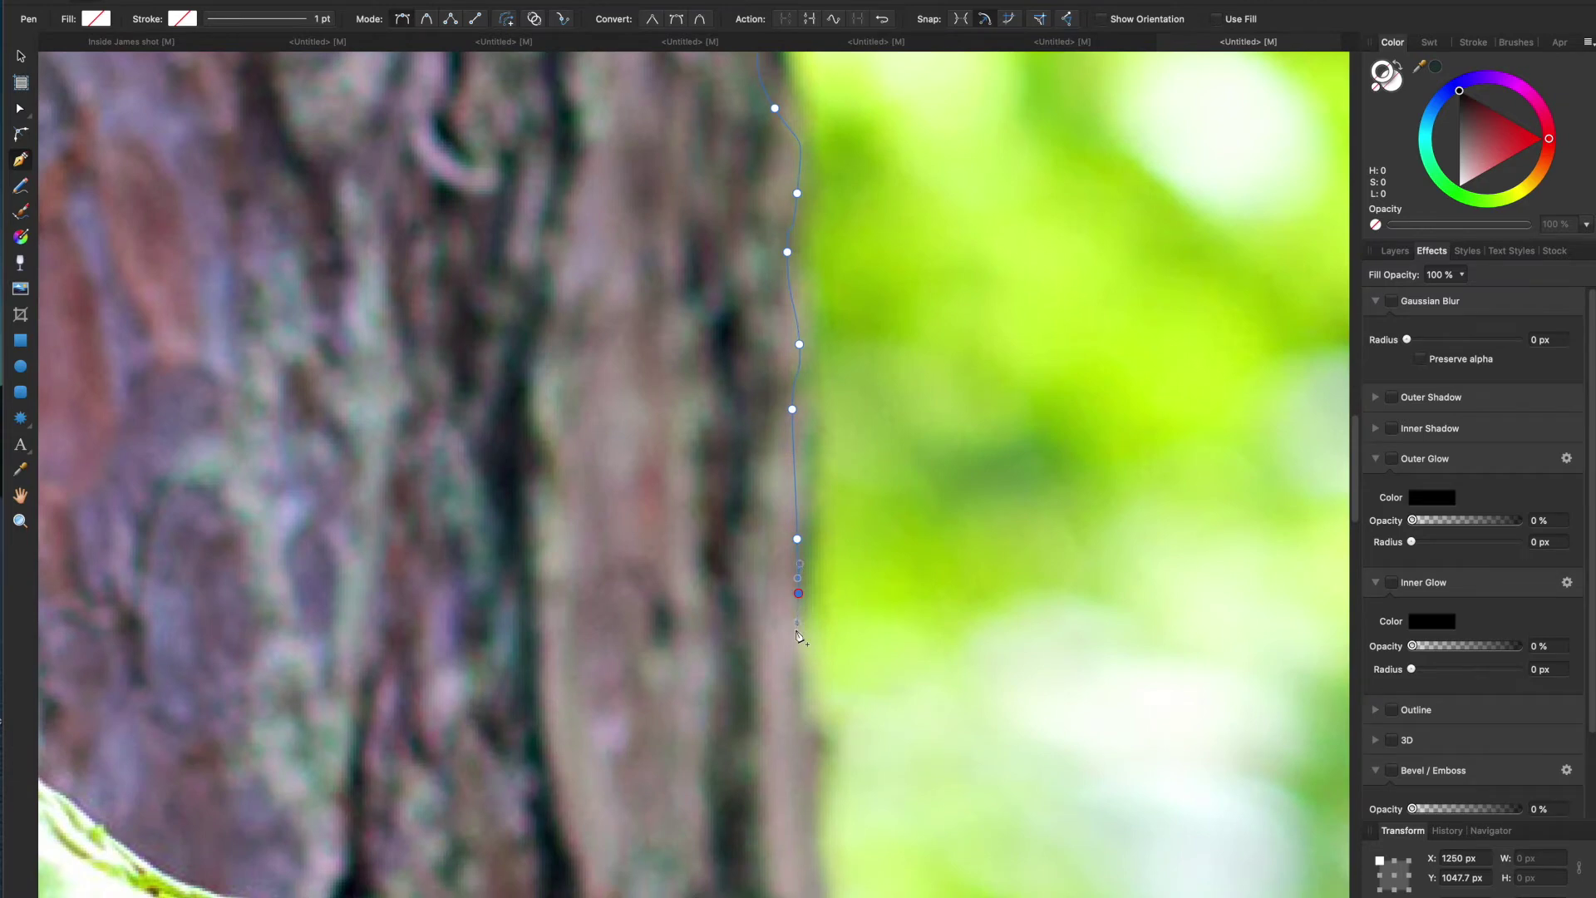
click(791, 645)
scroll(830, 660, down, 5)
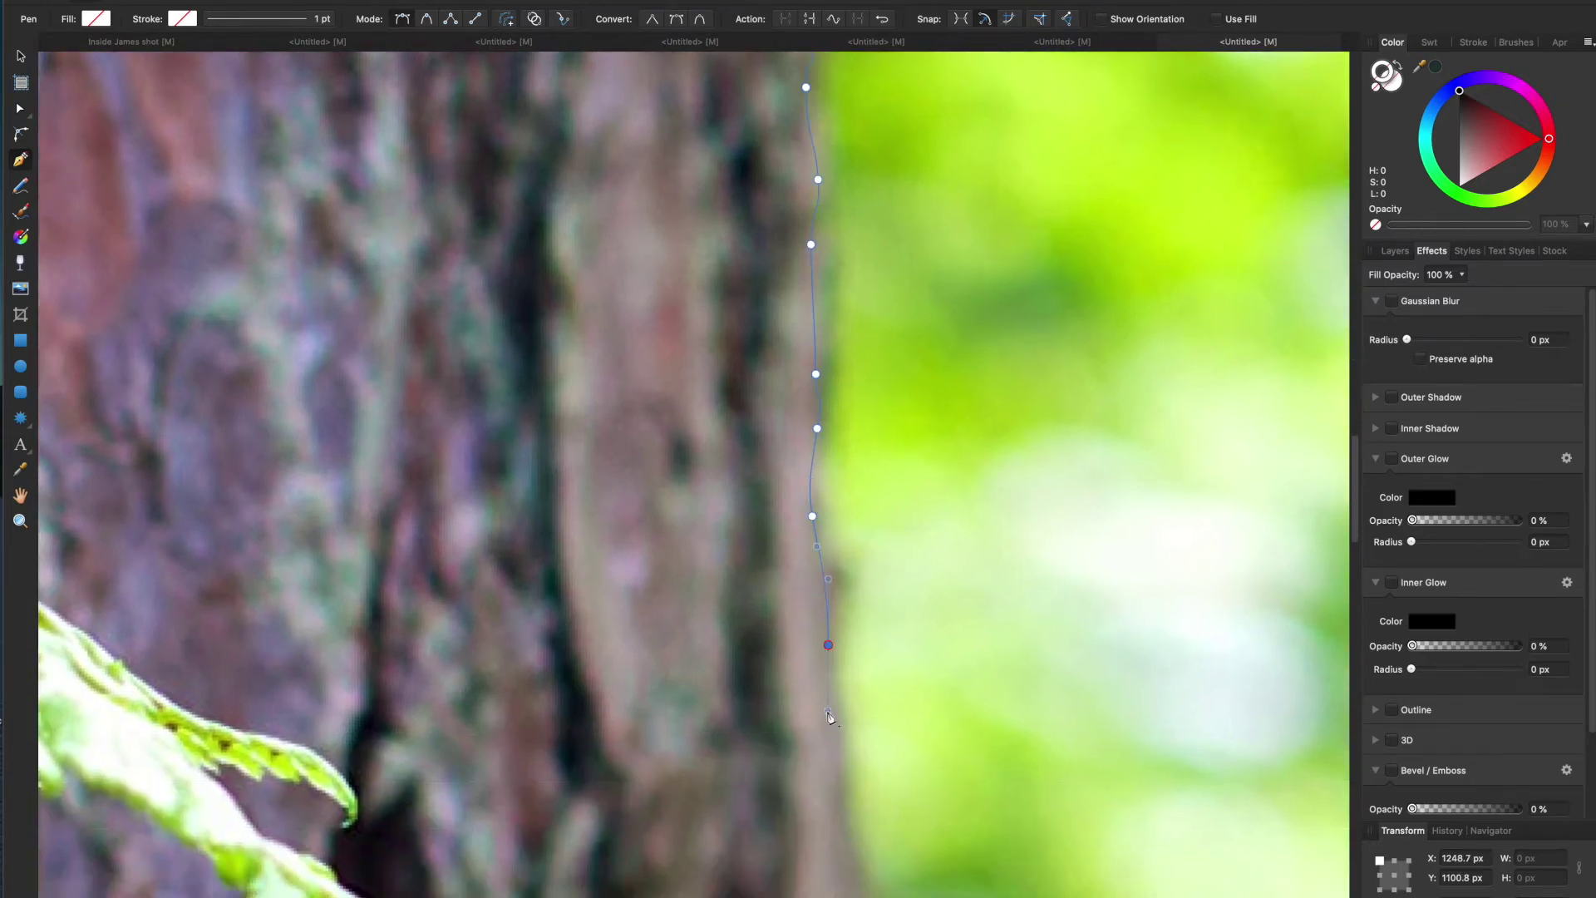
scroll(828, 717, down, 5)
drag(862, 663, 873, 735)
scroll(860, 738, down, 7)
drag(911, 637, 897, 768)
scroll(904, 752, down, 5)
drag(928, 662, 945, 778)
scroll(929, 776, down, 4)
scroll(945, 777, down, 4)
drag(948, 717, 941, 788)
scroll(941, 788, down, 4)
drag(980, 663, 970, 741)
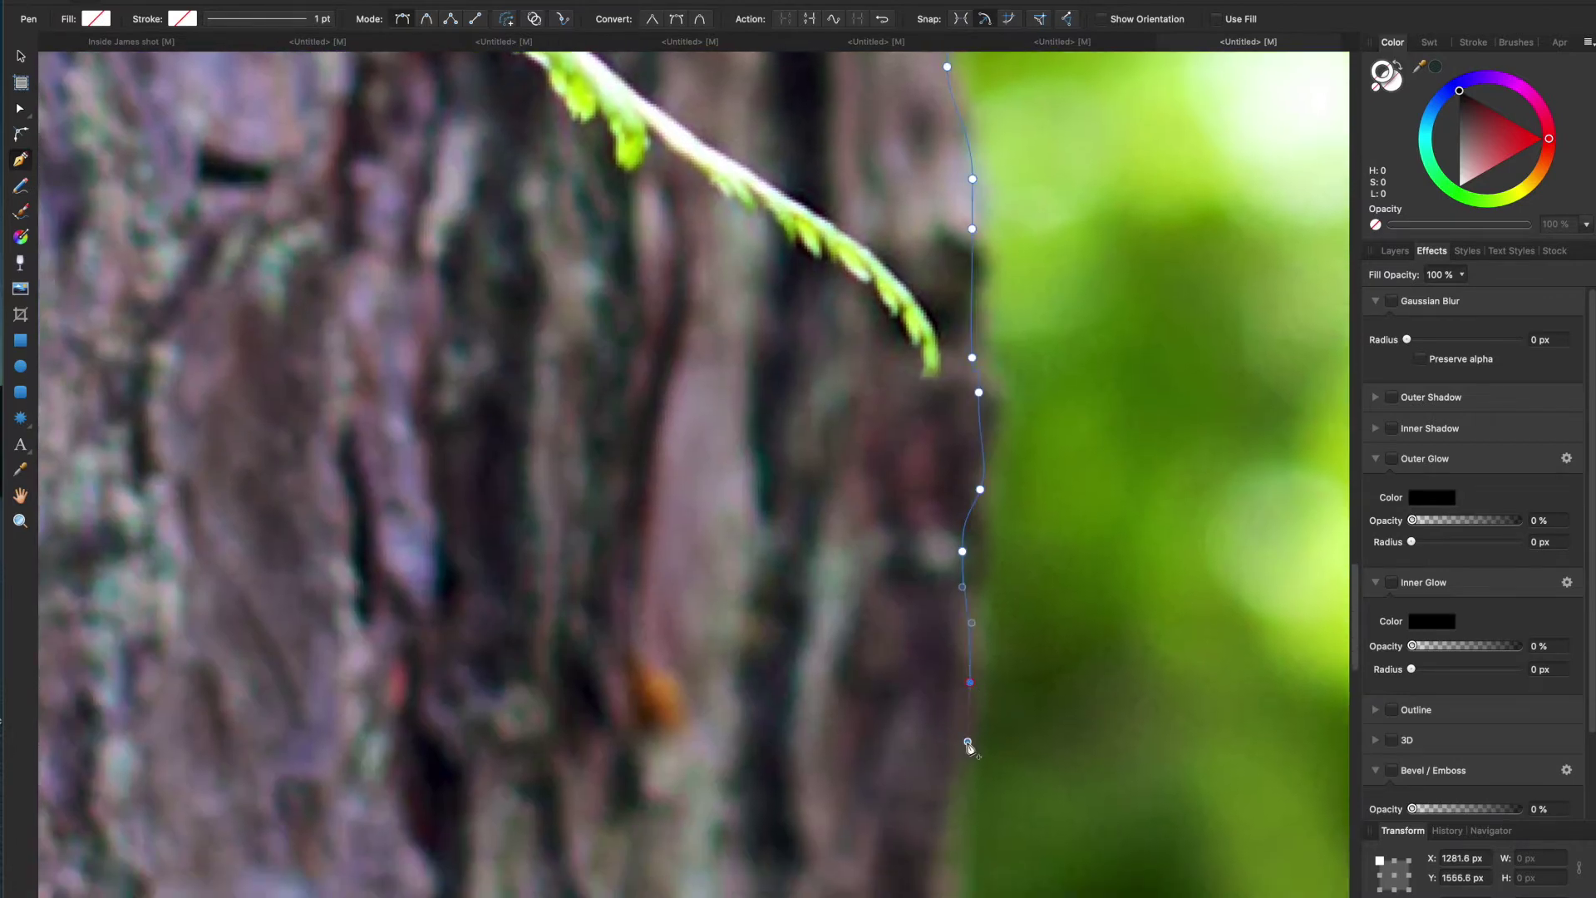
scroll(969, 741, down, 4)
drag(966, 644, 997, 755)
scroll(968, 702, down, 4)
Finish the edge line at the photo's bottom and zoom out to see the whole path.
click(971, 592)
scroll(985, 691, down, 4)
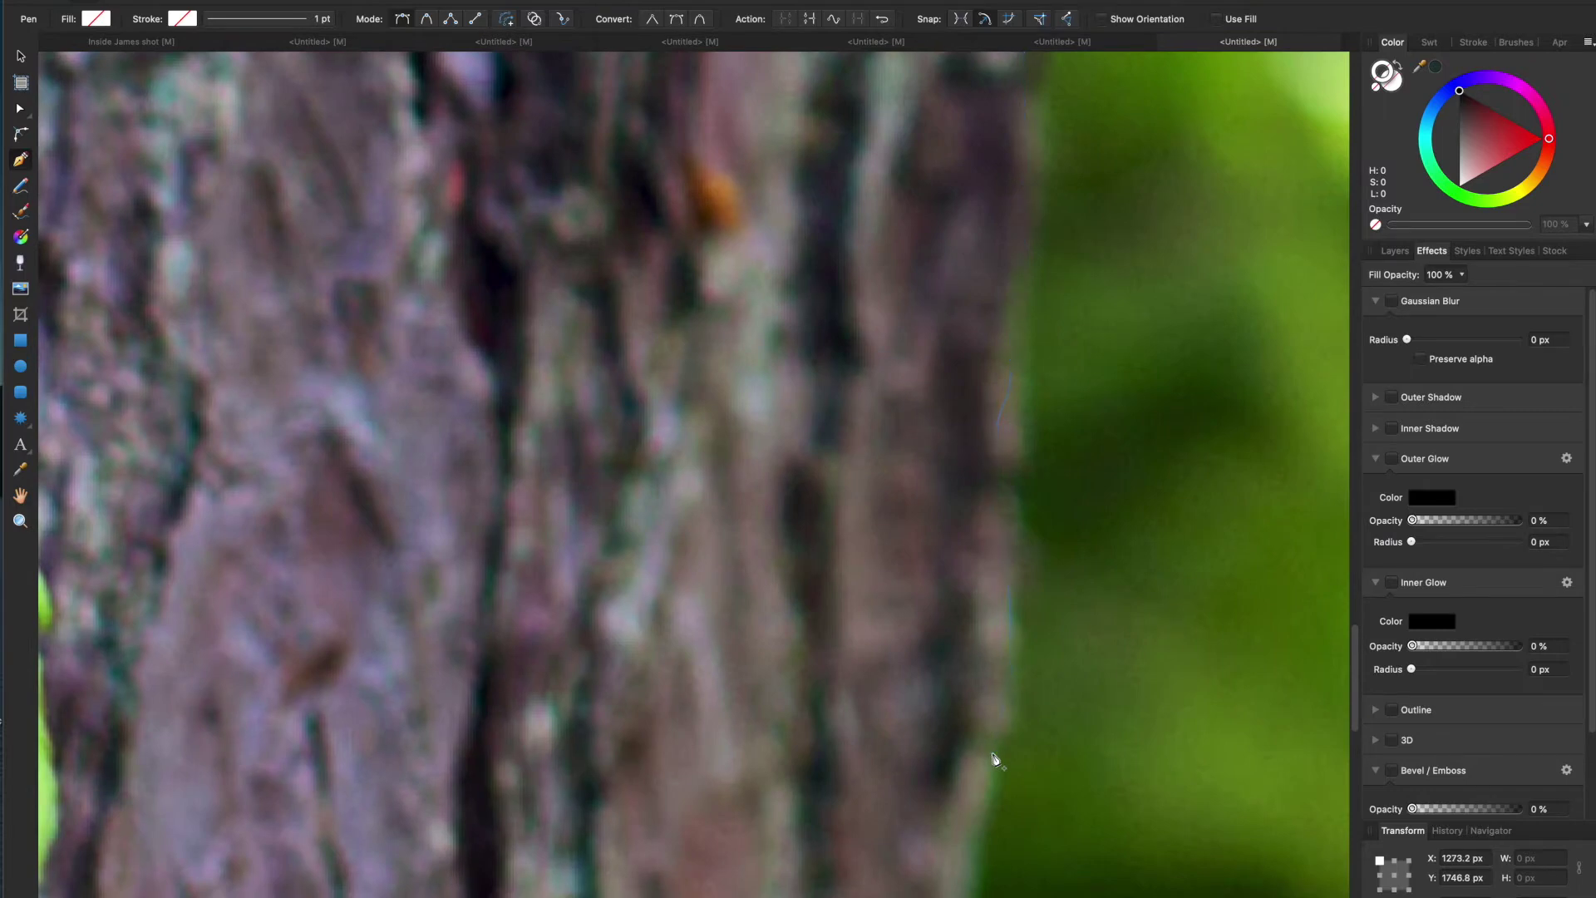
scroll(997, 755, down, 4)
drag(1012, 665, 1011, 714)
scroll(957, 823, down, 4)
drag(971, 632, 995, 735)
scroll(972, 662, down, 4)
scroll(977, 727, down, 4)
scroll(995, 735, down, 4)
drag(991, 653, 977, 789)
click(976, 820)
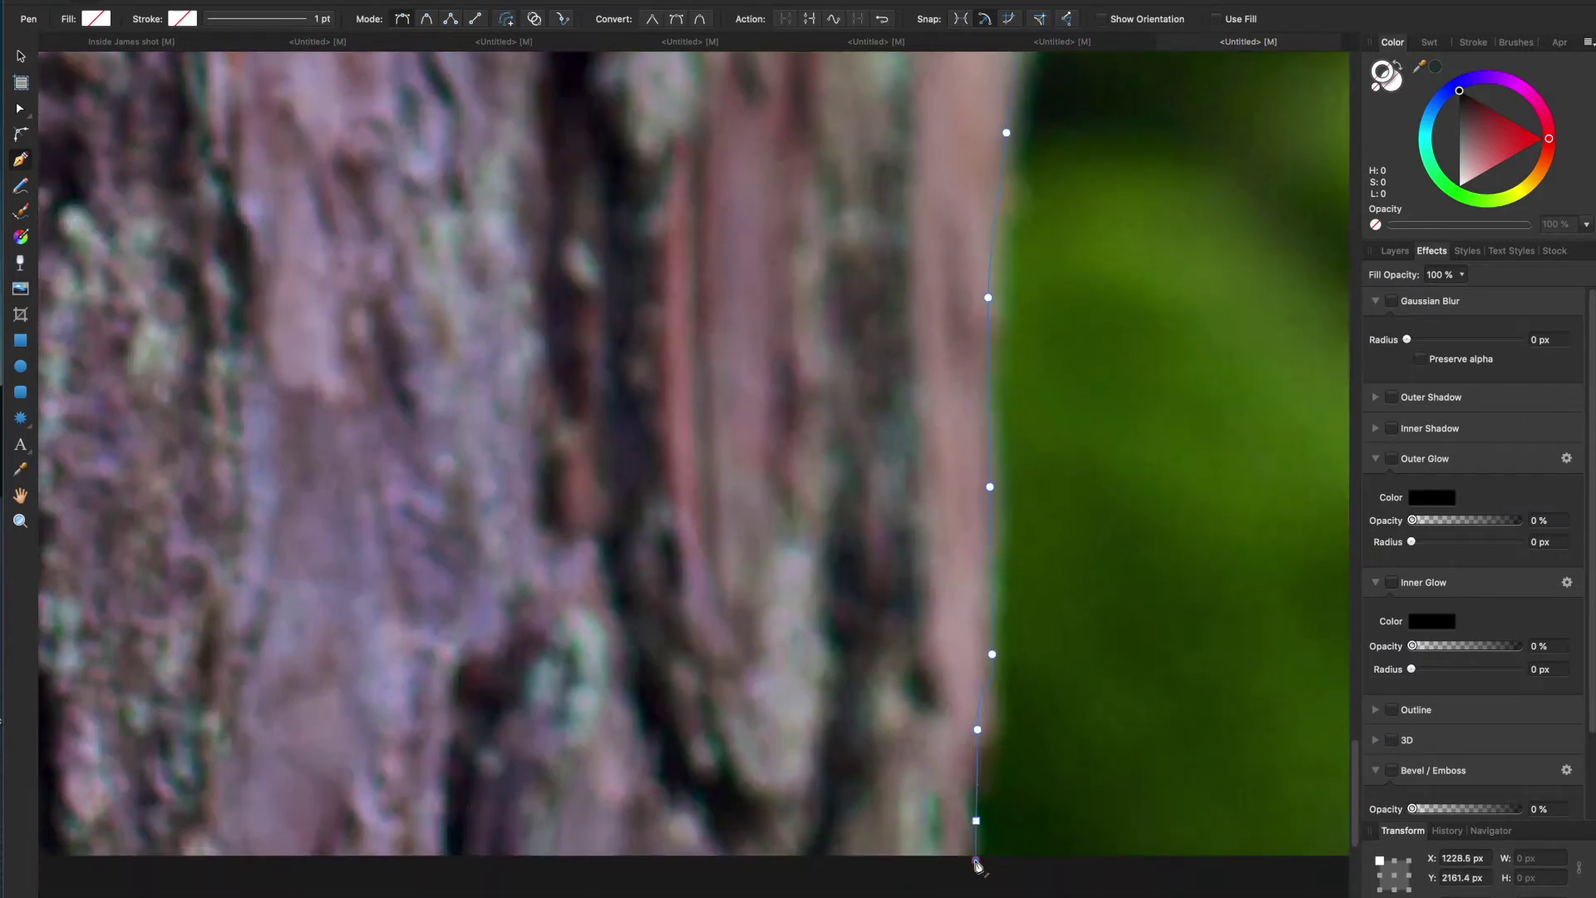
key(super+minus)
key(super+minus)
key(super+minus)
key(super+minus)
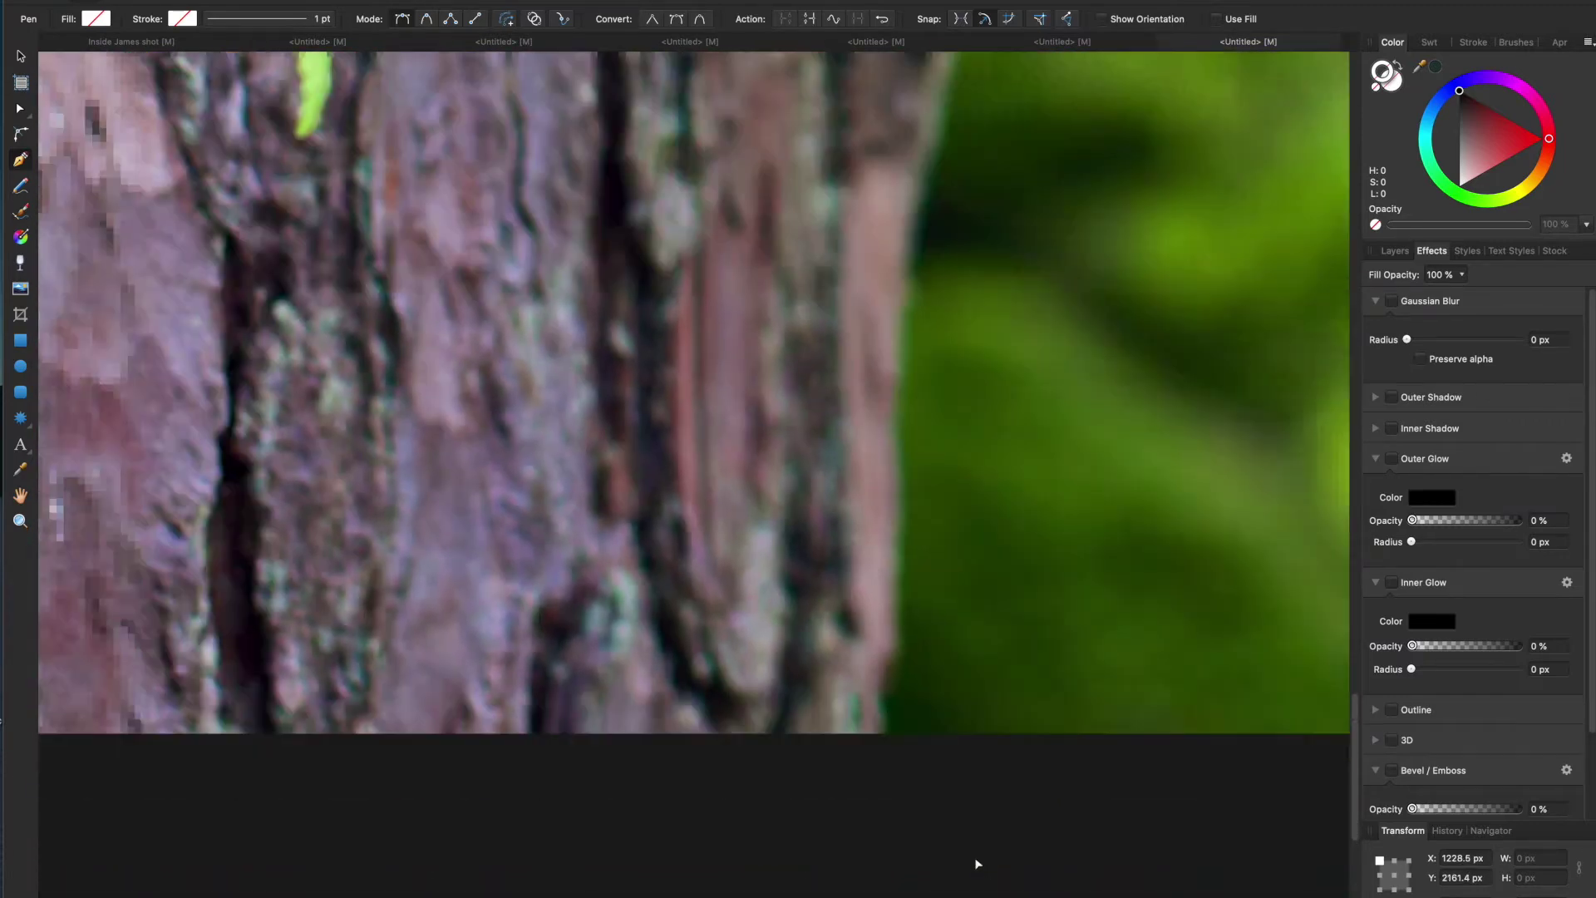
scroll(977, 864, up, 3)
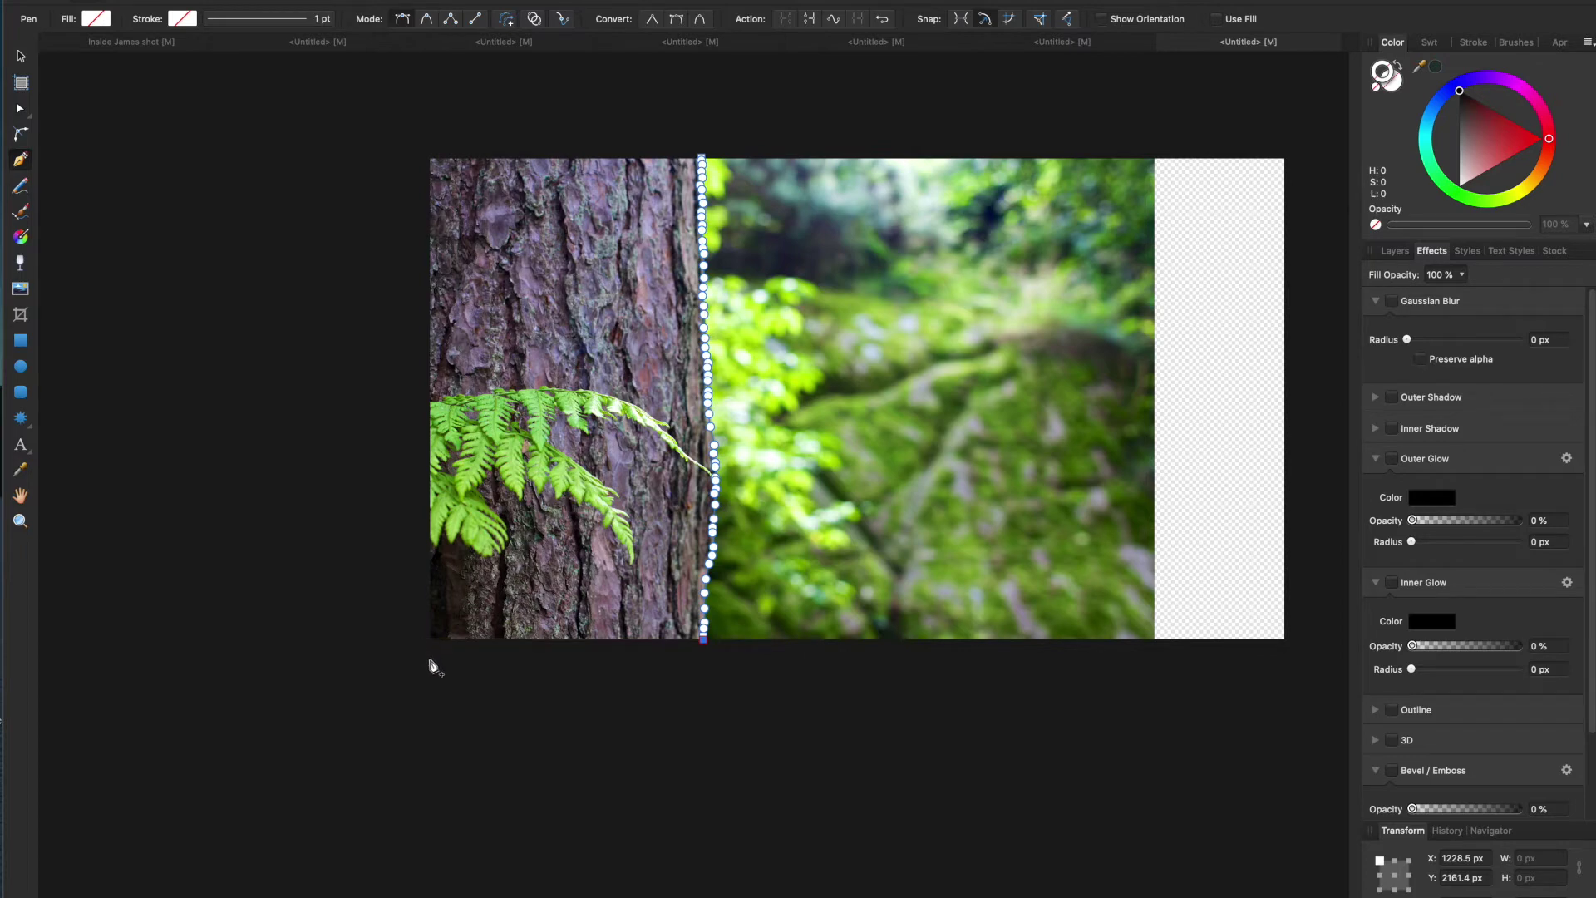
Wrap the outline below, left of and above the photo back to its start node, stroked black.
click(699, 653)
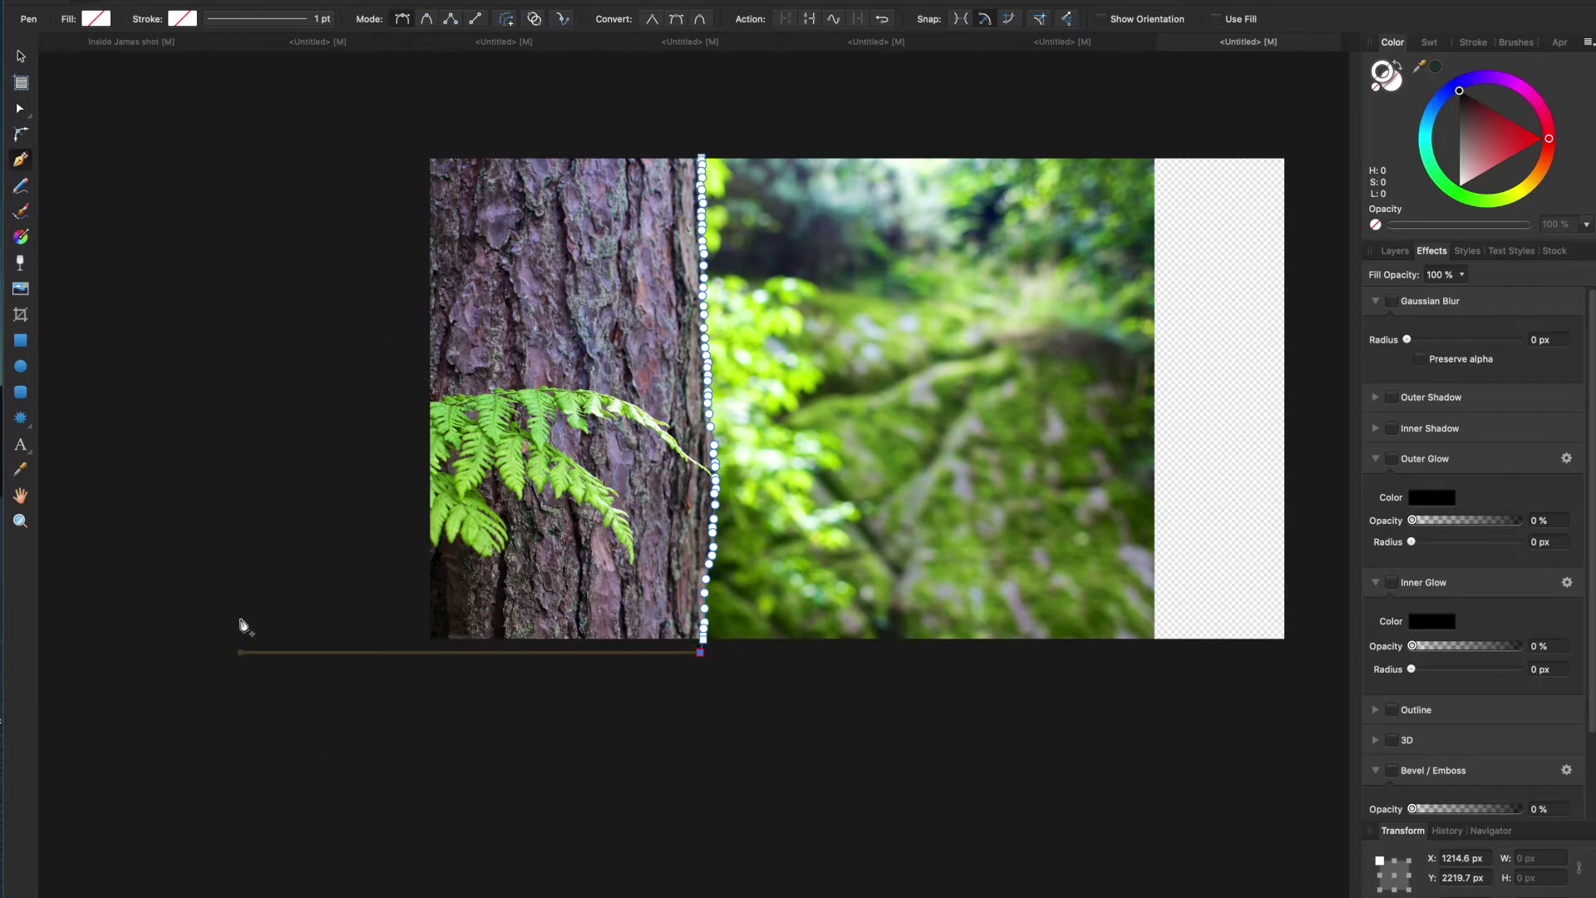
click(417, 652)
click(418, 148)
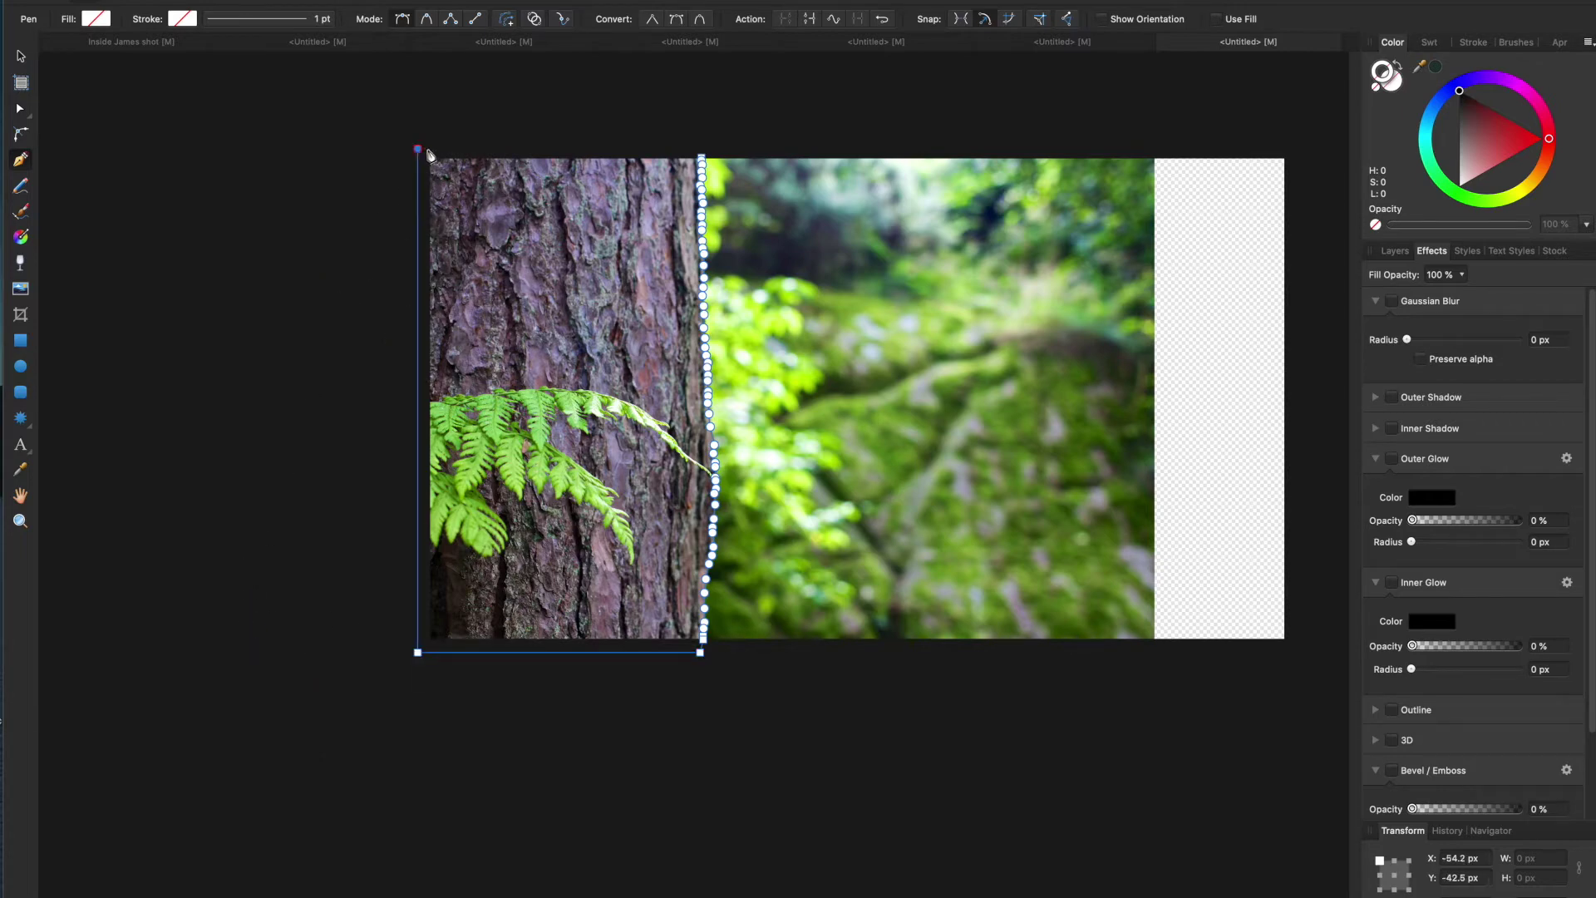
click(695, 124)
click(702, 158)
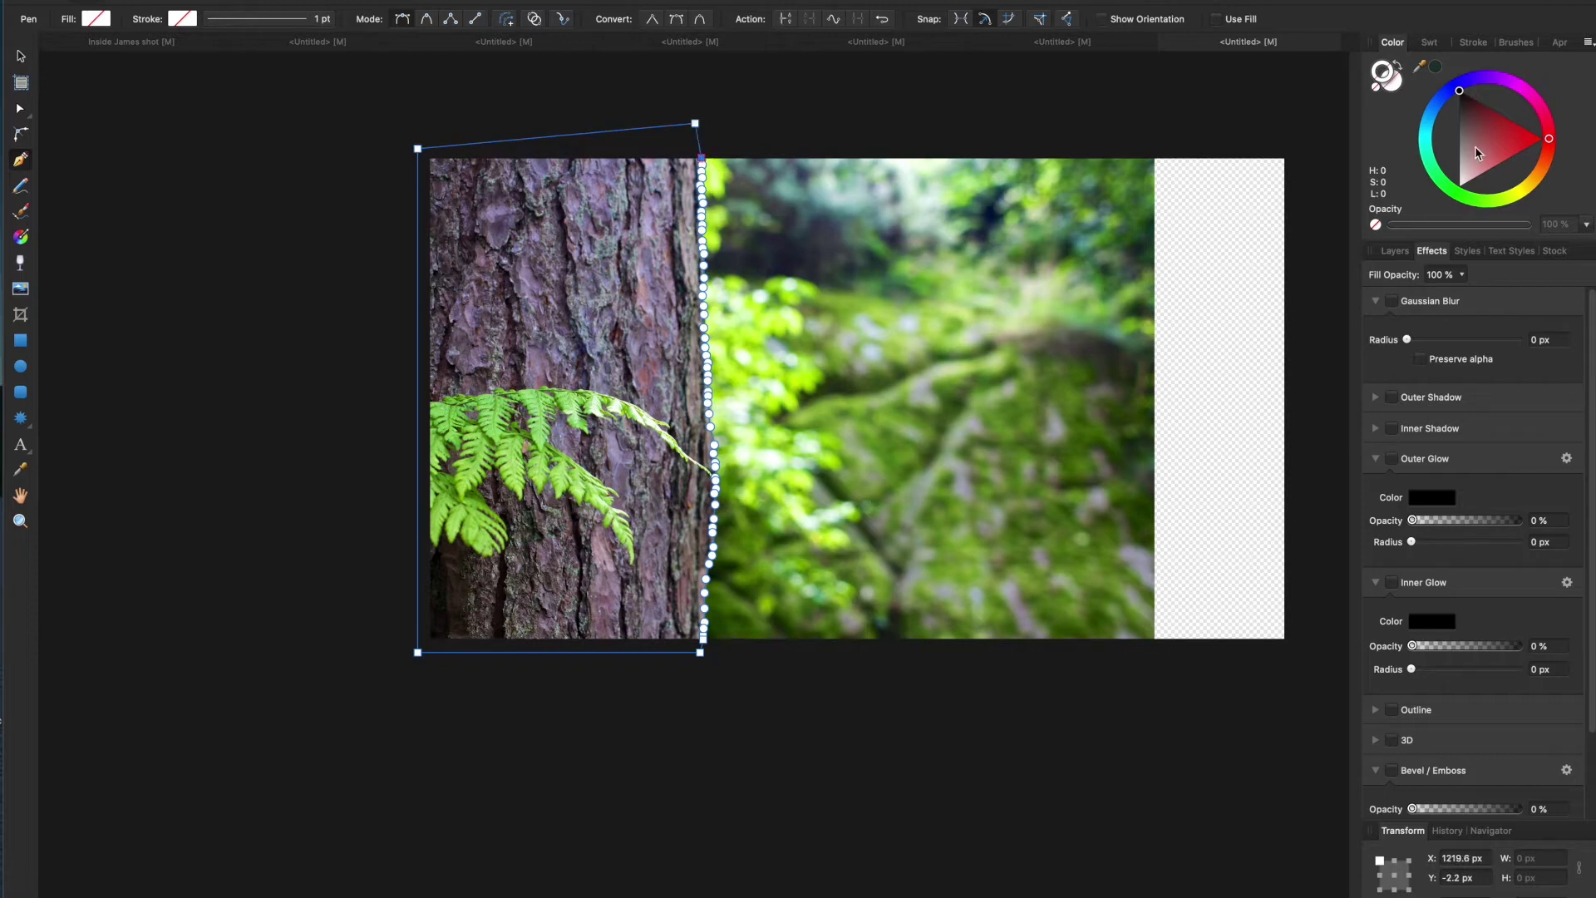
click(1475, 154)
click(22, 53)
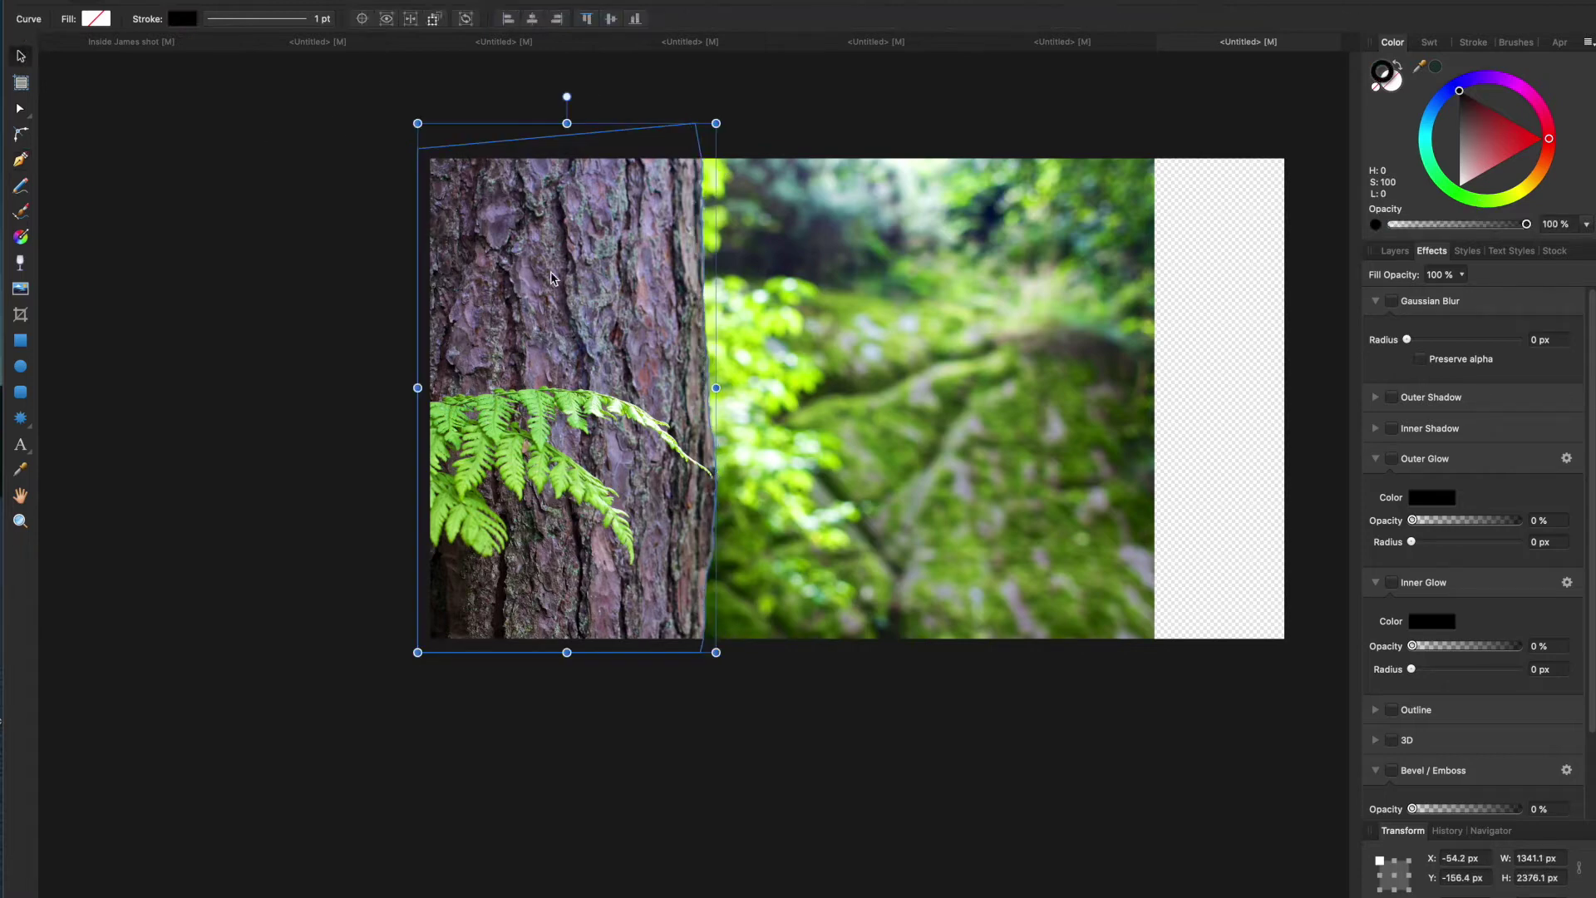
Give the closed trunk shape a solid black fill and reselect it.
right_click(567, 297)
mouse_move(655, 485)
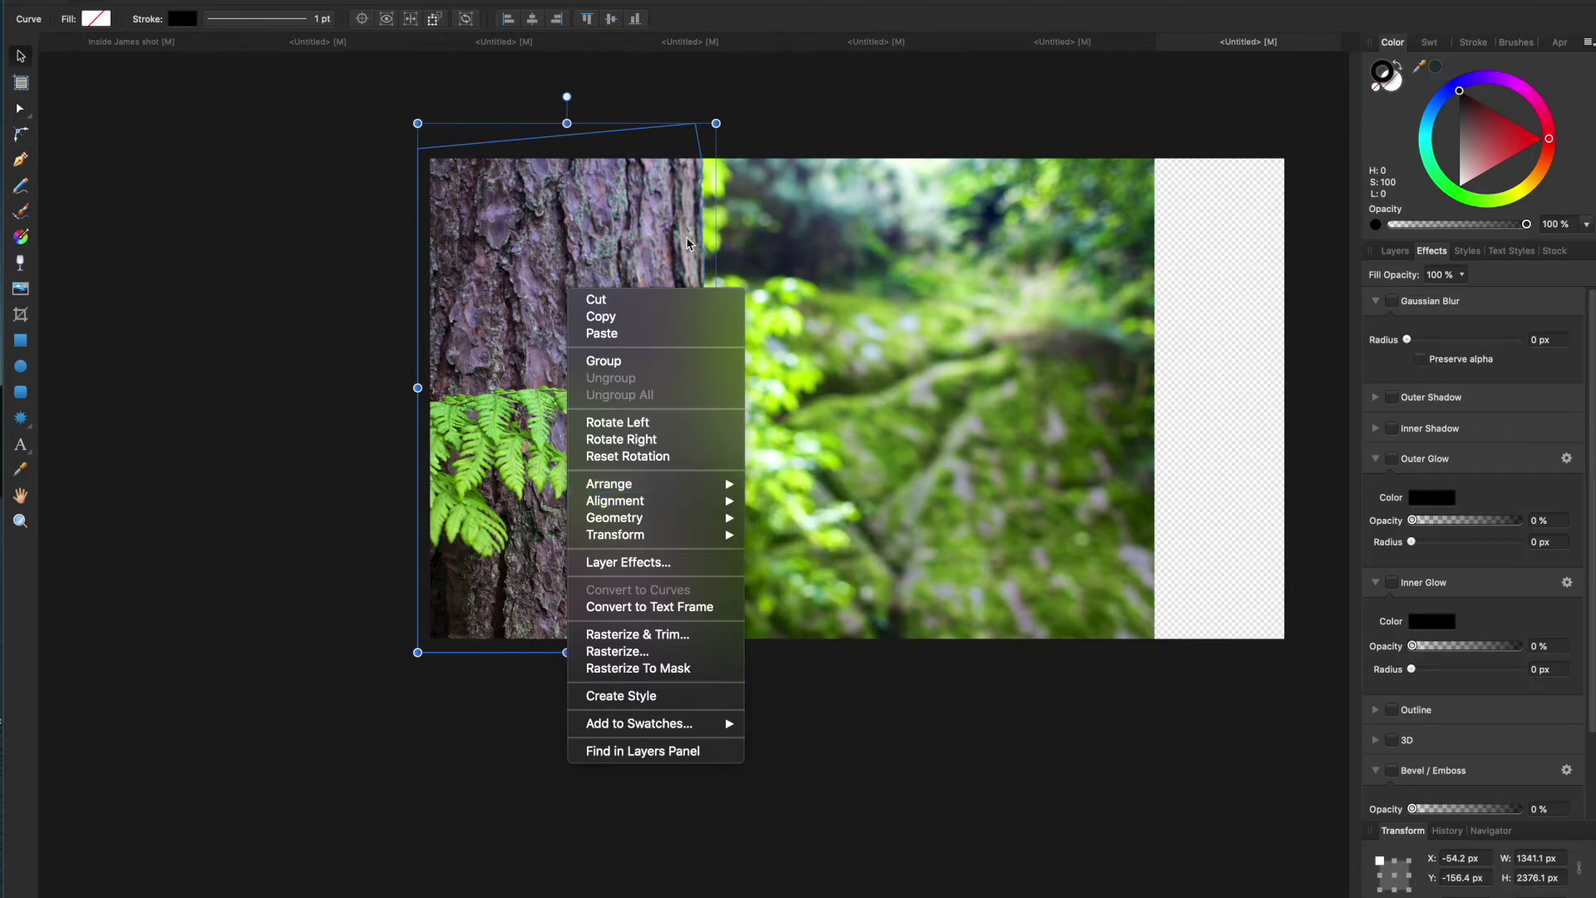
key(Escape)
key(Escape)
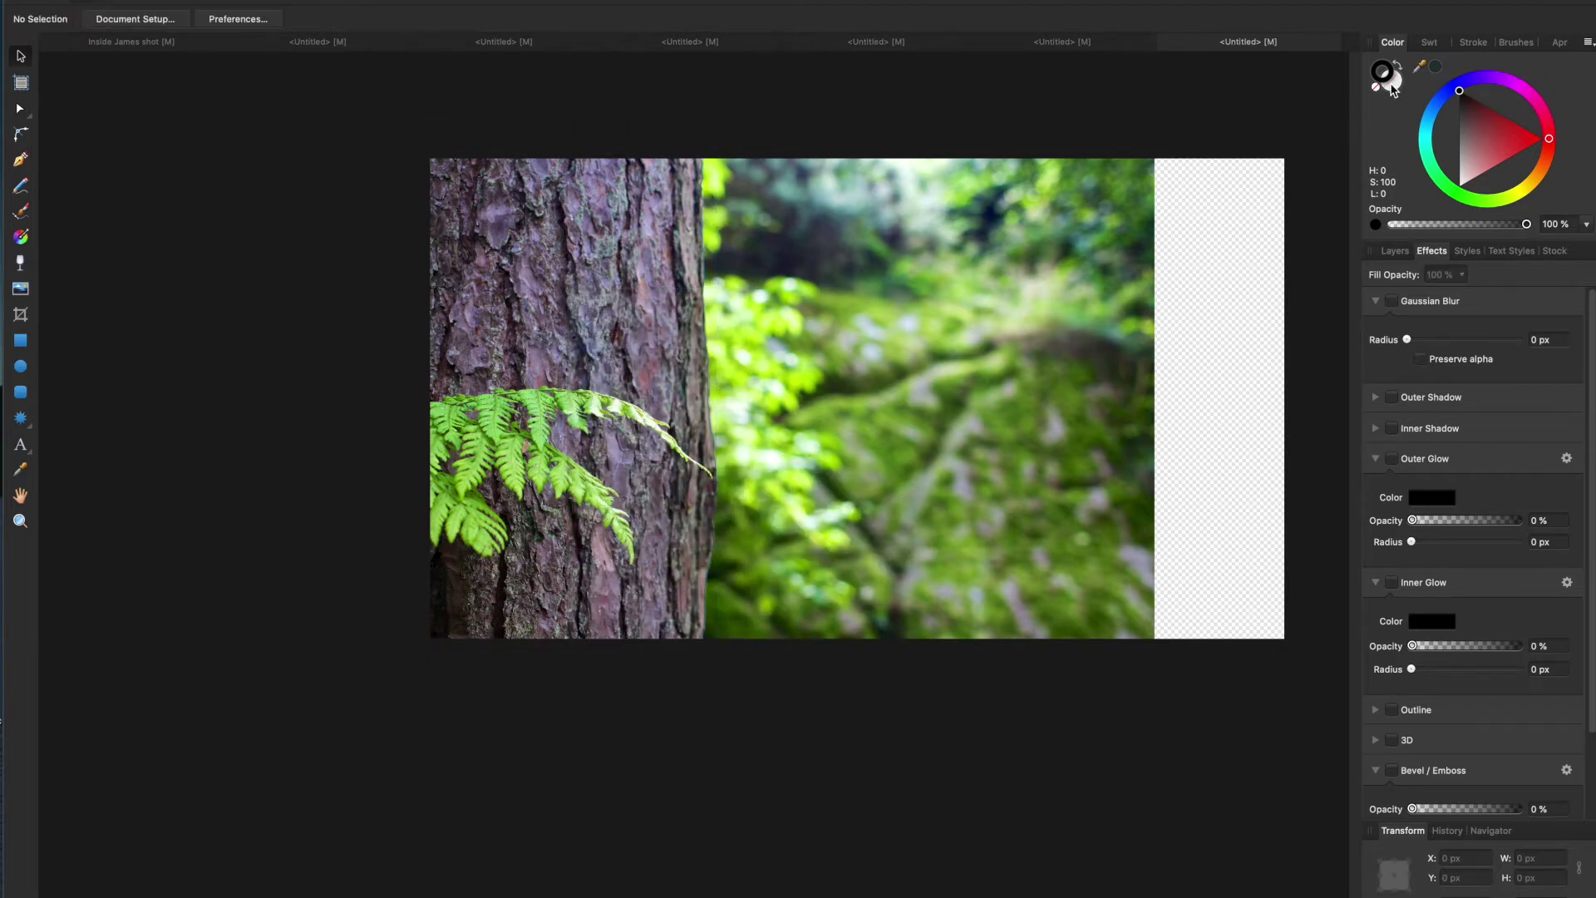
click(1394, 88)
click(492, 295)
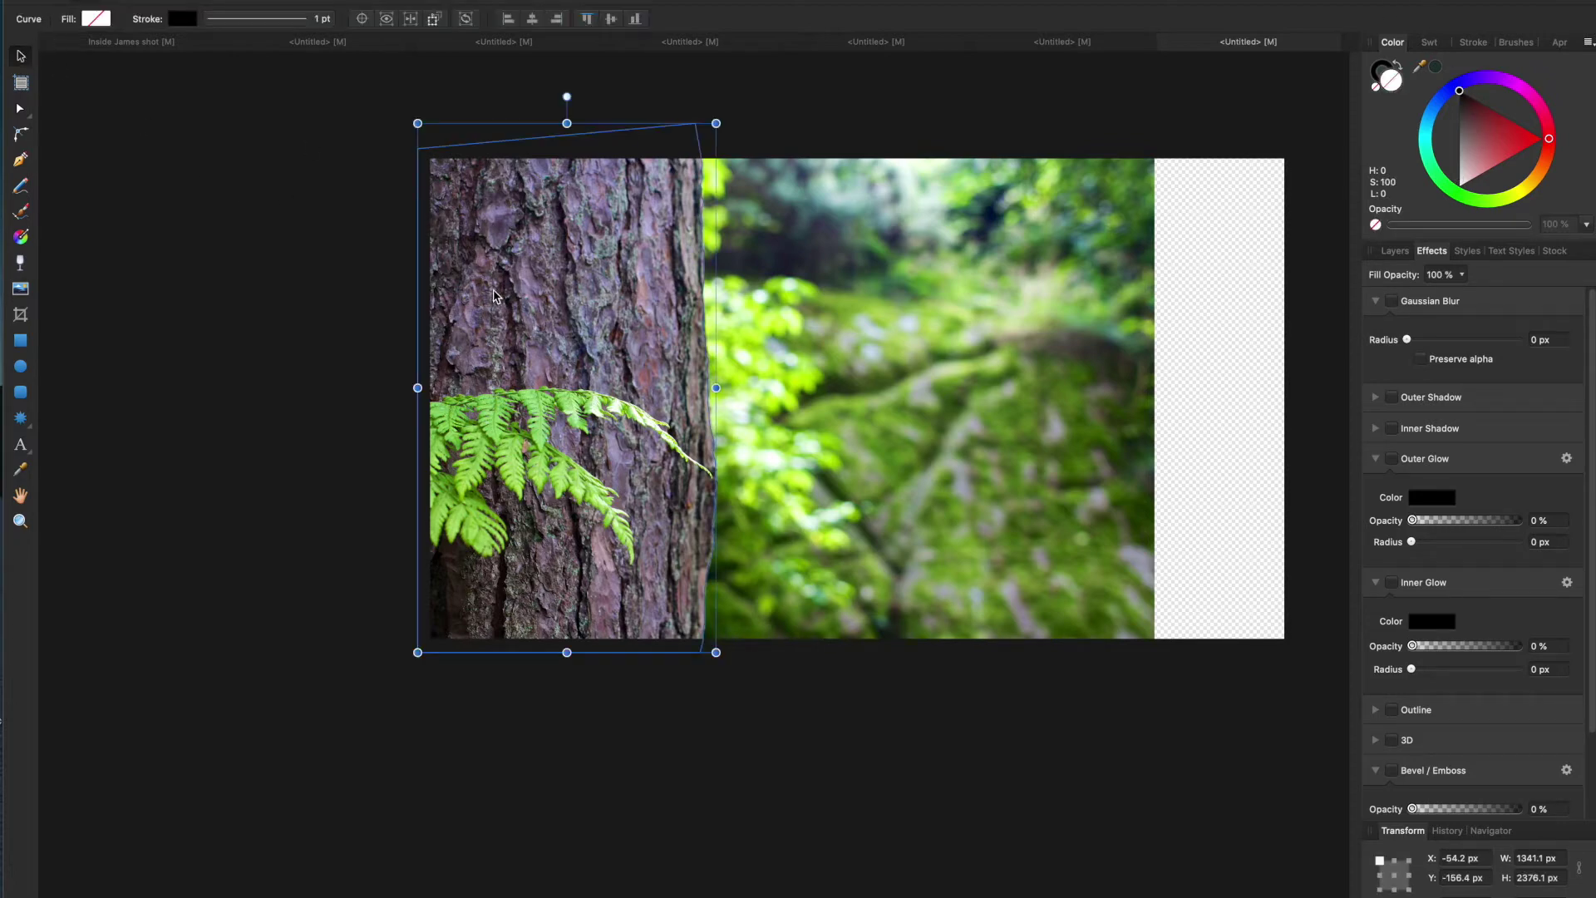
click(1495, 151)
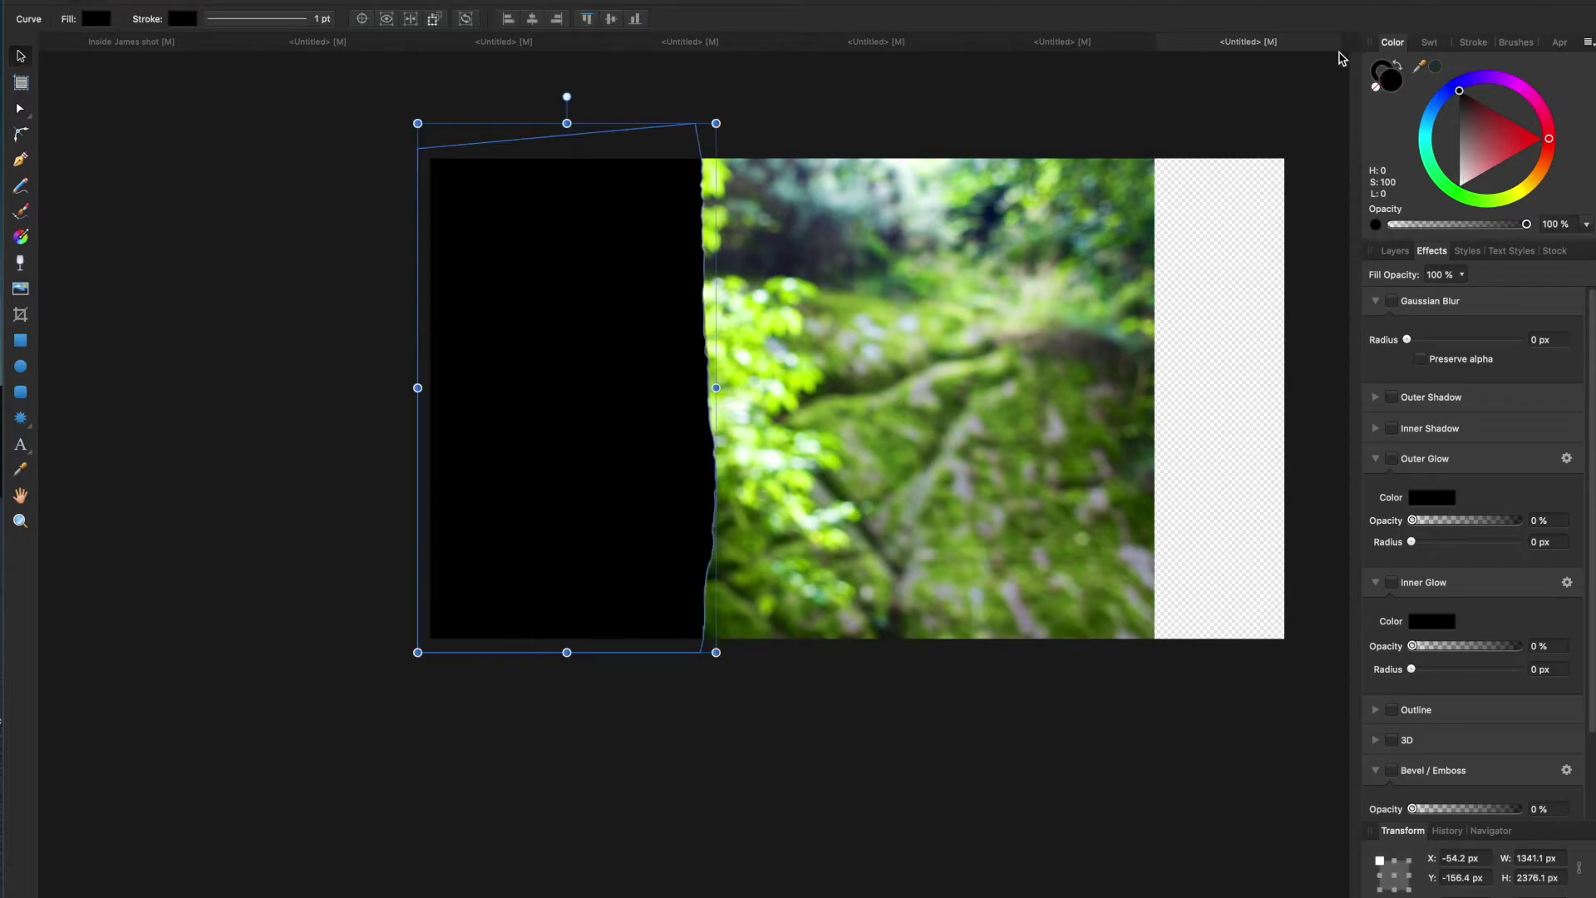
click(741, 88)
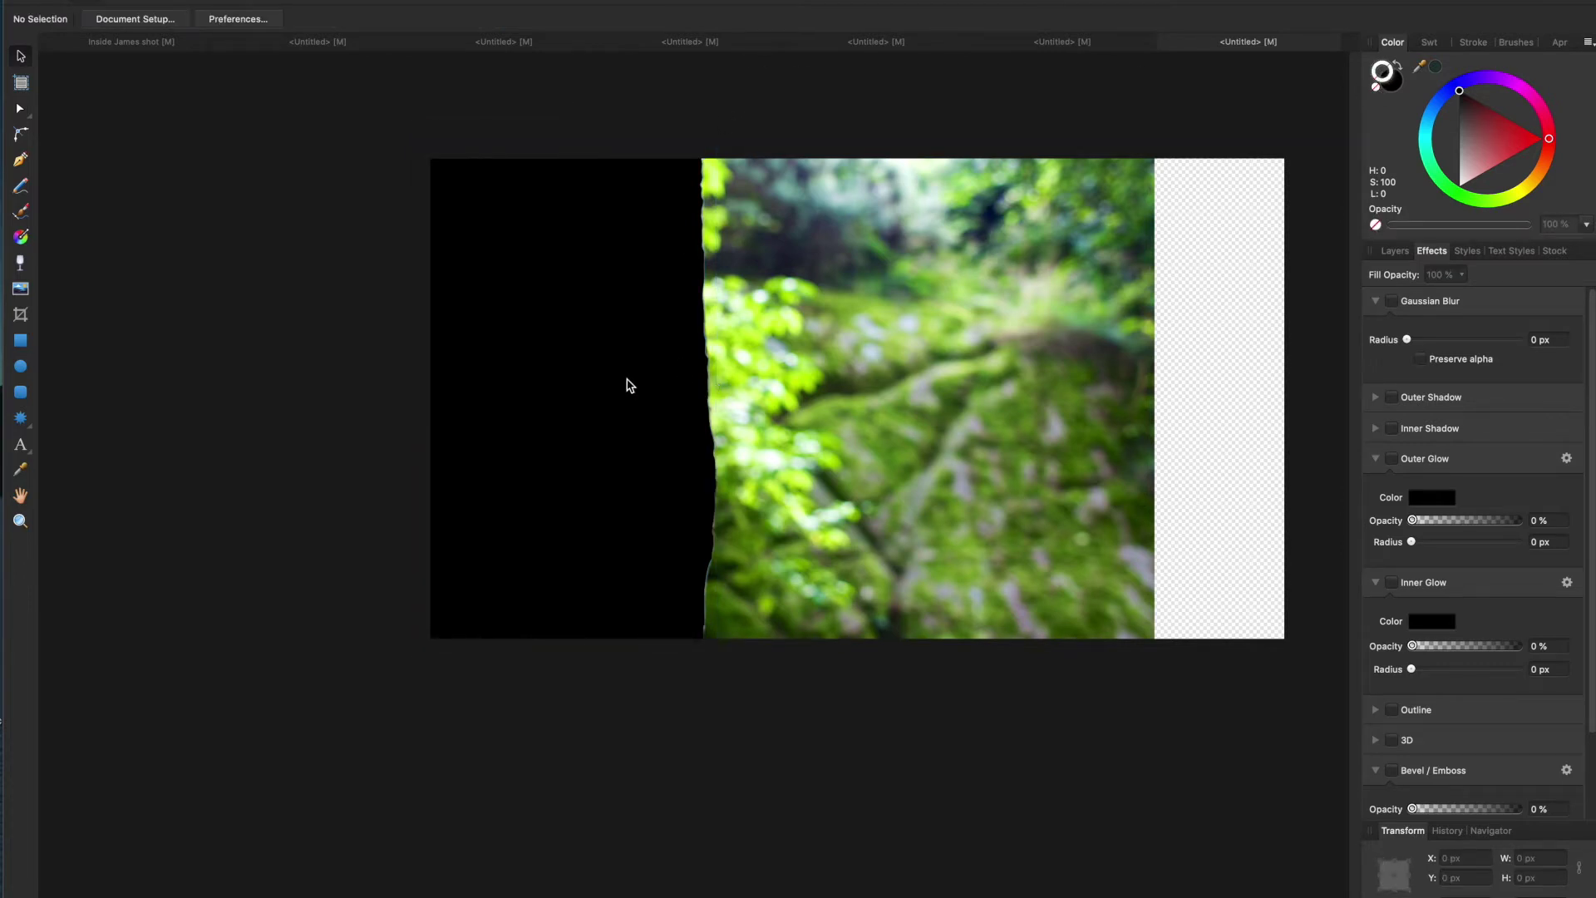
click(629, 385)
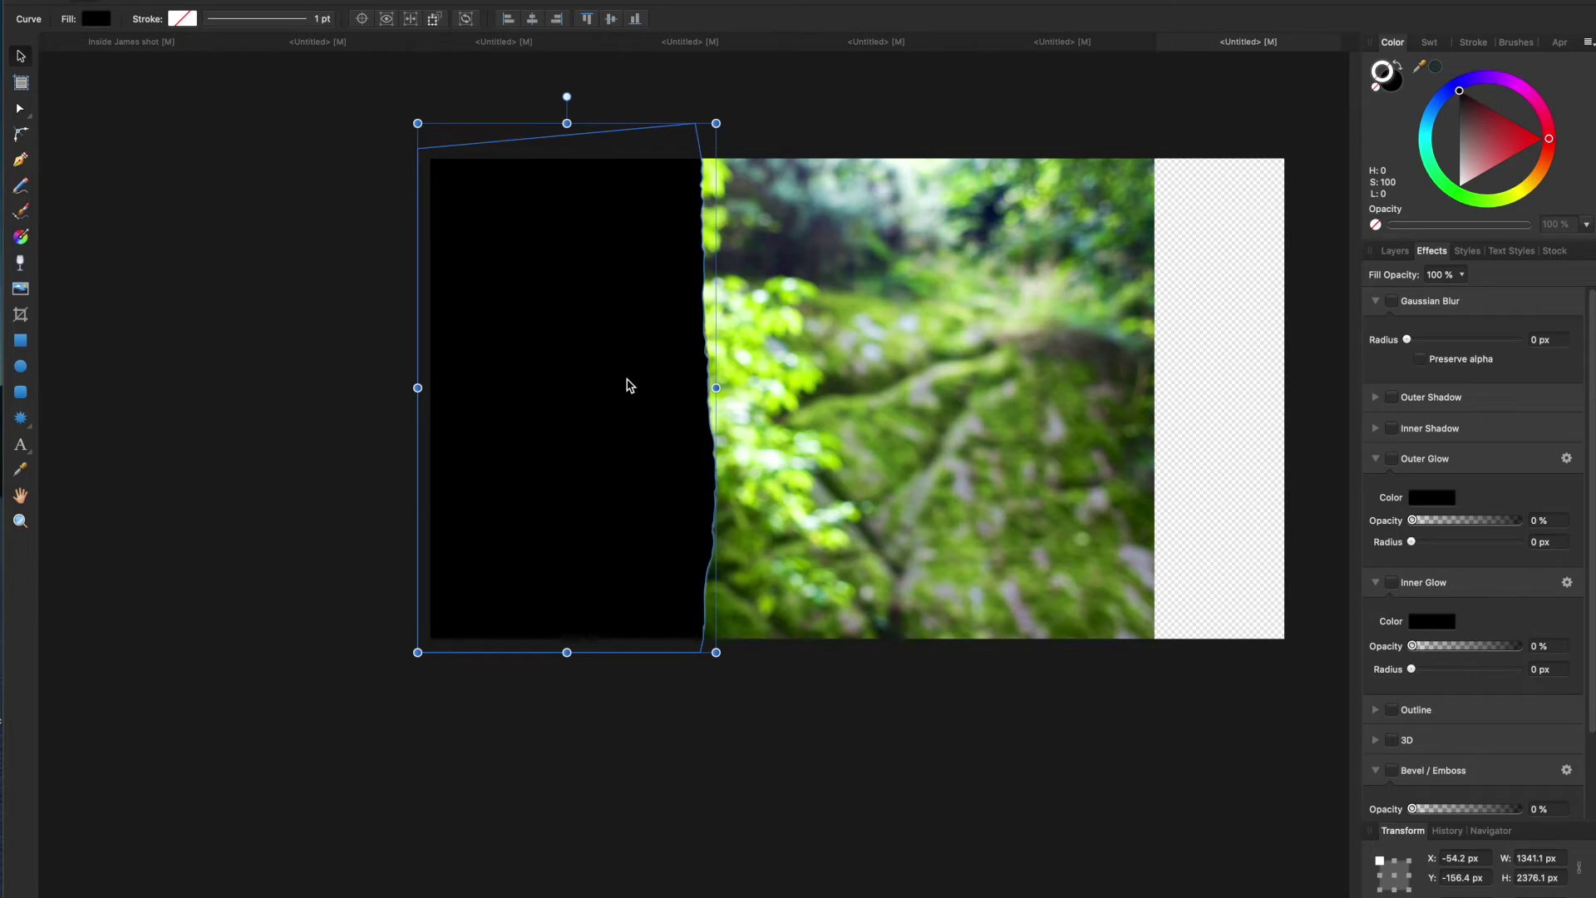
Duplicate the black torn-edge shape onto the photo's right side and nudge it into place.
drag(588, 363, 1047, 360)
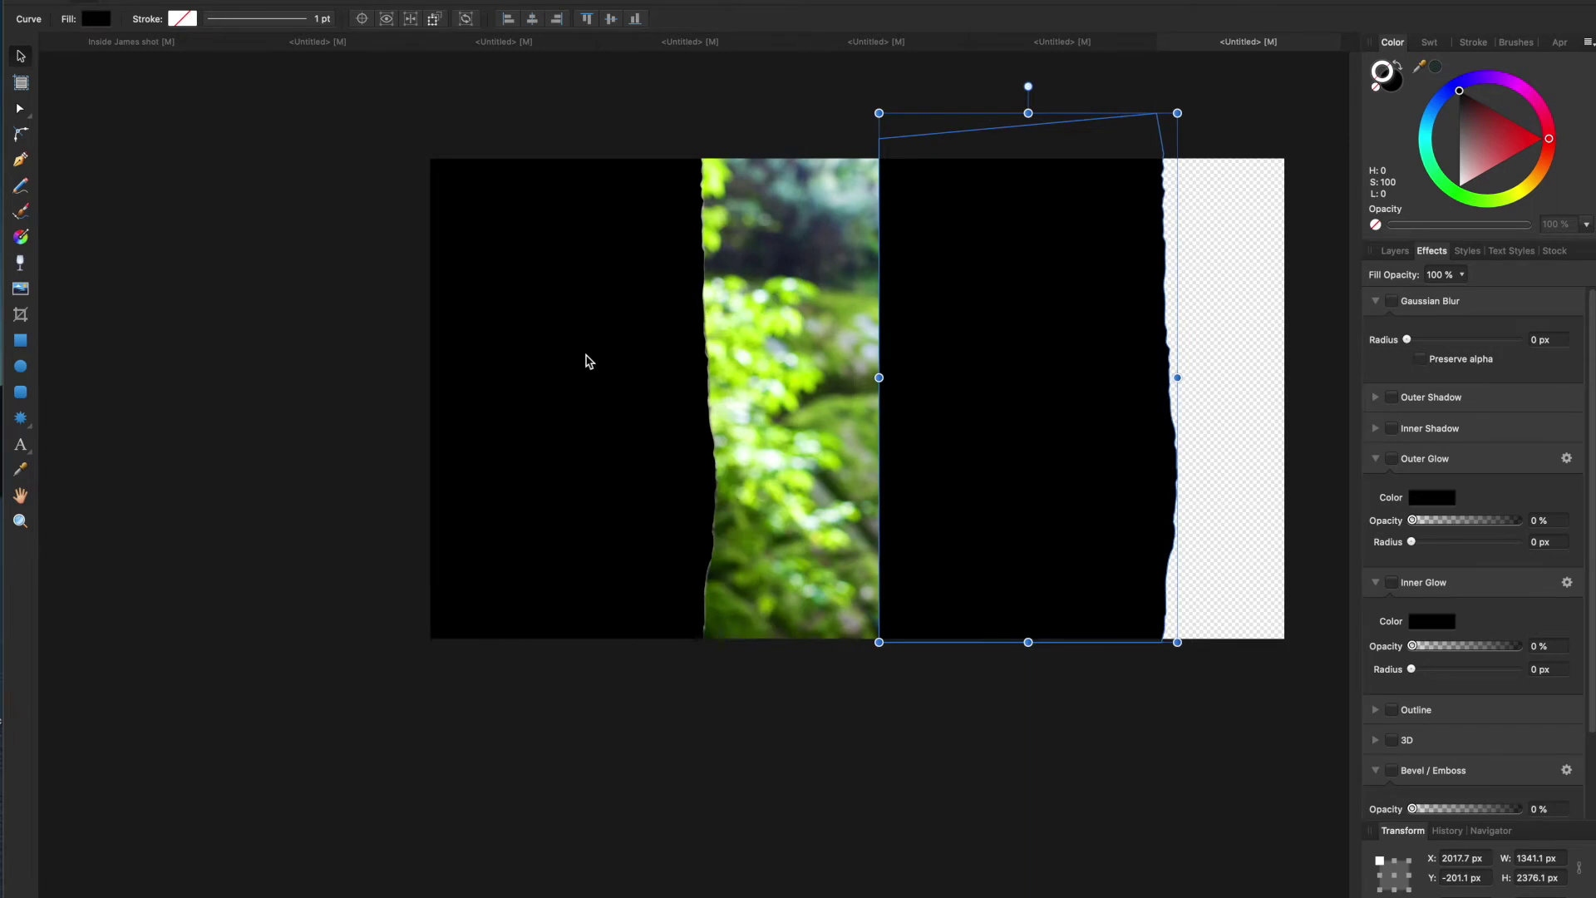
right_click(588, 363)
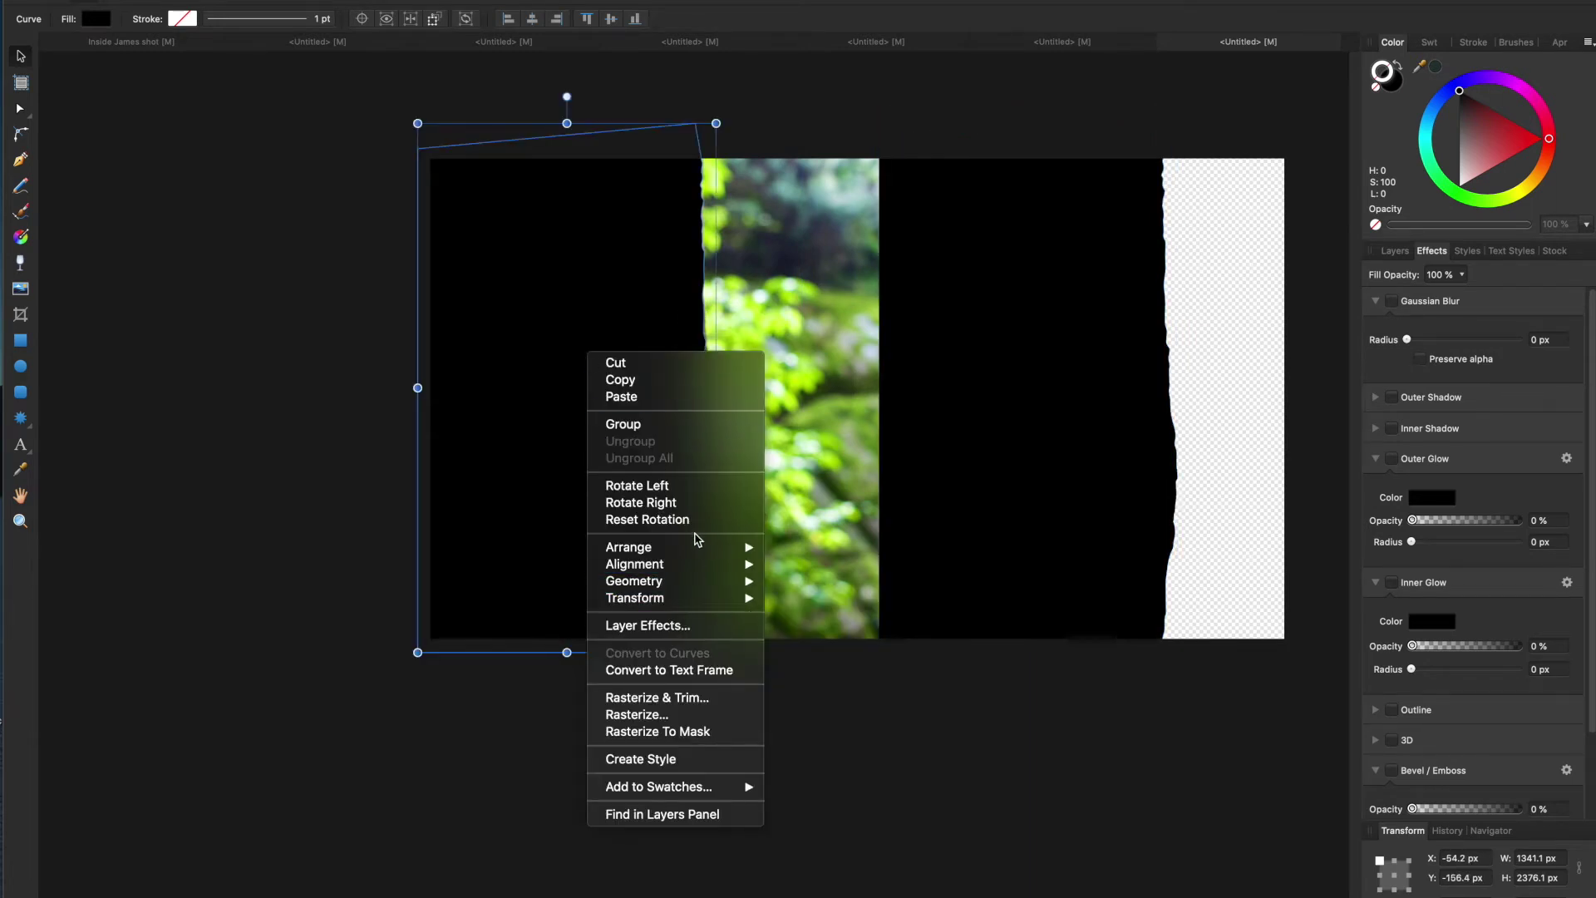
mouse_move(691, 571)
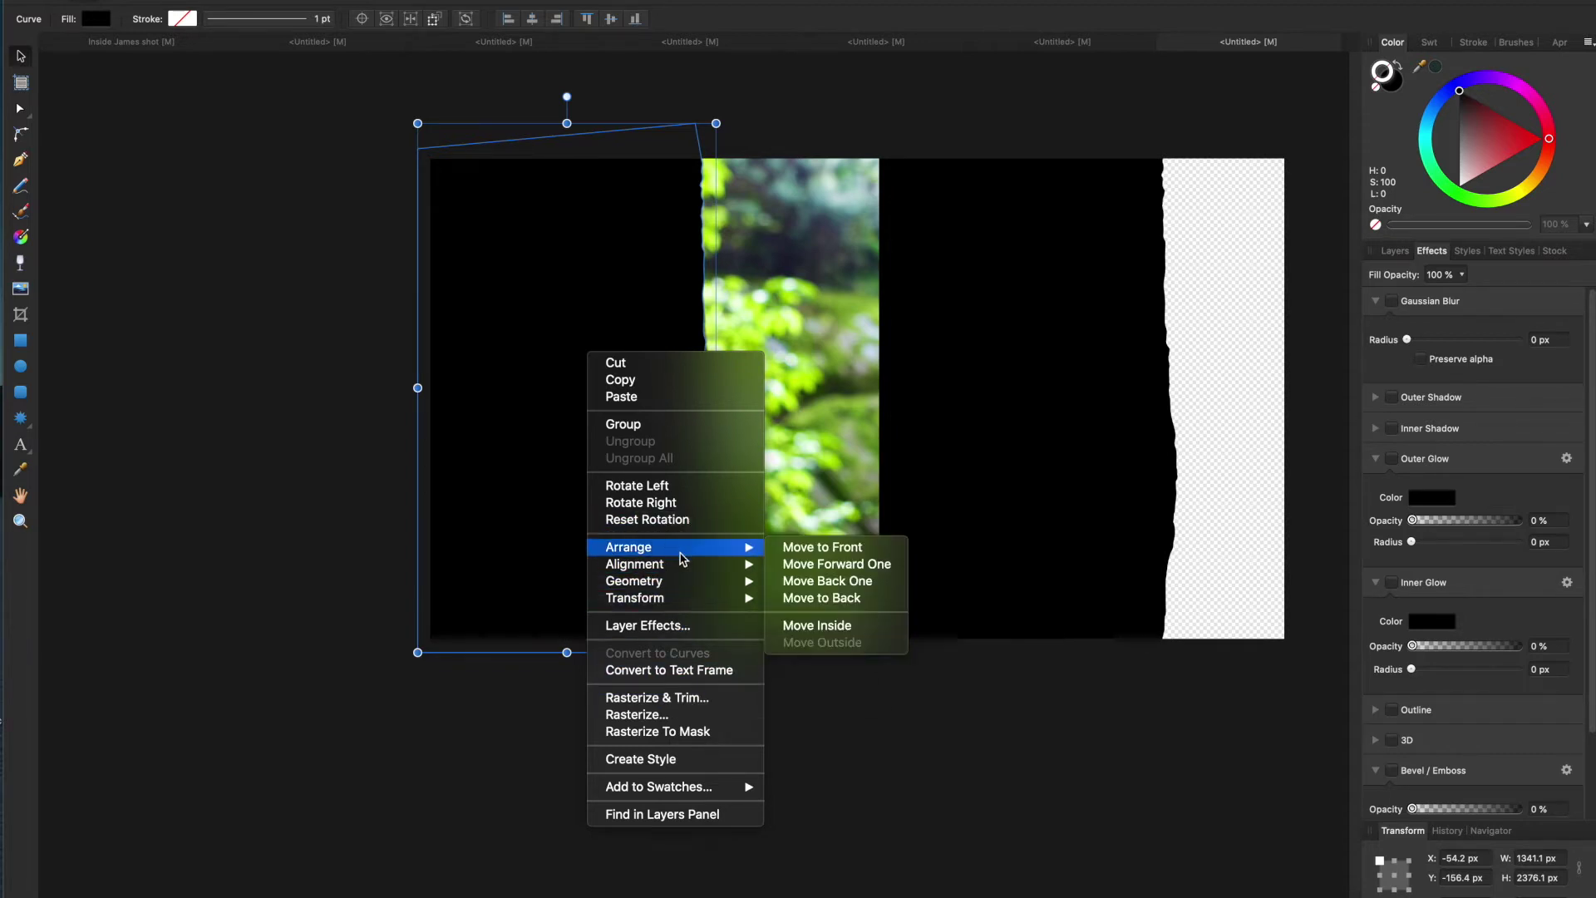
click(253, 445)
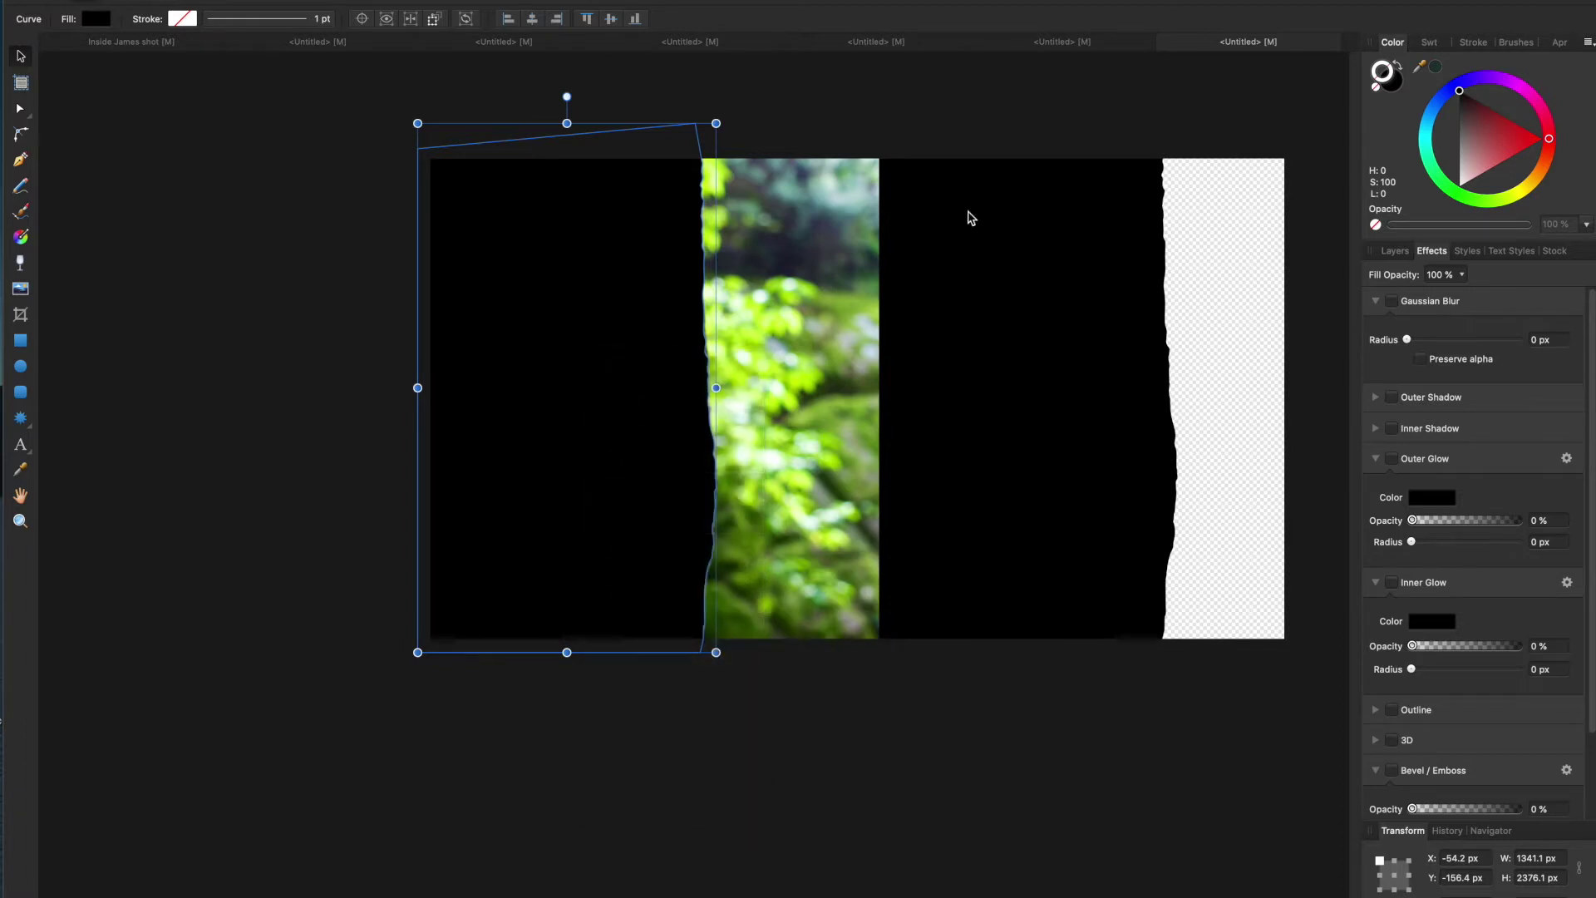
click(1001, 388)
mouse_move(994, 388)
mouse_down()
mouse_move(1176, 378)
mouse_move(1065, 397)
mouse_move(994, 380)
mouse_up()
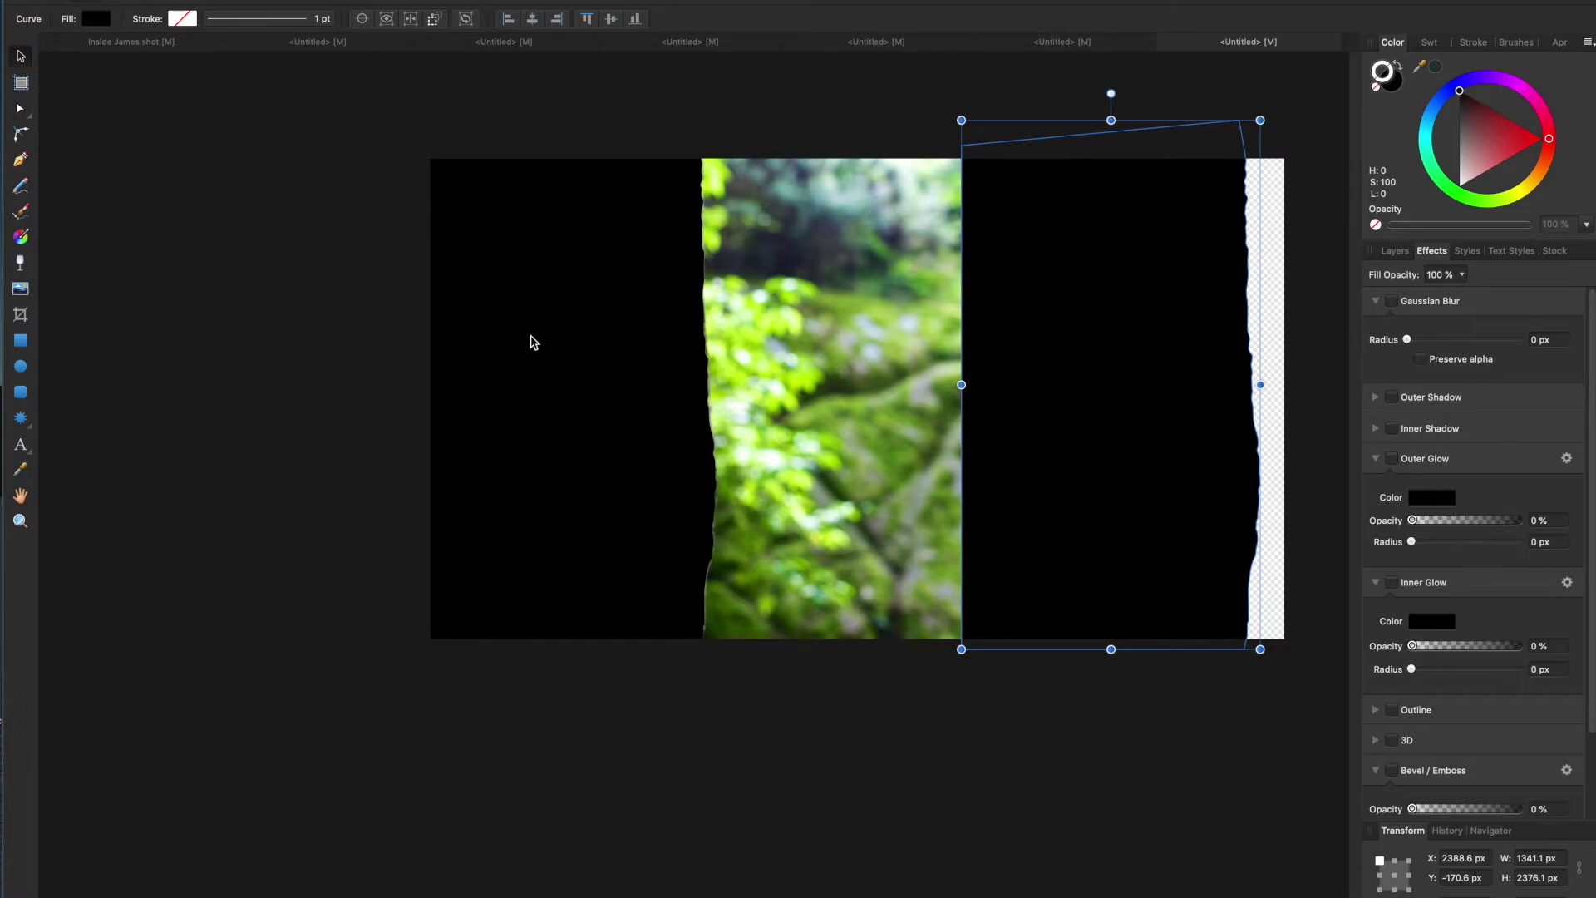
click(1394, 250)
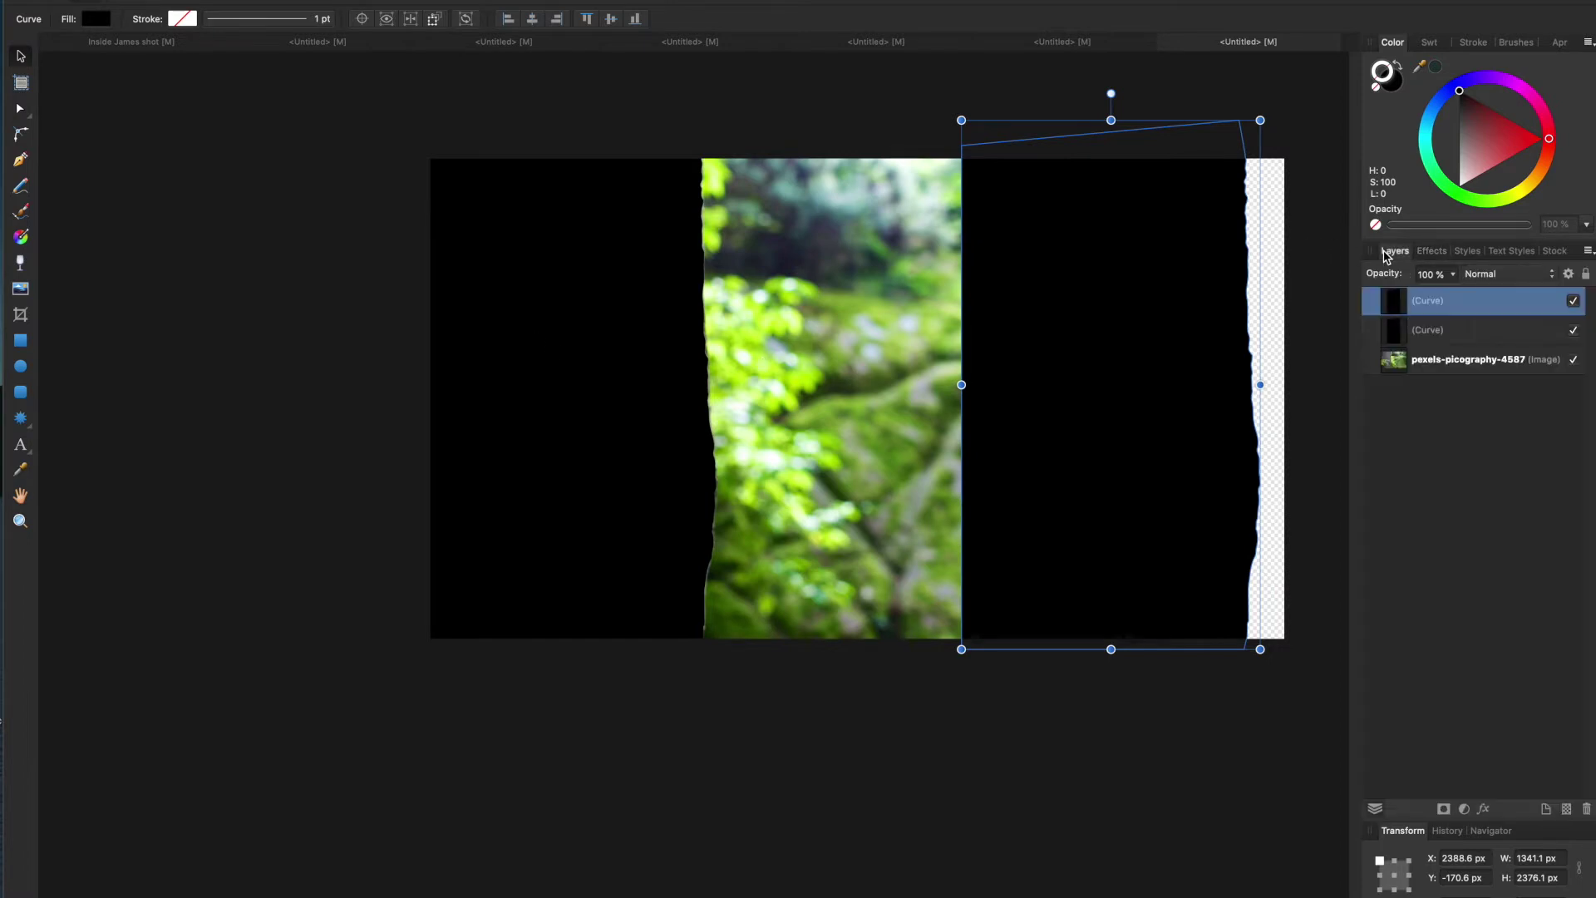
Select the top Curve layer (the right black strip) and shift the strip slightly left.
click(1442, 333)
click(1431, 360)
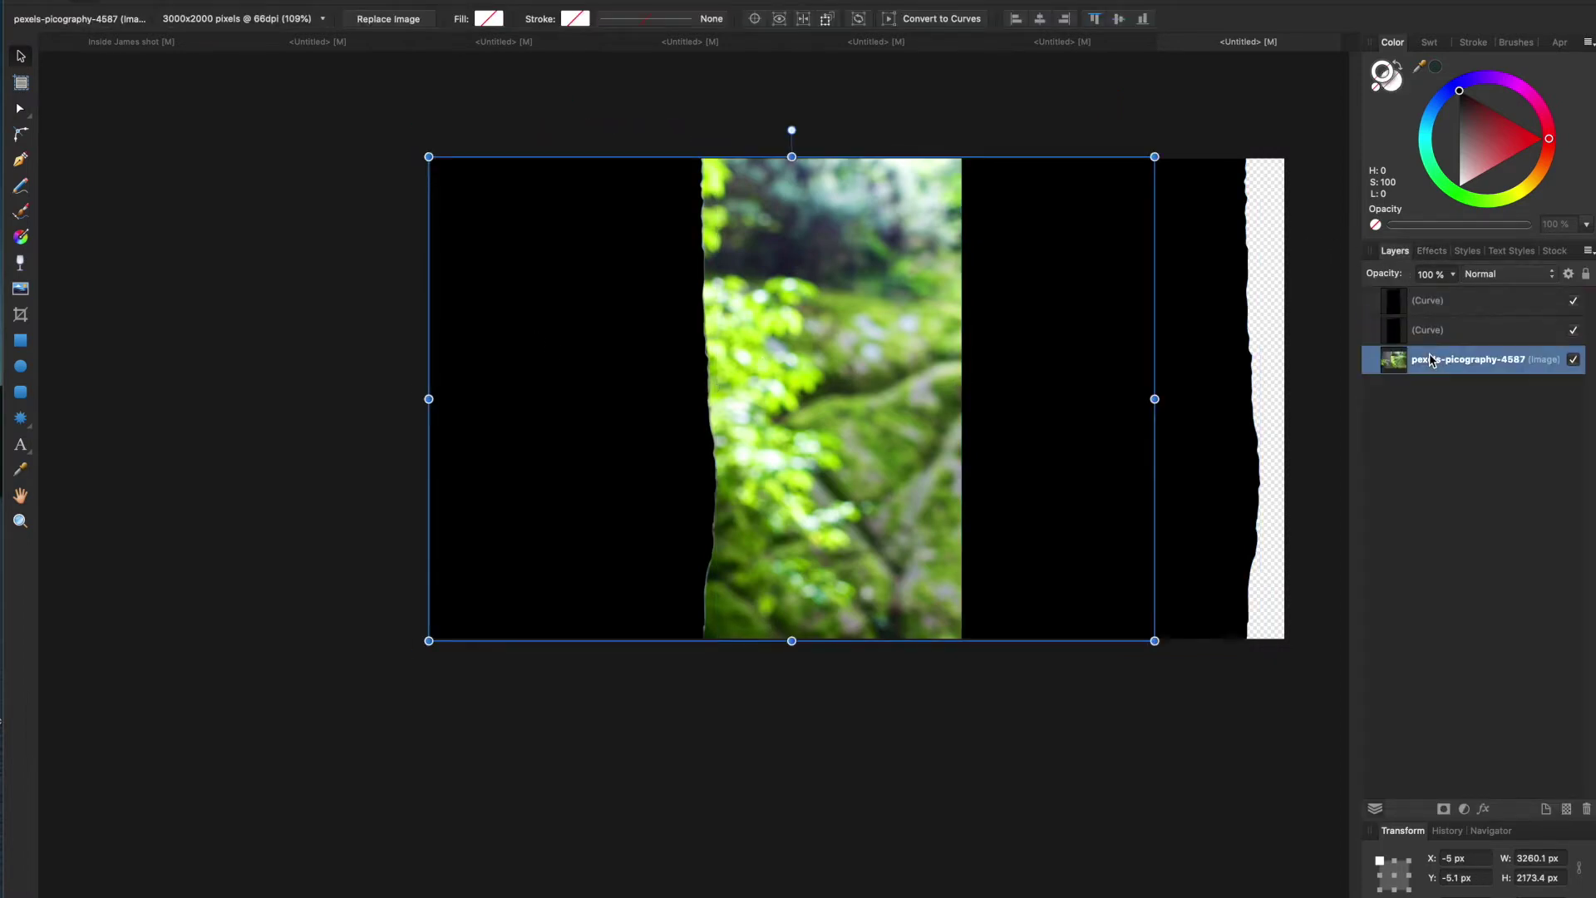
click(1442, 332)
click(1438, 301)
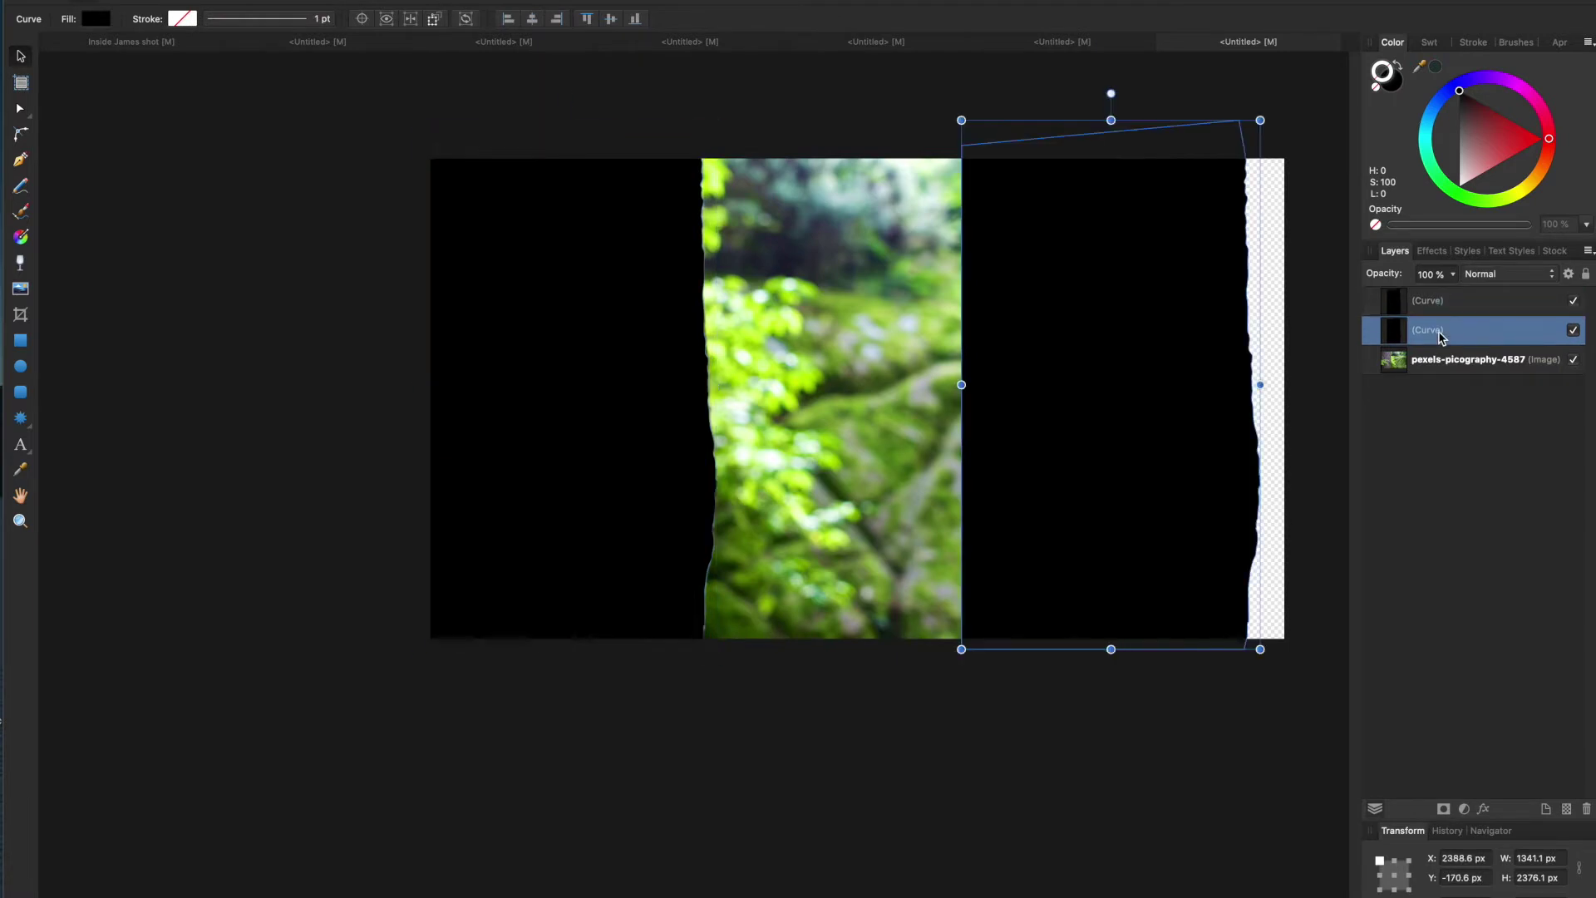
click(1442, 332)
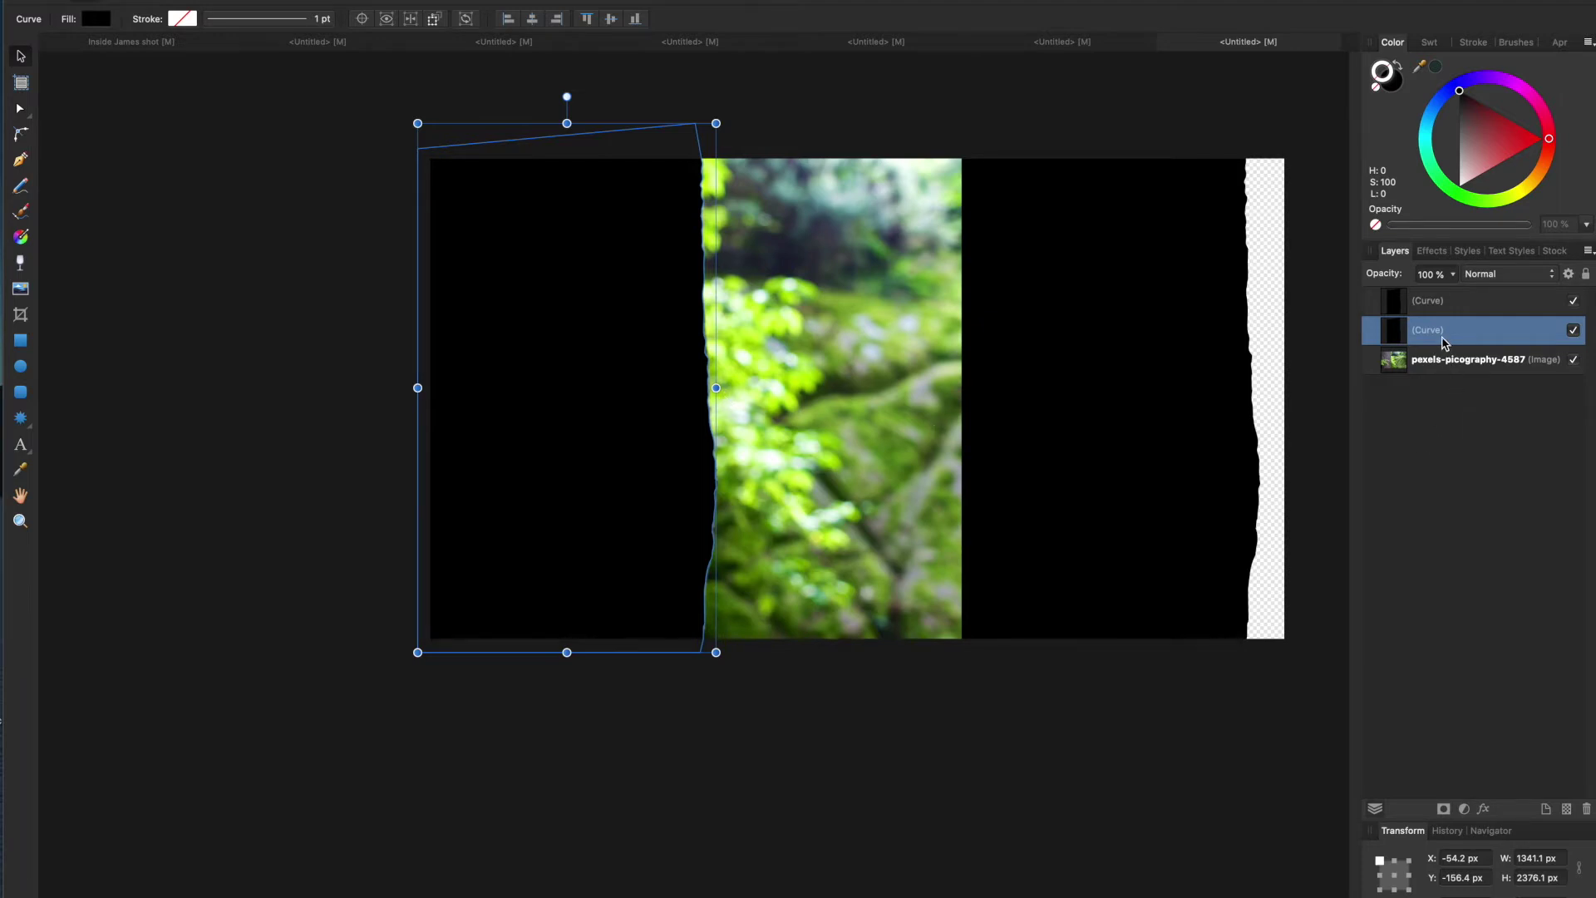
click(1438, 300)
drag(1053, 271, 1046, 272)
Move the right strip's Curve layer below the pexels-picography-4587 moss photo layer.
drag(1472, 308, 1431, 380)
click(1440, 332)
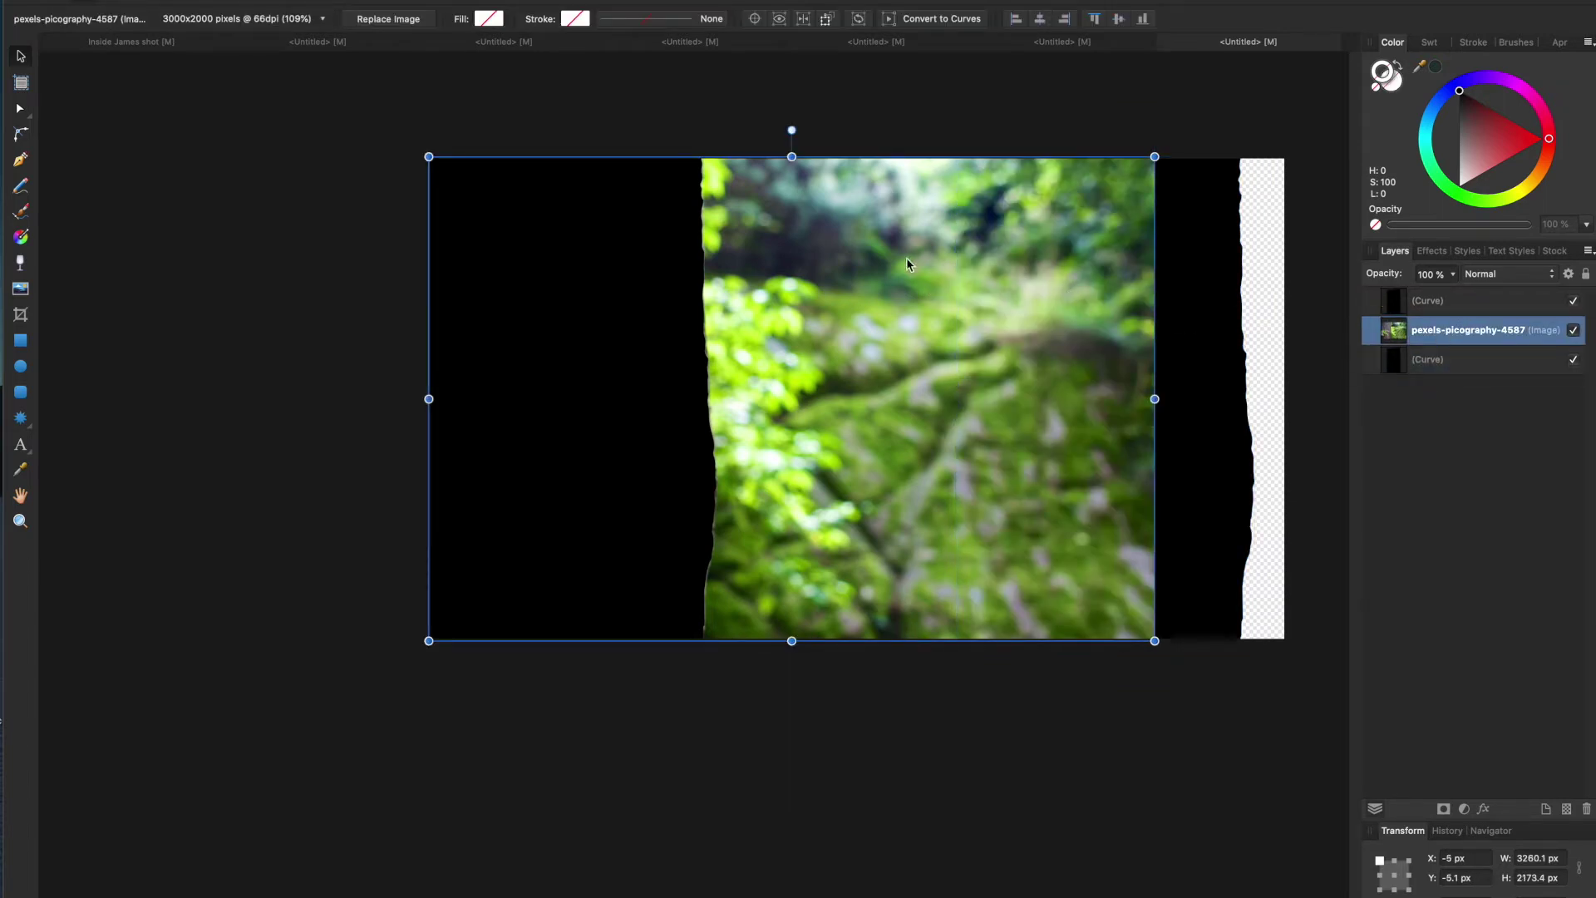
click(1454, 312)
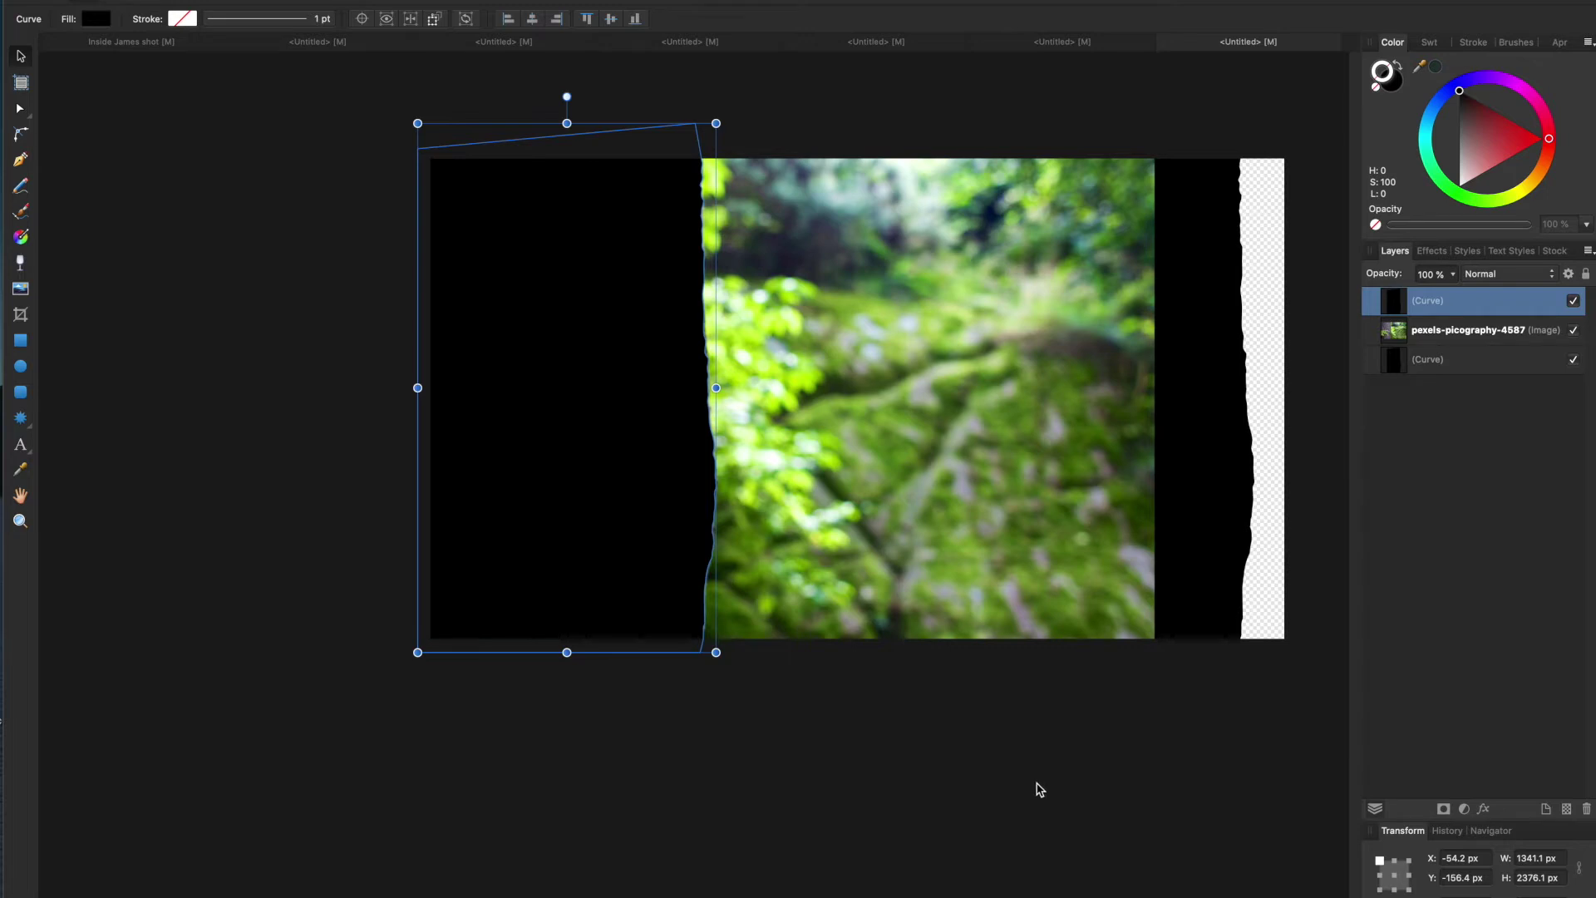
click(1427, 330)
click(1437, 304)
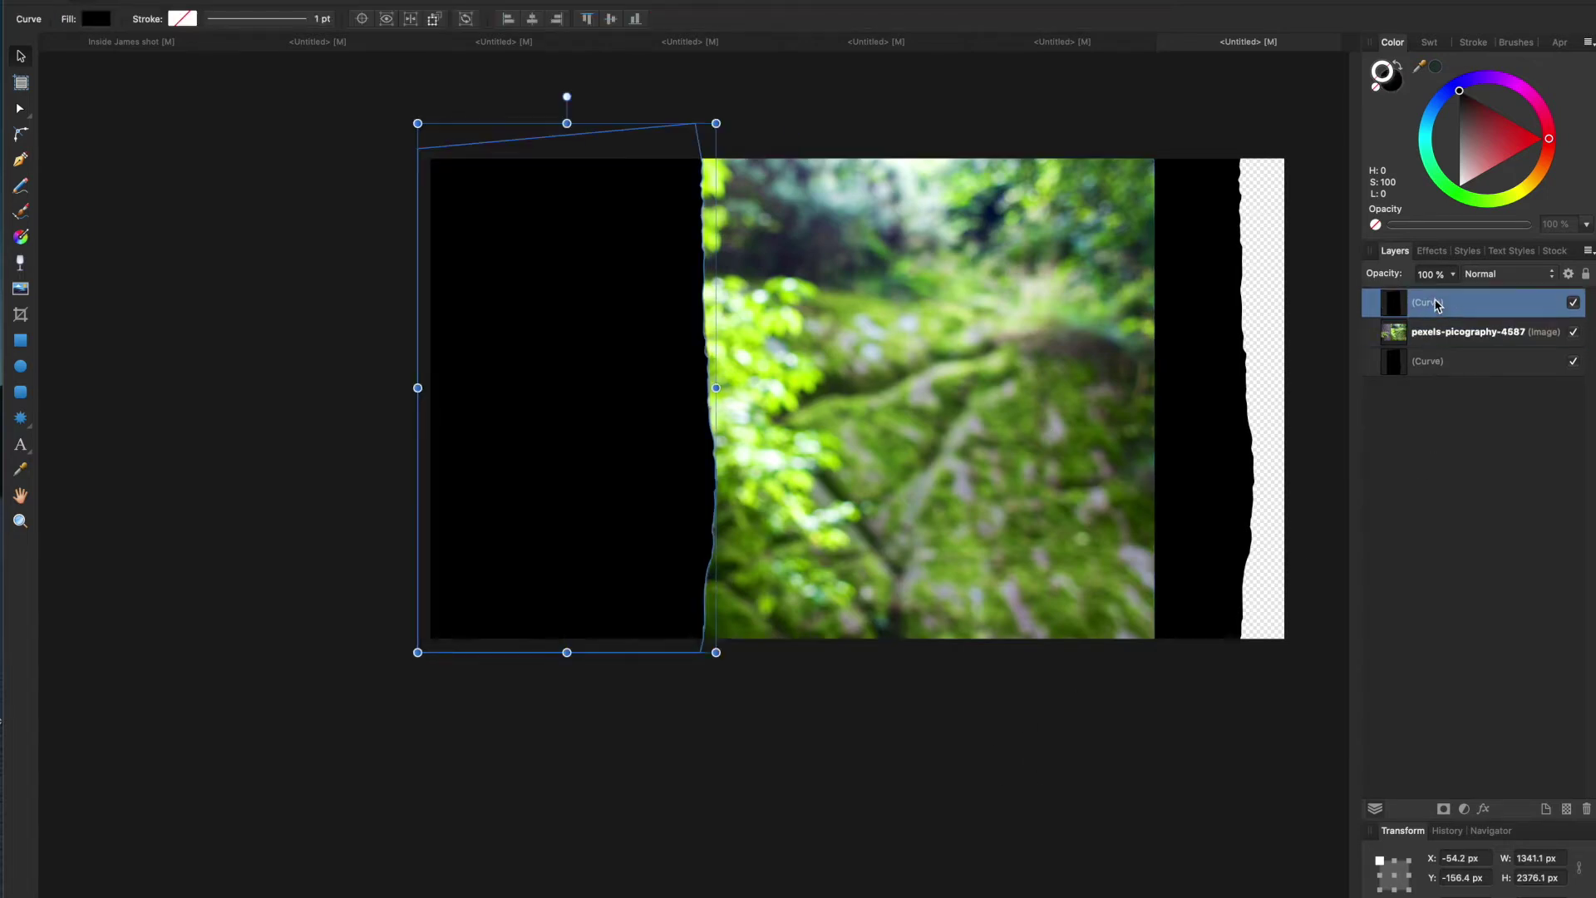
click(810, 256)
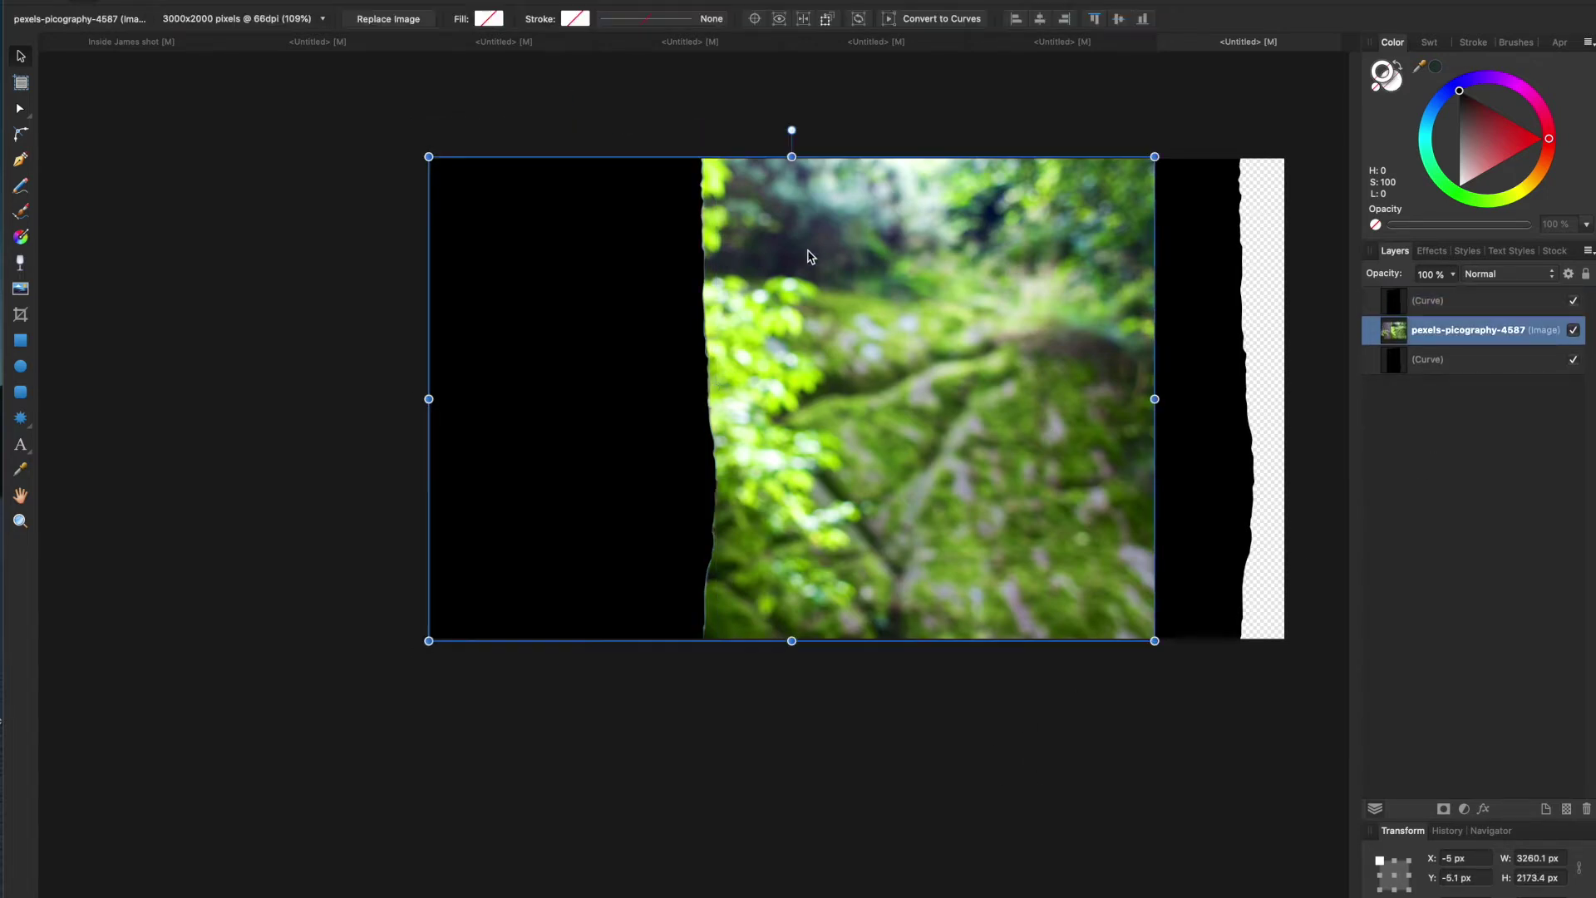
Paste the tree bark photo and bring it to the front of the layer stack.
right_click(864, 316)
right_click(836, 316)
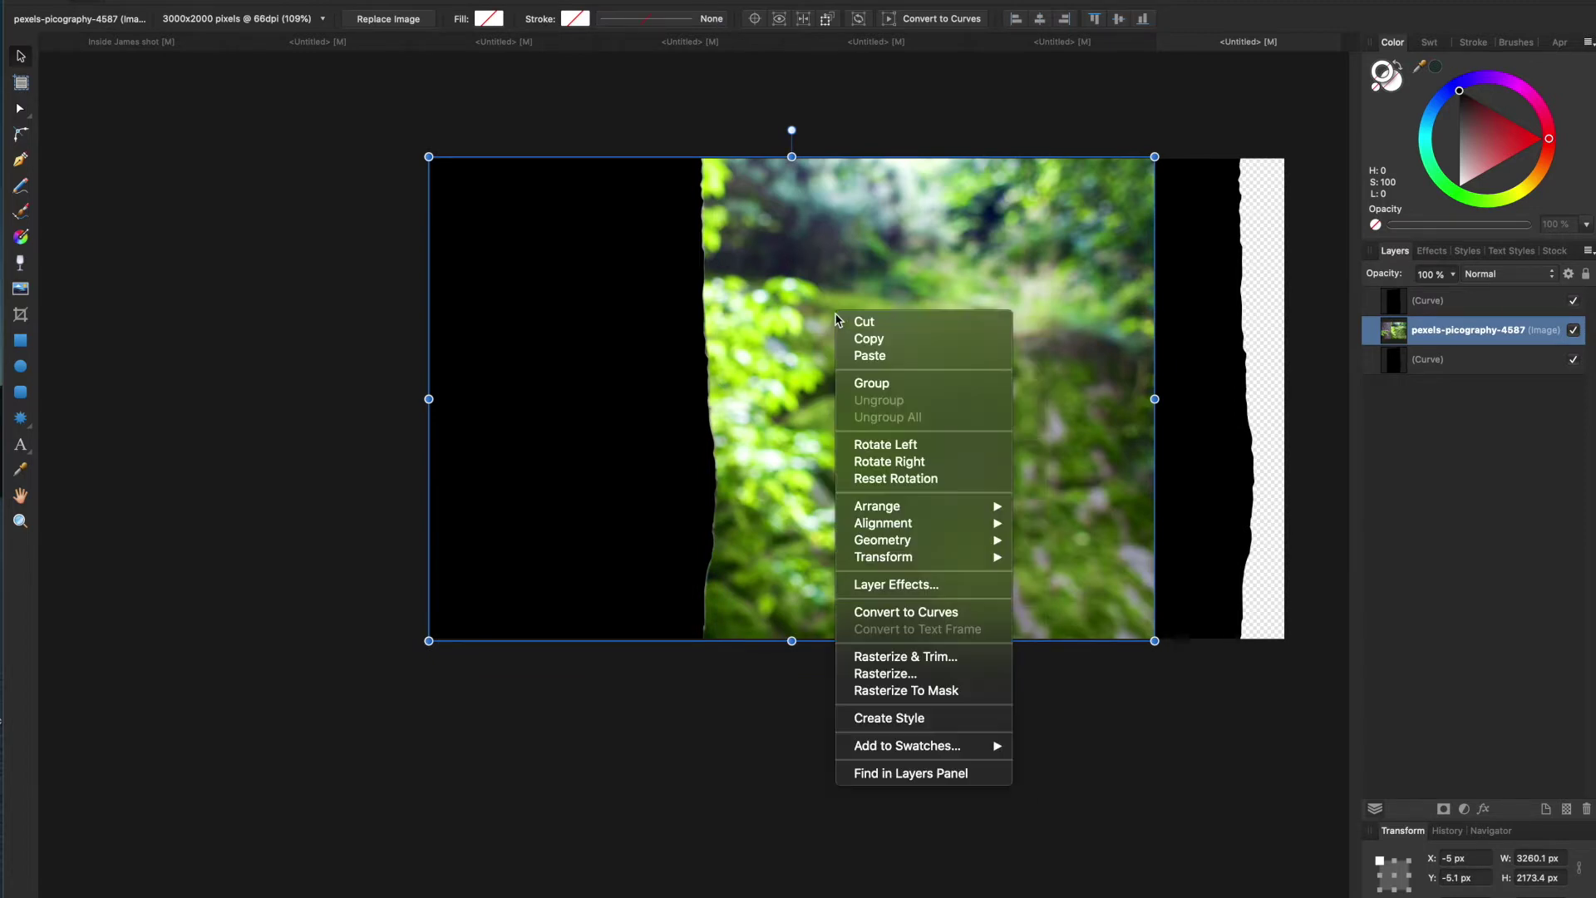
click(870, 355)
right_click(814, 331)
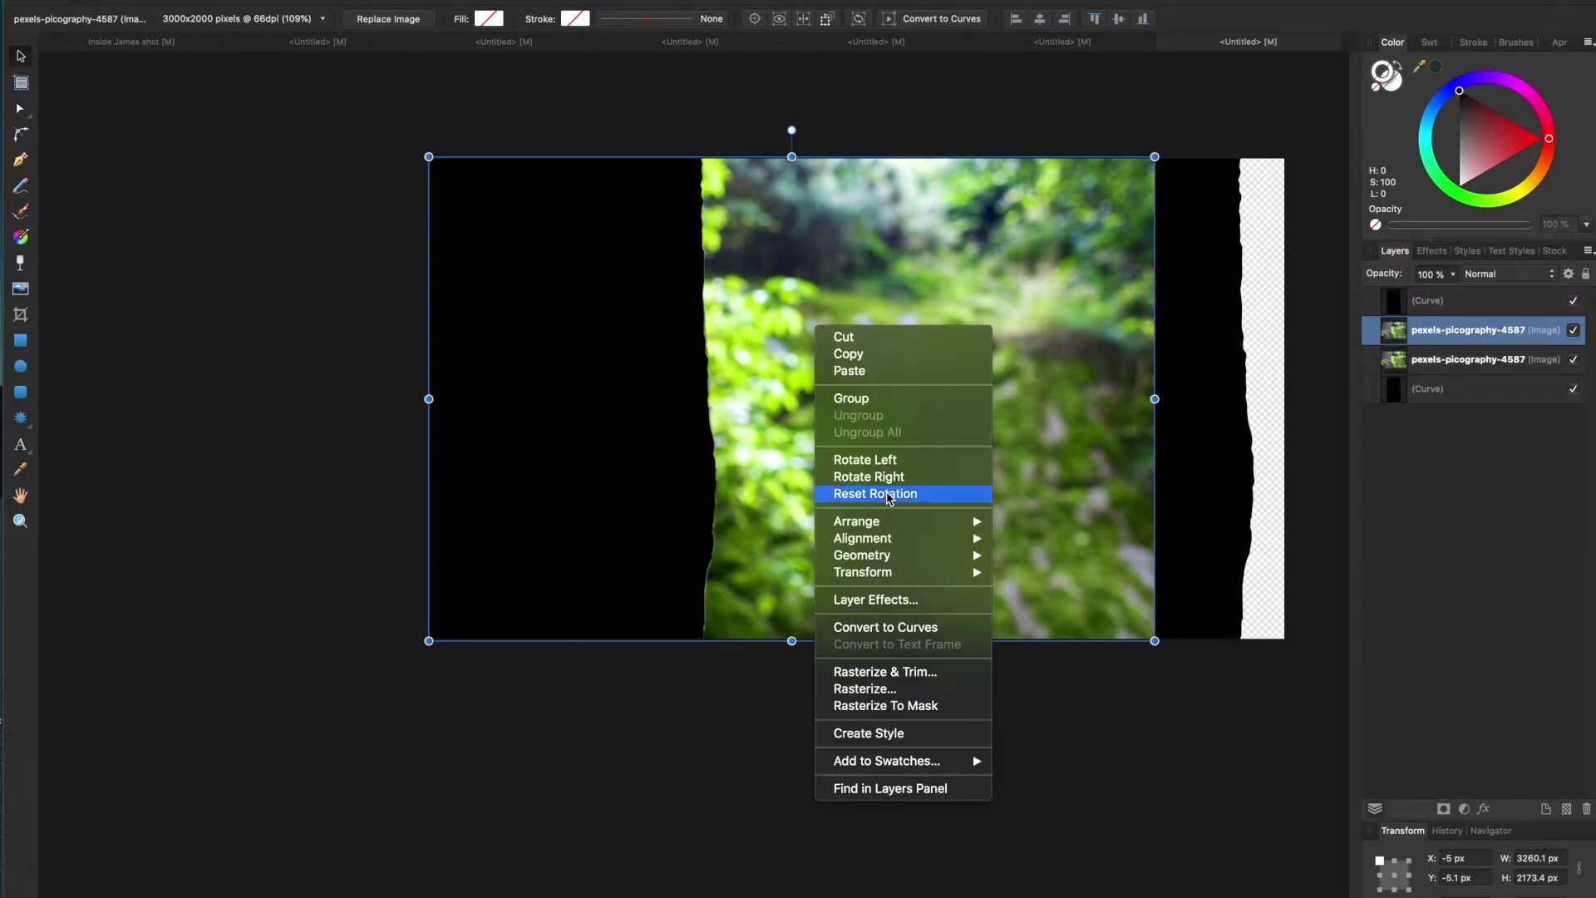
mouse_move(894, 522)
click(1035, 523)
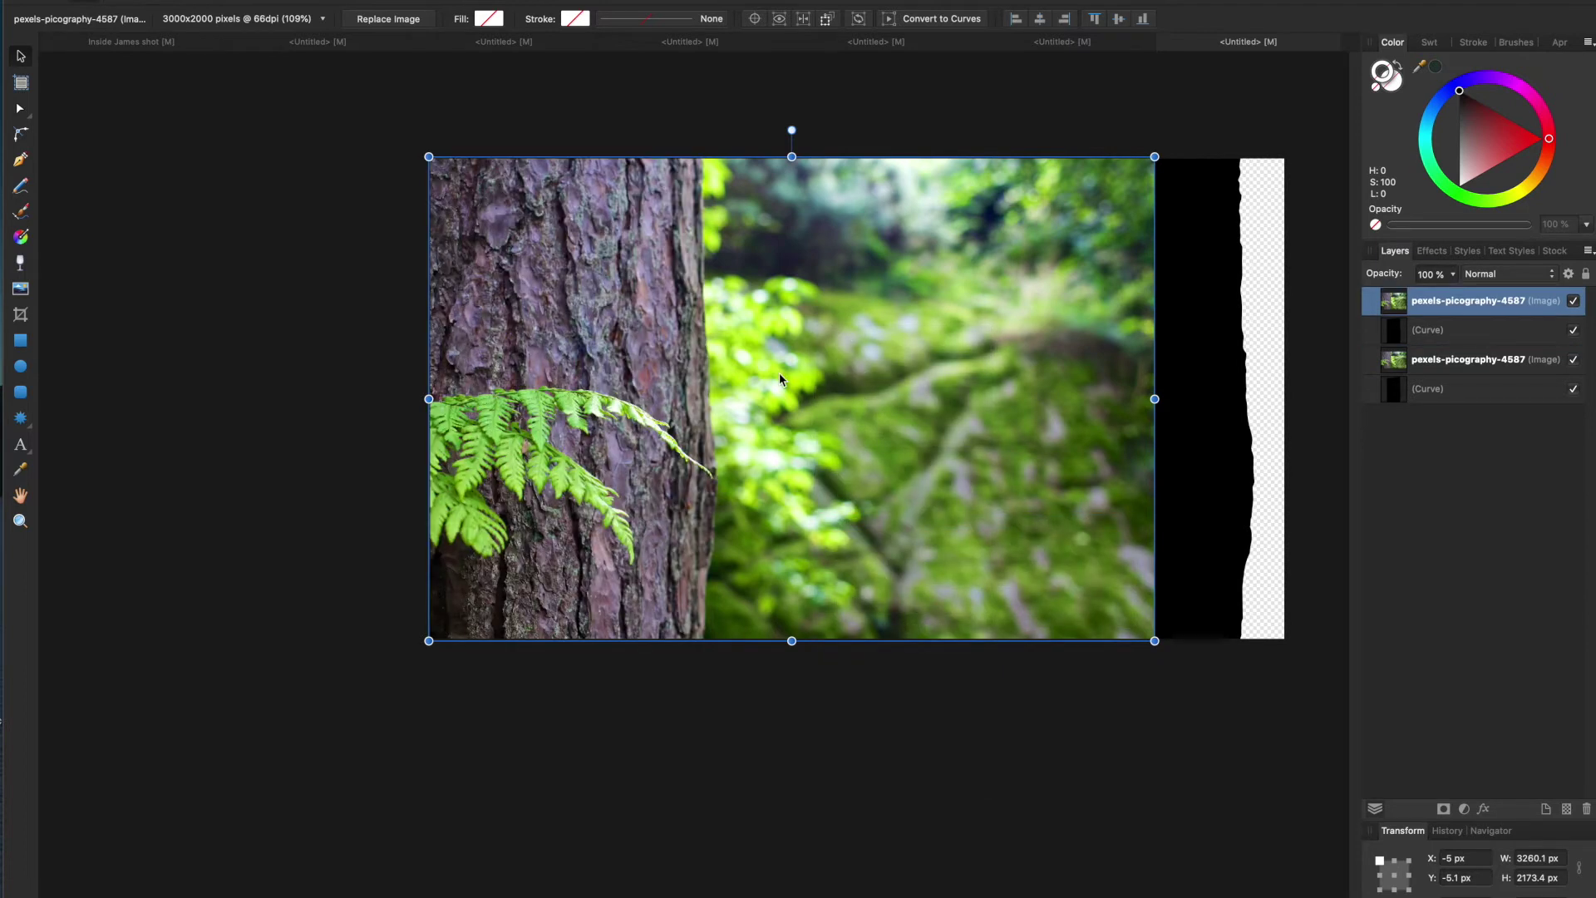
Drag the bottom Curve's black strip past the right canvas edge, then reselect the top bark photo.
click(1442, 361)
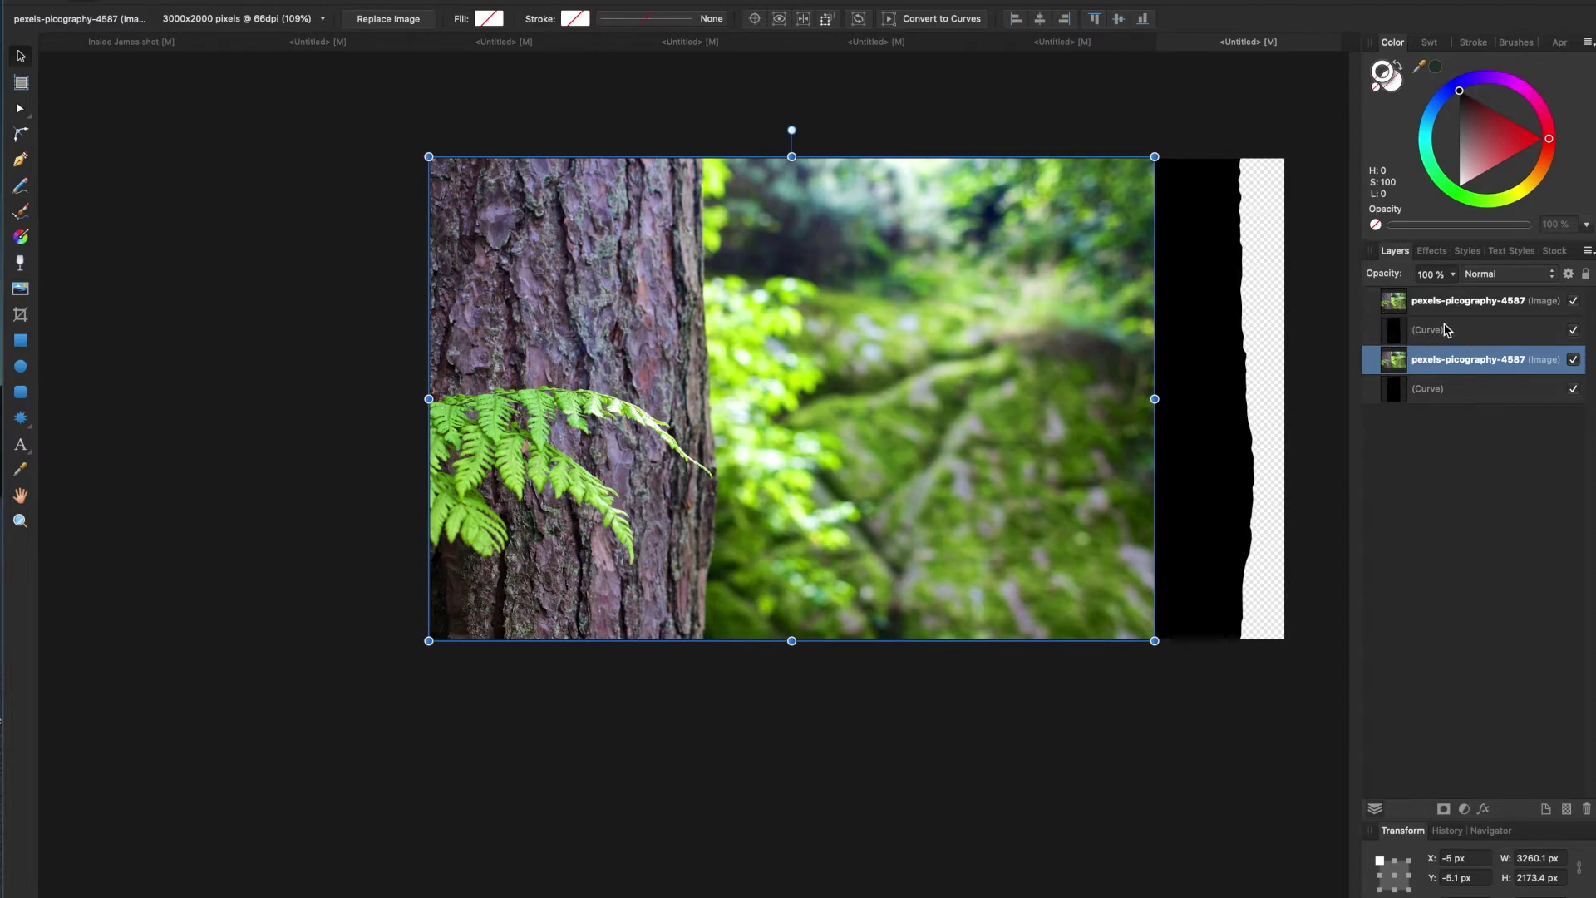
click(1426, 385)
drag(1196, 332, 1367, 335)
click(1433, 366)
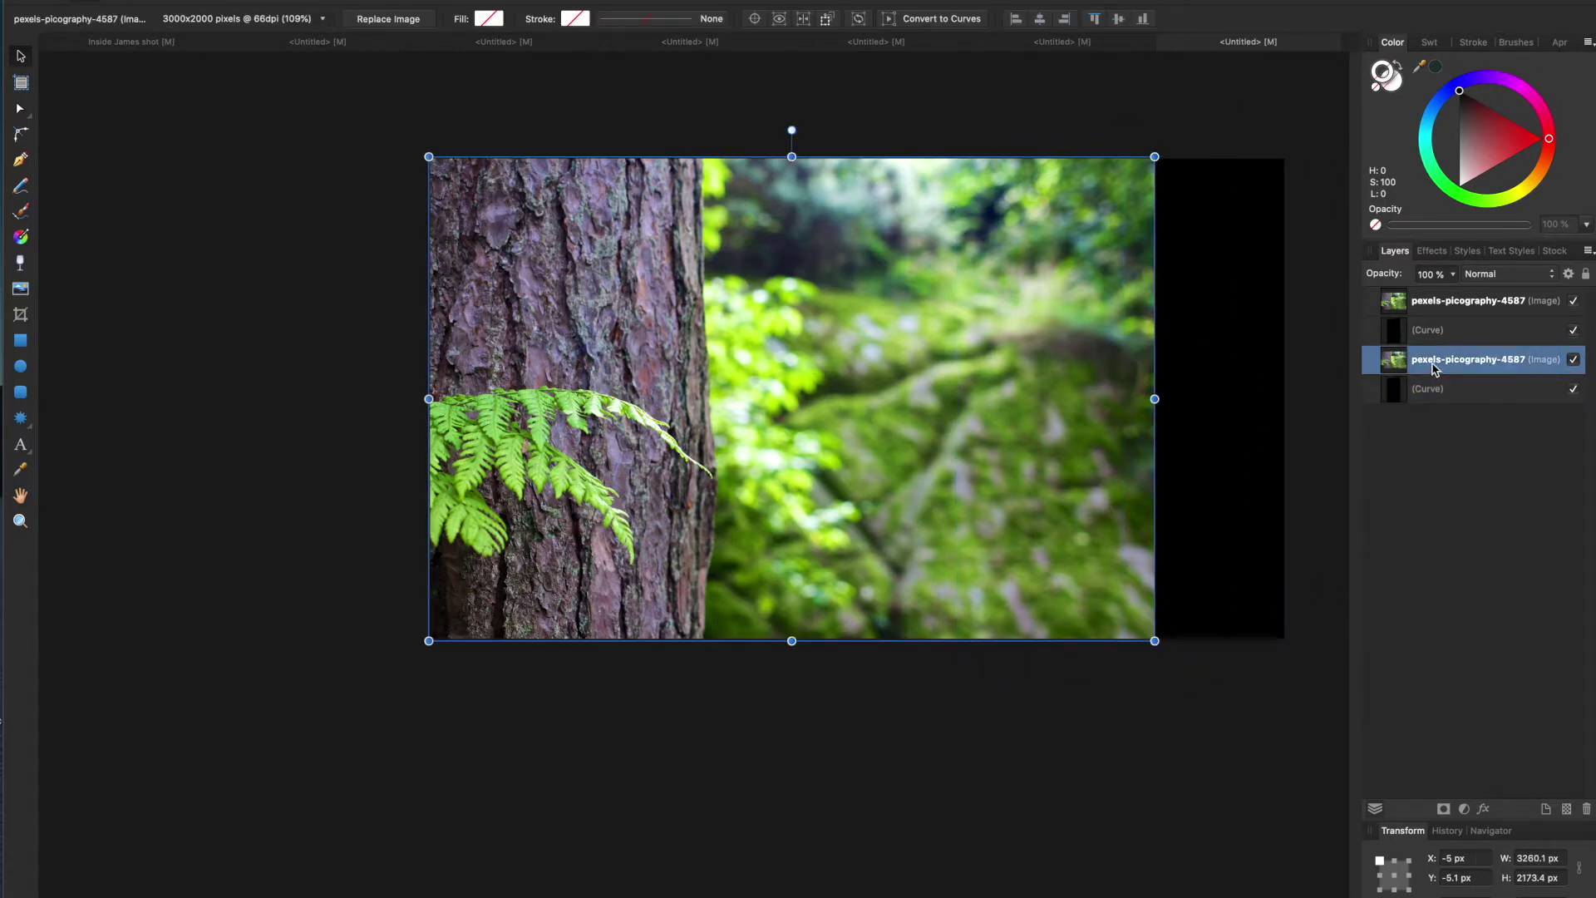
click(1431, 336)
click(1430, 314)
click(1431, 349)
click(1430, 306)
click(1429, 332)
click(1429, 305)
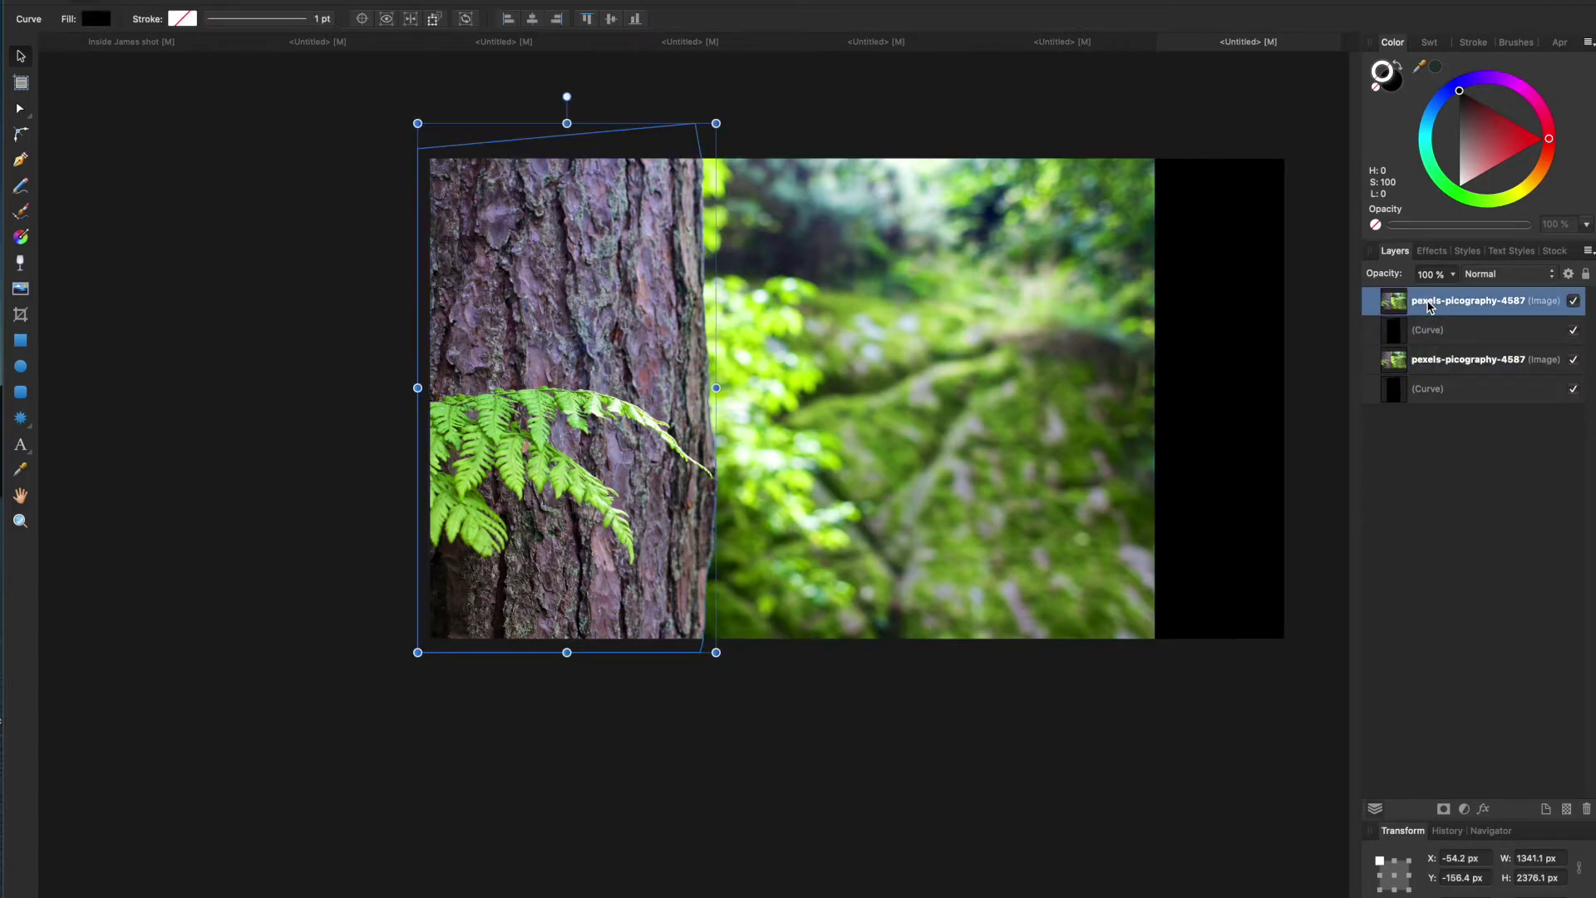
click(1451, 389)
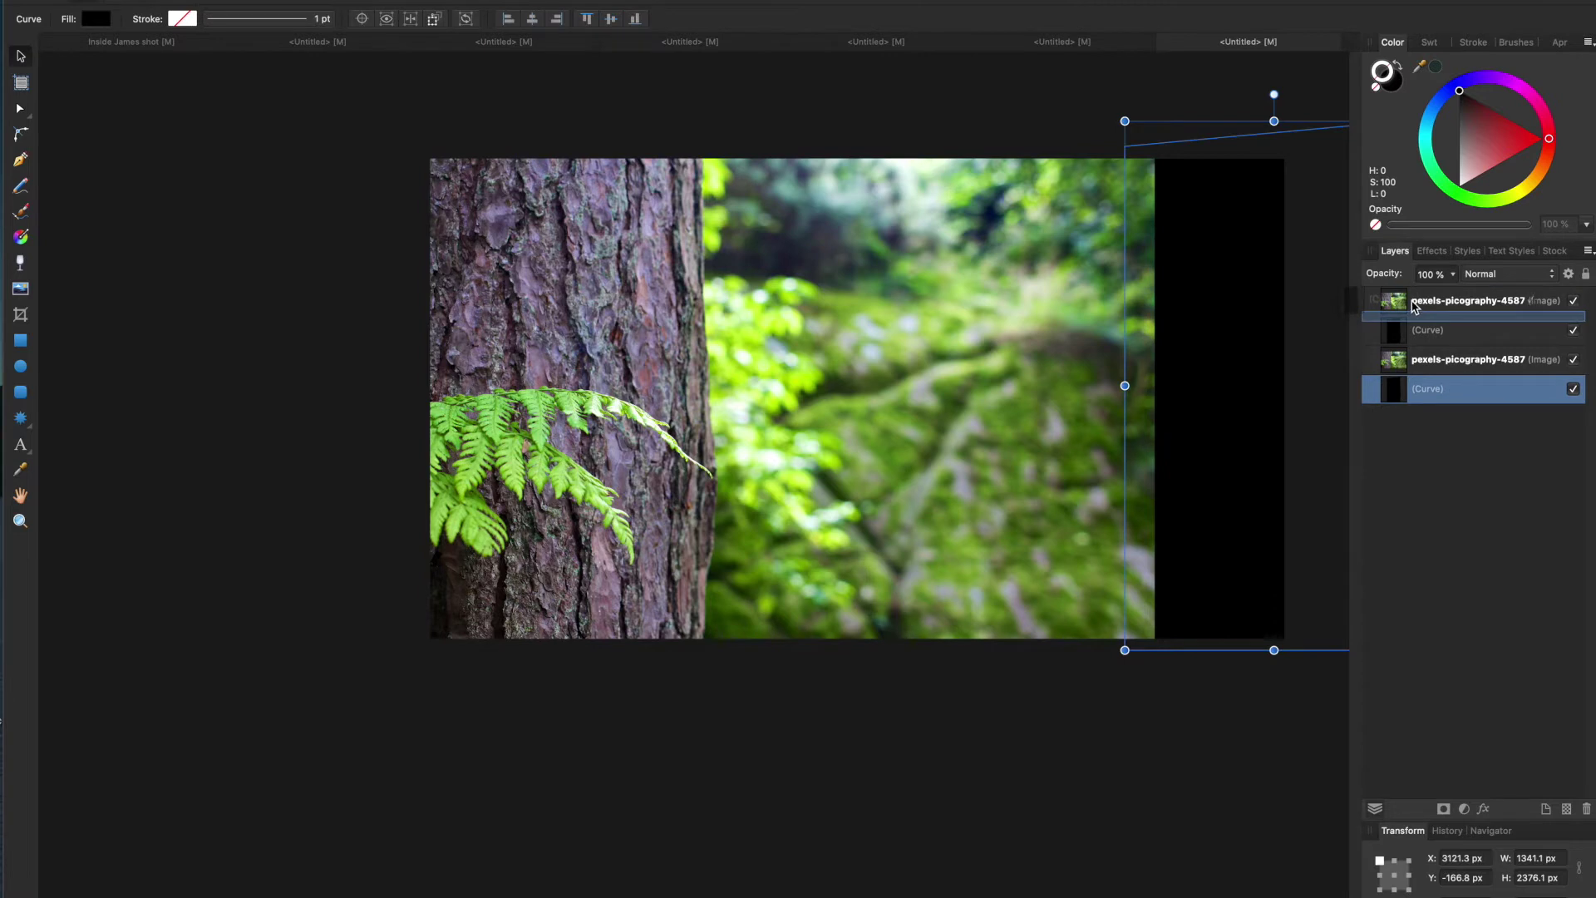
mouse_move(1413, 389)
mouse_down()
mouse_move(1403, 292)
mouse_move(1428, 291)
mouse_move(1427, 411)
mouse_up()
click(1446, 310)
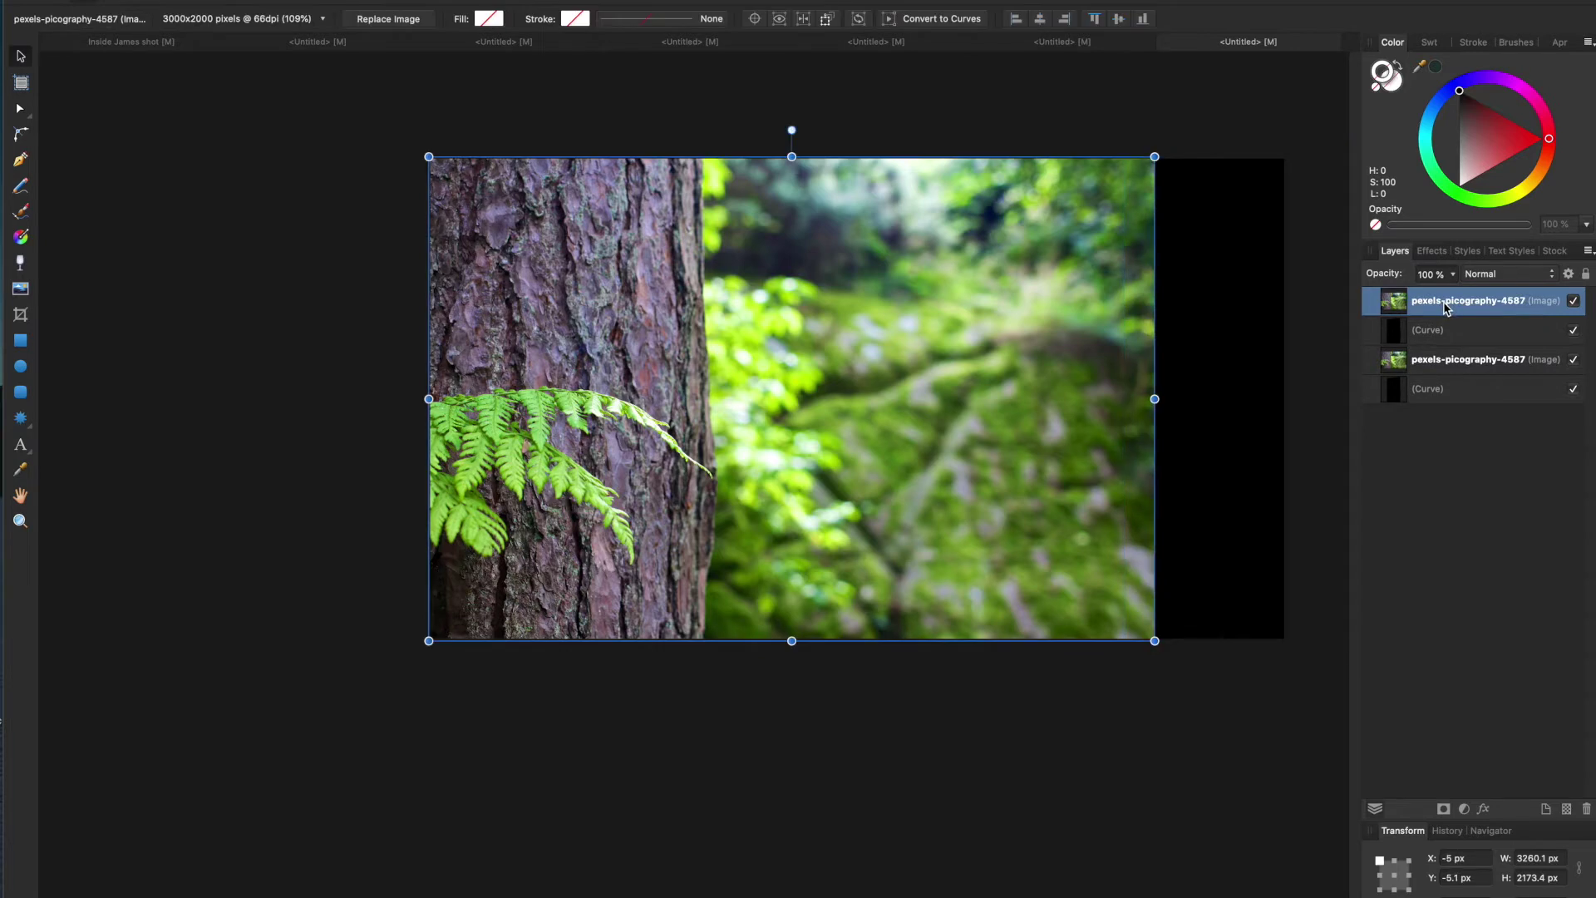
click(1452, 331)
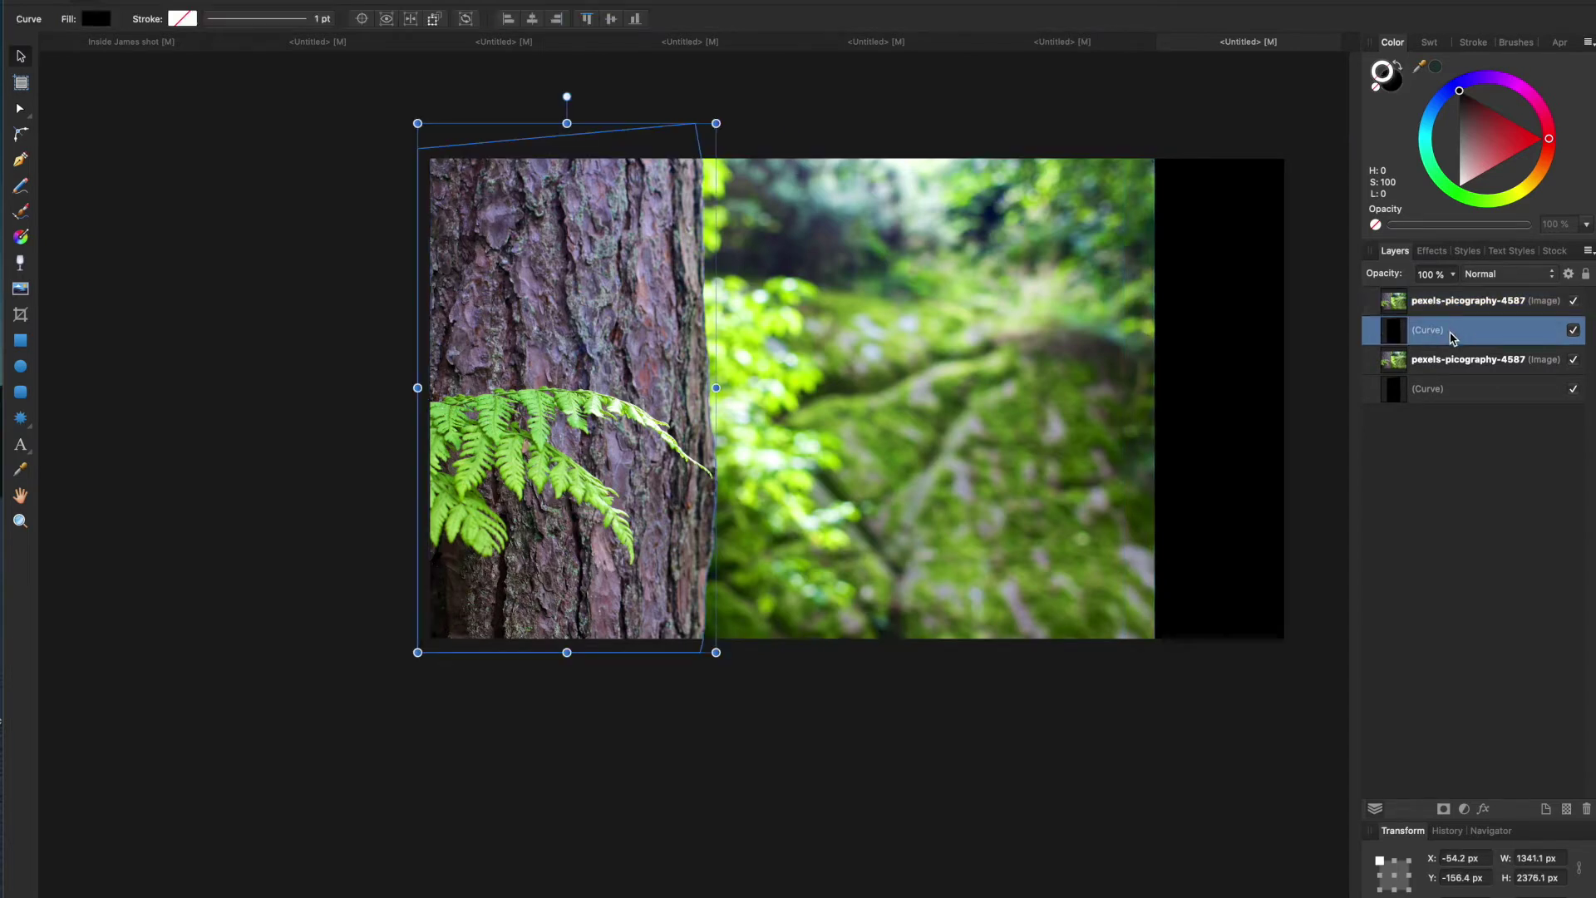
click(1446, 359)
click(1416, 299)
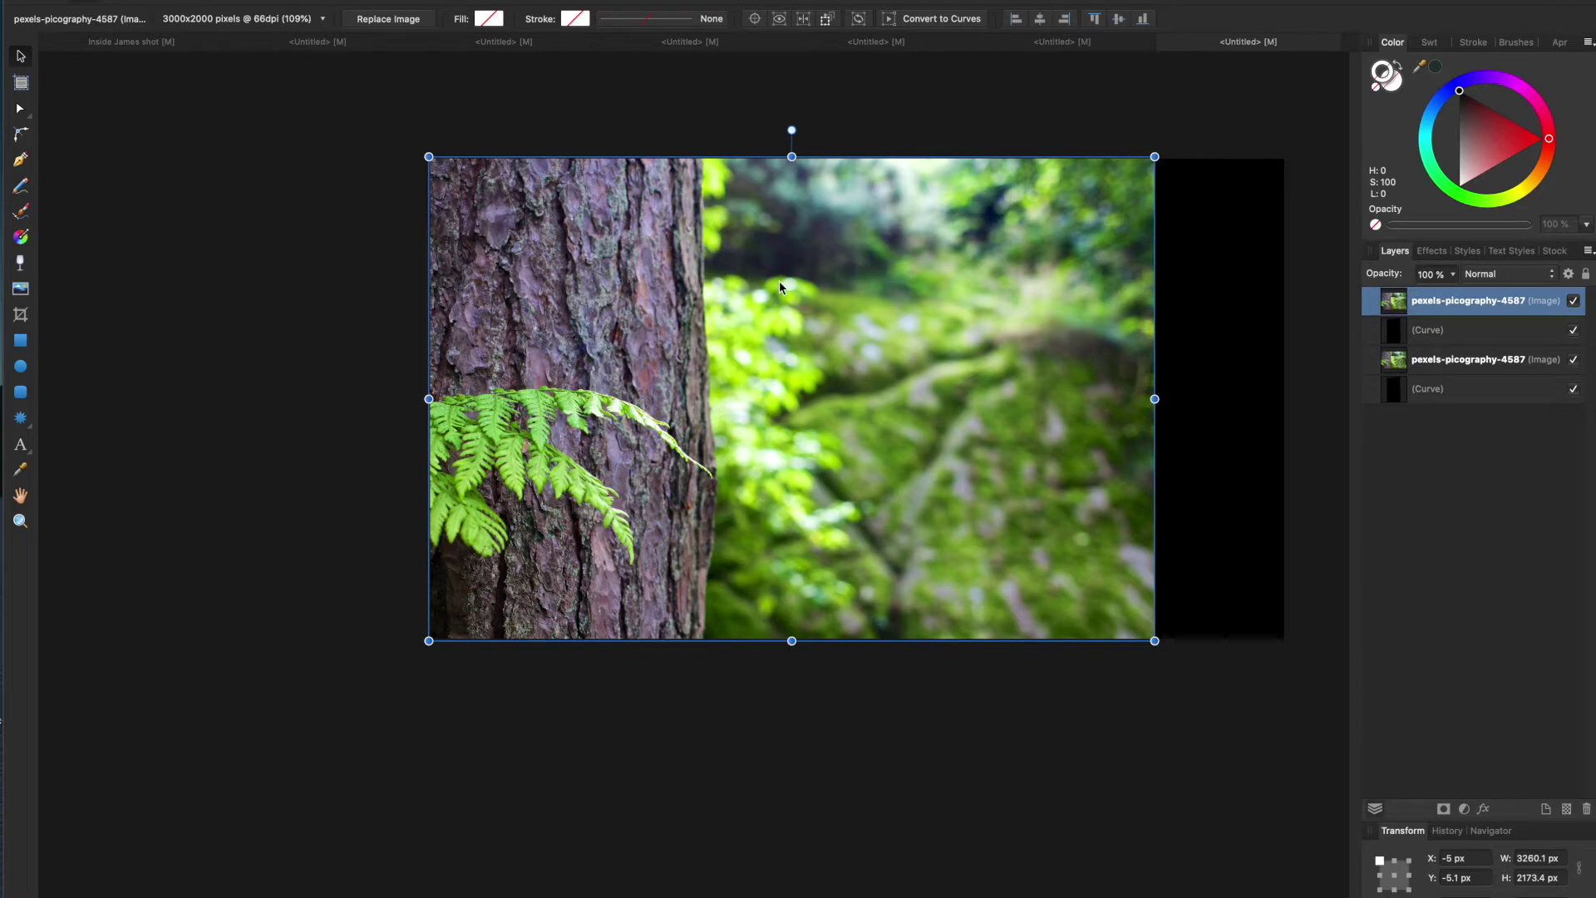
click(1464, 809)
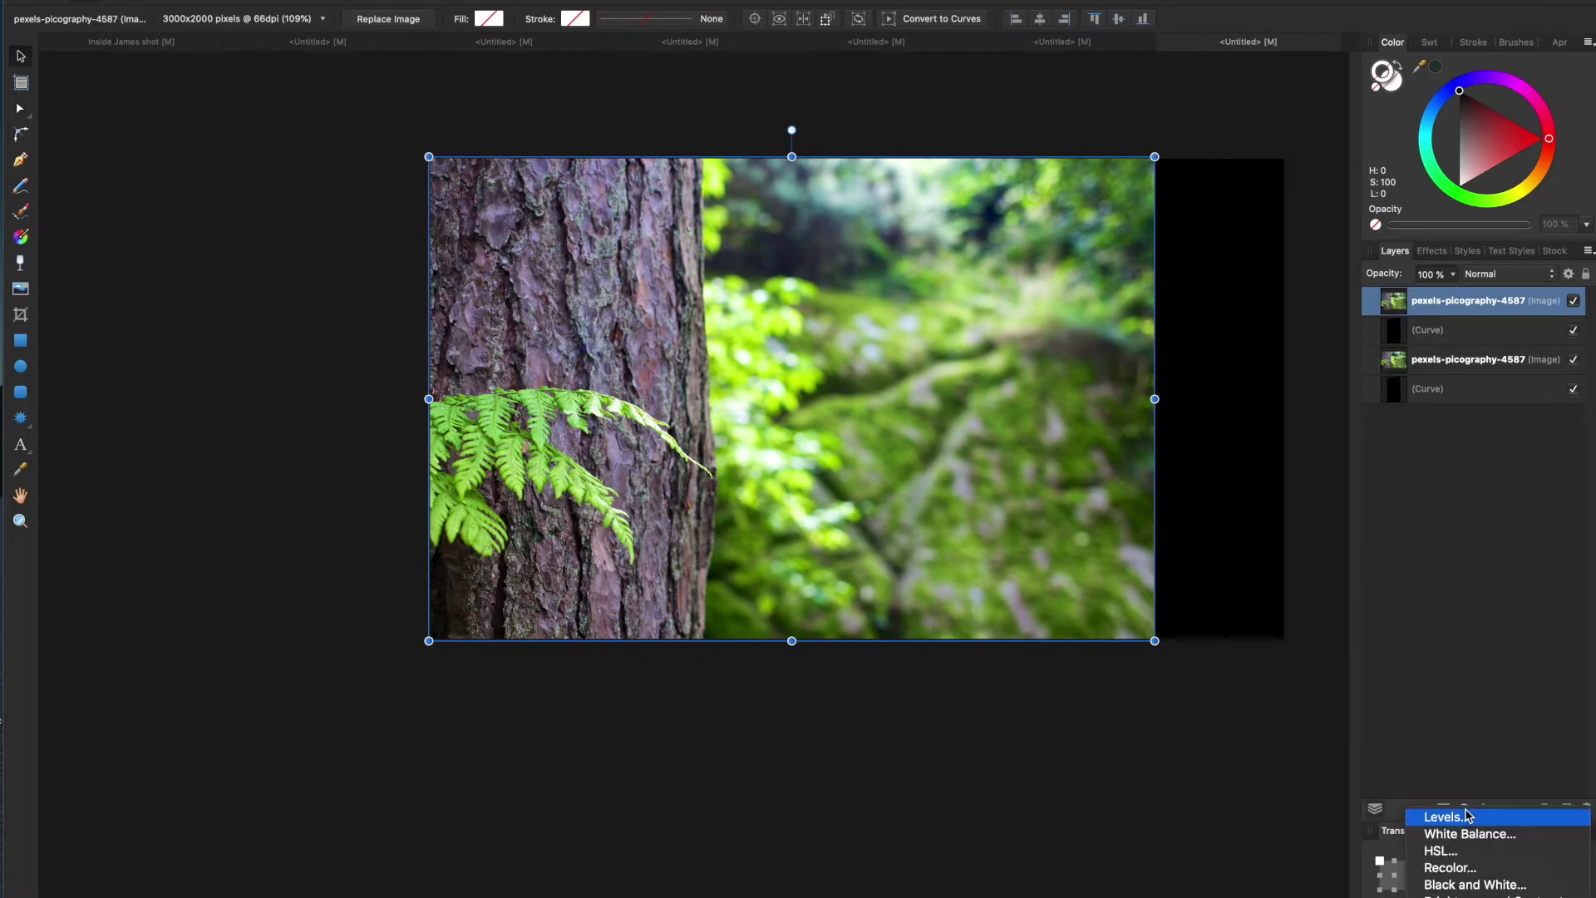
Add a Black & White adjustment to the upper bark-and-fern photo, turning it grayscale.
click(1460, 757)
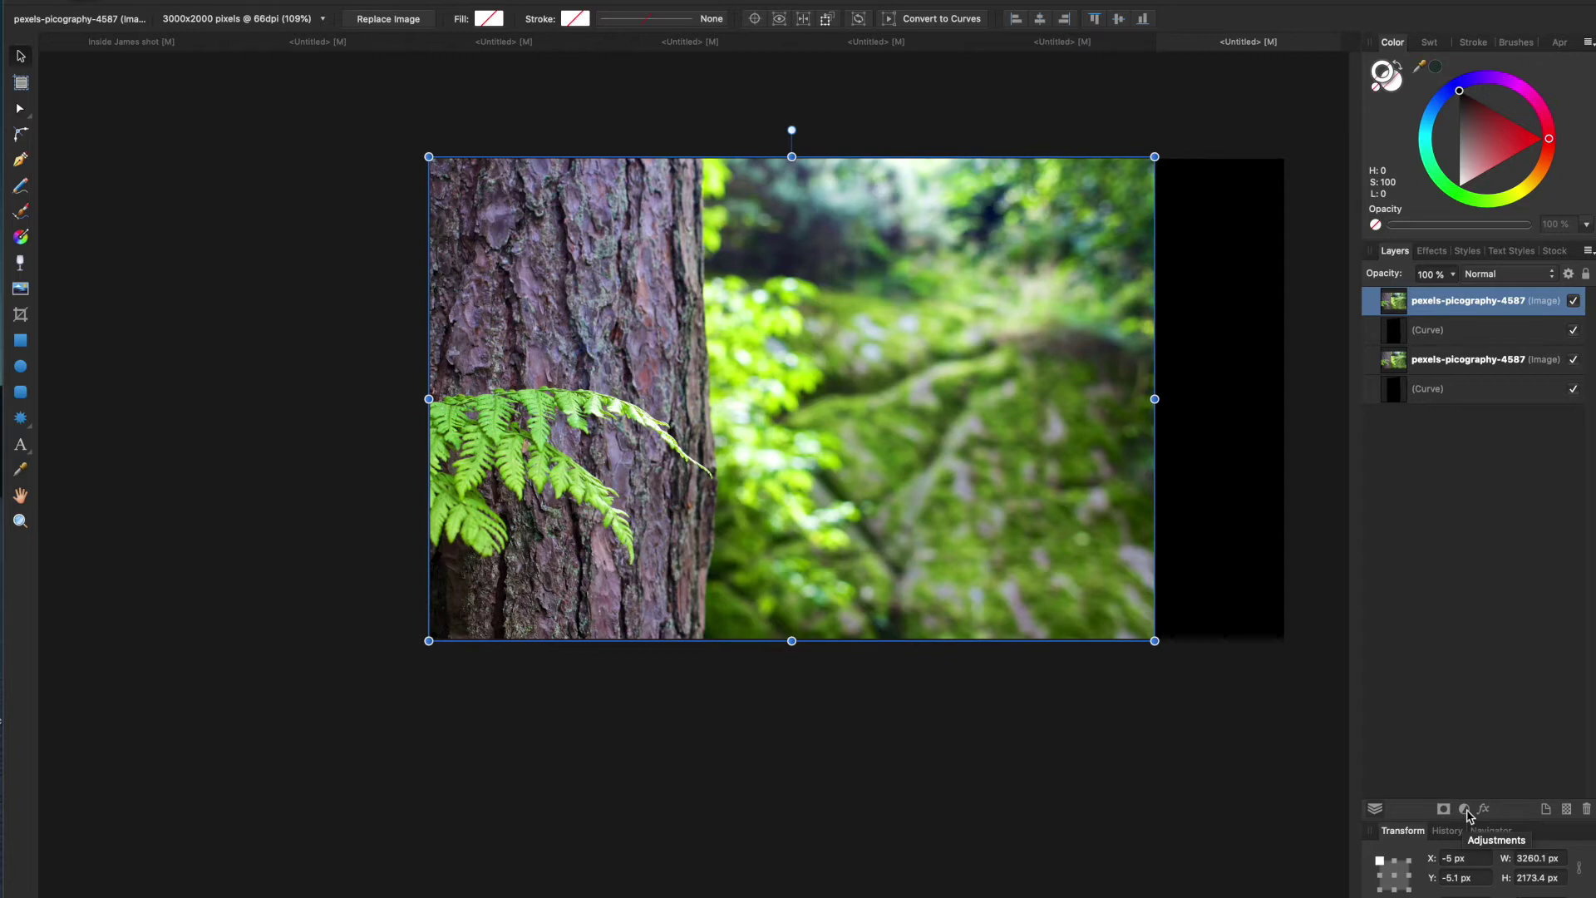
click(1464, 810)
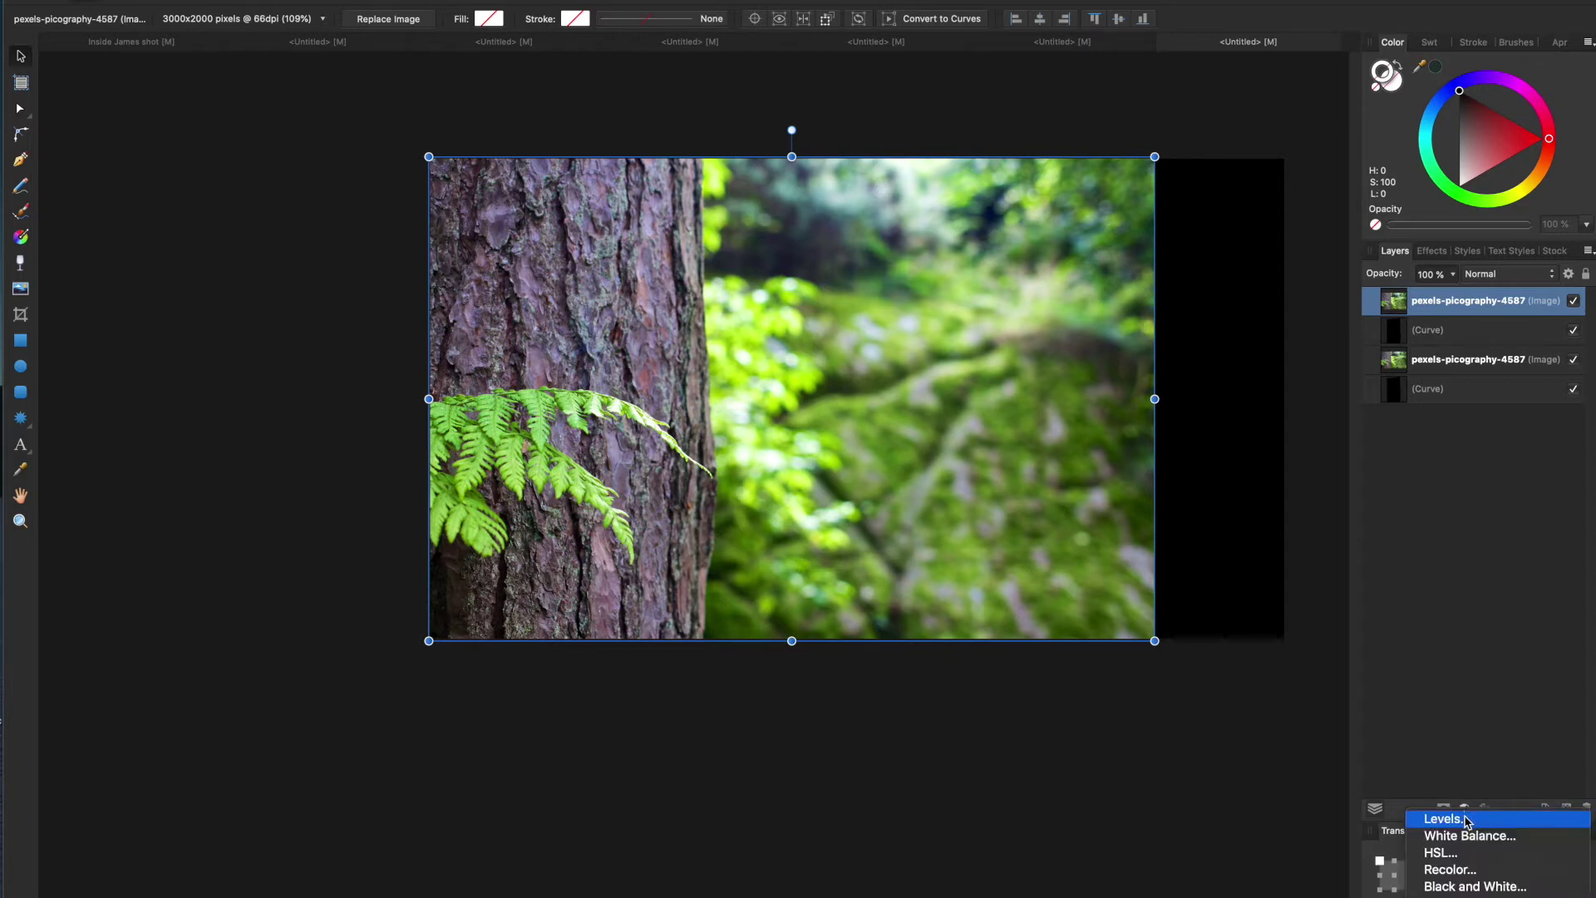
click(1471, 886)
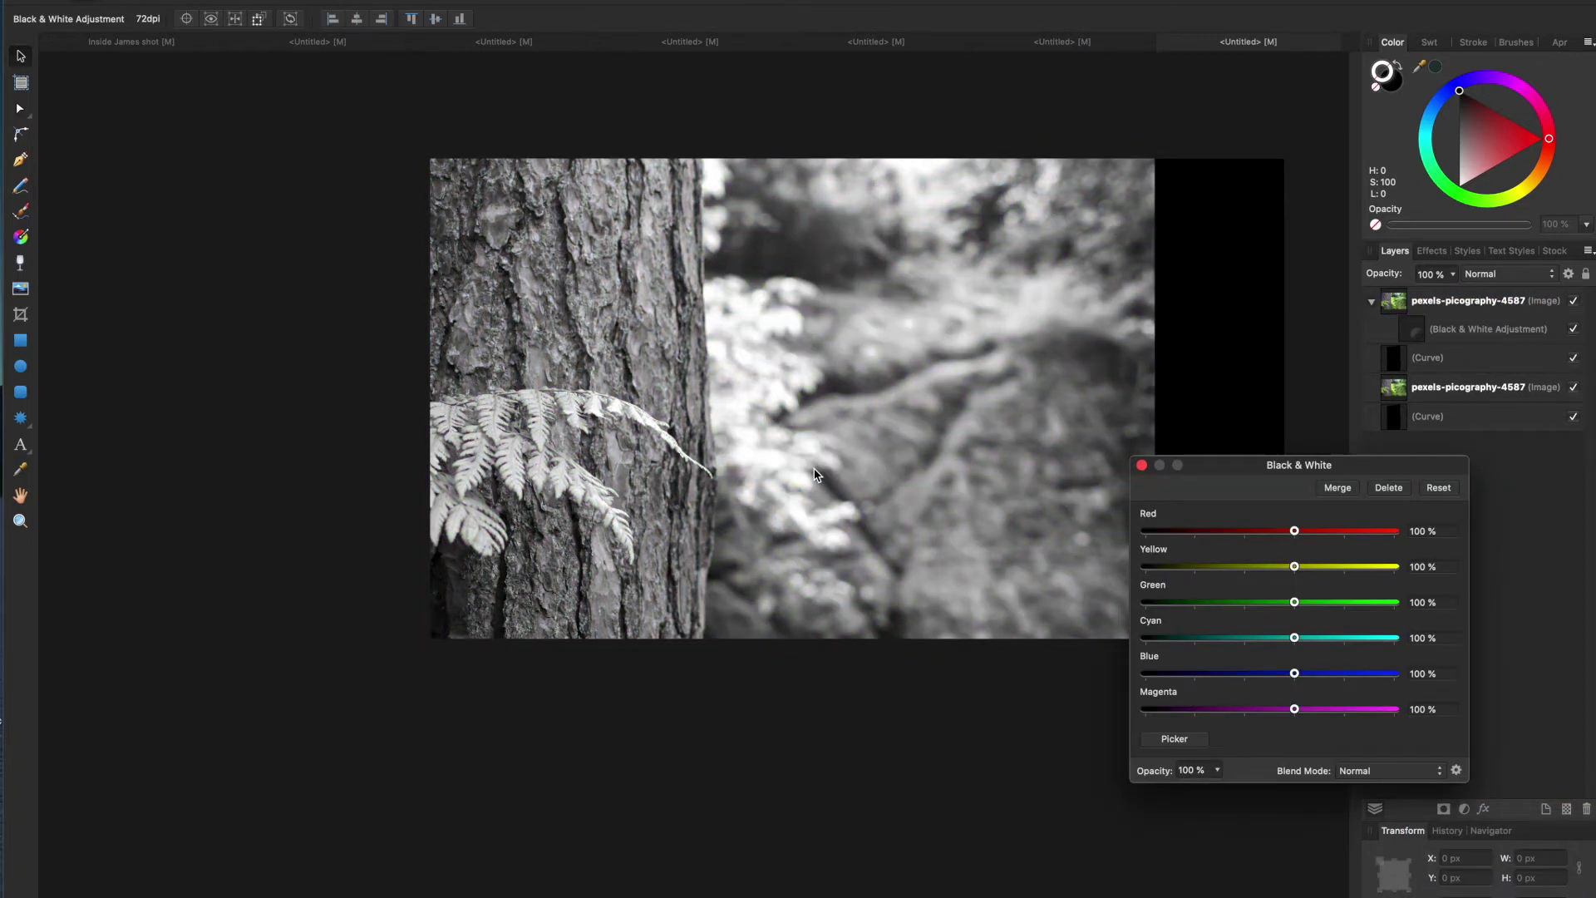
click(346, 346)
click(677, 364)
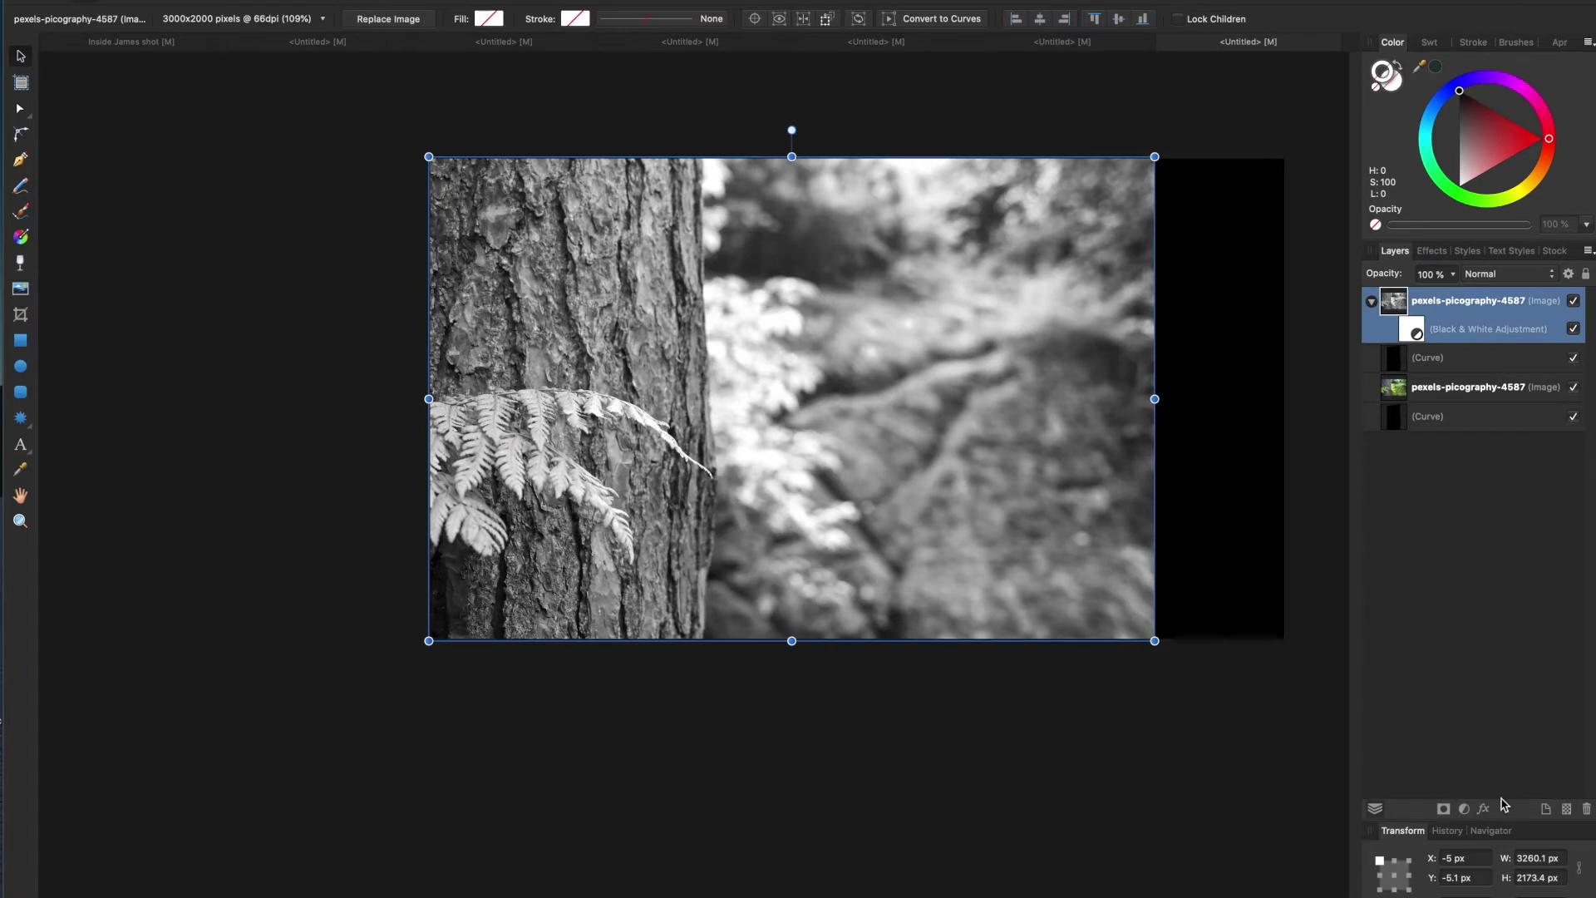
click(1464, 809)
Add a Levels adjustment to the bark photo with black level 22% and white level 70%.
click(1492, 817)
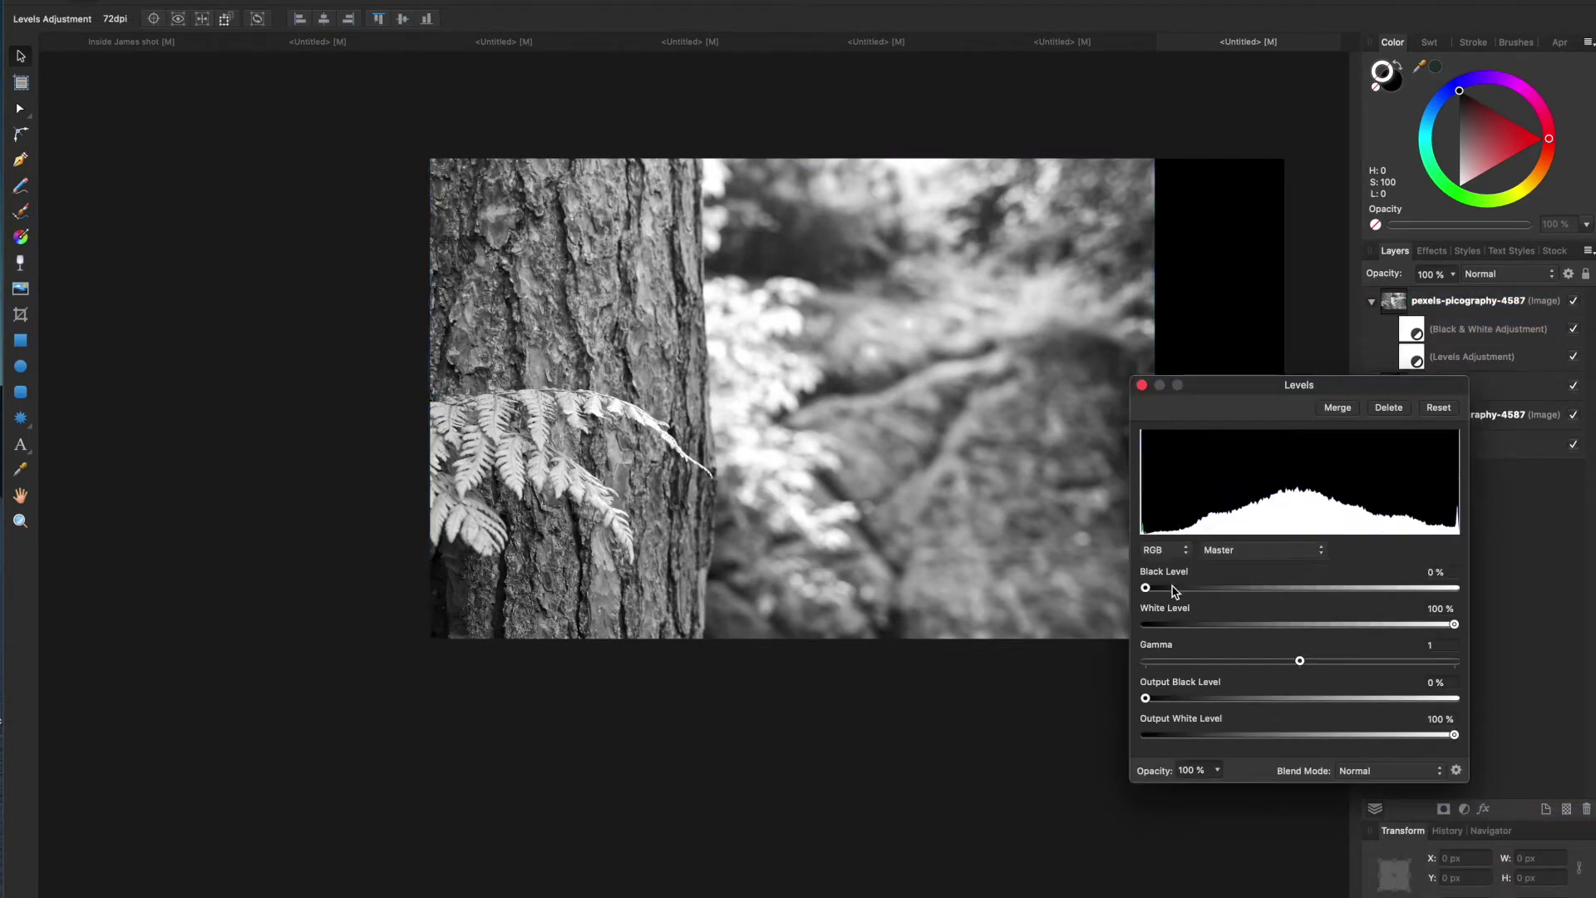
drag(1164, 588, 1225, 586)
drag(1454, 623, 1371, 623)
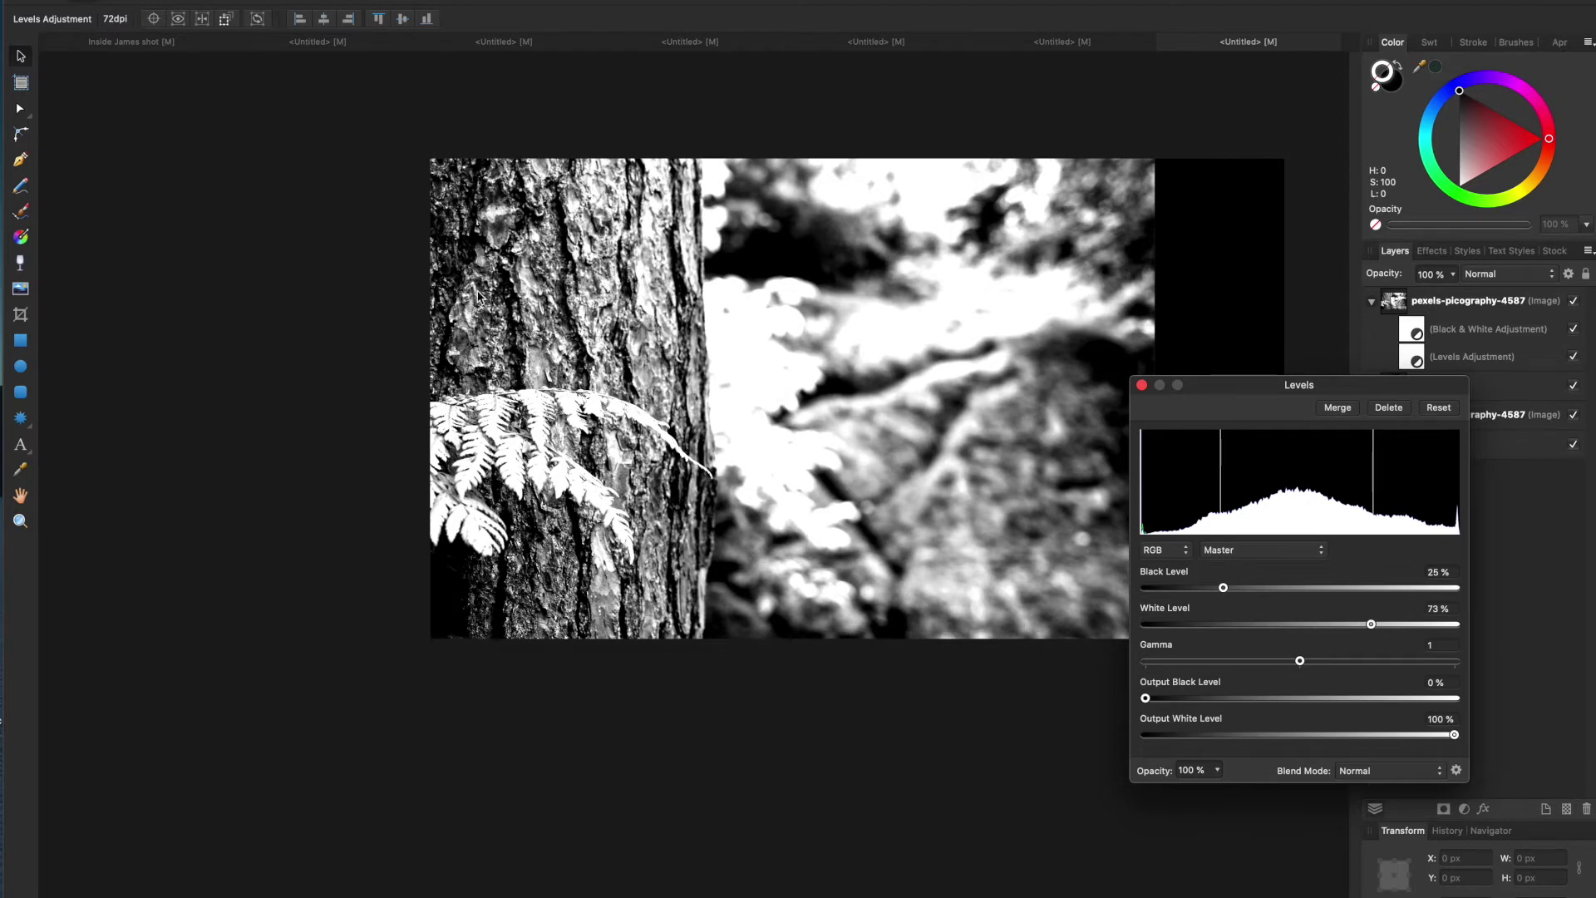
drag(1372, 624, 1236, 624)
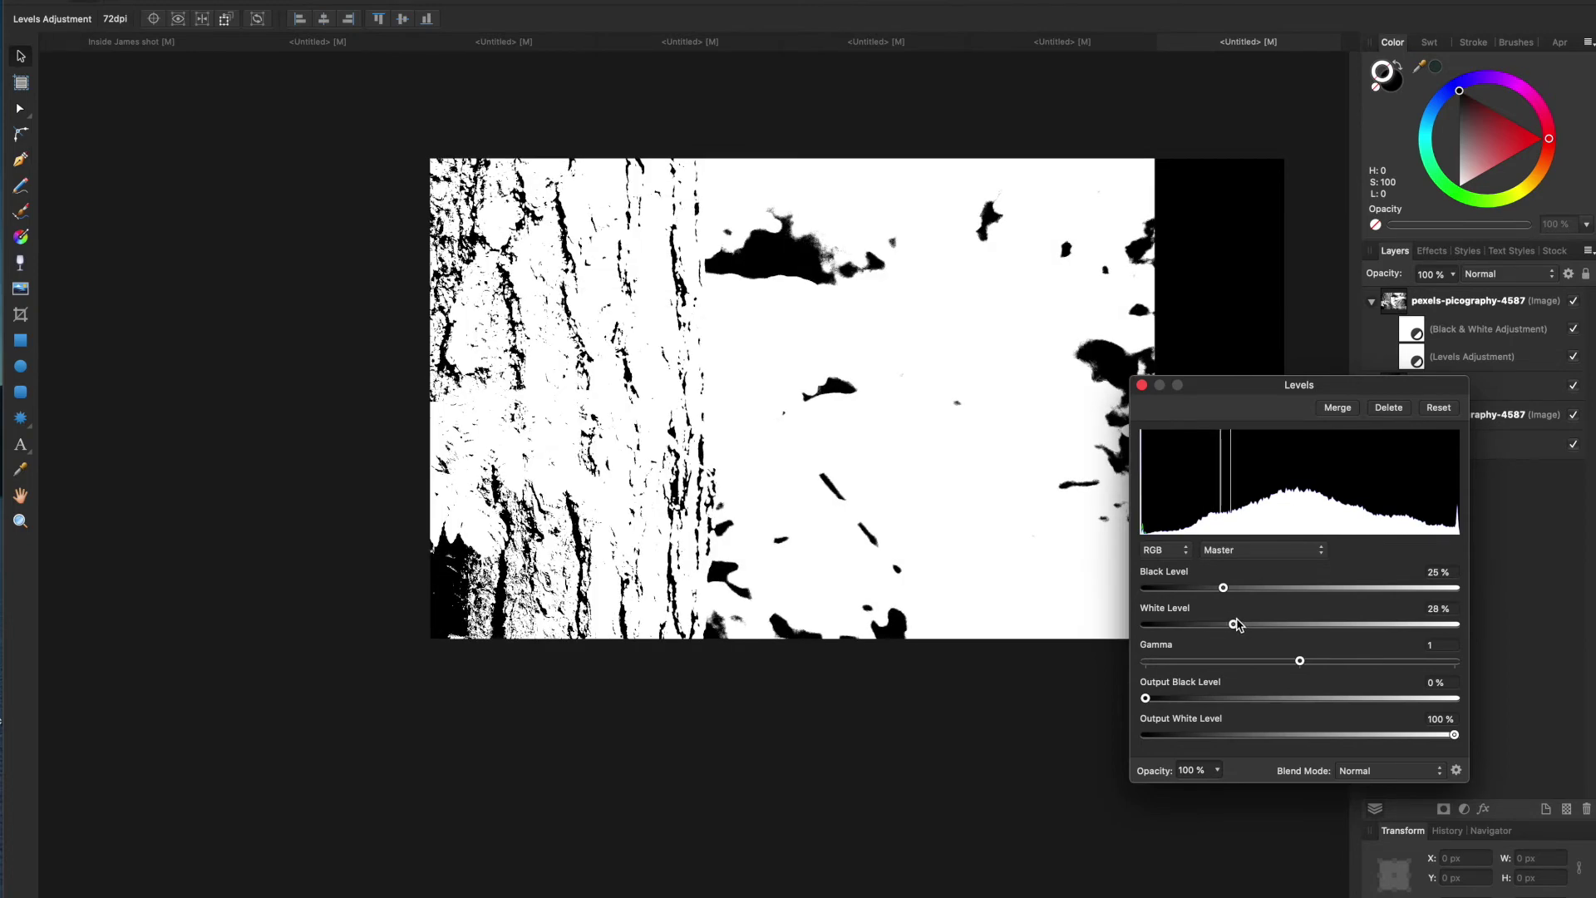
drag(1238, 625, 1367, 620)
click(1250, 588)
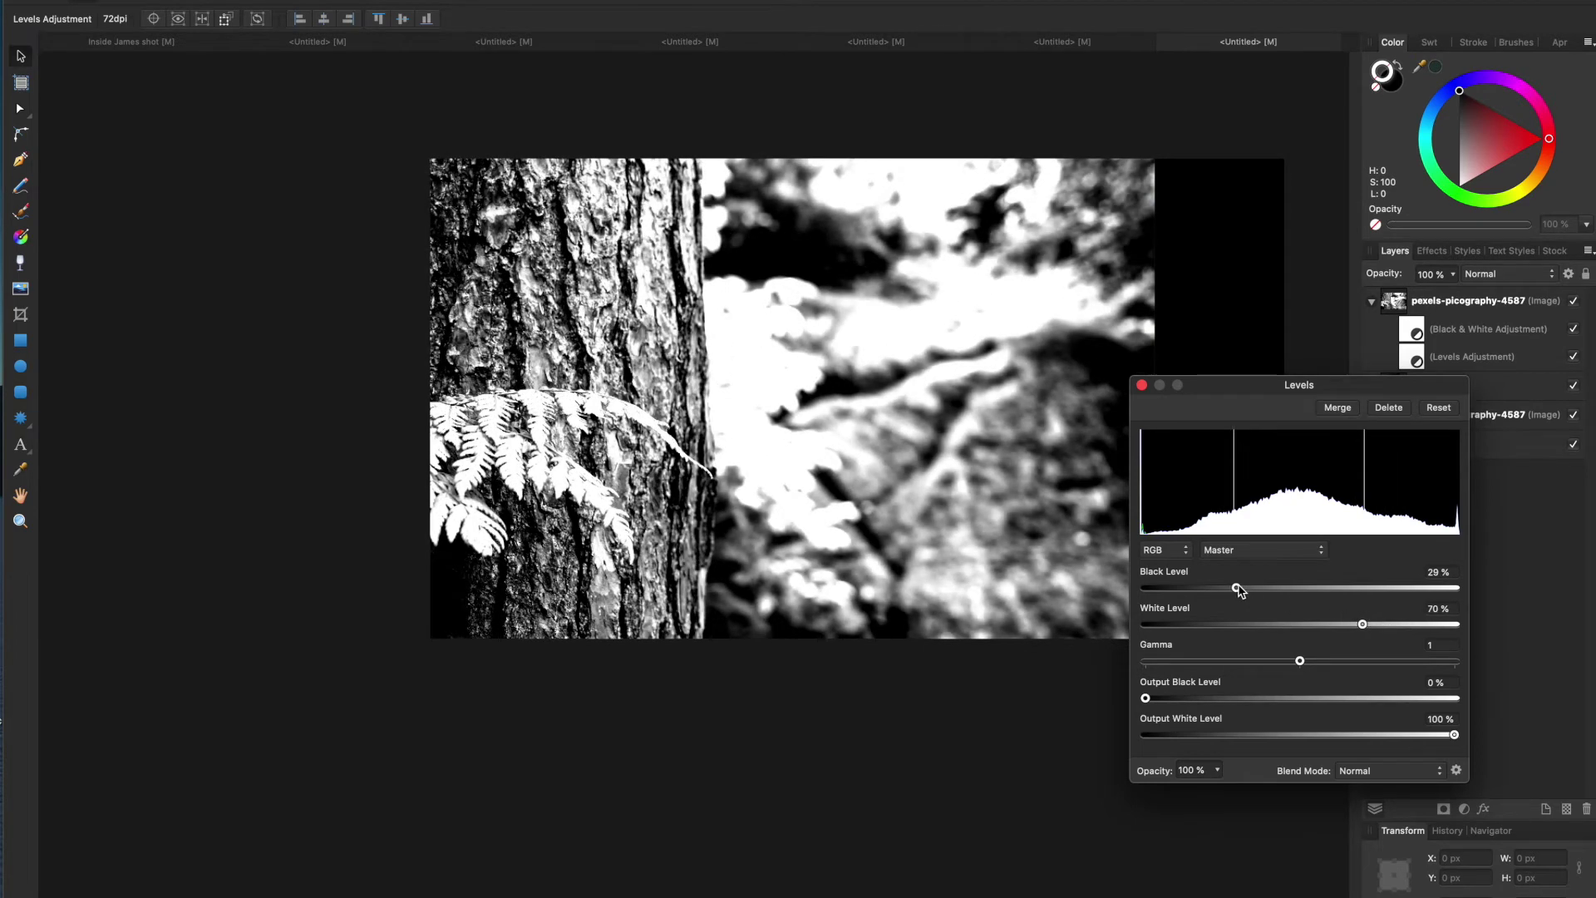
drag(1253, 592, 1213, 573)
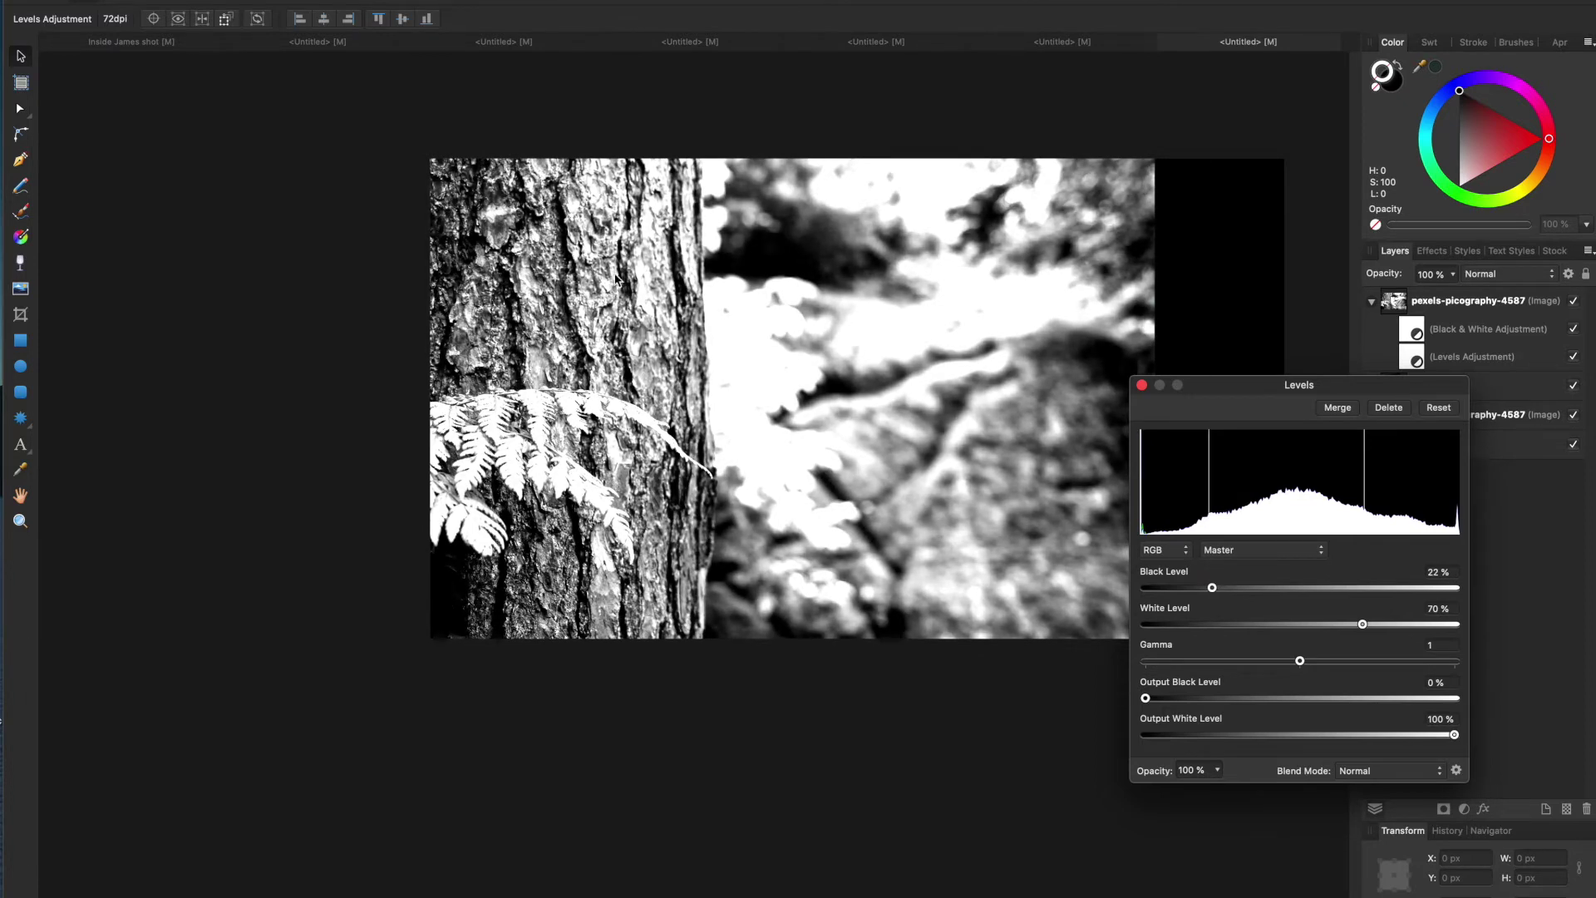
click(254, 244)
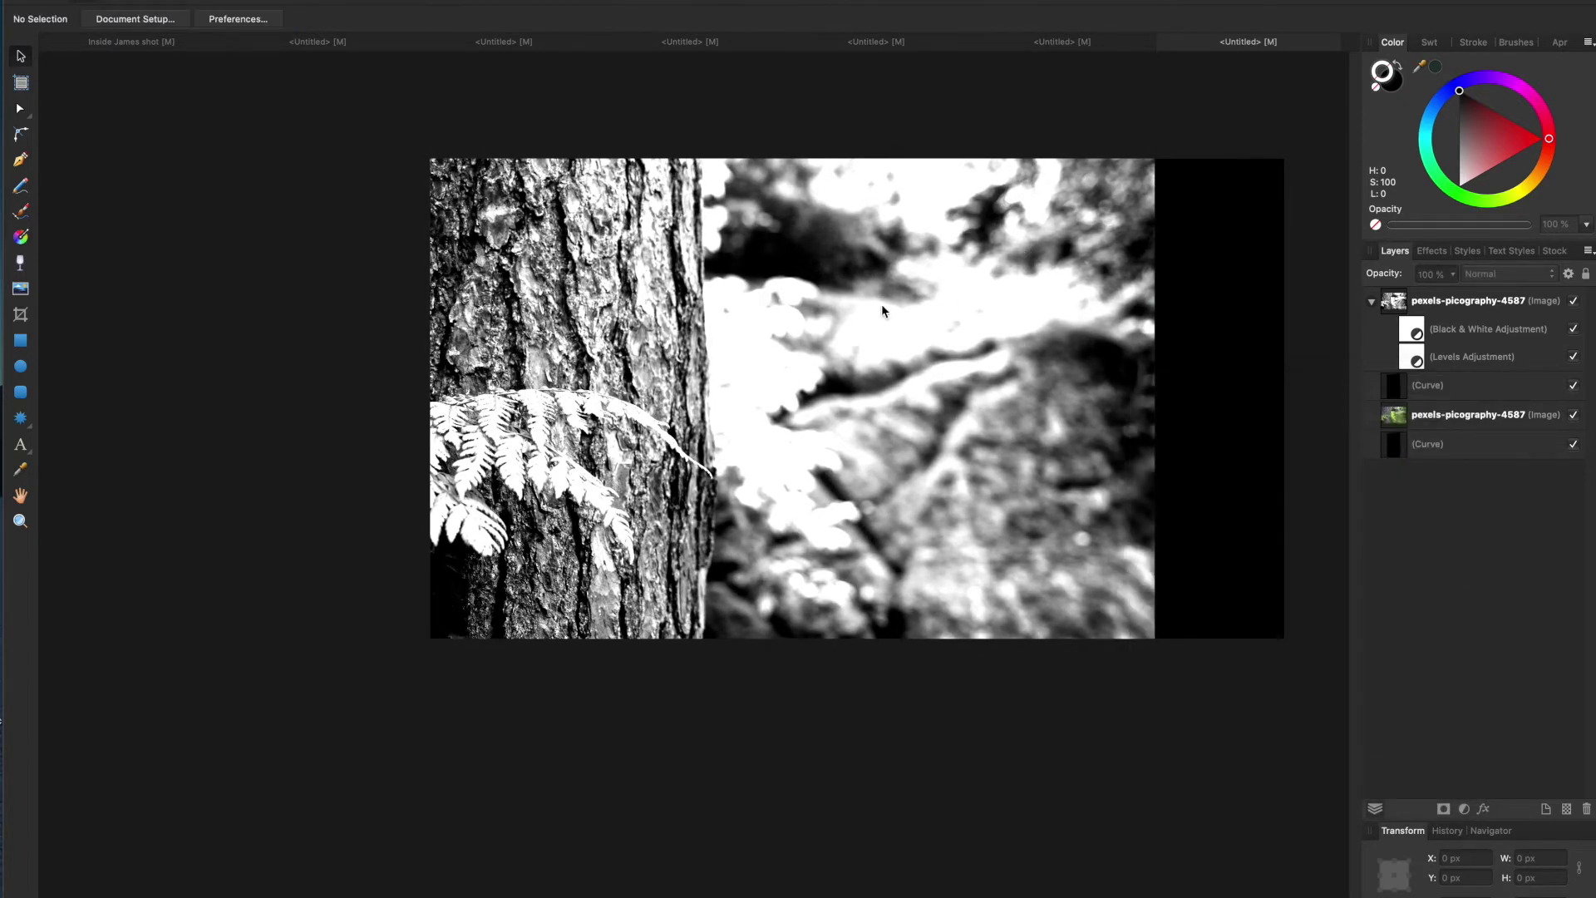
Try moving the colour photo, undo the move, and reselect the black-and-white photo.
click(840, 308)
click(1372, 302)
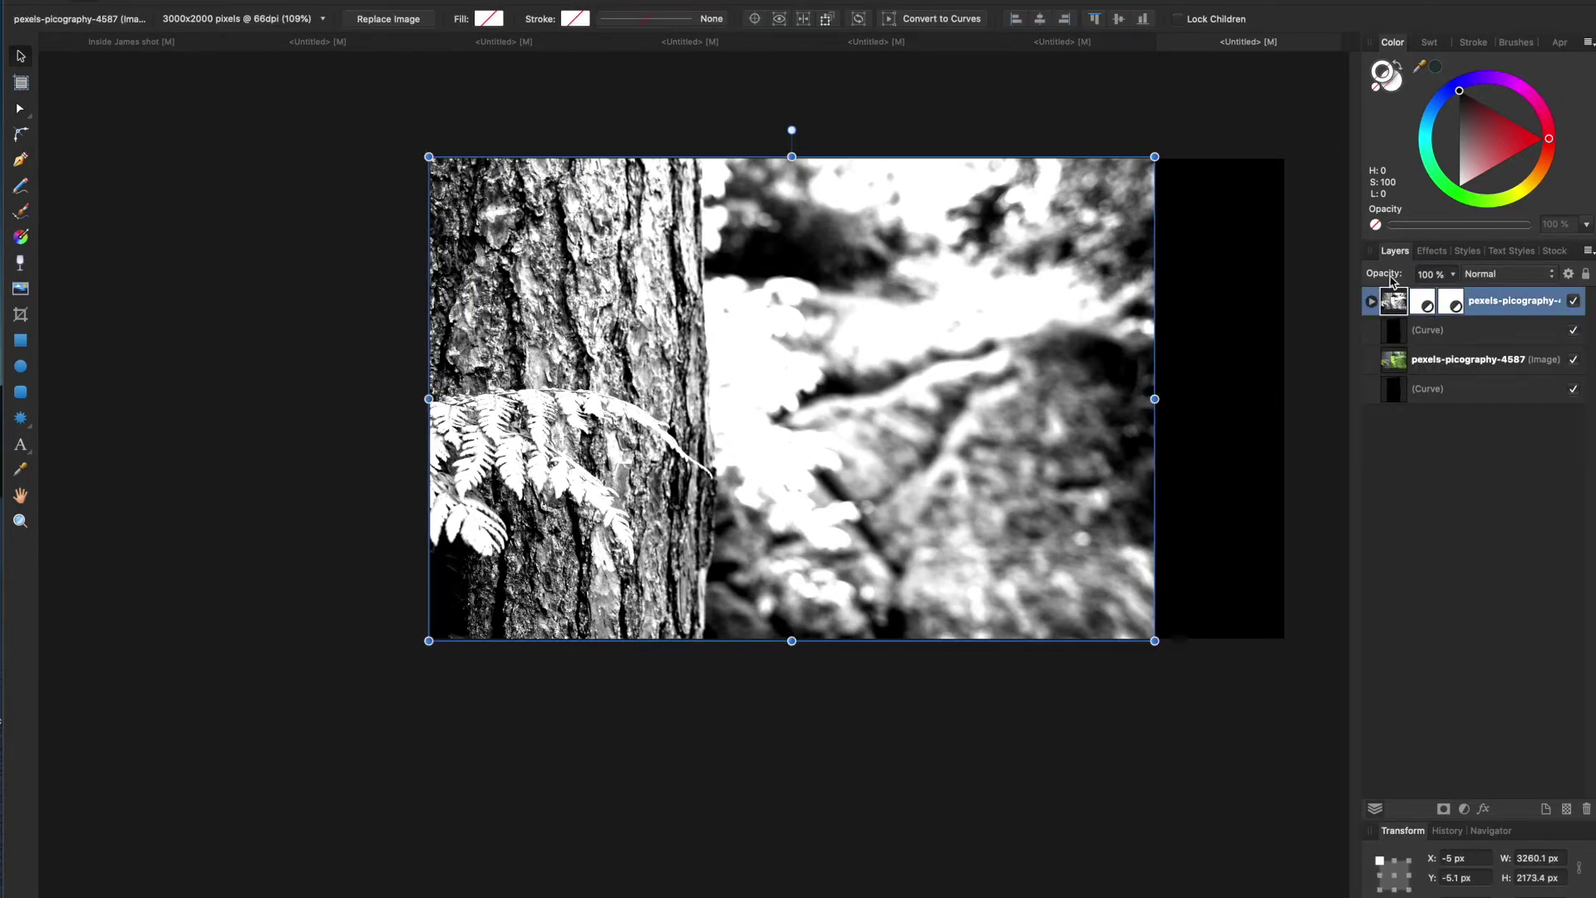
click(1428, 330)
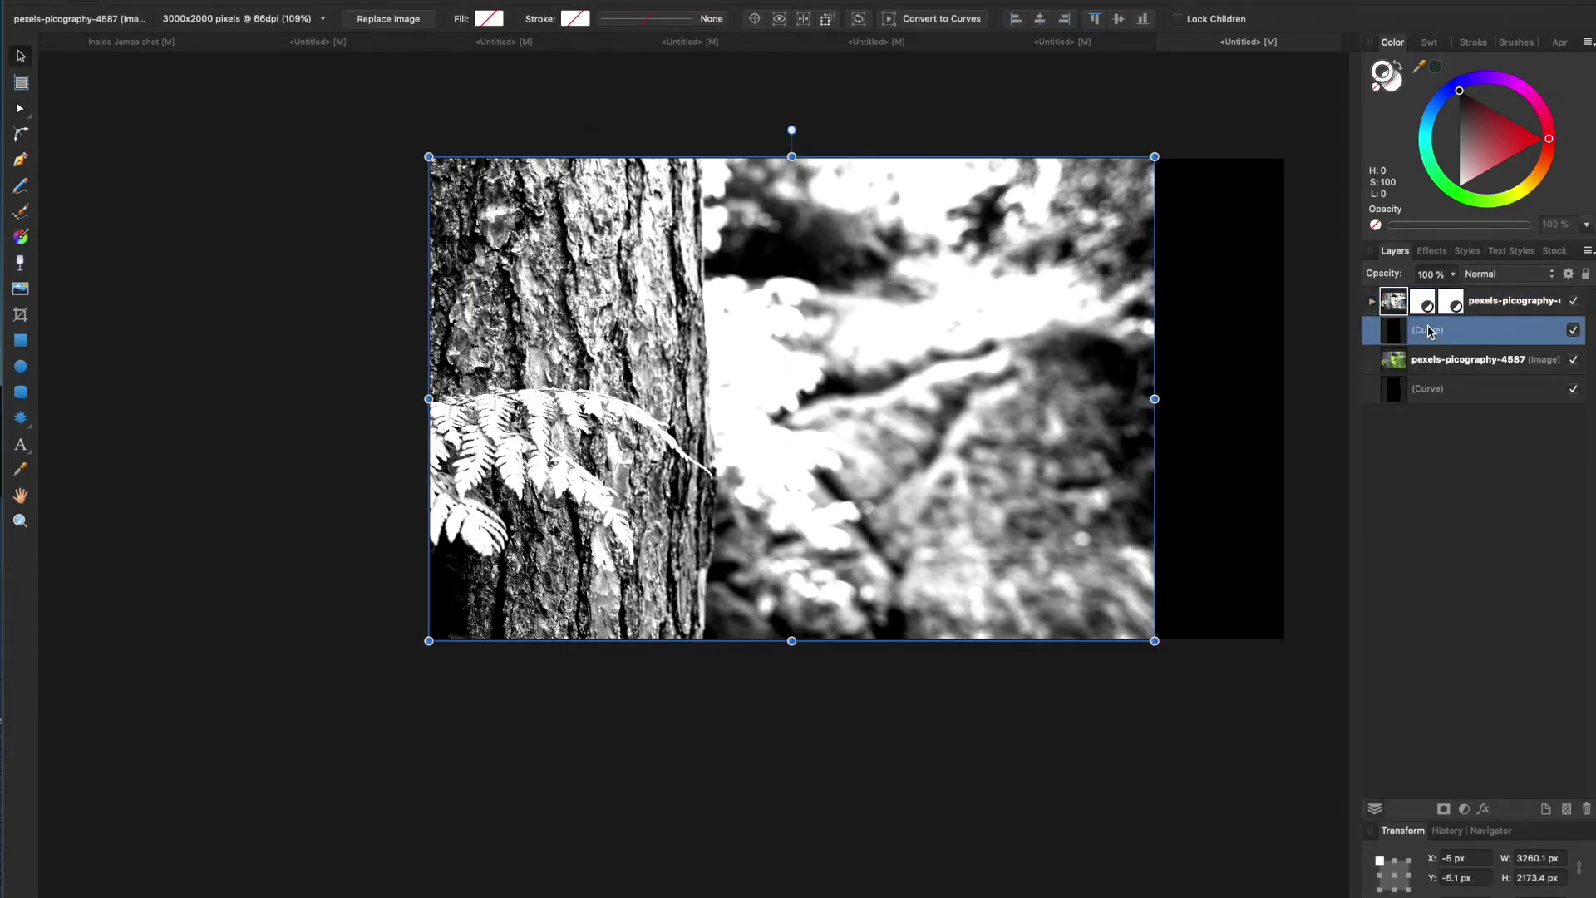
click(1450, 361)
drag(907, 387, 798, 735)
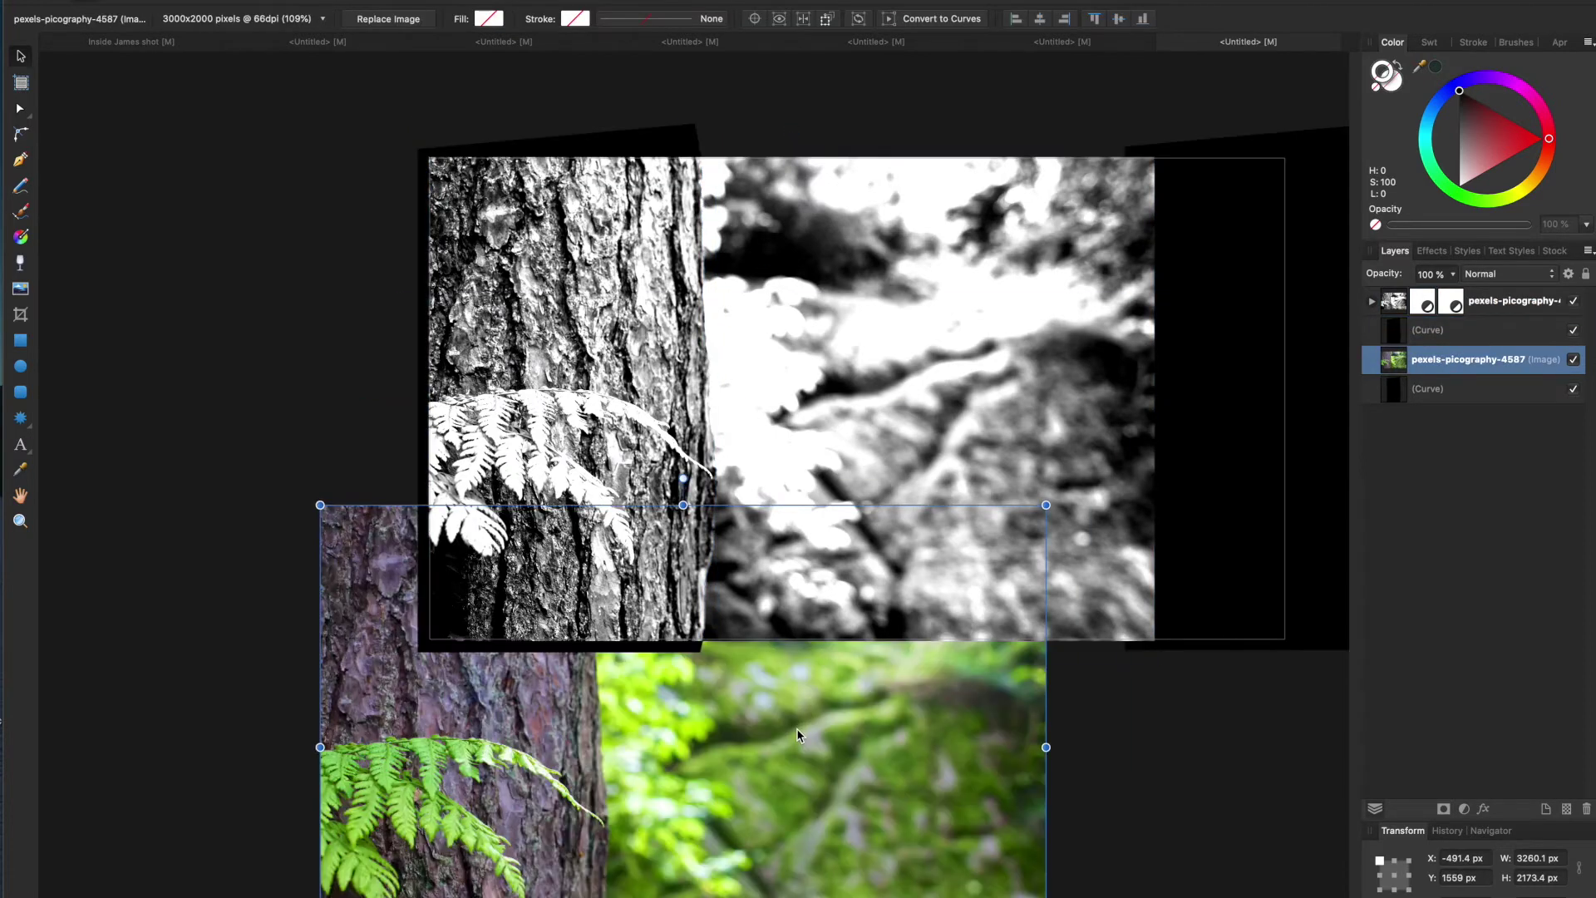
drag(711, 760, 669, 775)
key(super+z)
key(super+z)
key(super+z)
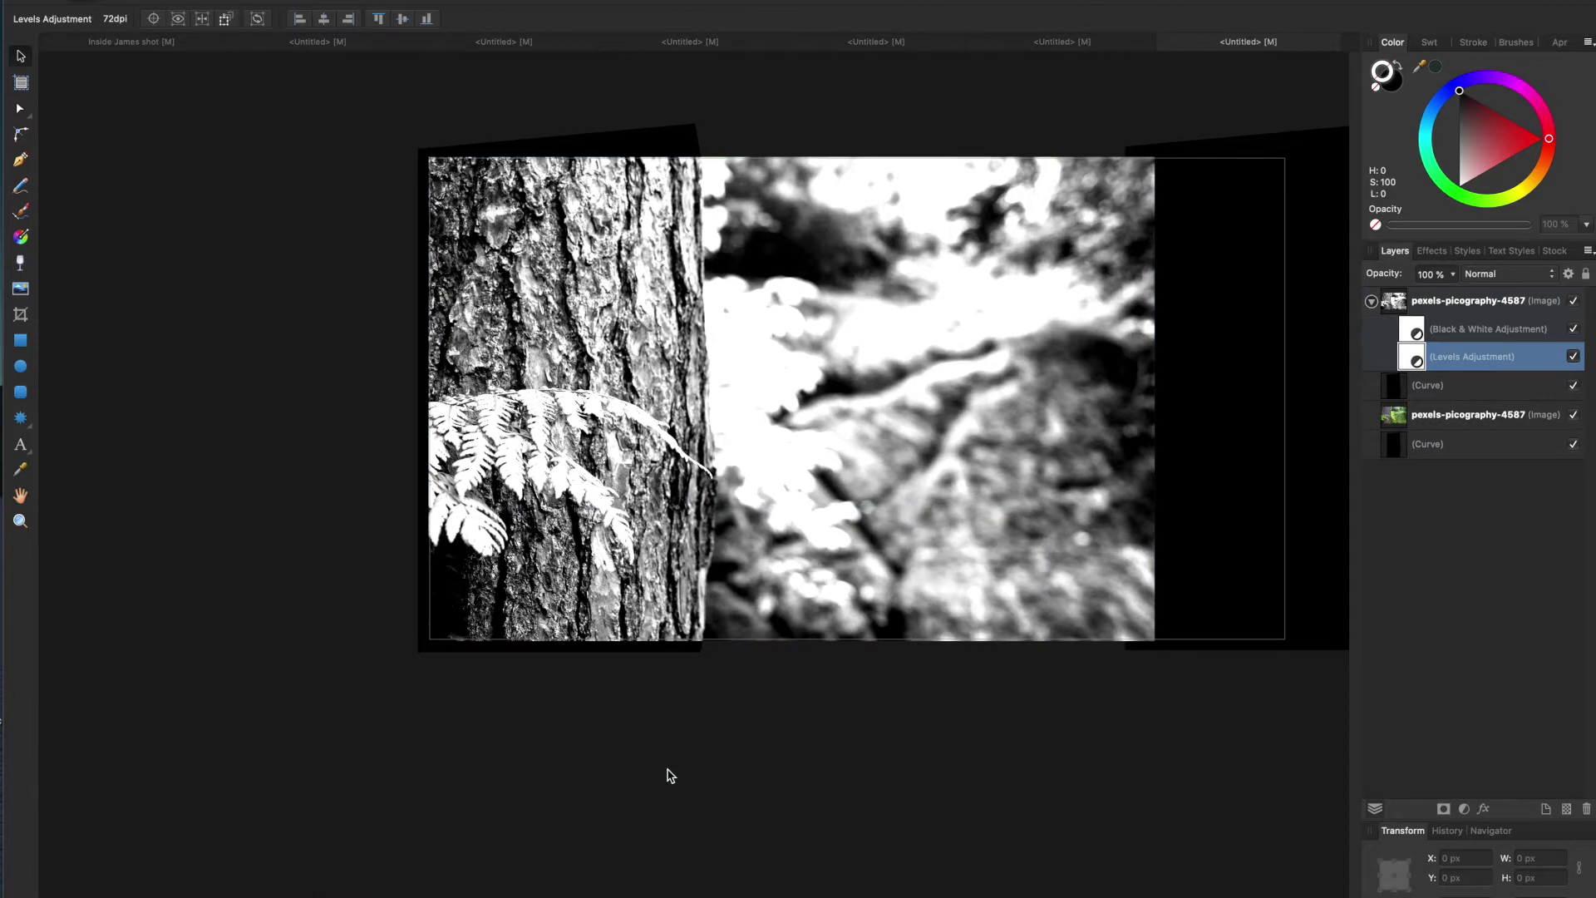
click(833, 477)
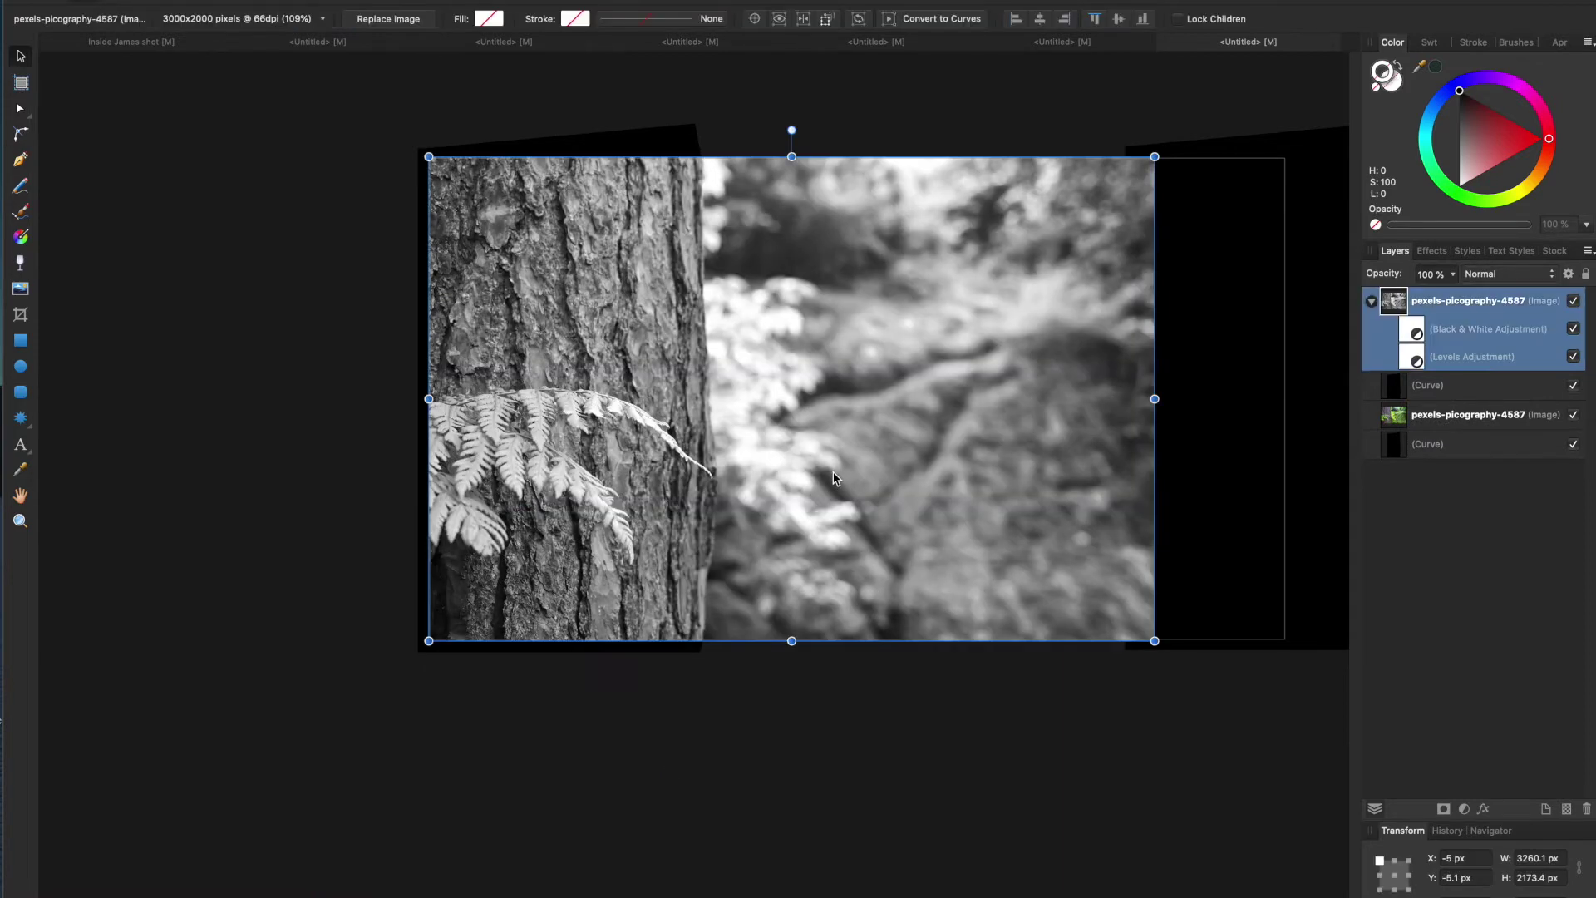
Add a second Levels adjustment with black level 21% and white level 71%.
click(1463, 809)
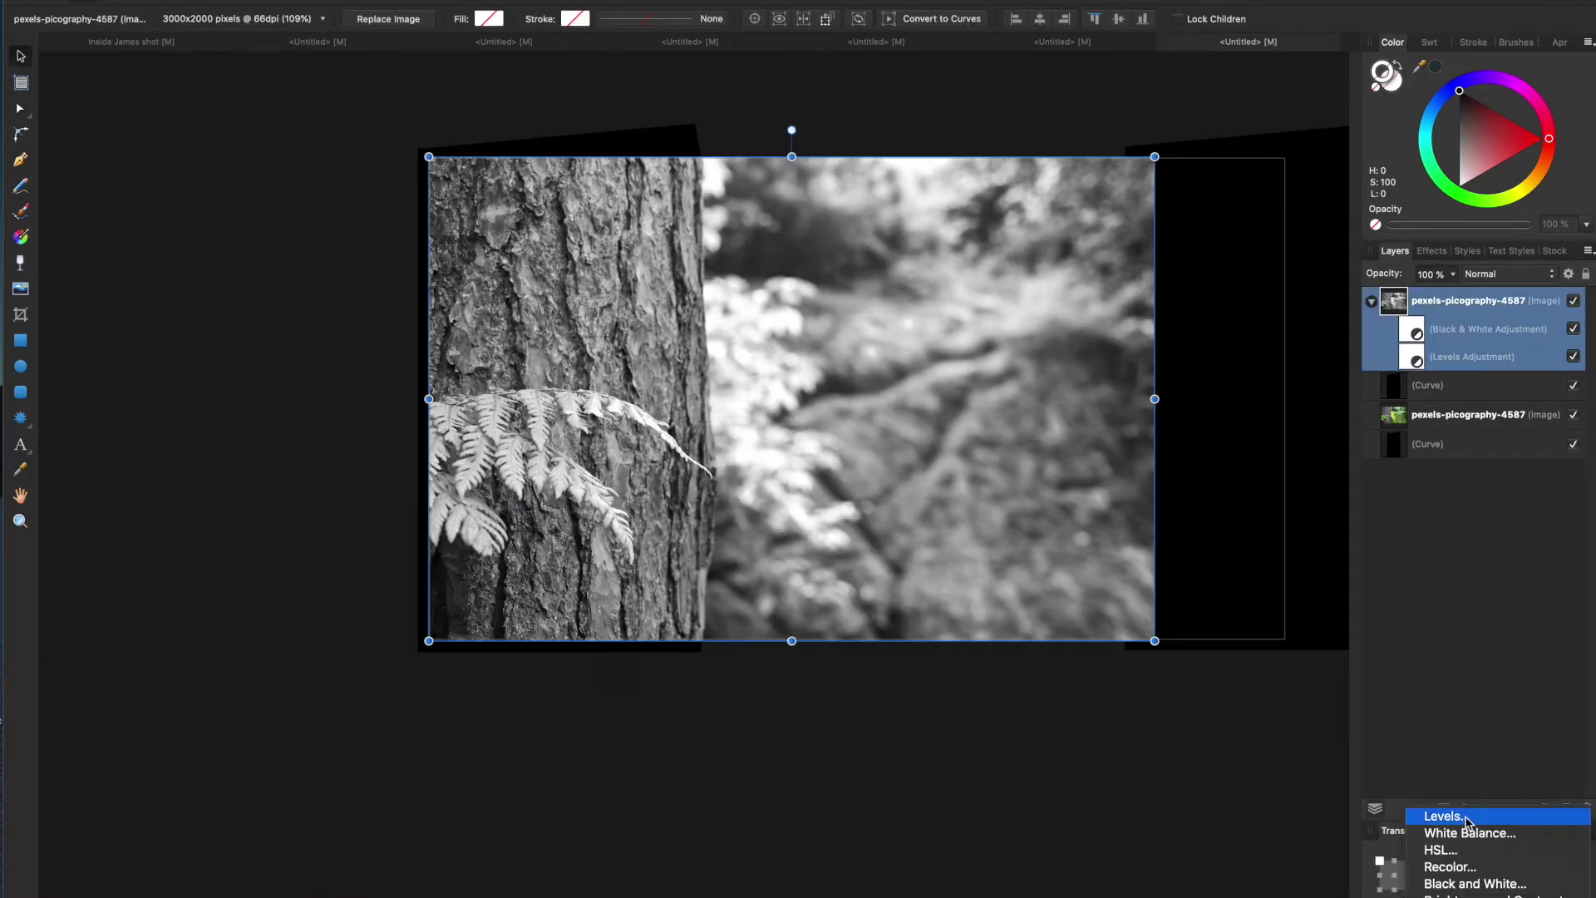
click(1467, 819)
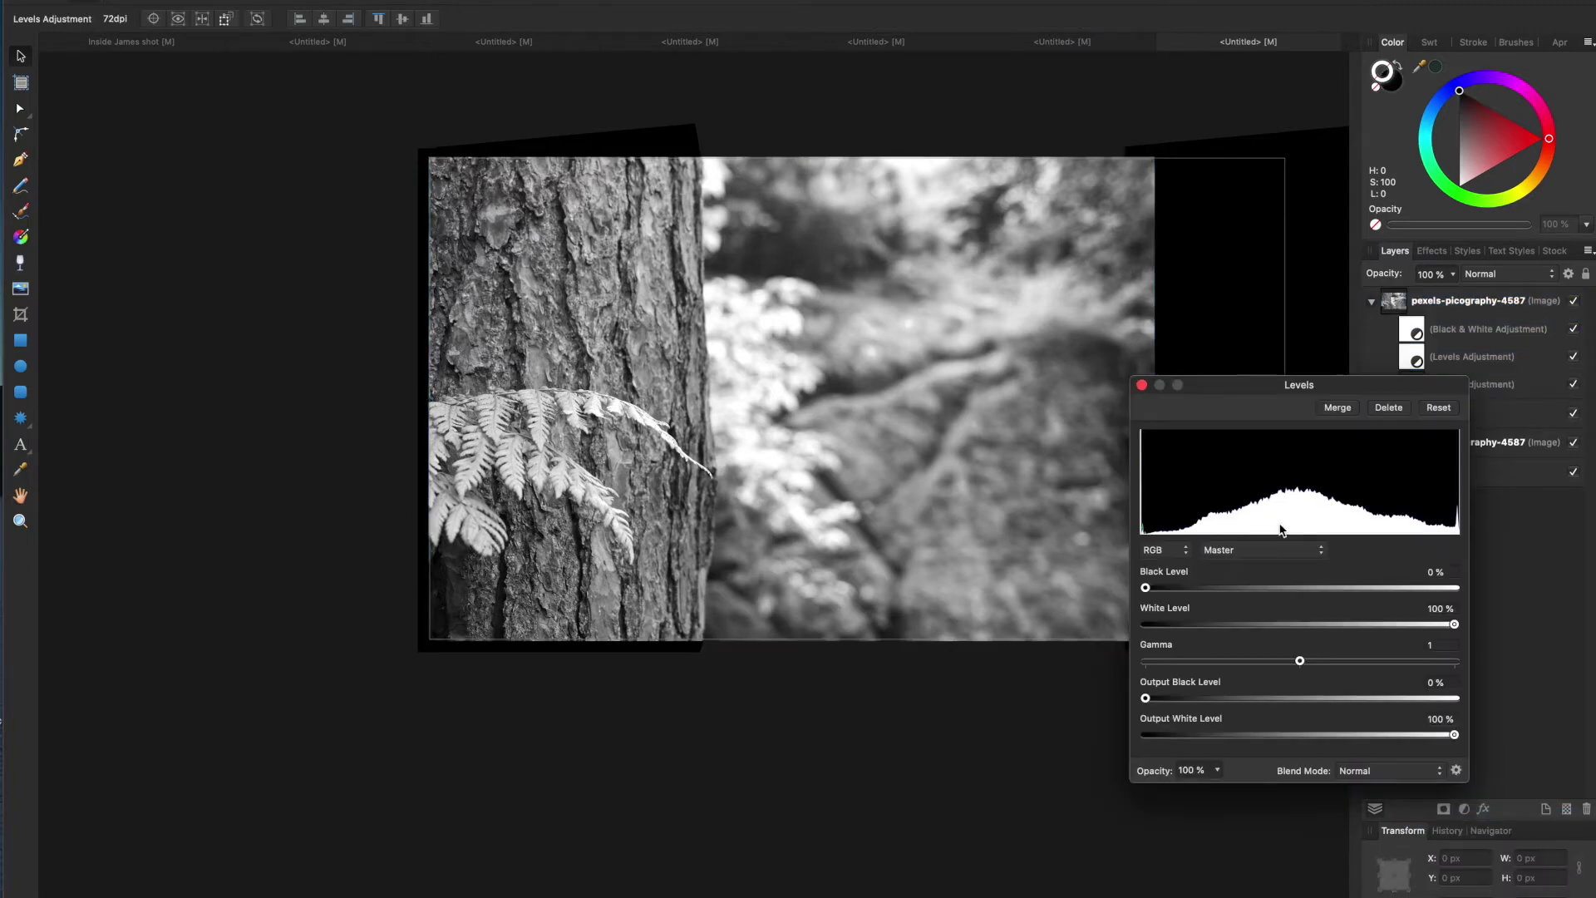
drag(1203, 590, 1250, 591)
drag(1453, 624, 1364, 625)
drag(1249, 588, 1213, 589)
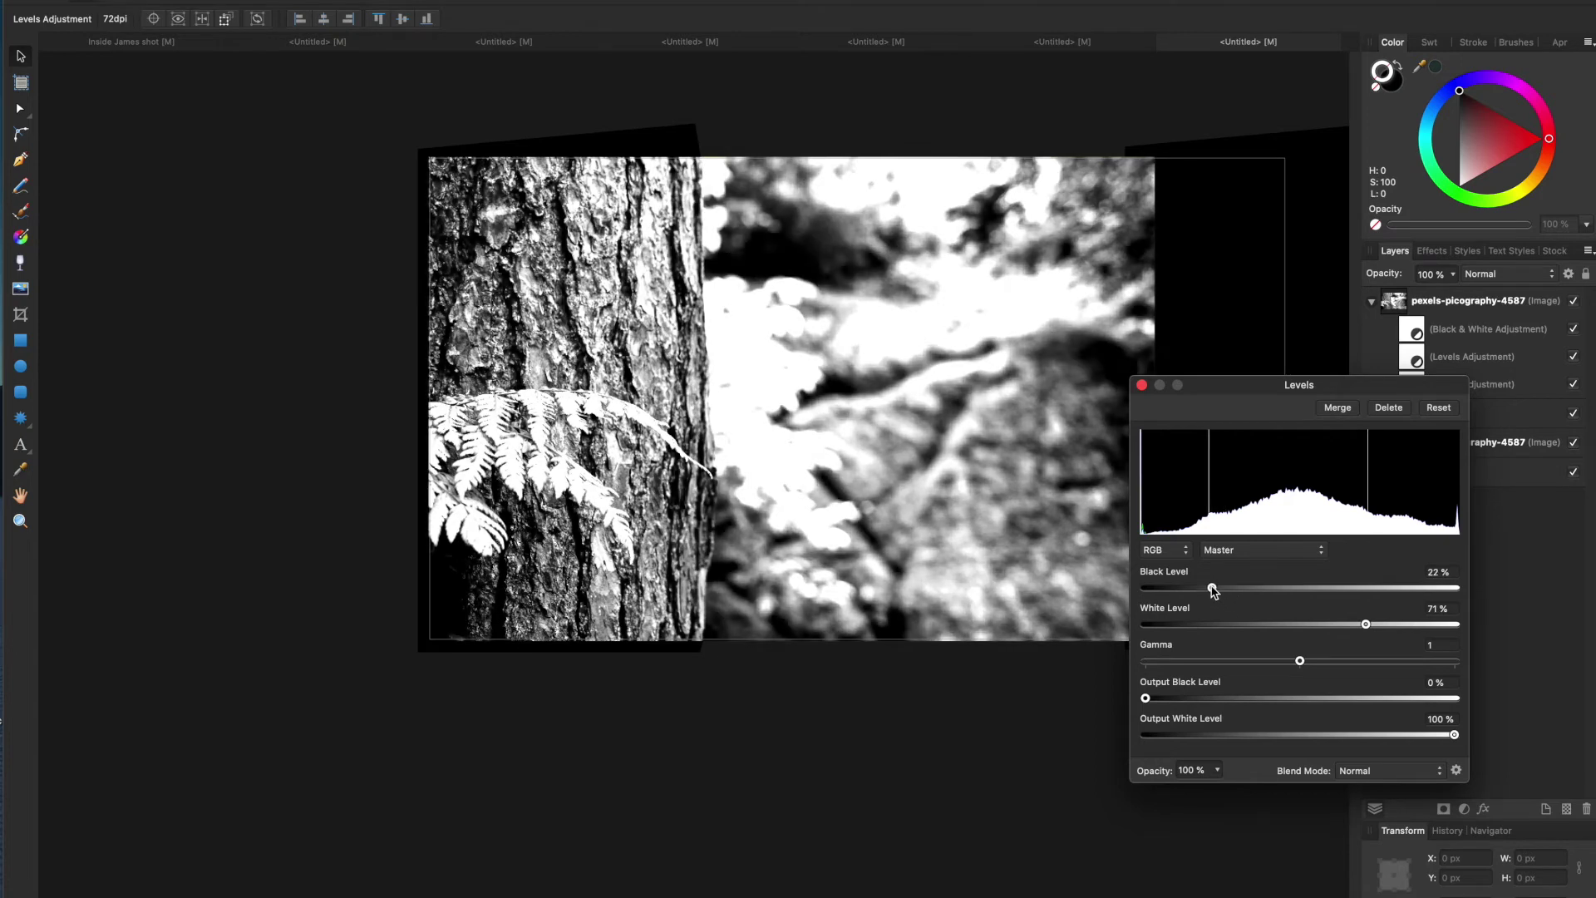
click(1141, 384)
click(200, 366)
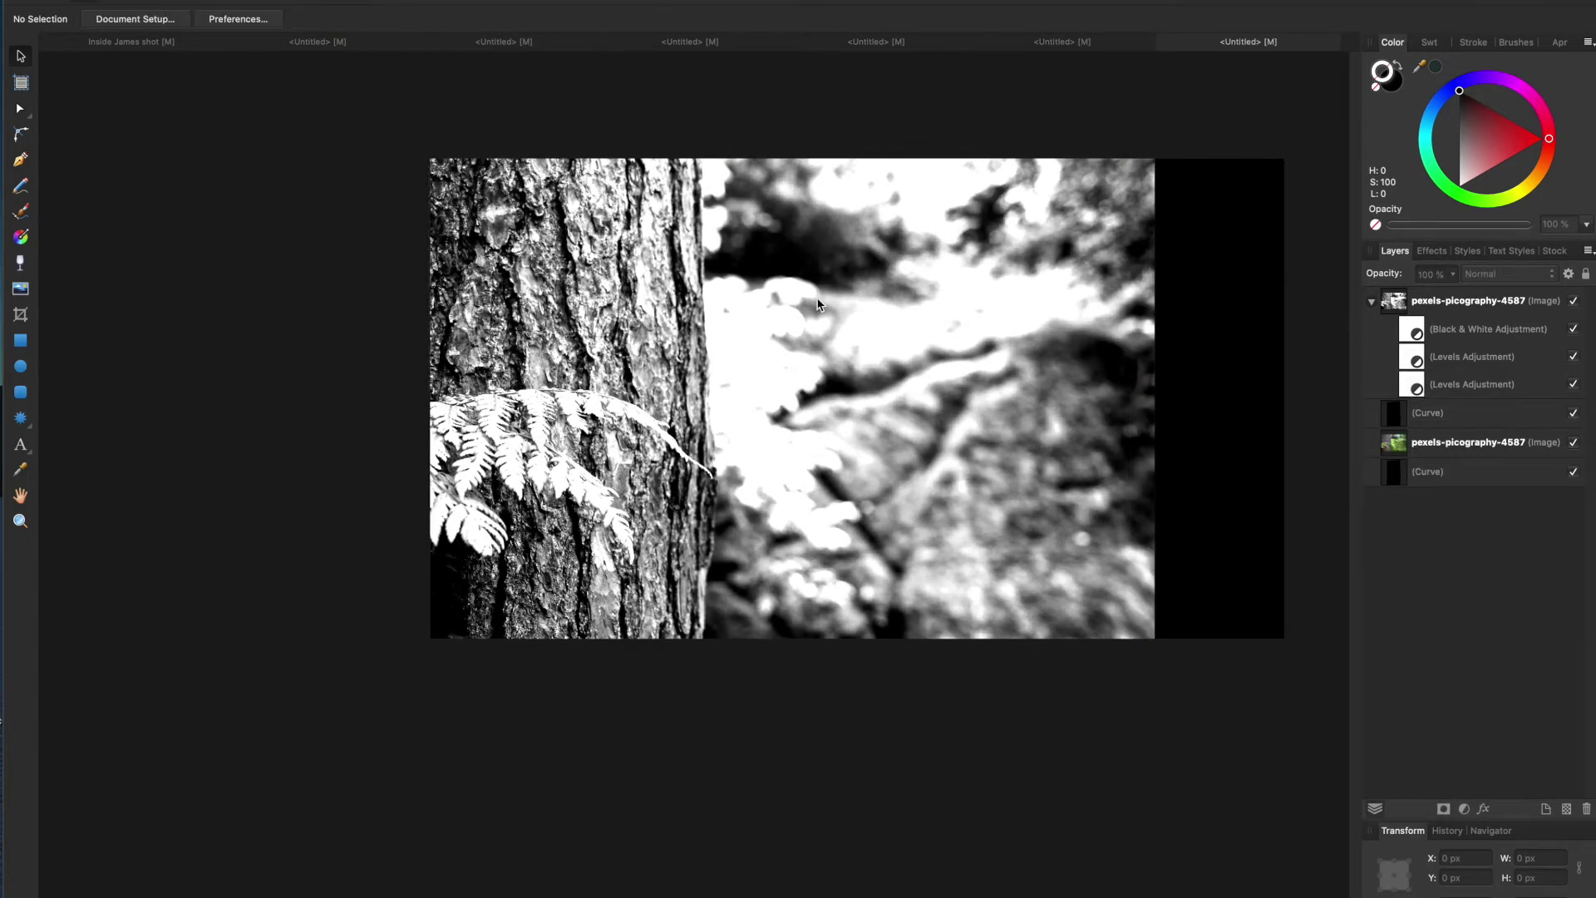
Rasterize the adjusted black-and-white bark photo to a mask.
click(1372, 302)
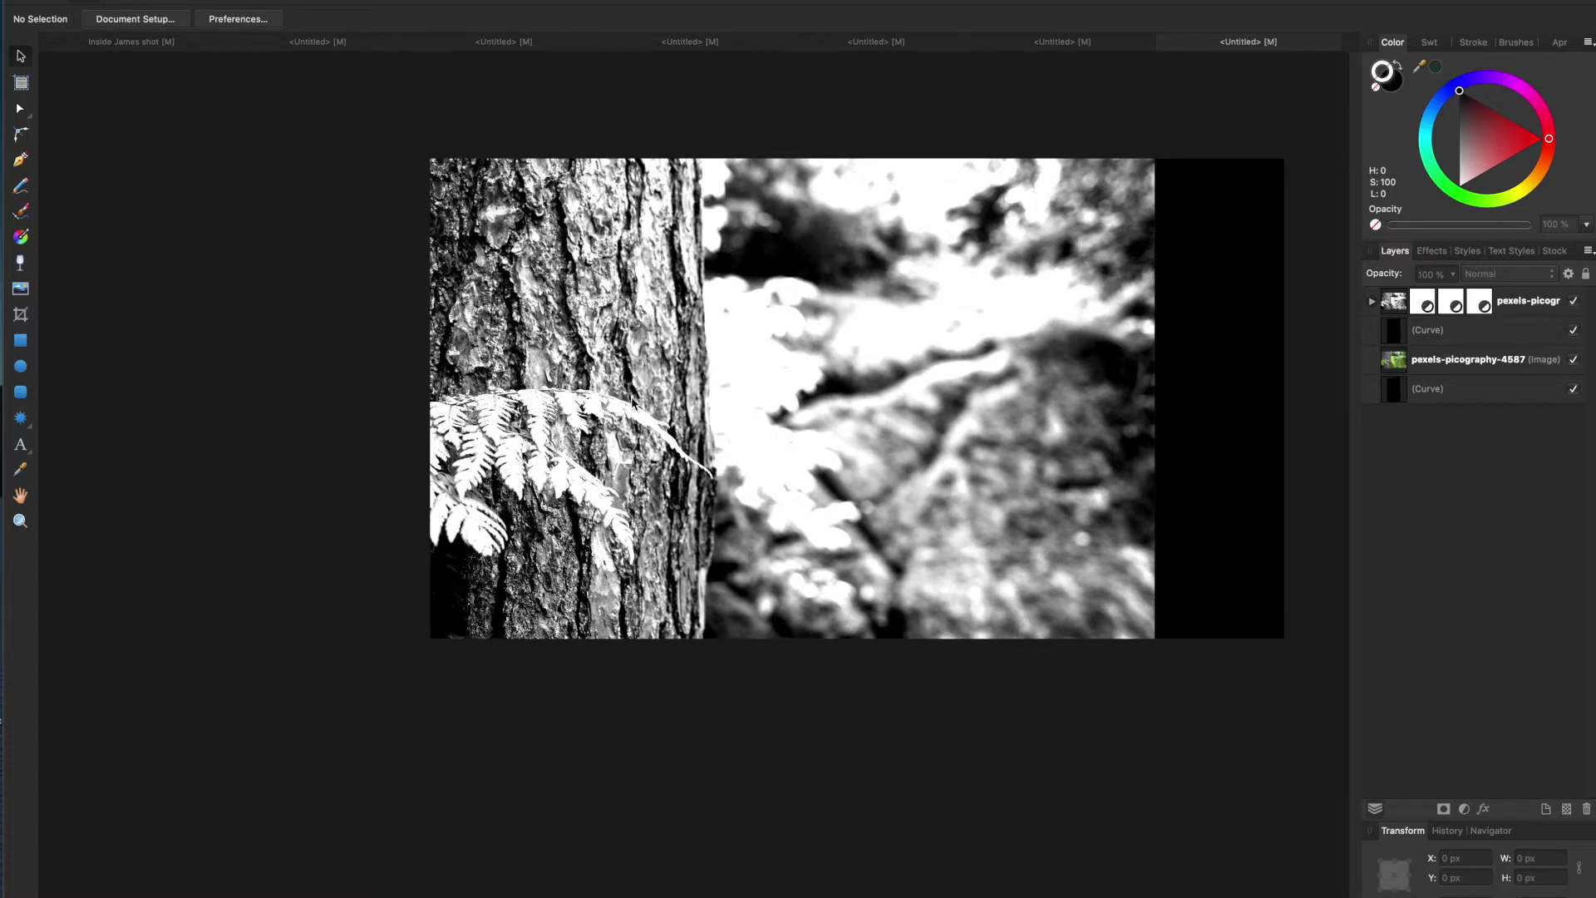
click(761, 314)
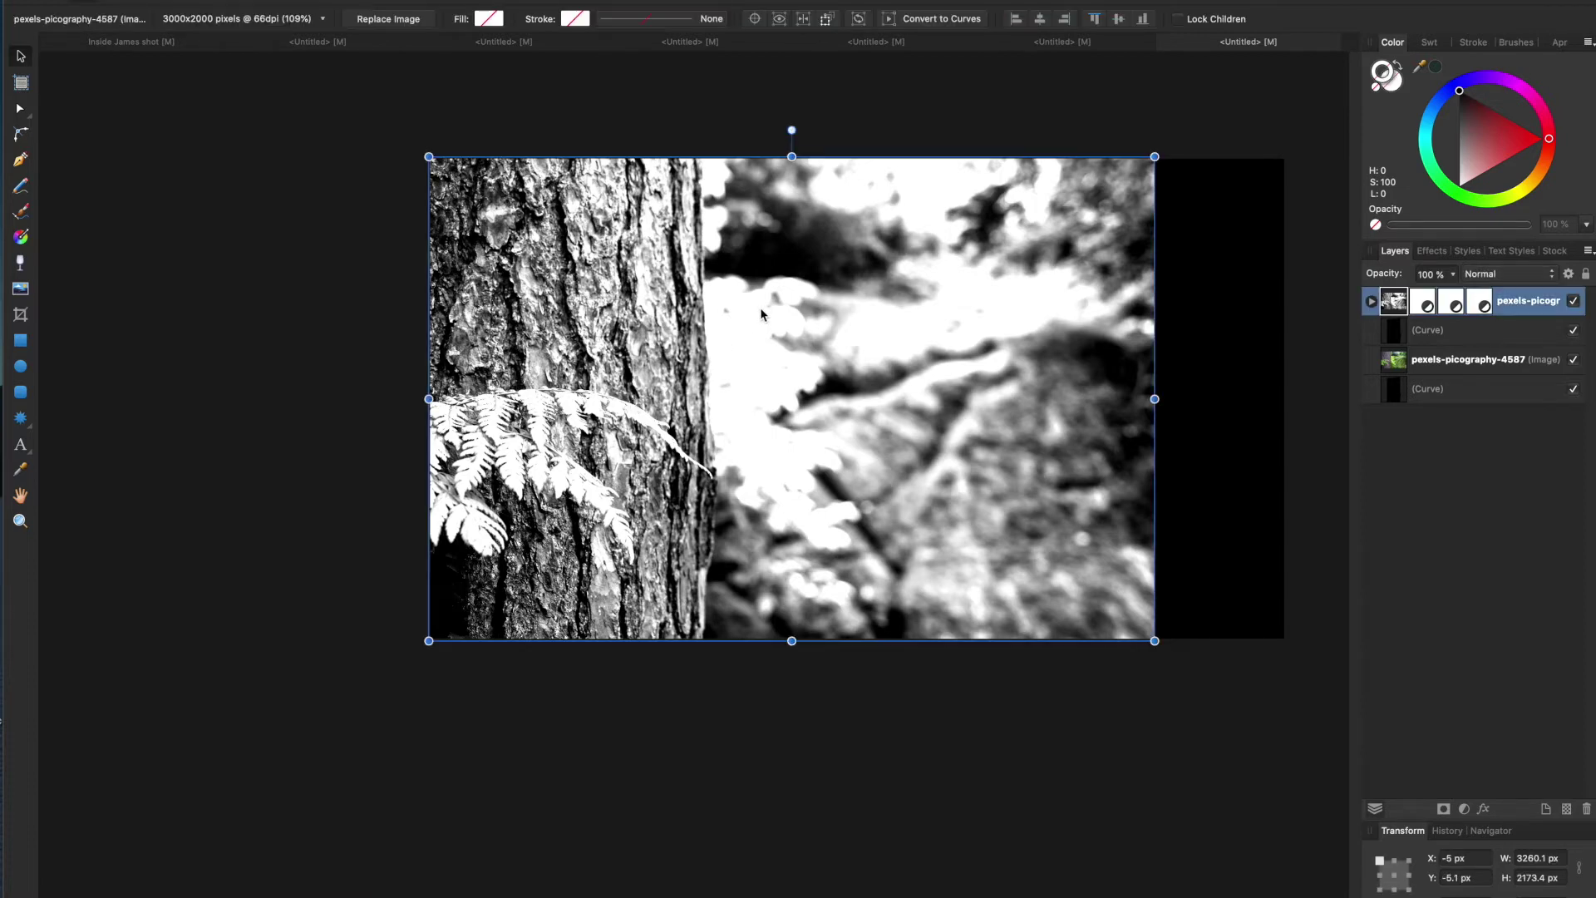
right_click(742, 347)
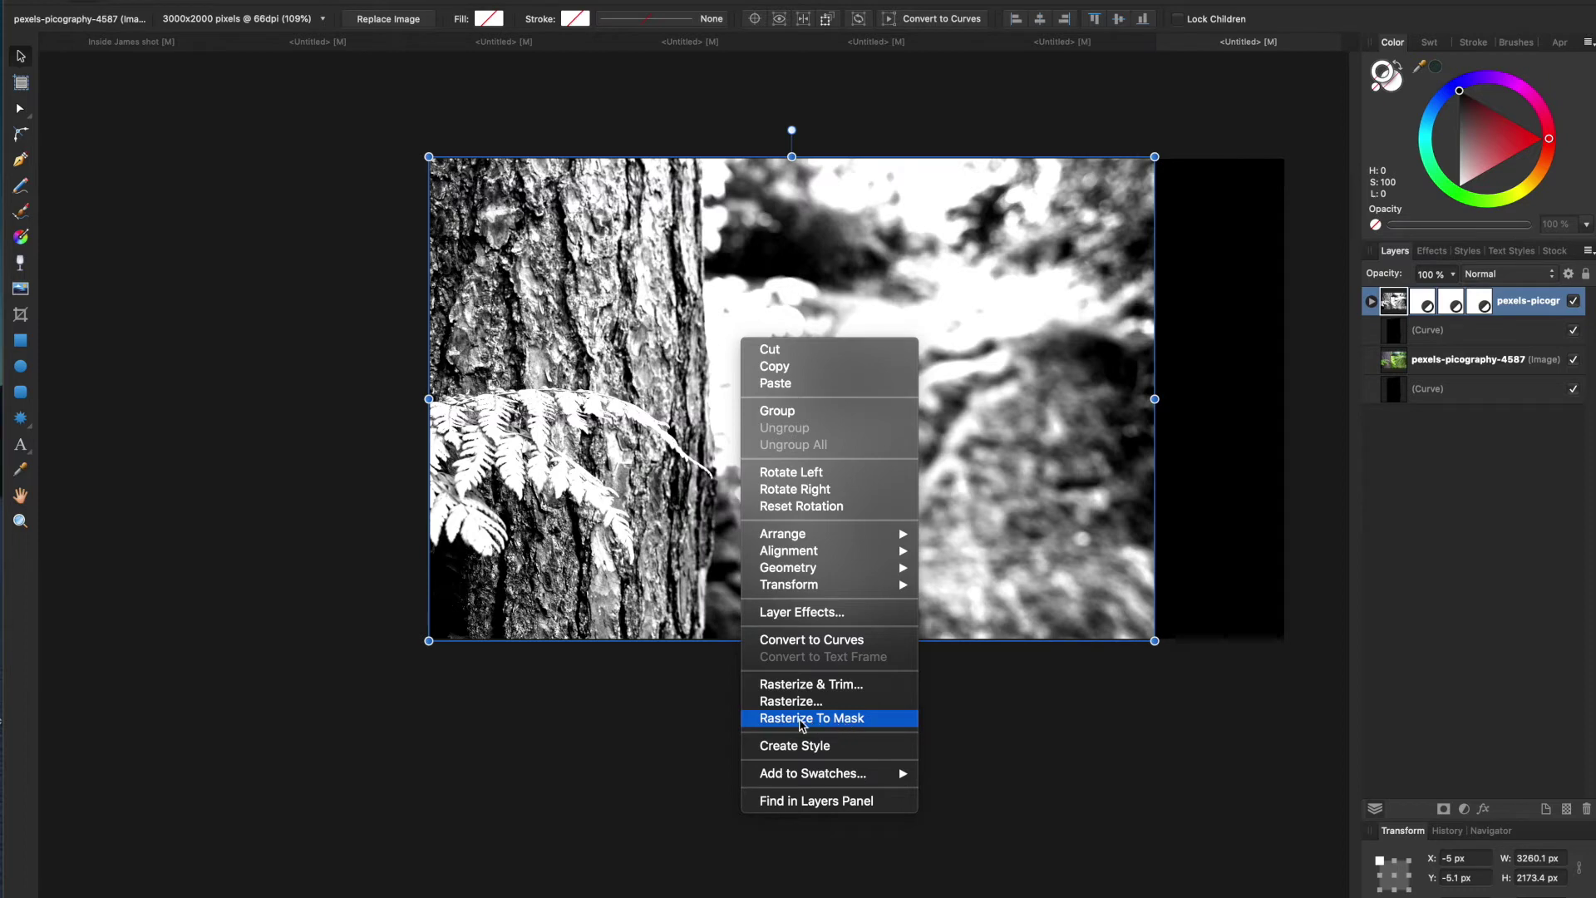
click(802, 718)
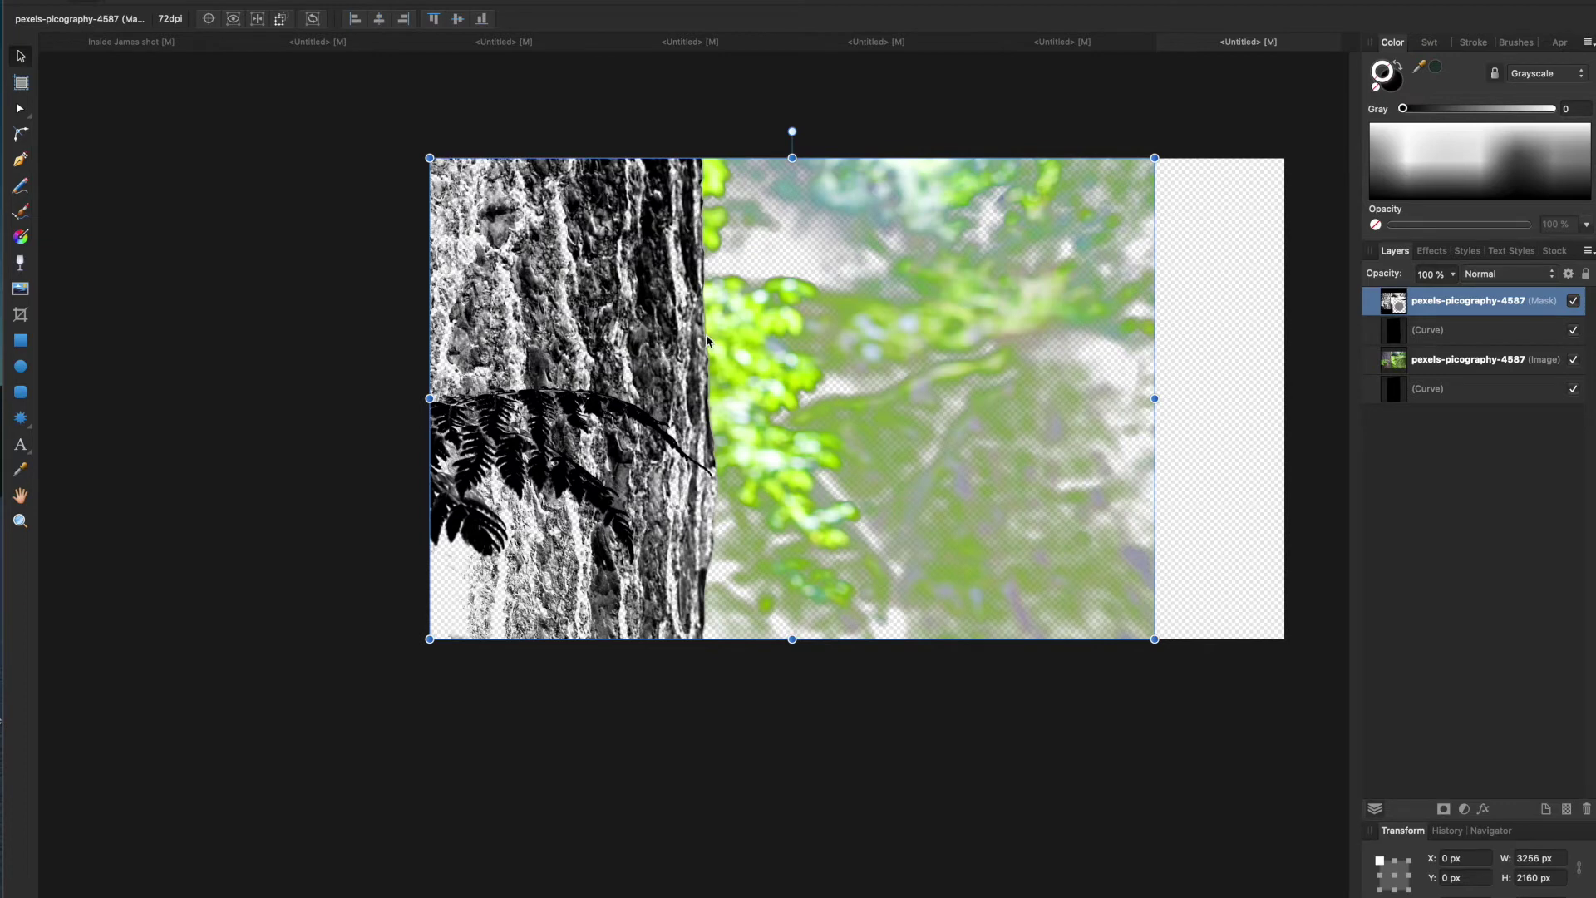
Apply the mask layer to the torn-edge Curve shape below it with Mask to Below.
right_click(1451, 305)
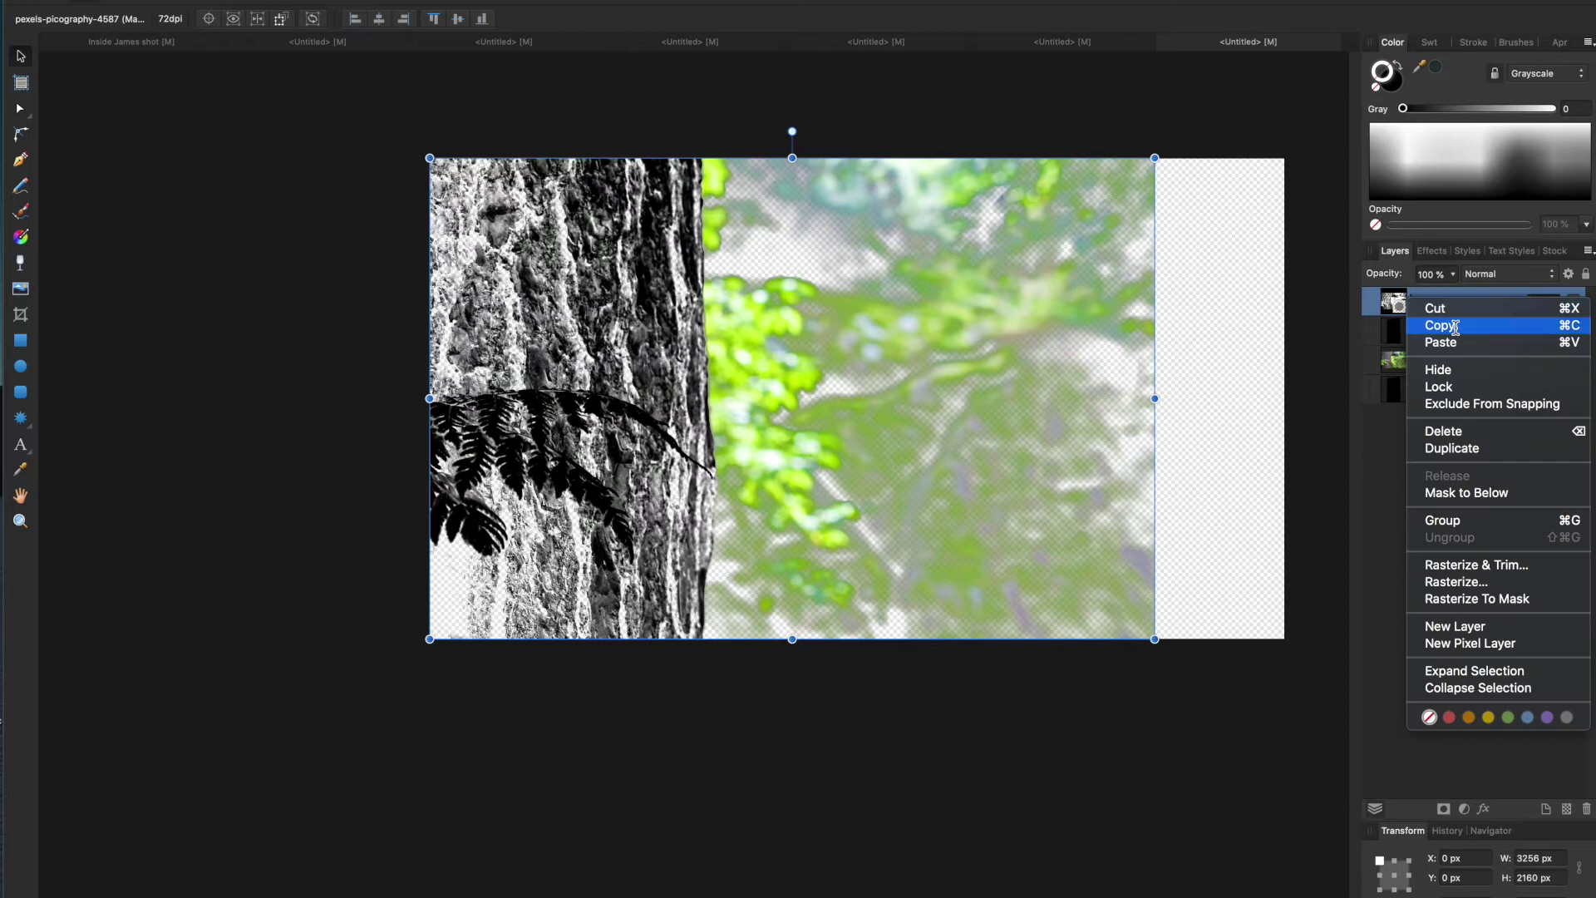
click(1398, 469)
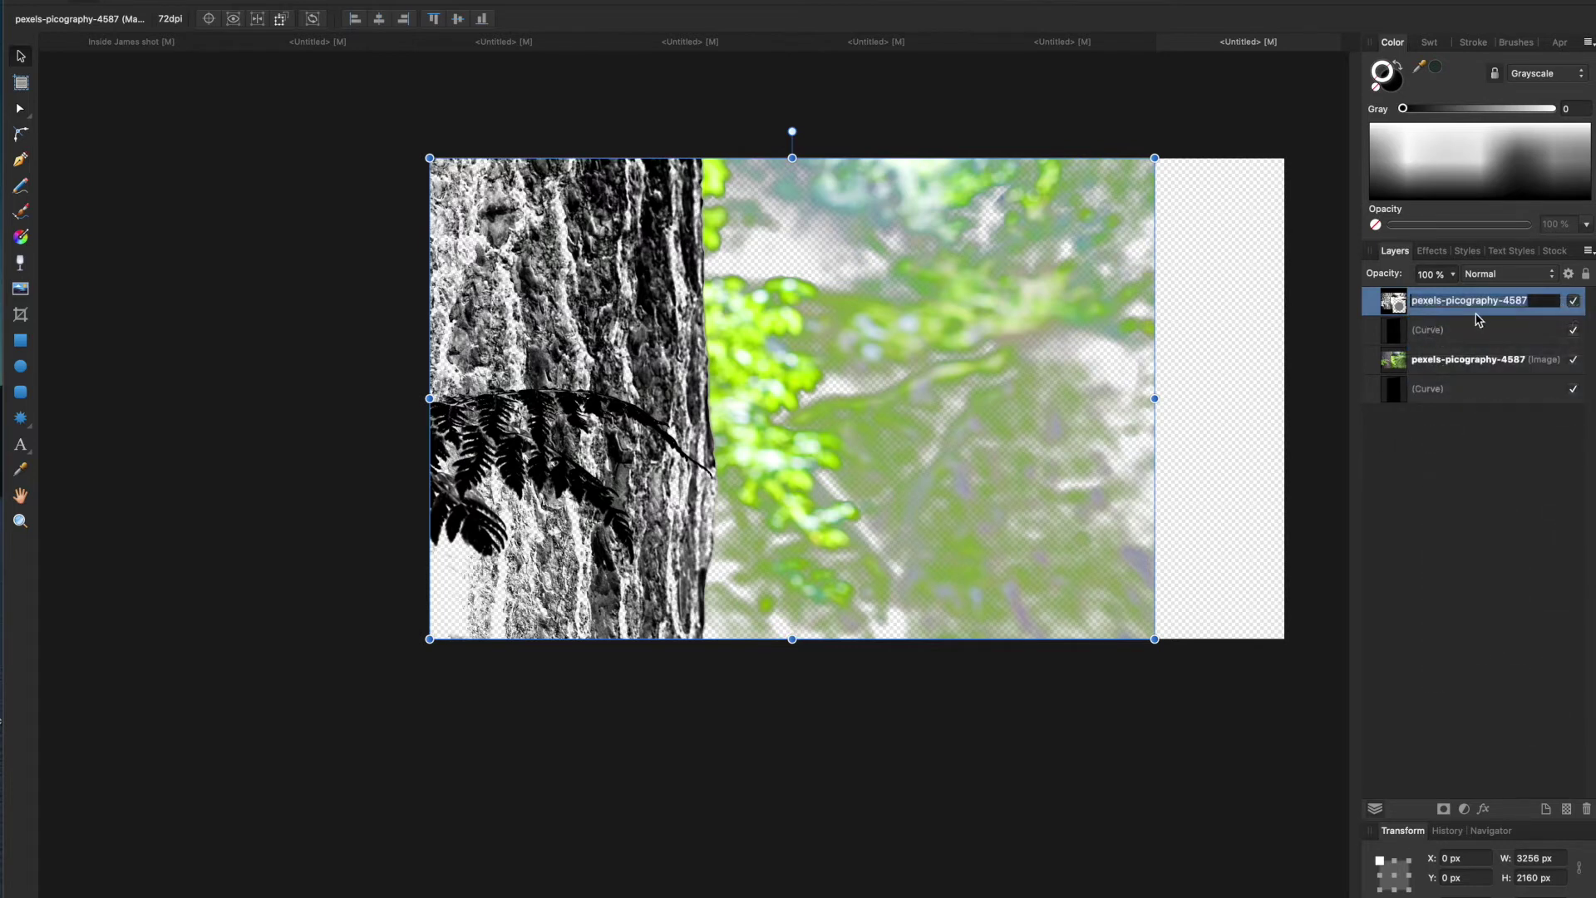
click(1460, 427)
click(1454, 303)
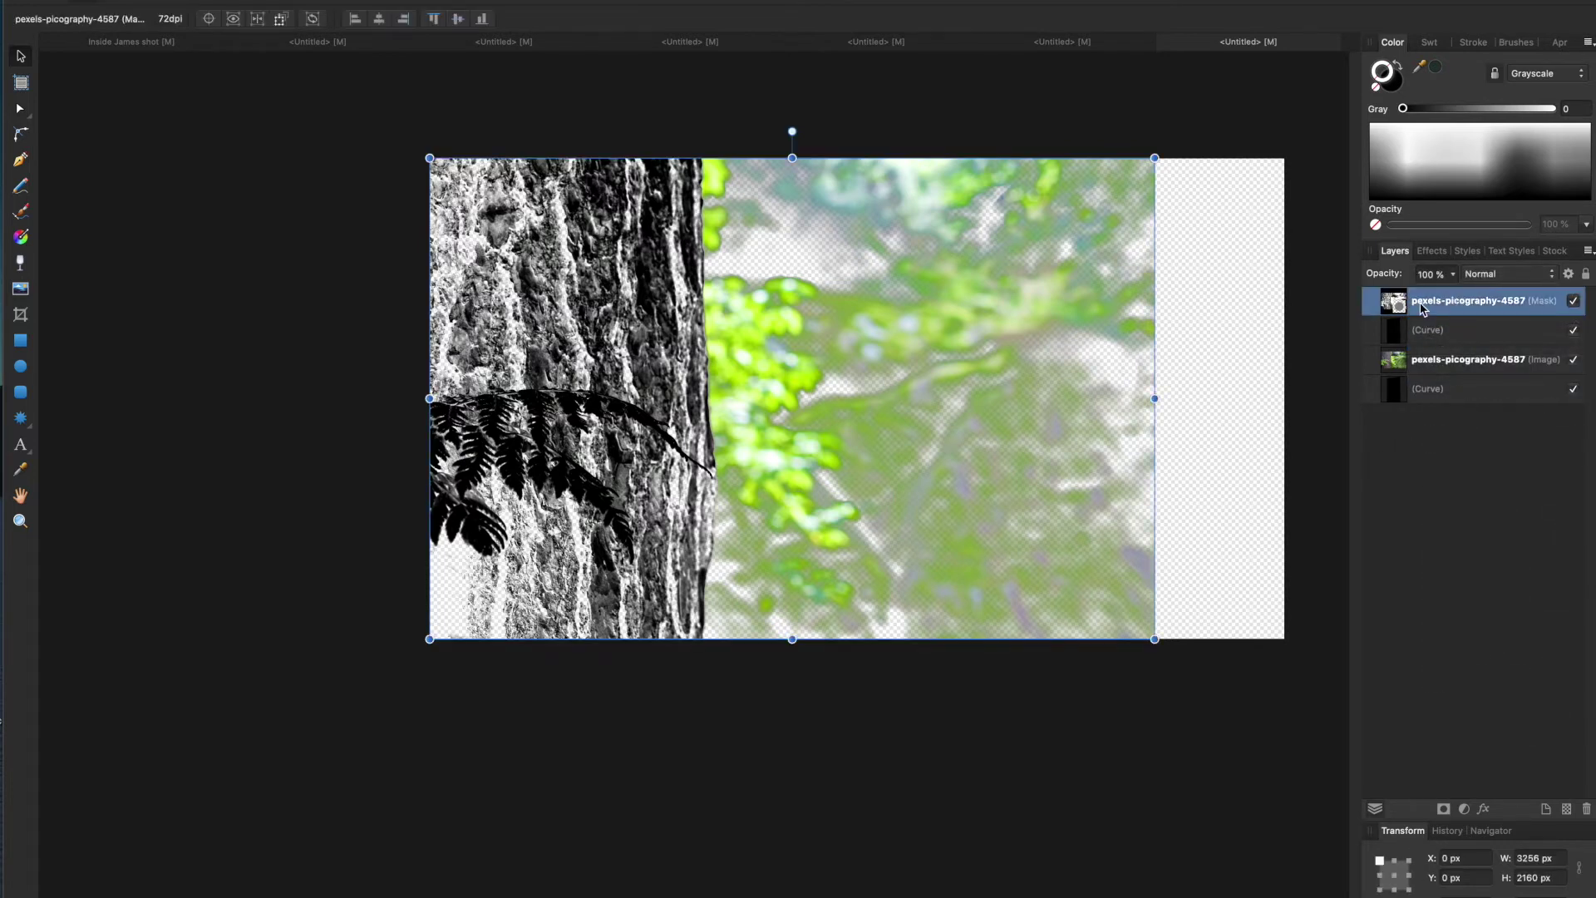
right_click(1421, 309)
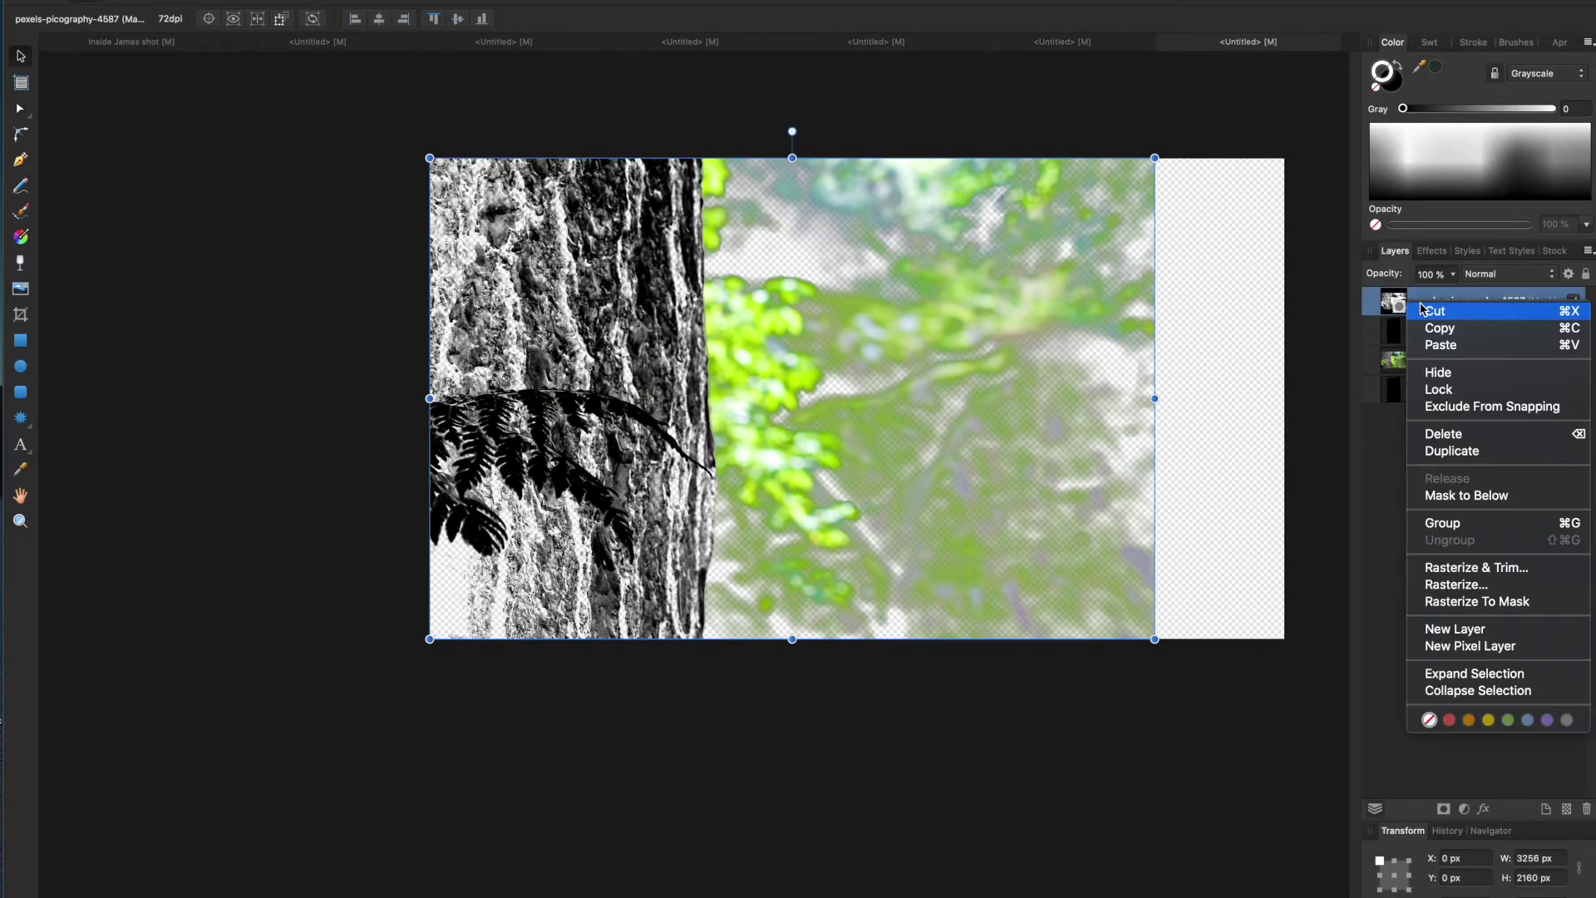
click(1451, 497)
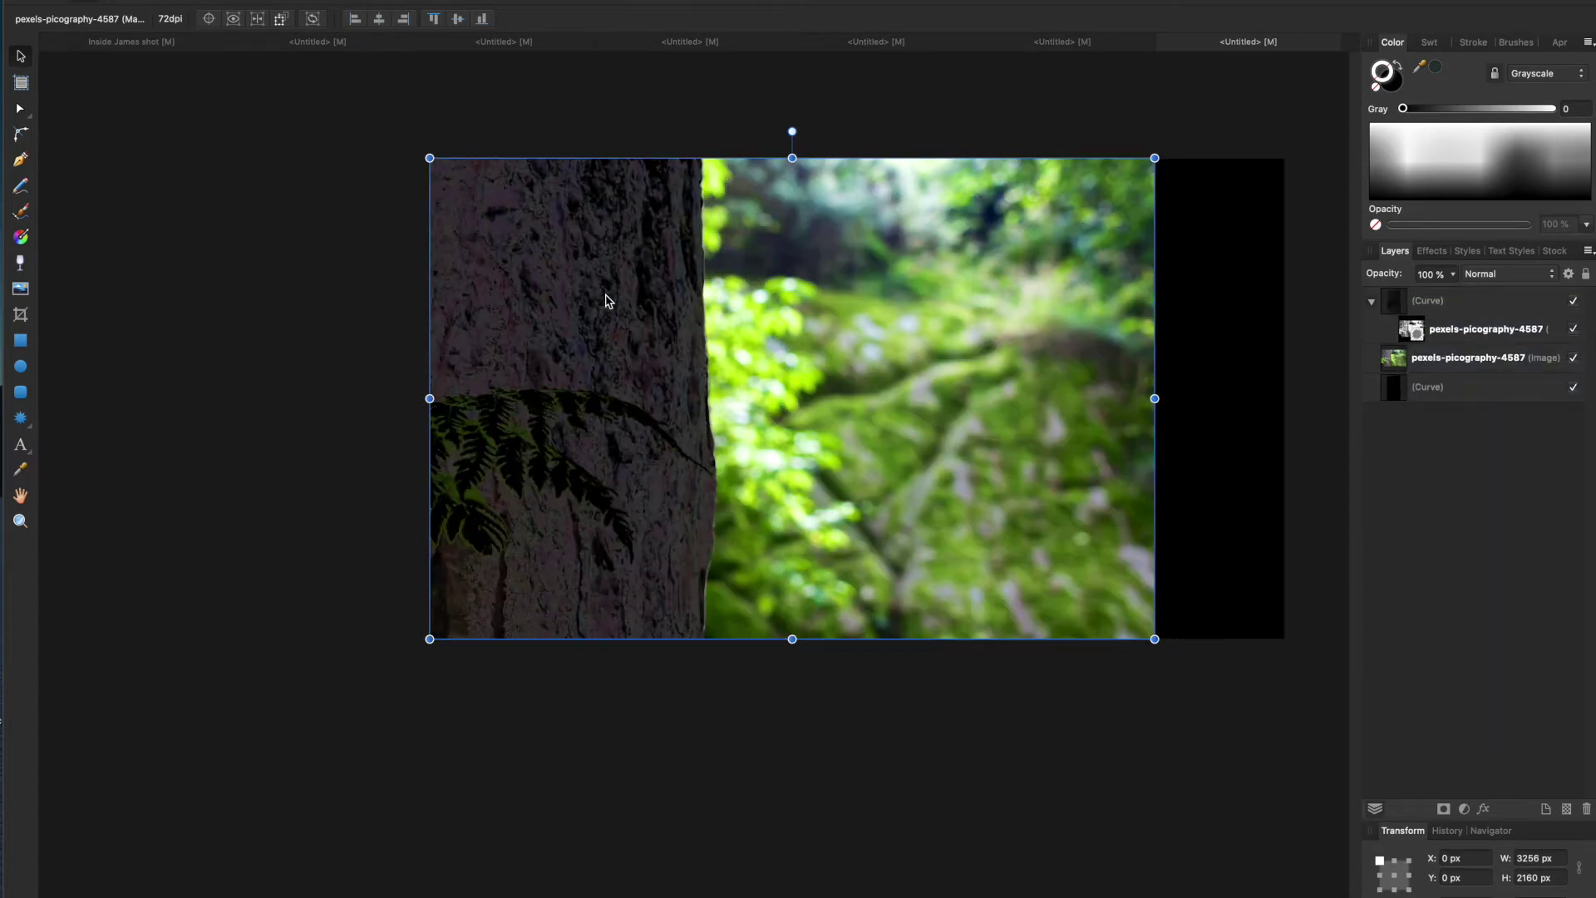
Move the masked bark image group toward the right of the artboard.
click(598, 270)
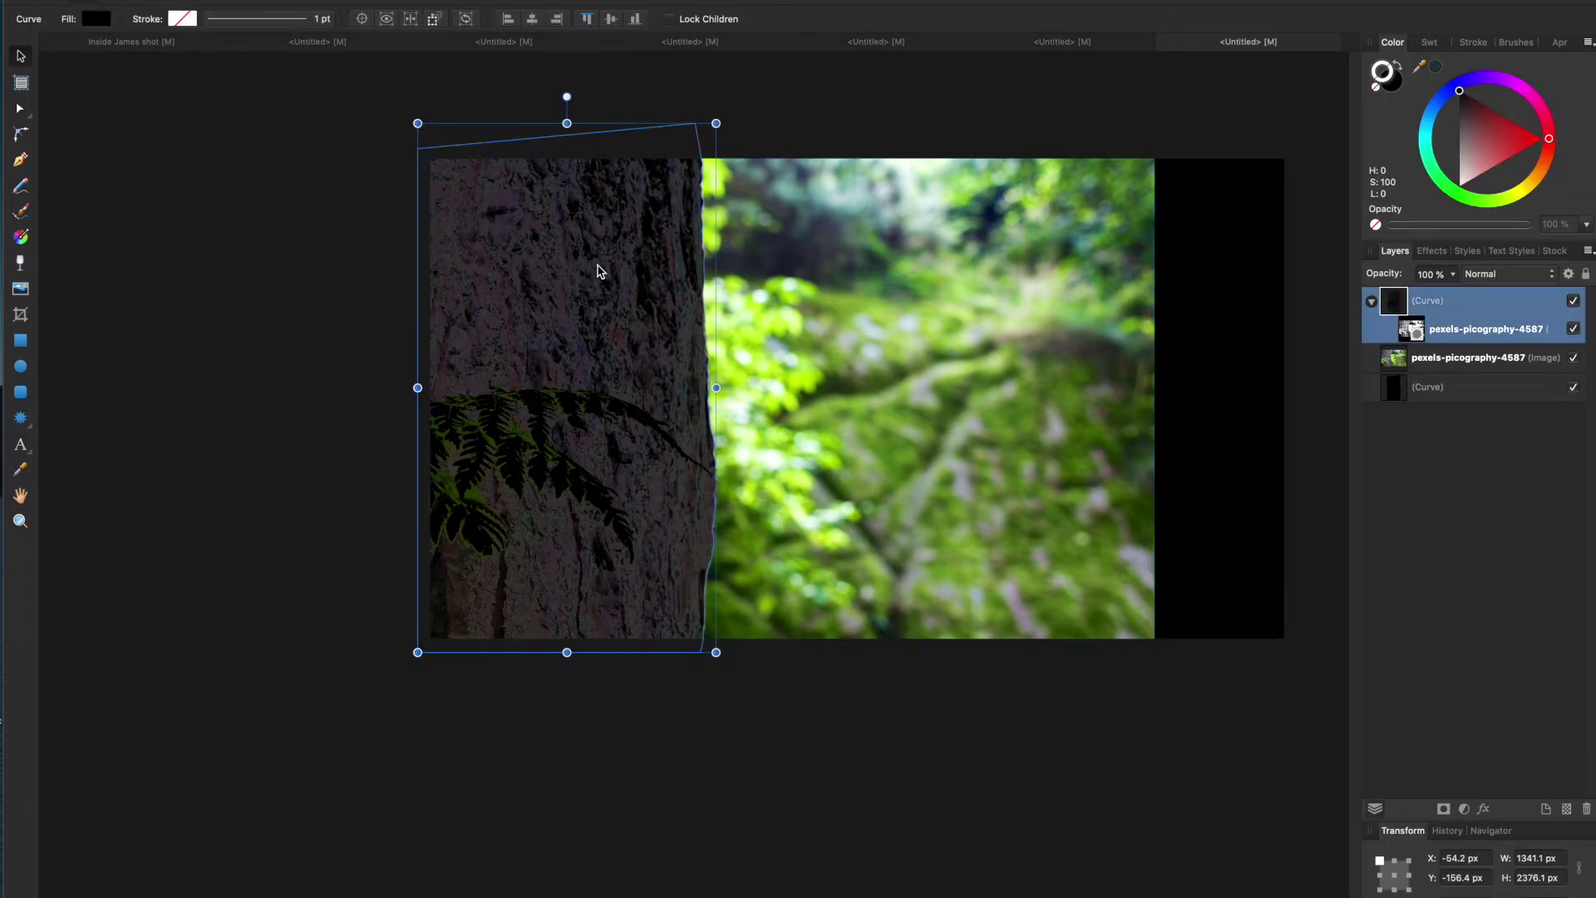
drag(597, 270, 373, 301)
click(632, 314)
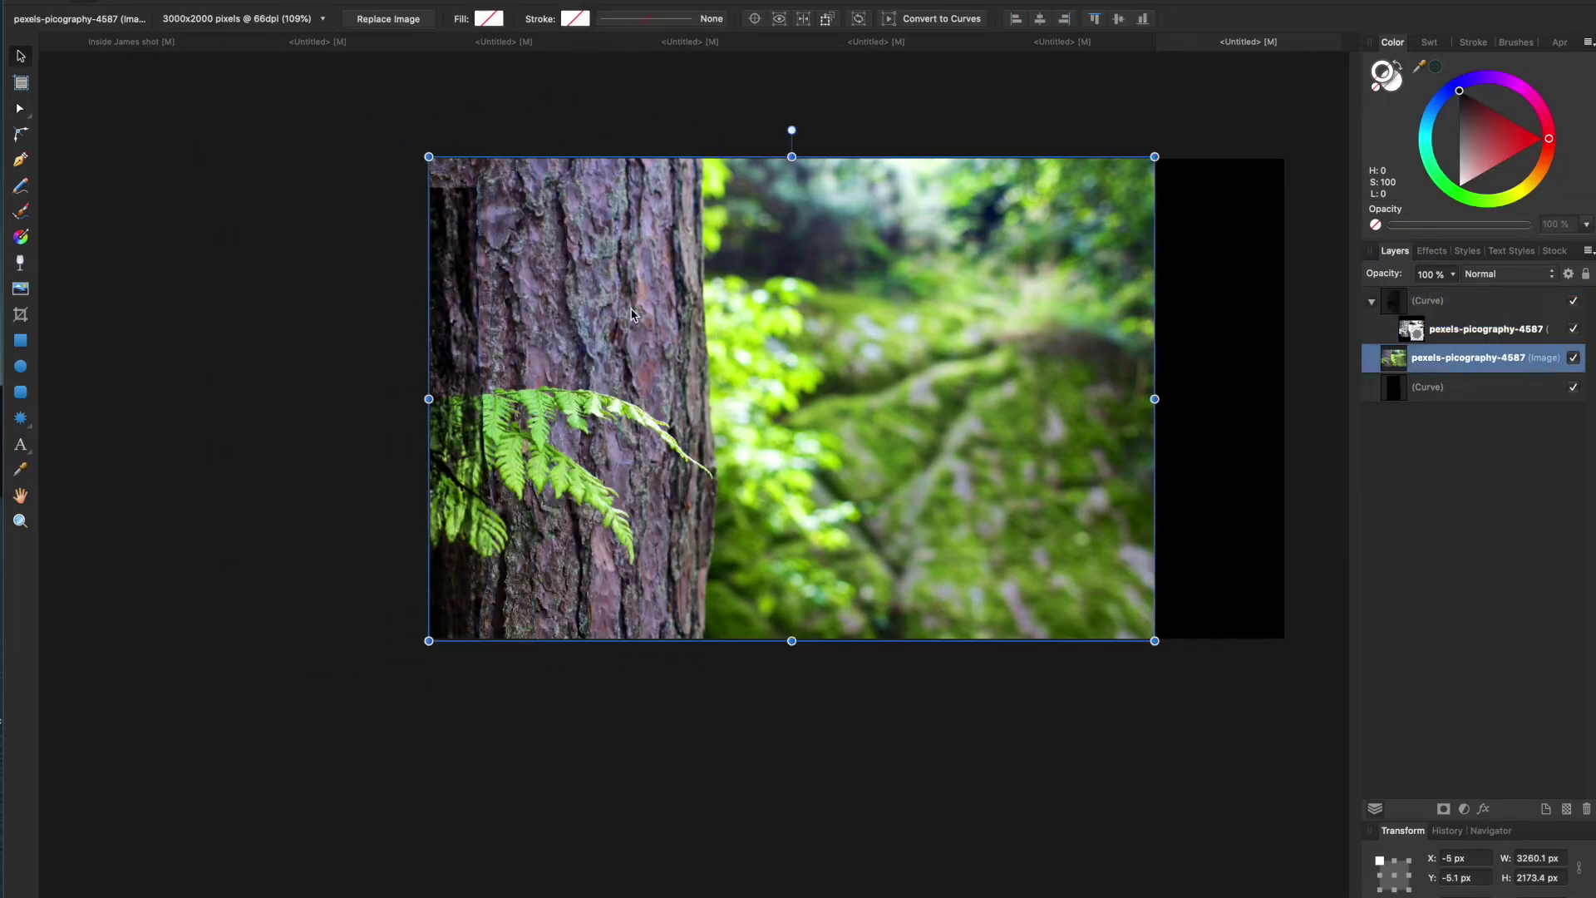
key(Delete)
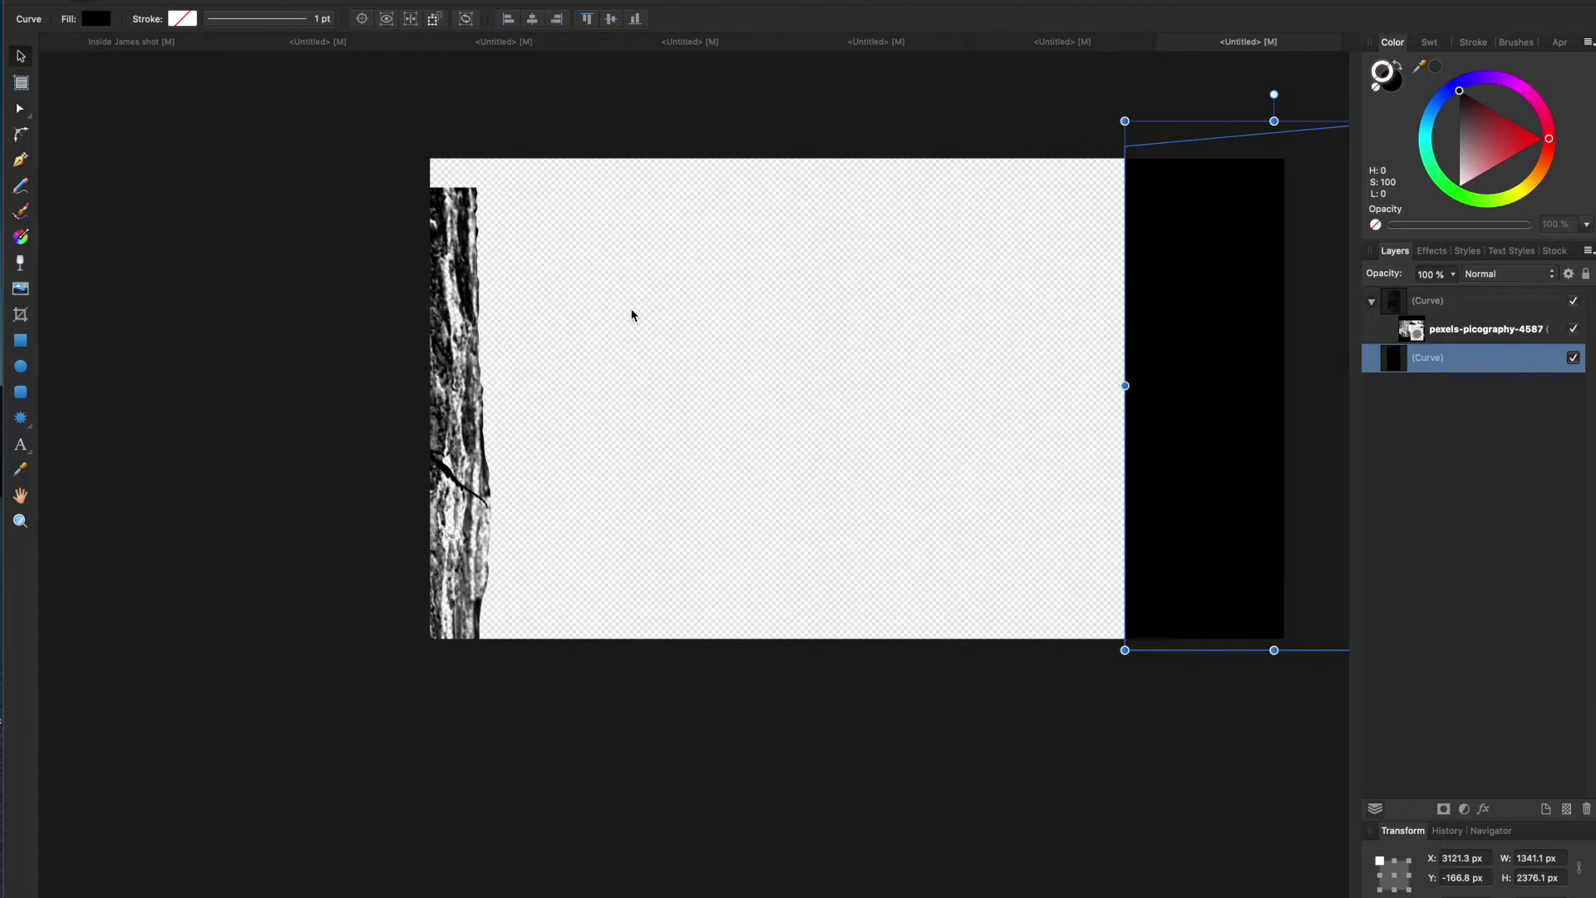
key(super+z)
click(480, 407)
drag(479, 408, 742, 381)
Nudge the black torn-edge shape and give it a deep red-brown fill.
click(1004, 352)
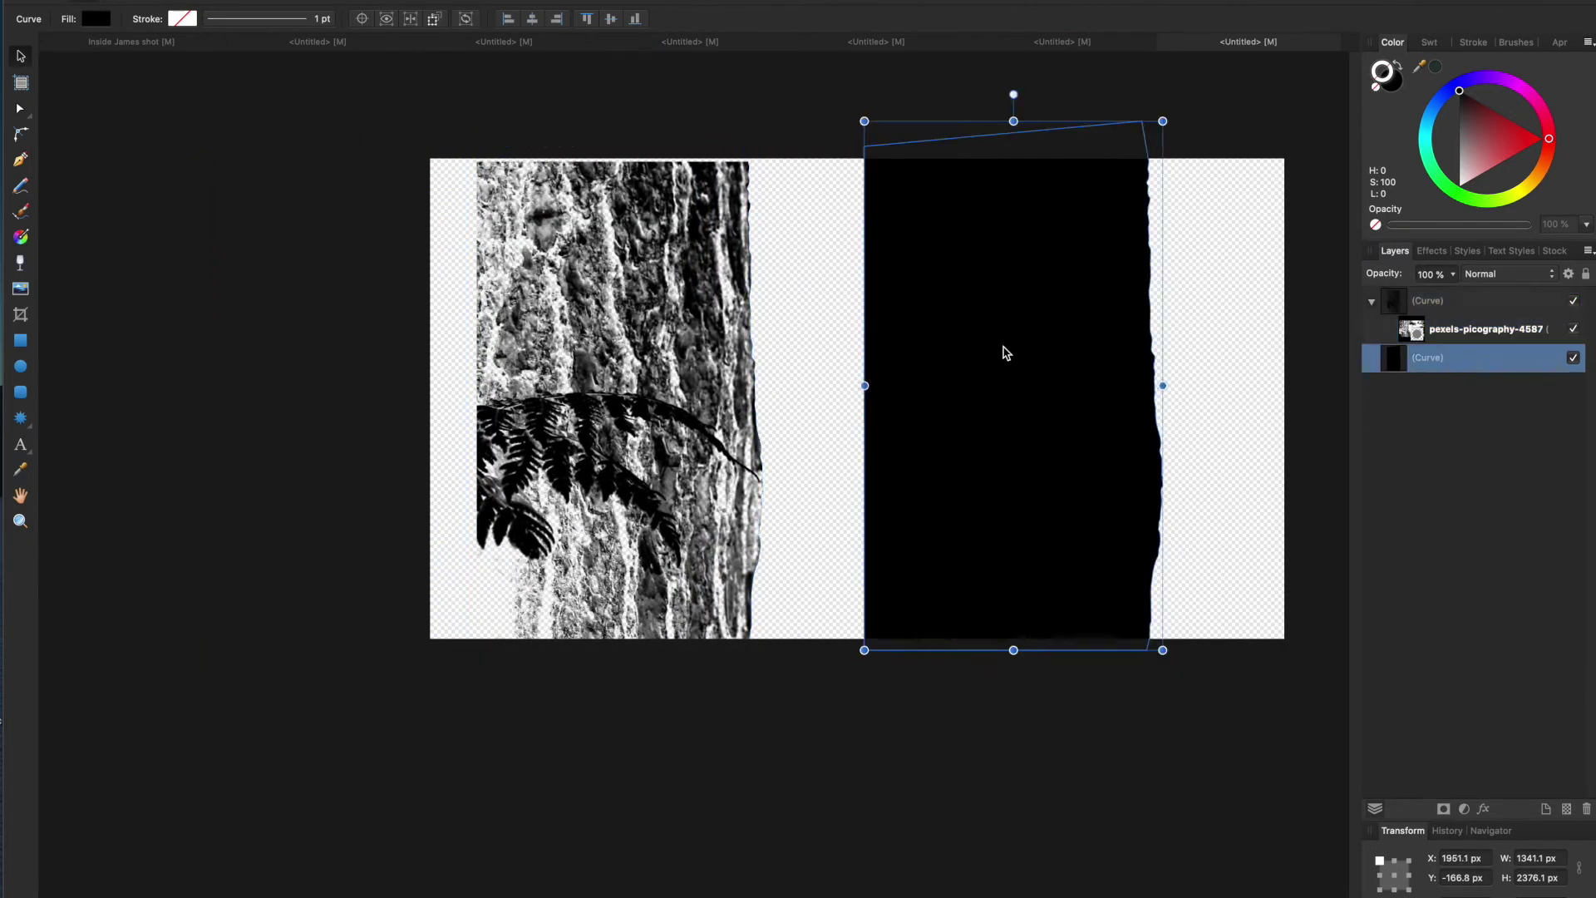
drag(1018, 396, 1036, 386)
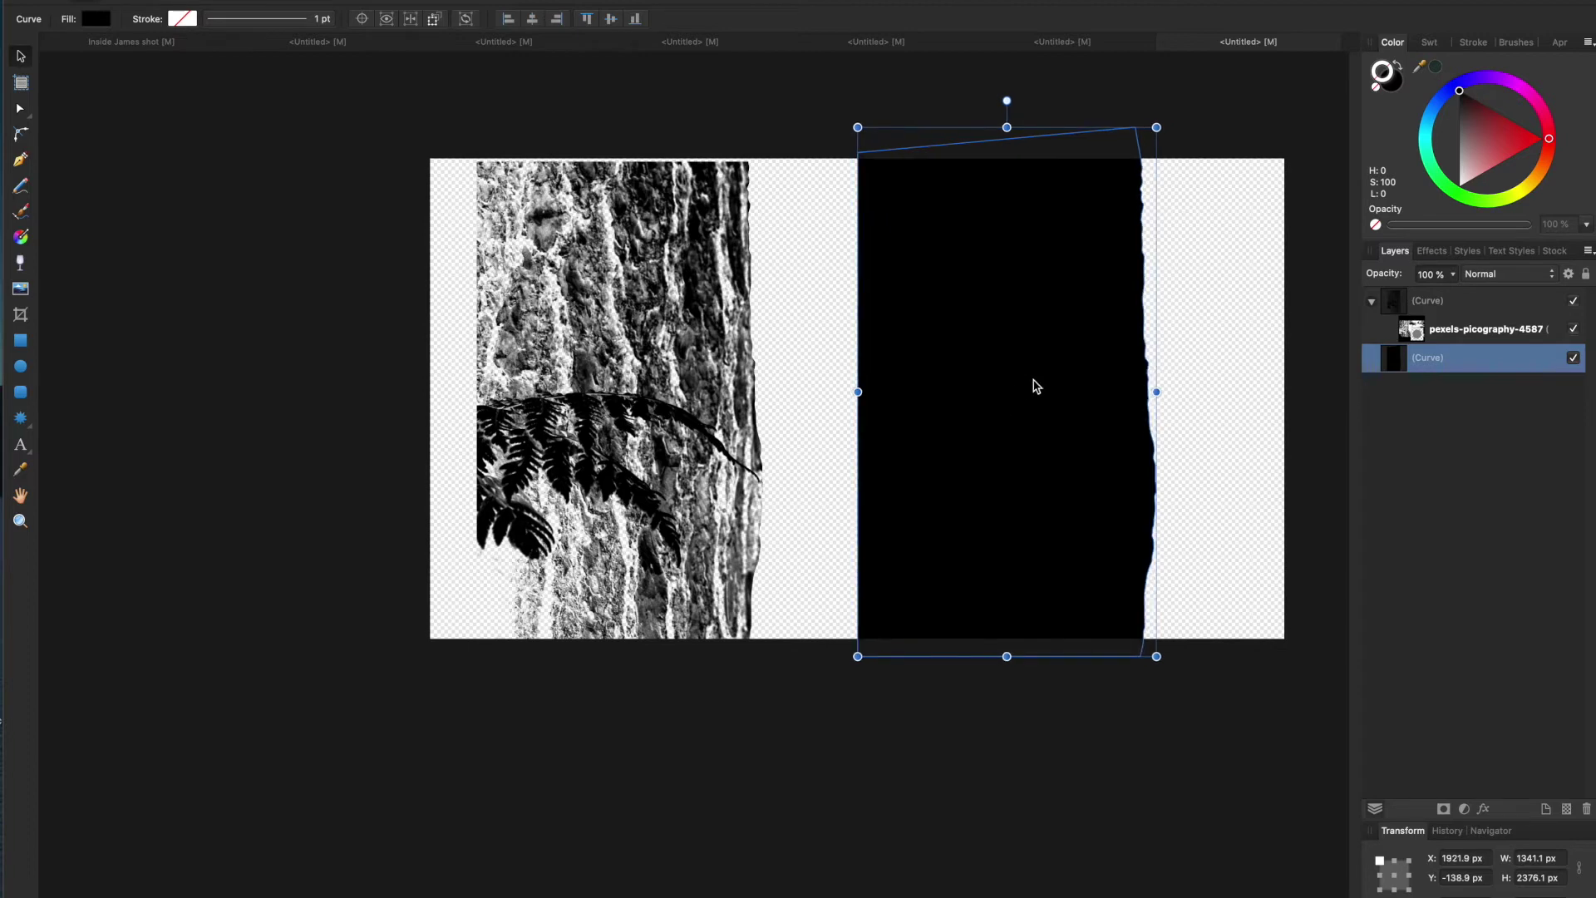
click(1545, 157)
click(1375, 86)
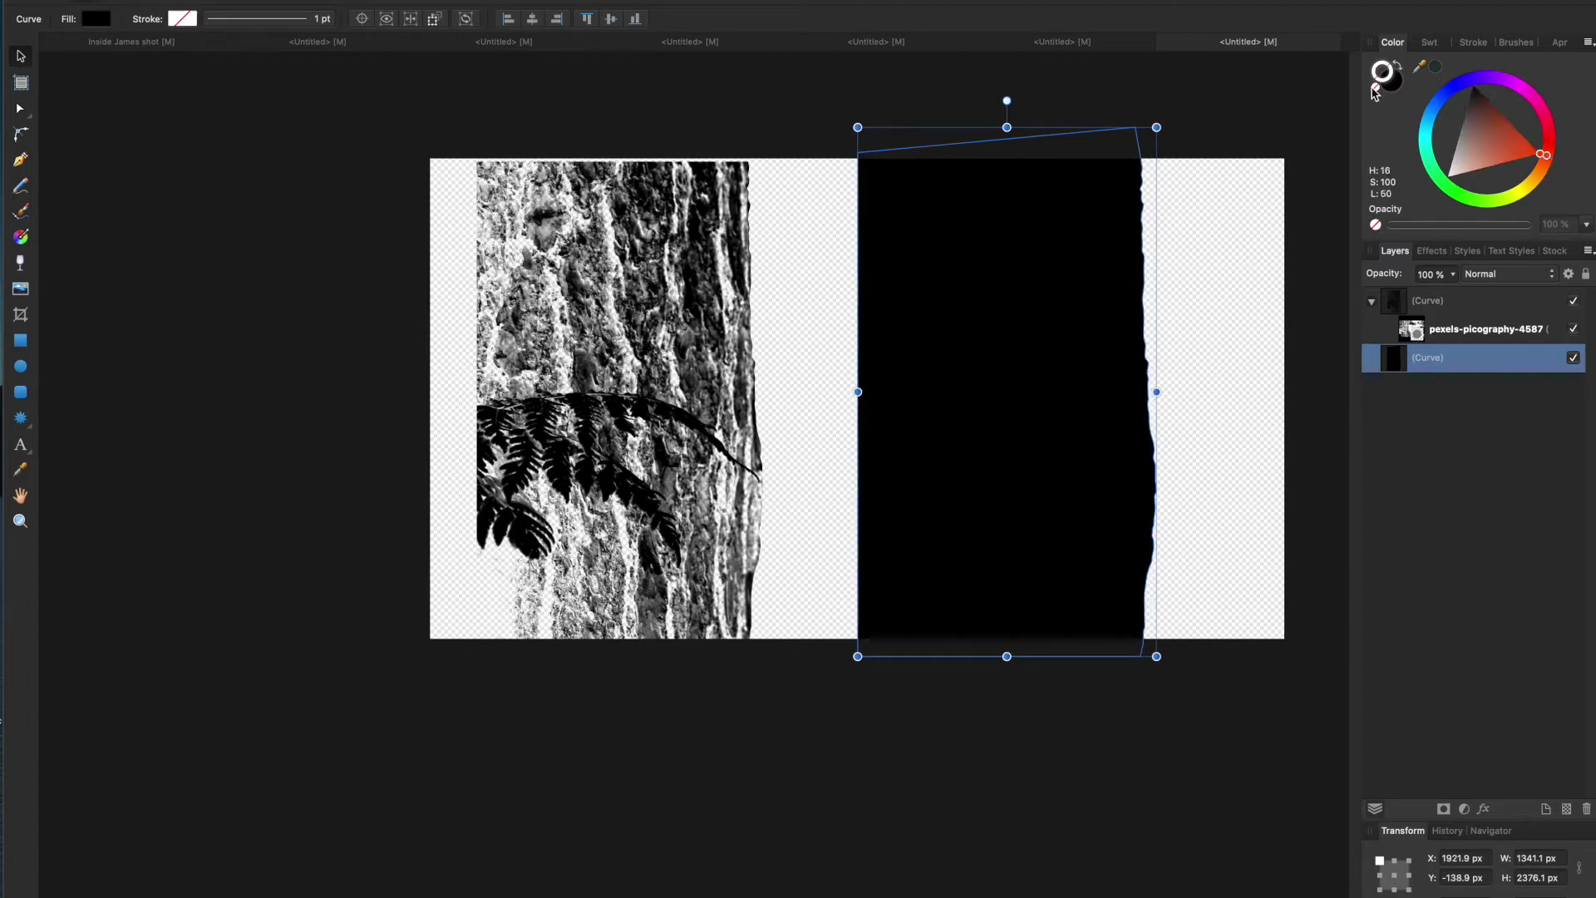
click(1391, 81)
click(1544, 157)
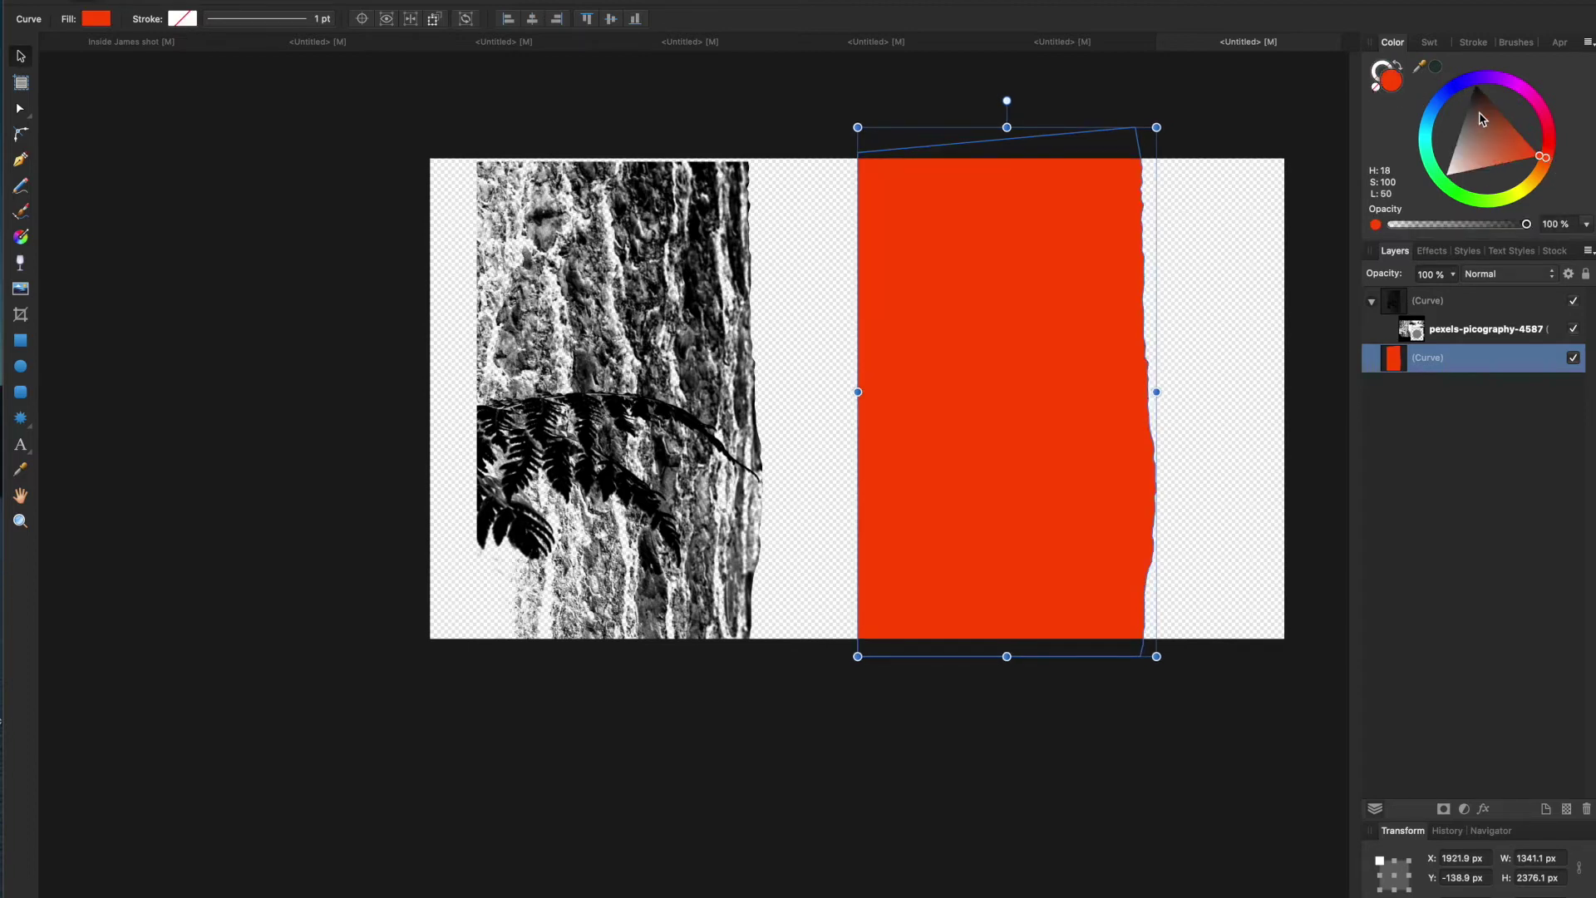
drag(1489, 120, 1487, 101)
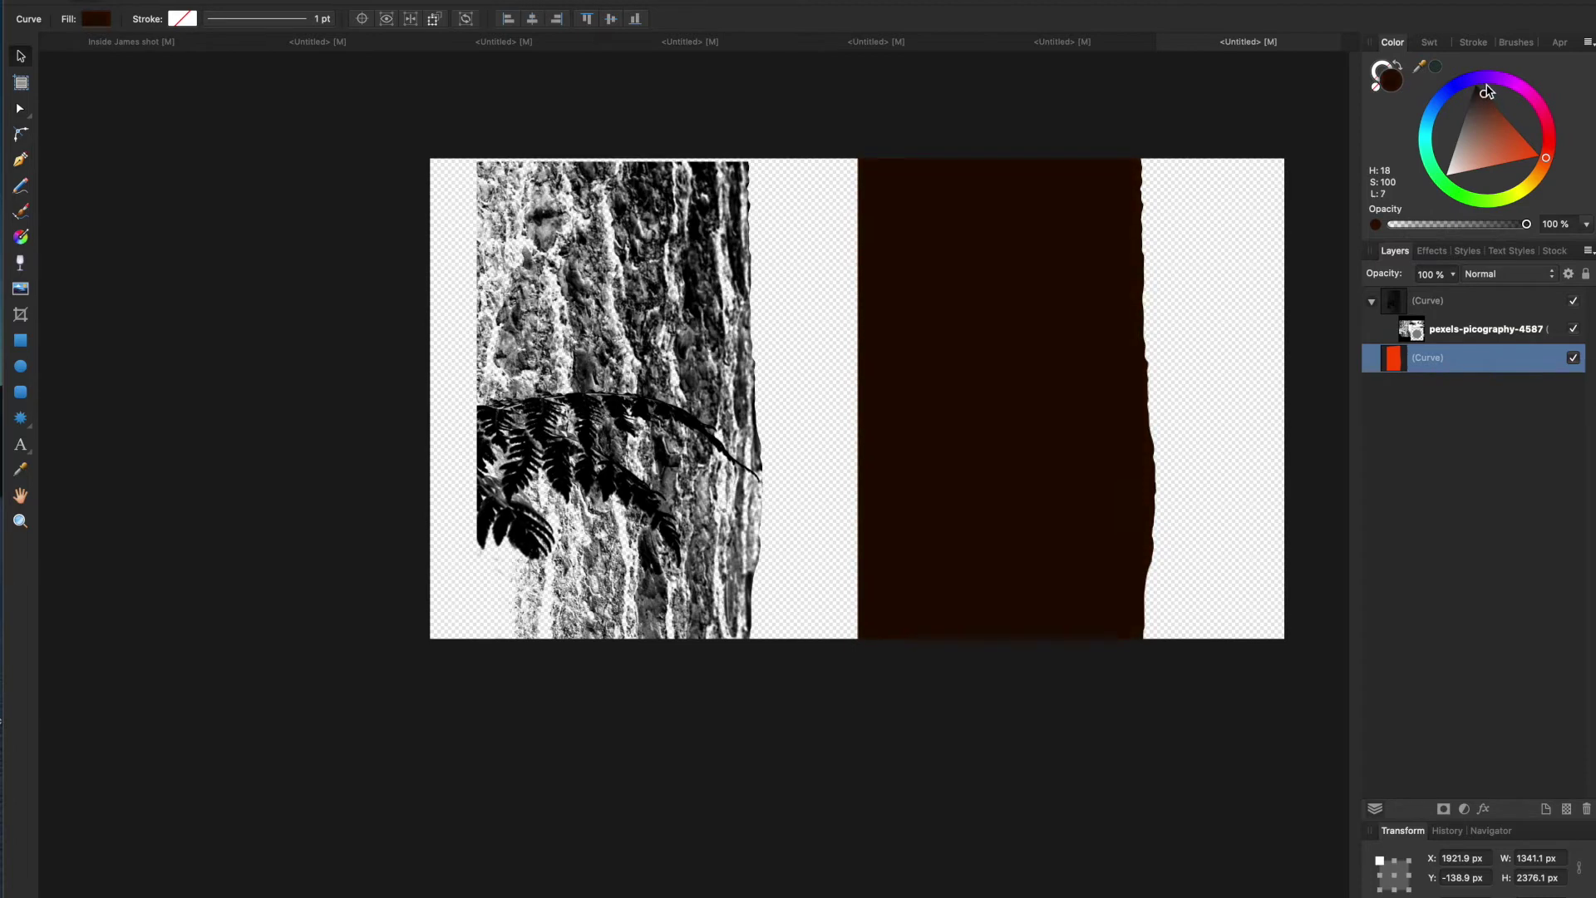
Move the bark photo group further right and tint it a deep orange.
click(766, 302)
click(676, 323)
drag(676, 323, 1040, 317)
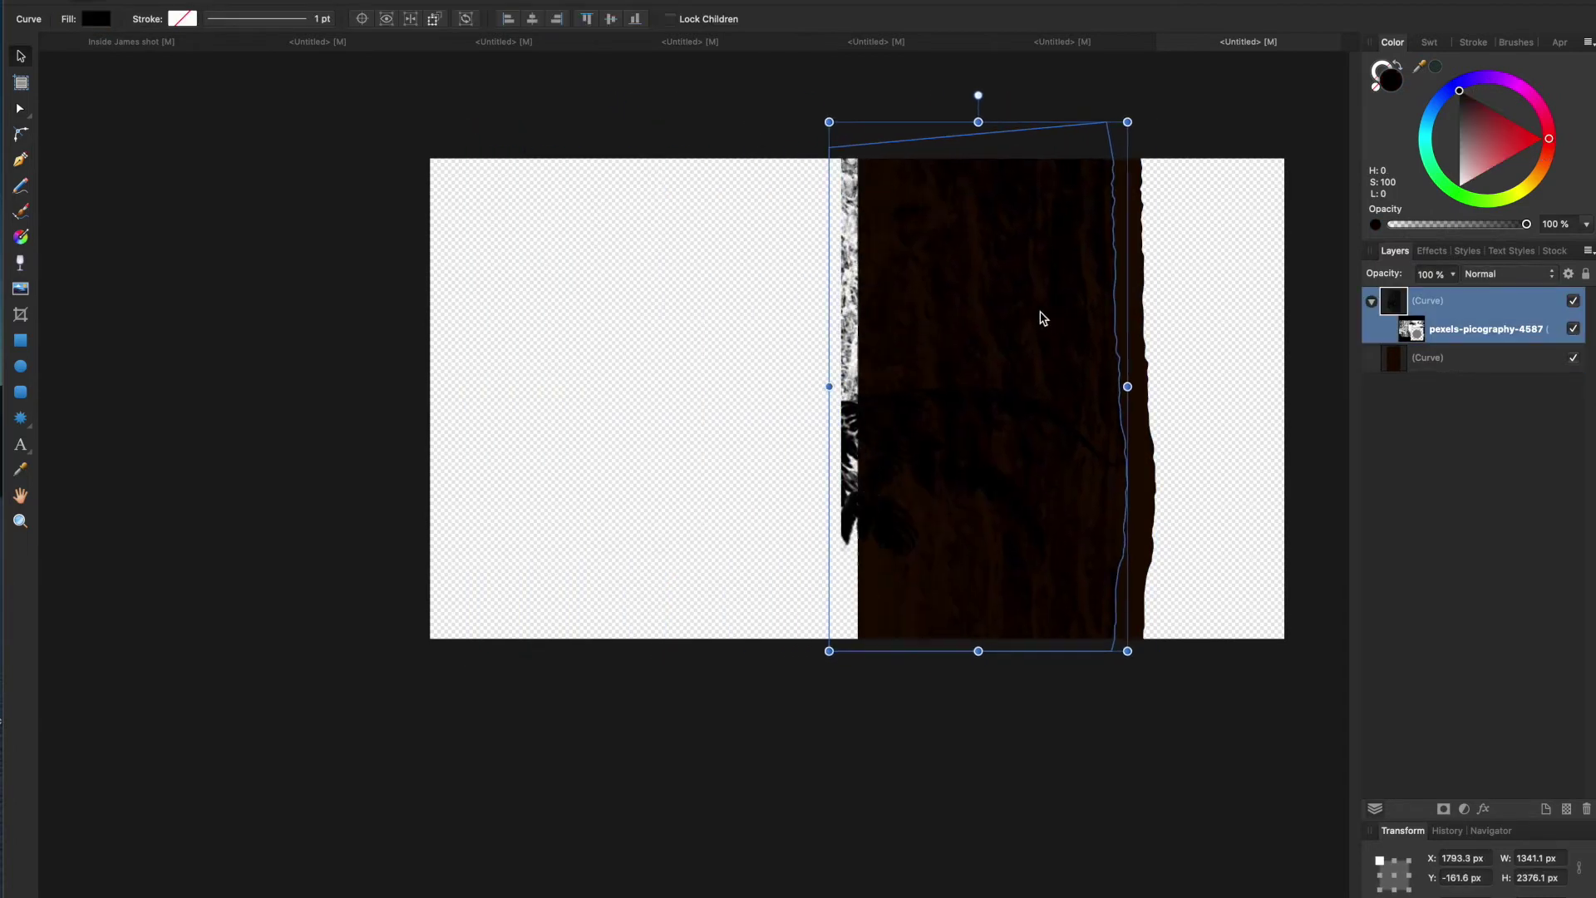
click(1543, 158)
mouse_move(1488, 132)
mouse_down()
mouse_move(1465, 126)
mouse_move(1489, 121)
mouse_move(1532, 152)
mouse_move(1506, 121)
mouse_move(1515, 133)
mouse_up()
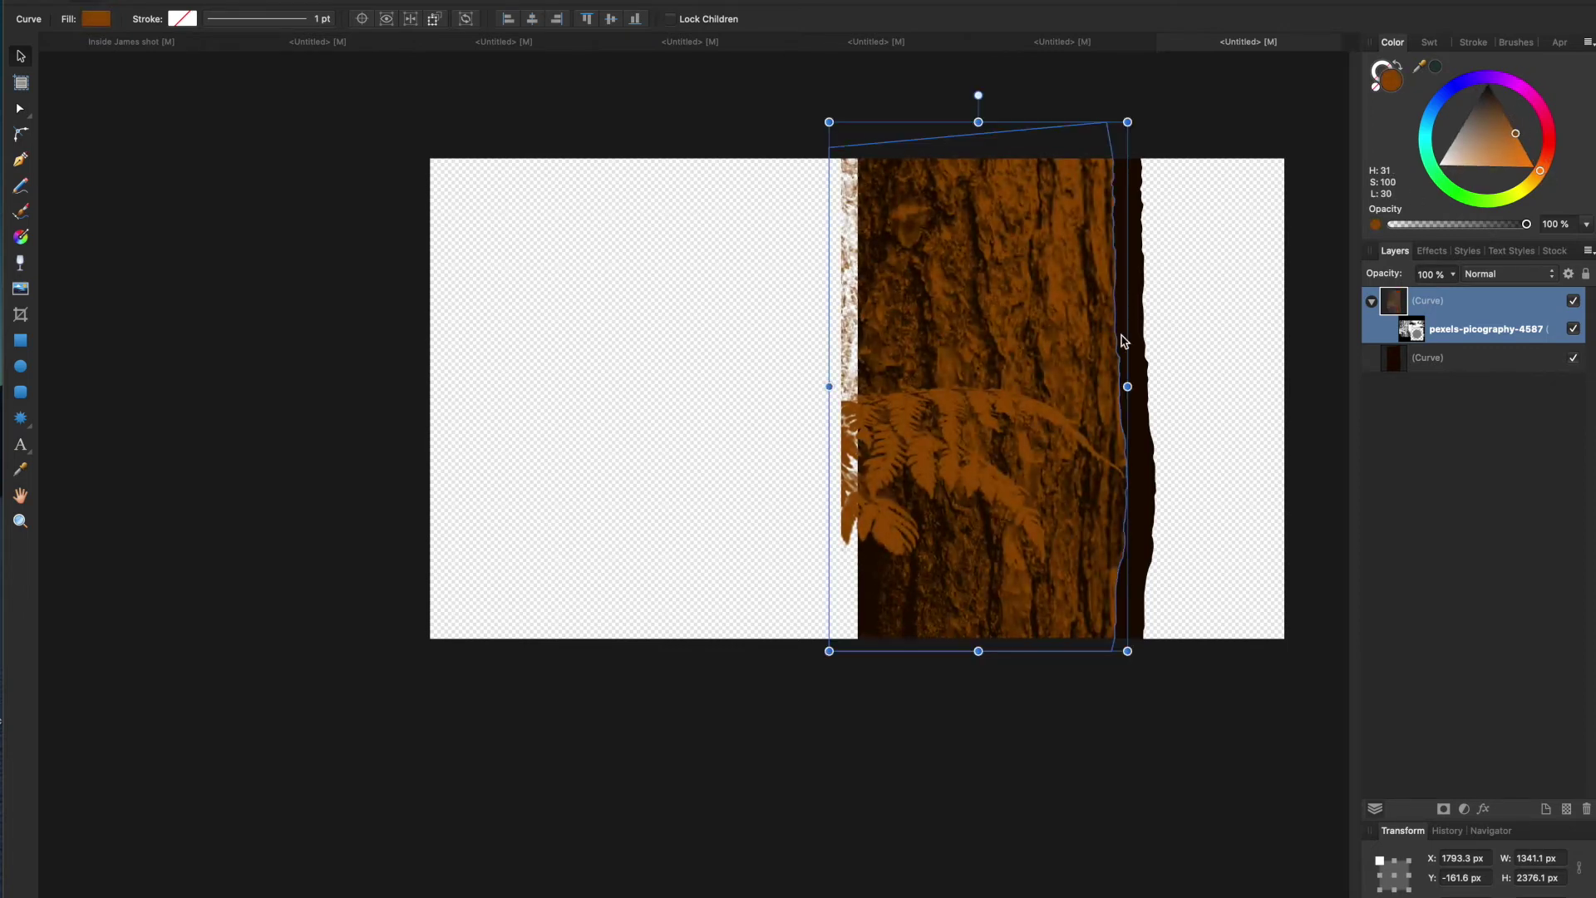
Zoom in, move the dark backing shape up and right, and shift the bark group right.
scroll(1076, 357, right, 5)
key(super+plus)
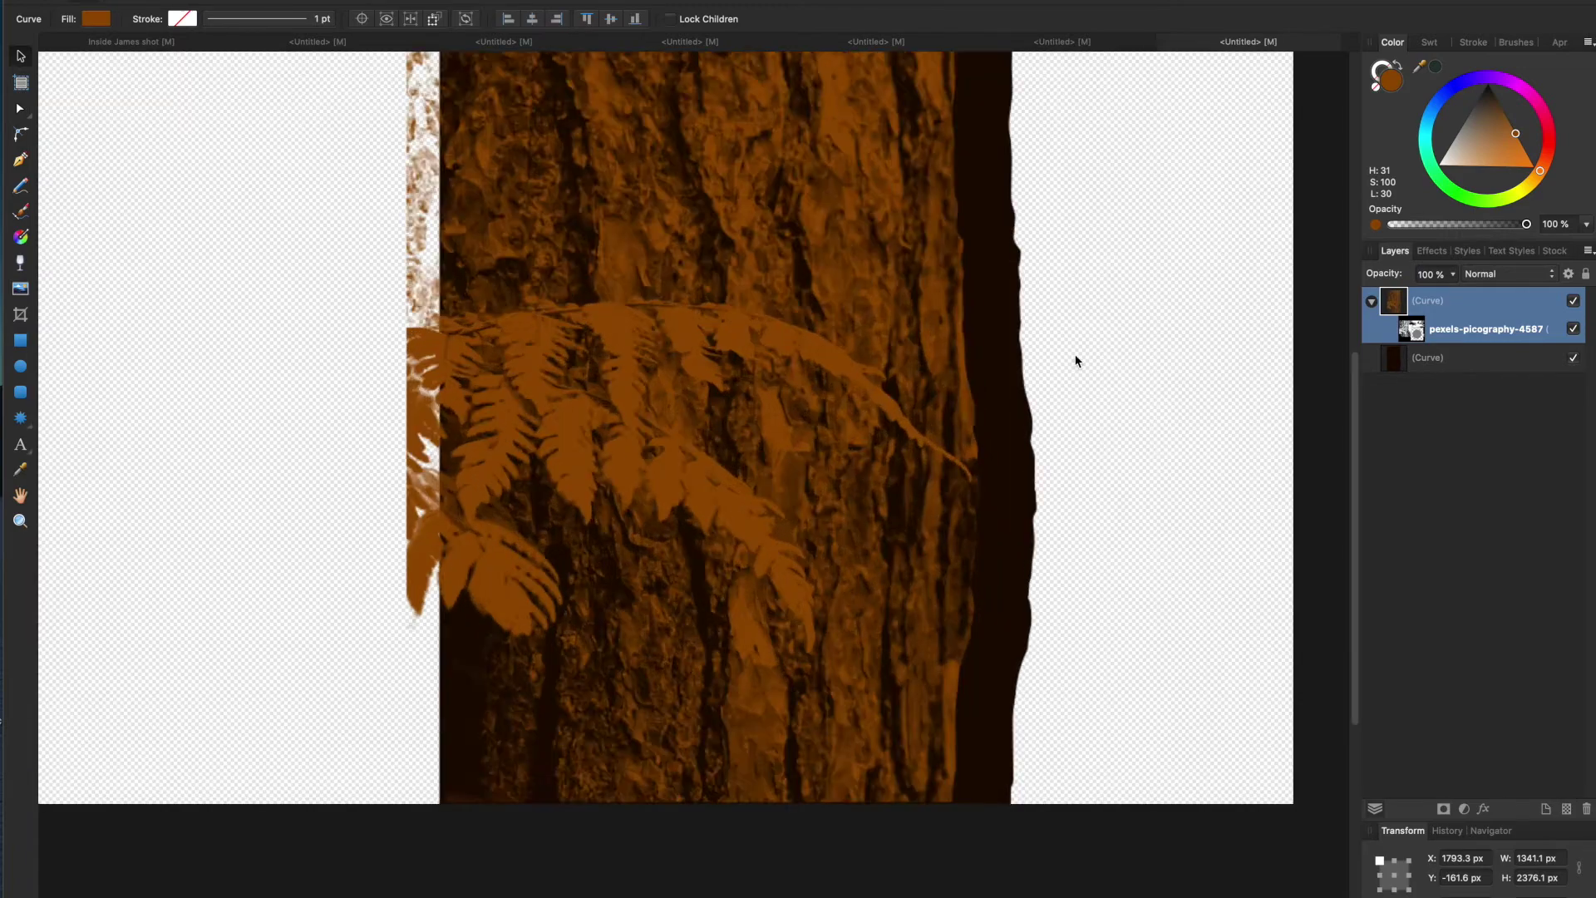
key(super+plus)
scroll(812, 323, right, 5)
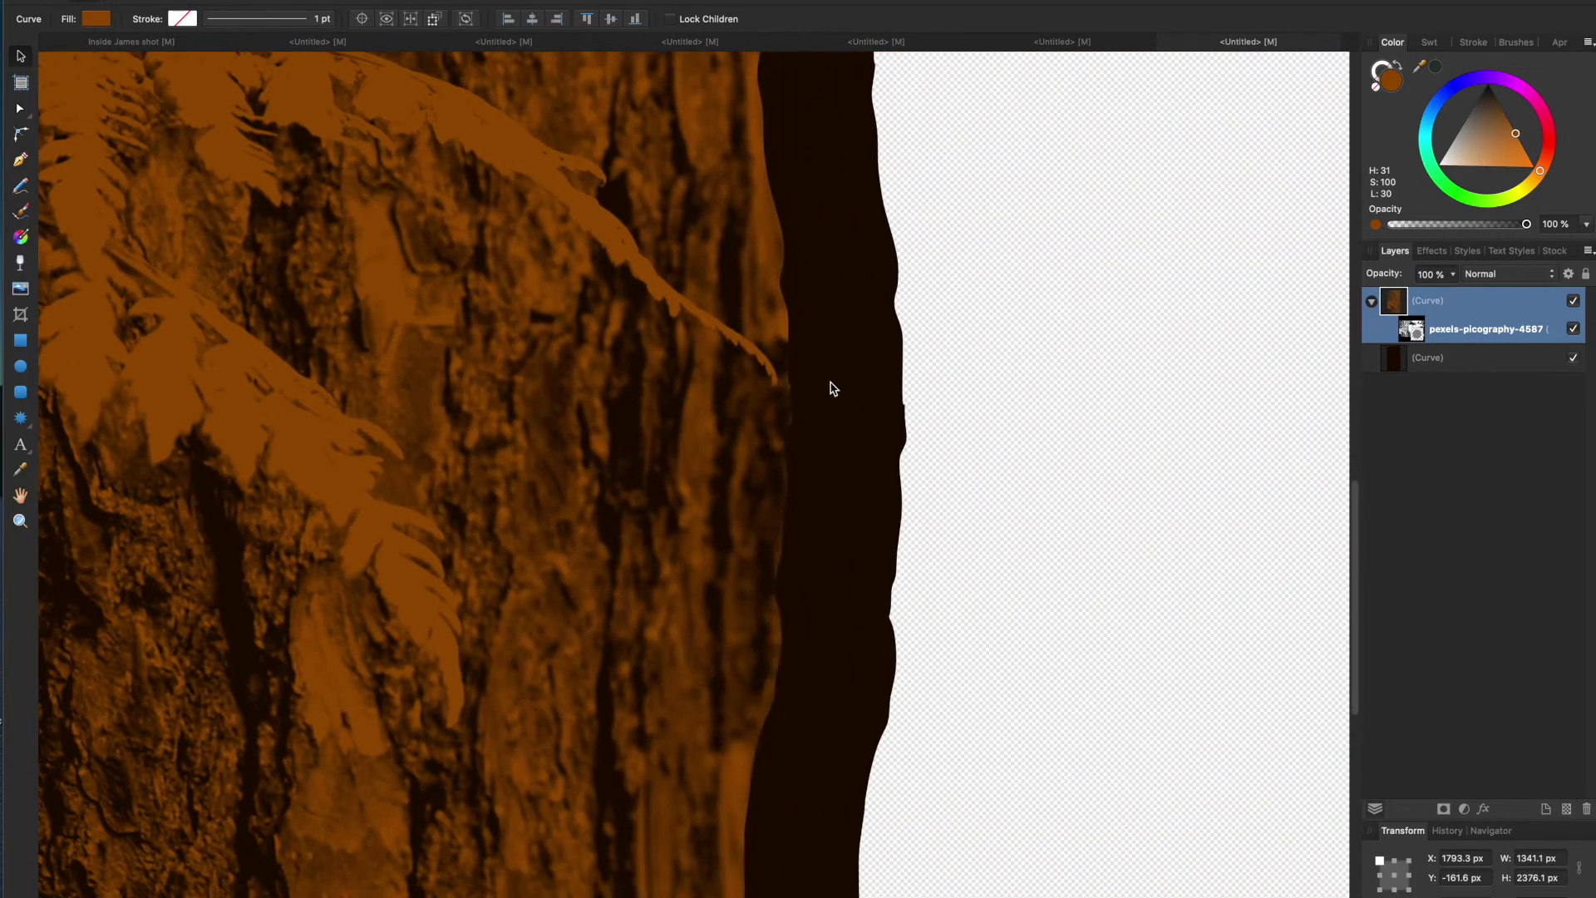
click(840, 452)
drag(840, 453, 1164, 24)
scroll(962, 577, left, 2)
scroll(961, 577, left, 5)
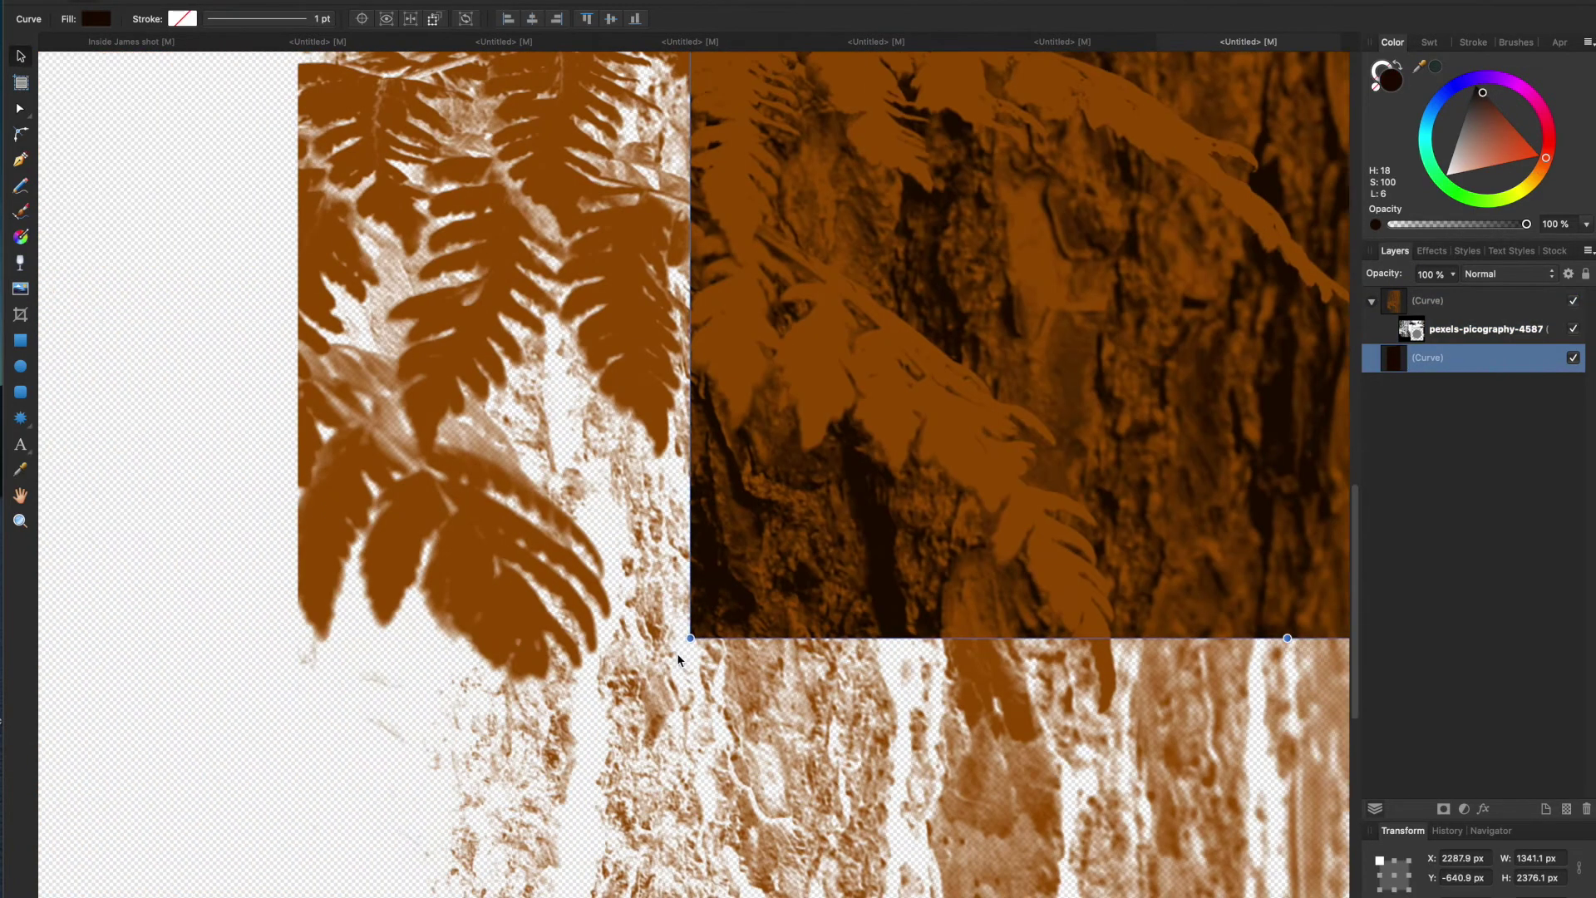
click(365, 665)
drag(366, 665, 787, 559)
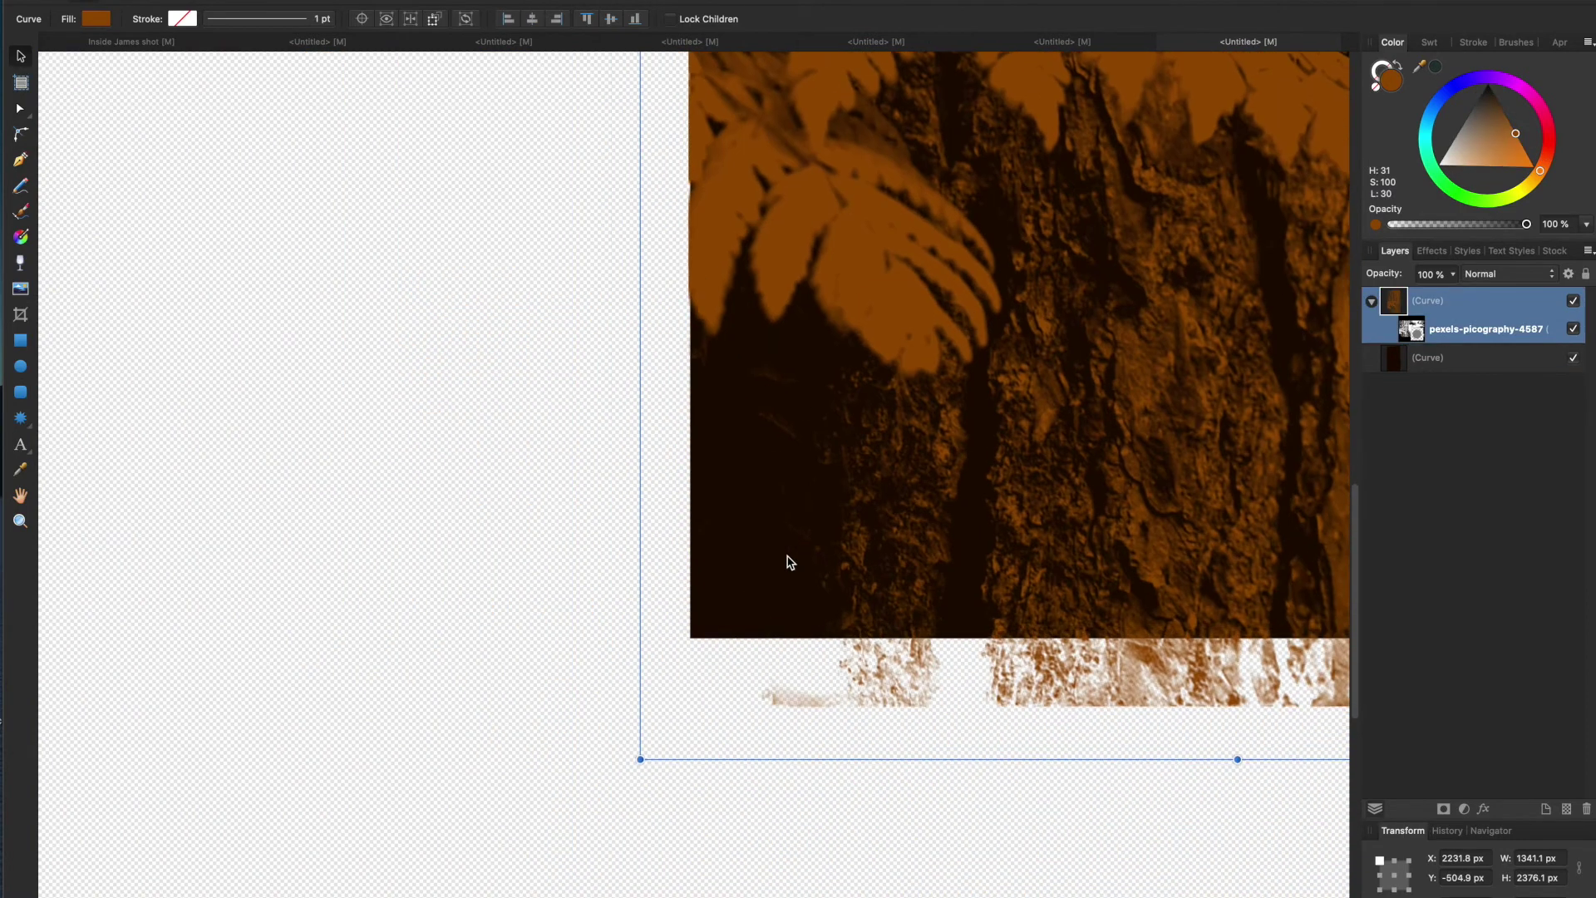
scroll(787, 560, right, 10)
drag(693, 678, 747, 559)
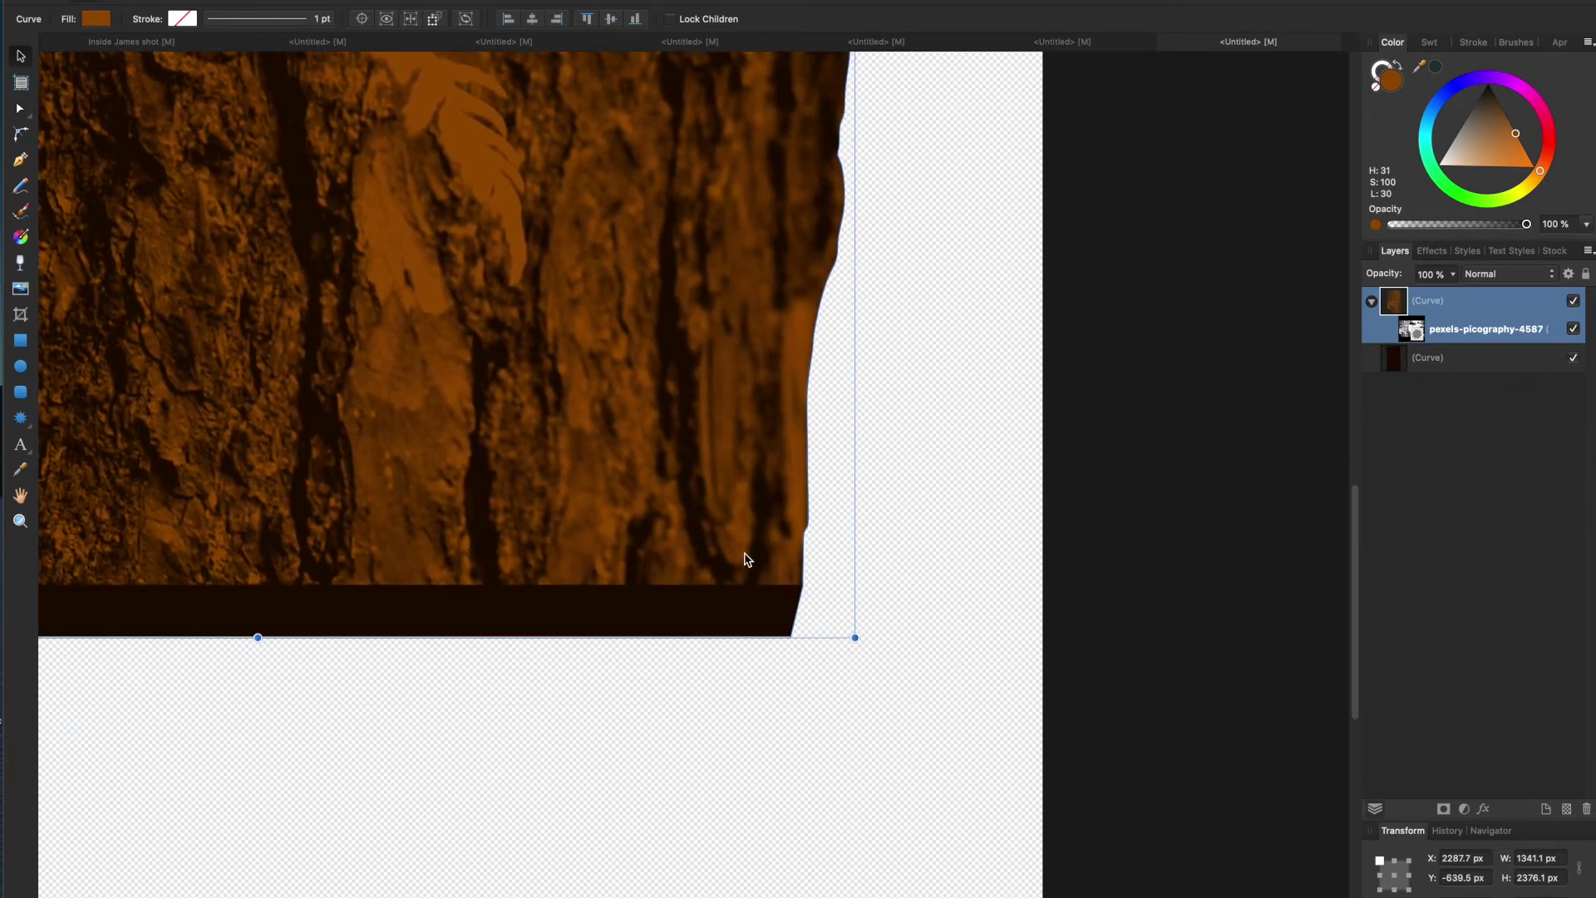
Position the orange bark photo directly over its dark backing shape.
scroll(747, 559, up, 3)
scroll(747, 559, right, 2)
scroll(747, 559, down, 6)
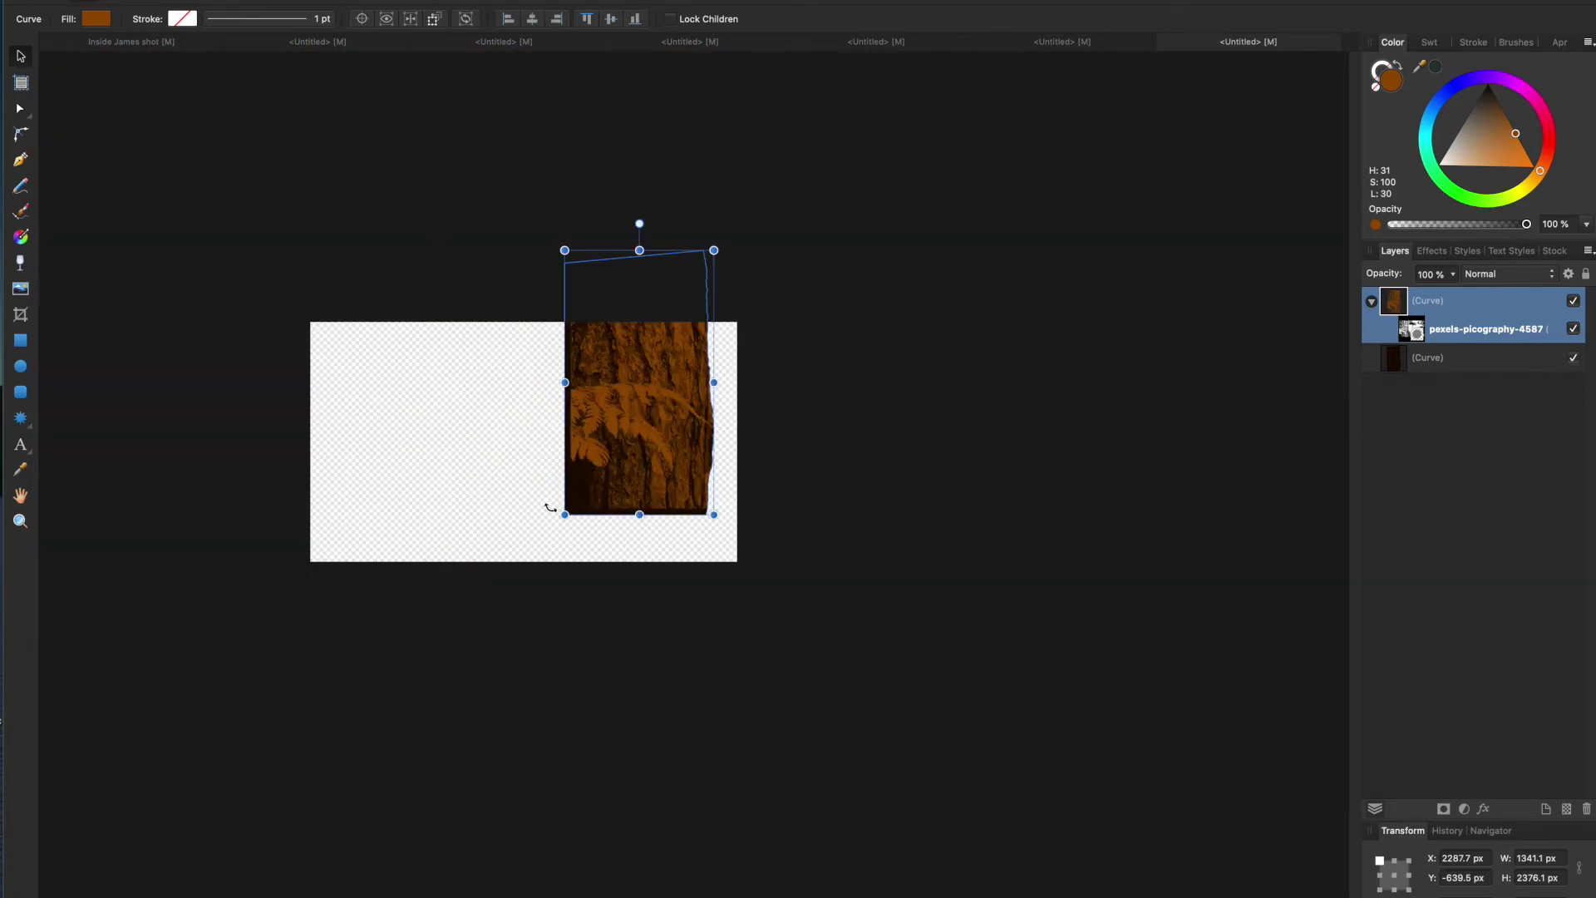
scroll(549, 508, up, 6)
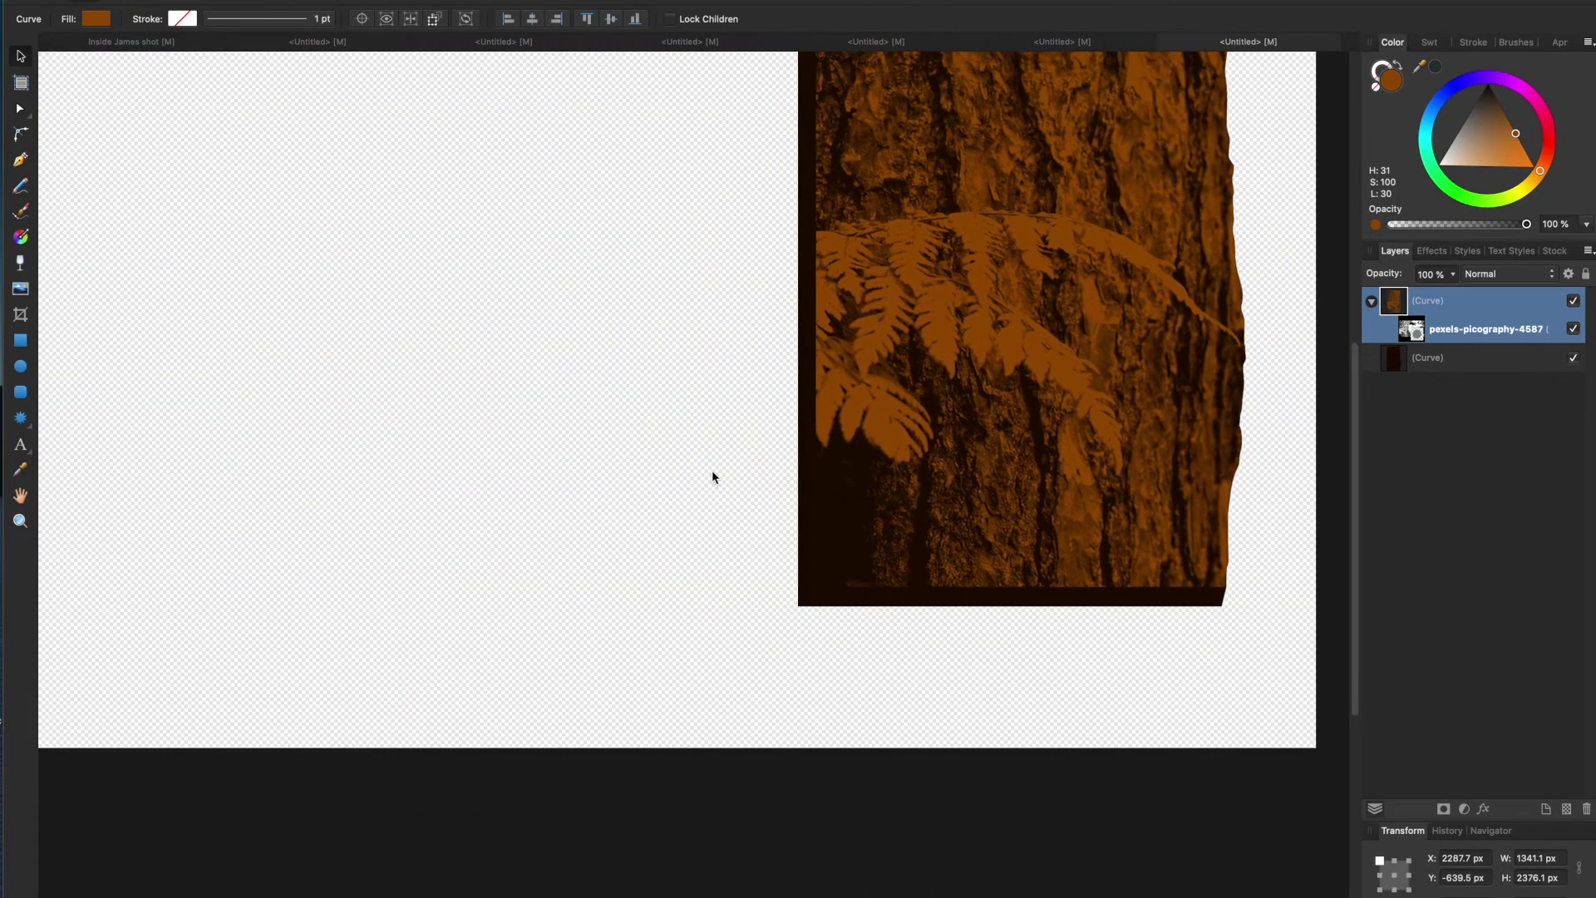
scroll(773, 459, left, 2)
drag(1147, 403, 417, 570)
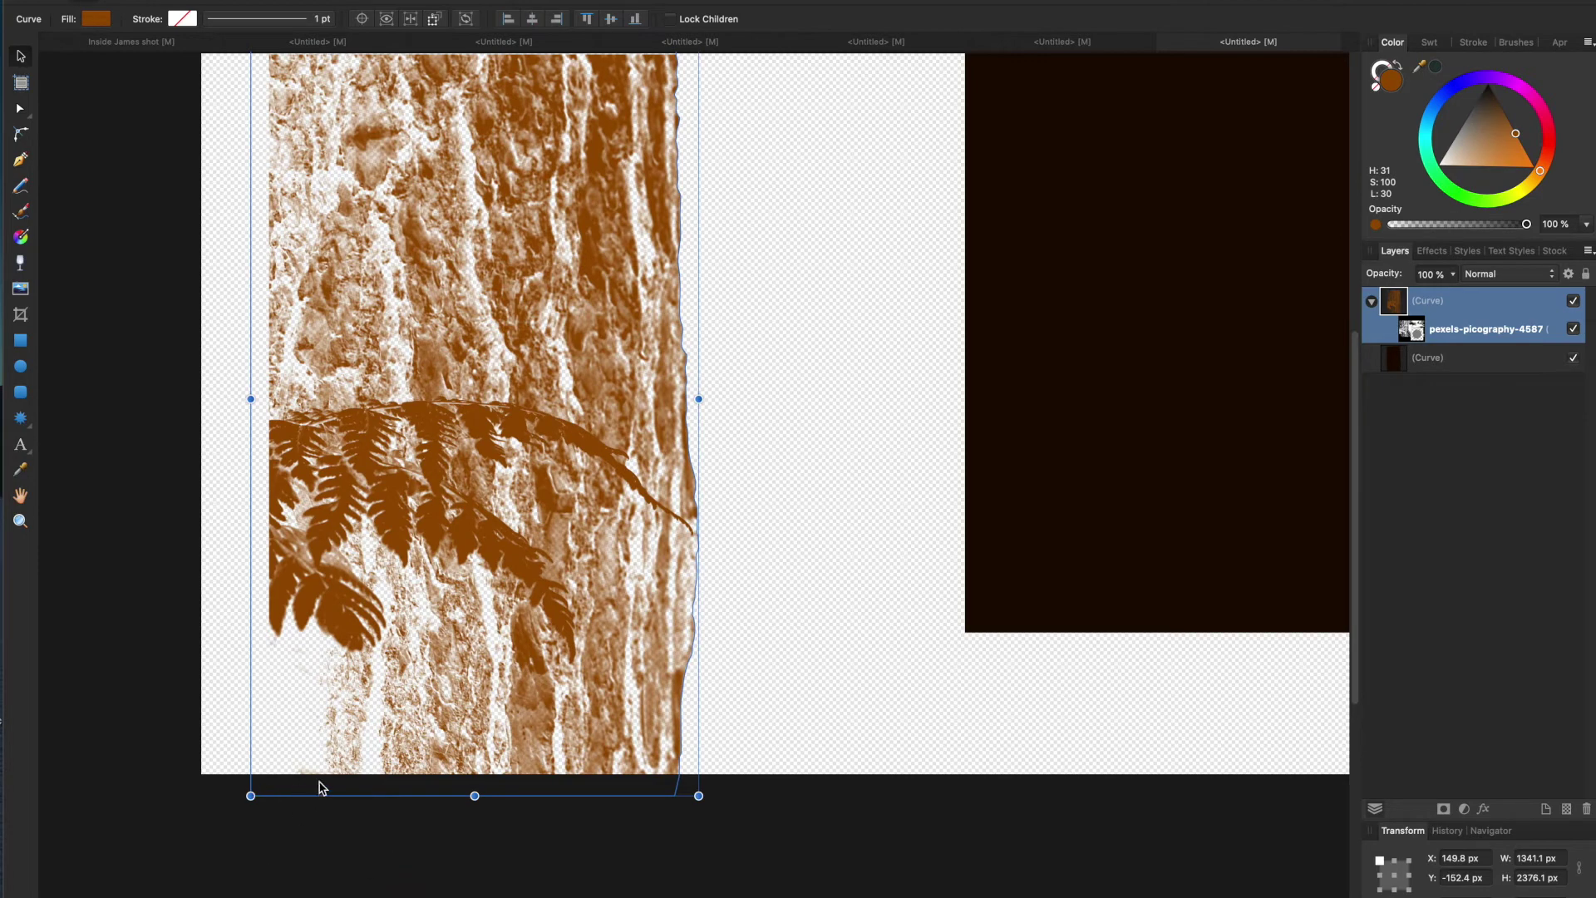
drag(350, 658, 392, 587)
scroll(392, 587, up, 3)
scroll(392, 586, right, 2)
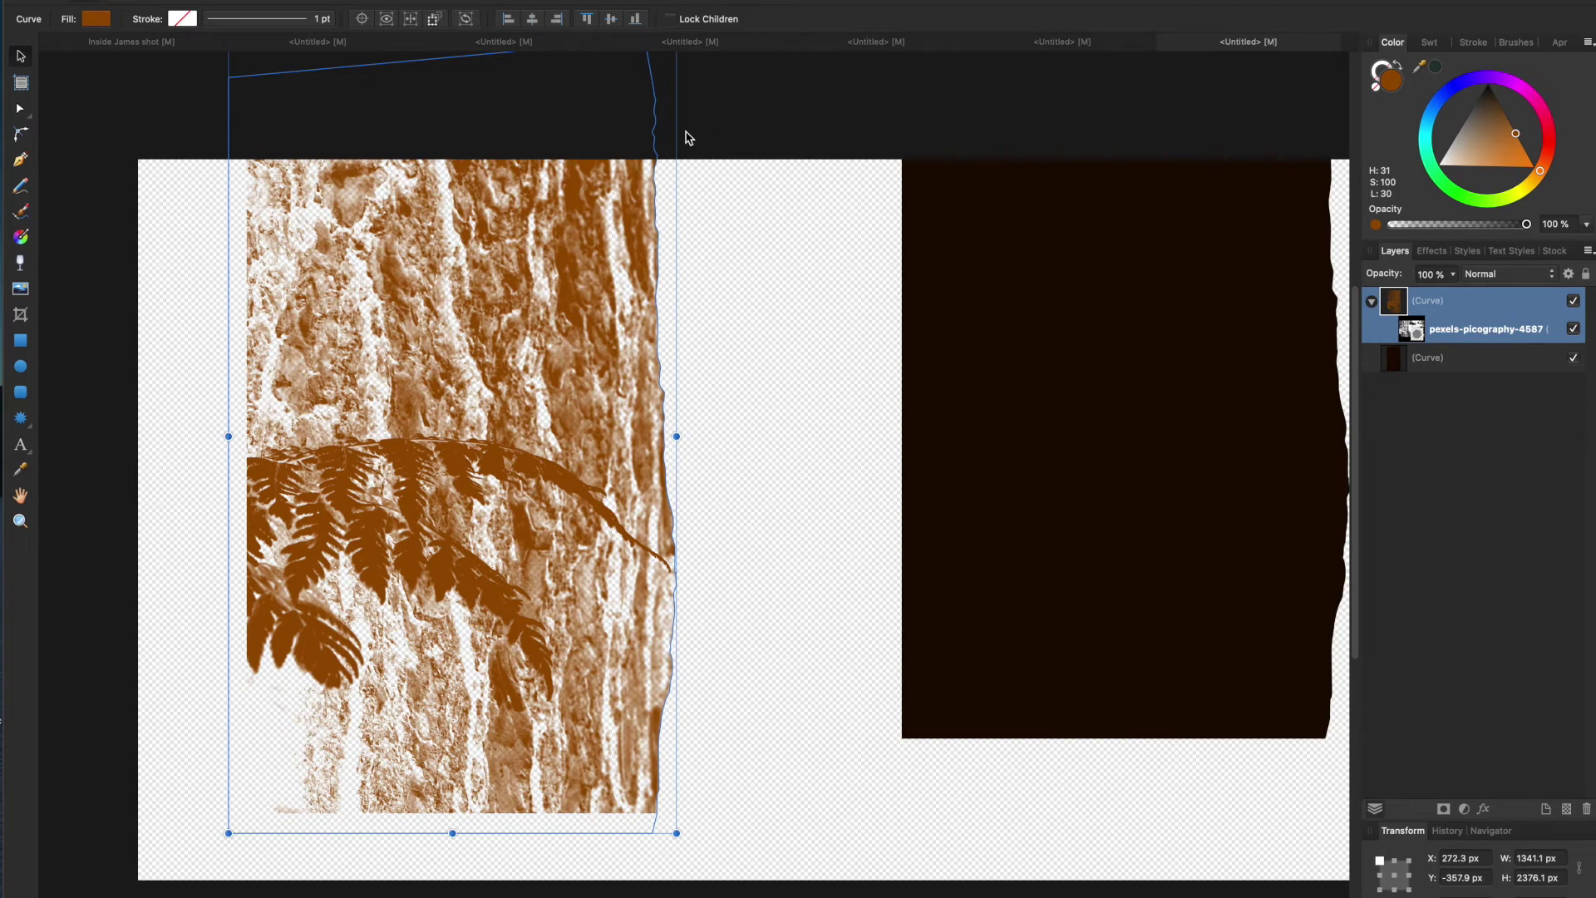
drag(505, 570, 596, 643)
scroll(610, 655, down, 2)
scroll(610, 655, right, 3)
drag(432, 649, 1035, 545)
scroll(1035, 544, right, 5)
scroll(1034, 544, up, 6)
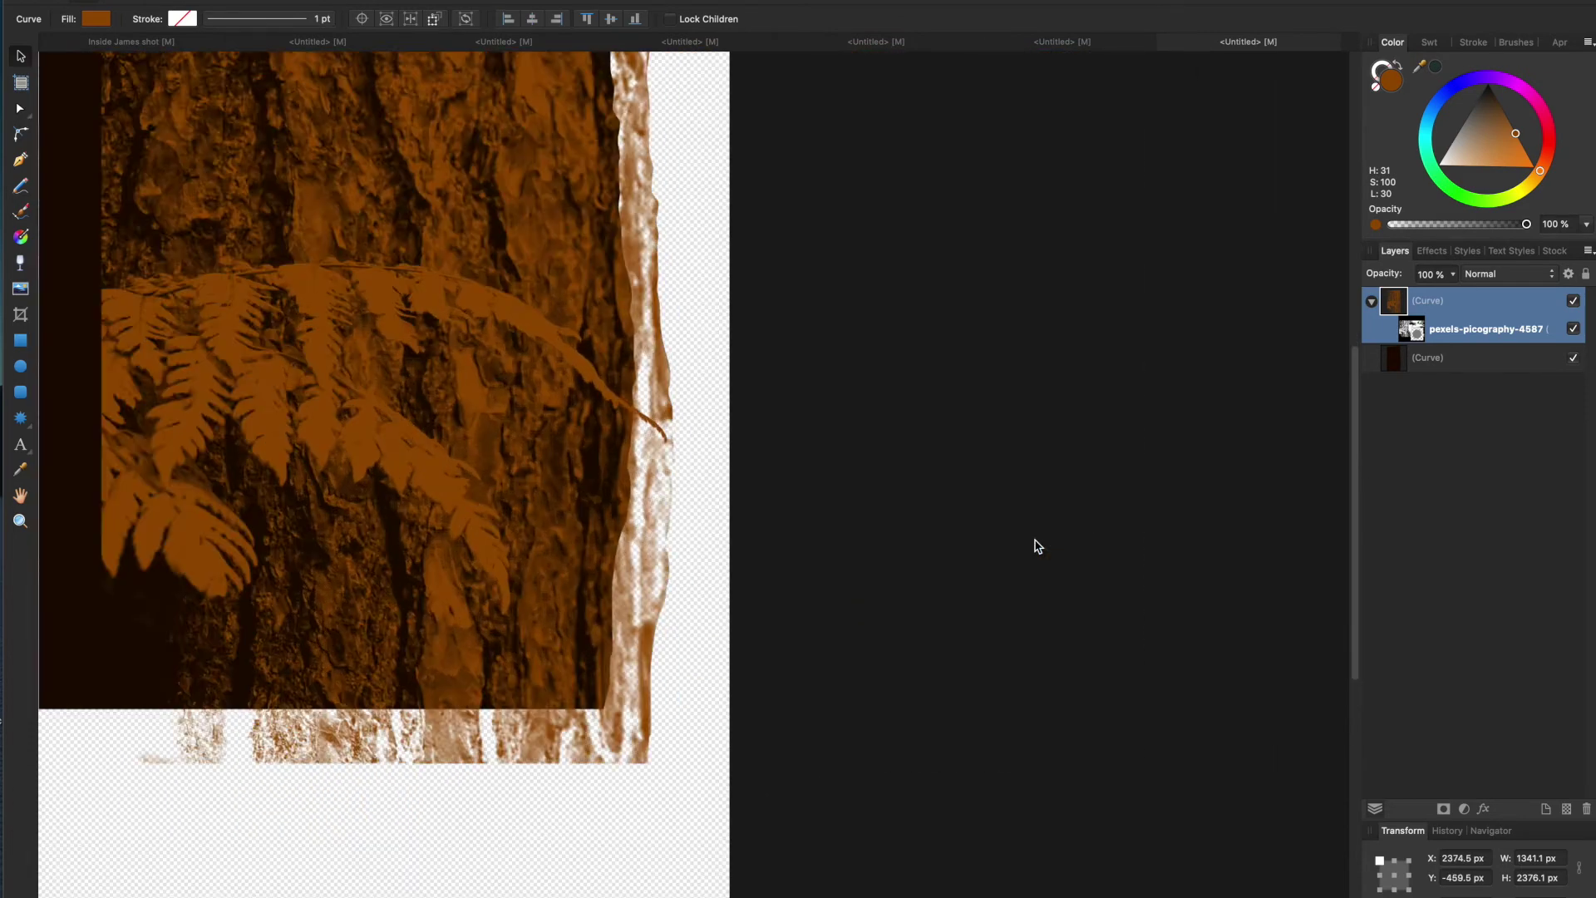
scroll(689, 551, left, 3)
drag(708, 559, 595, 319)
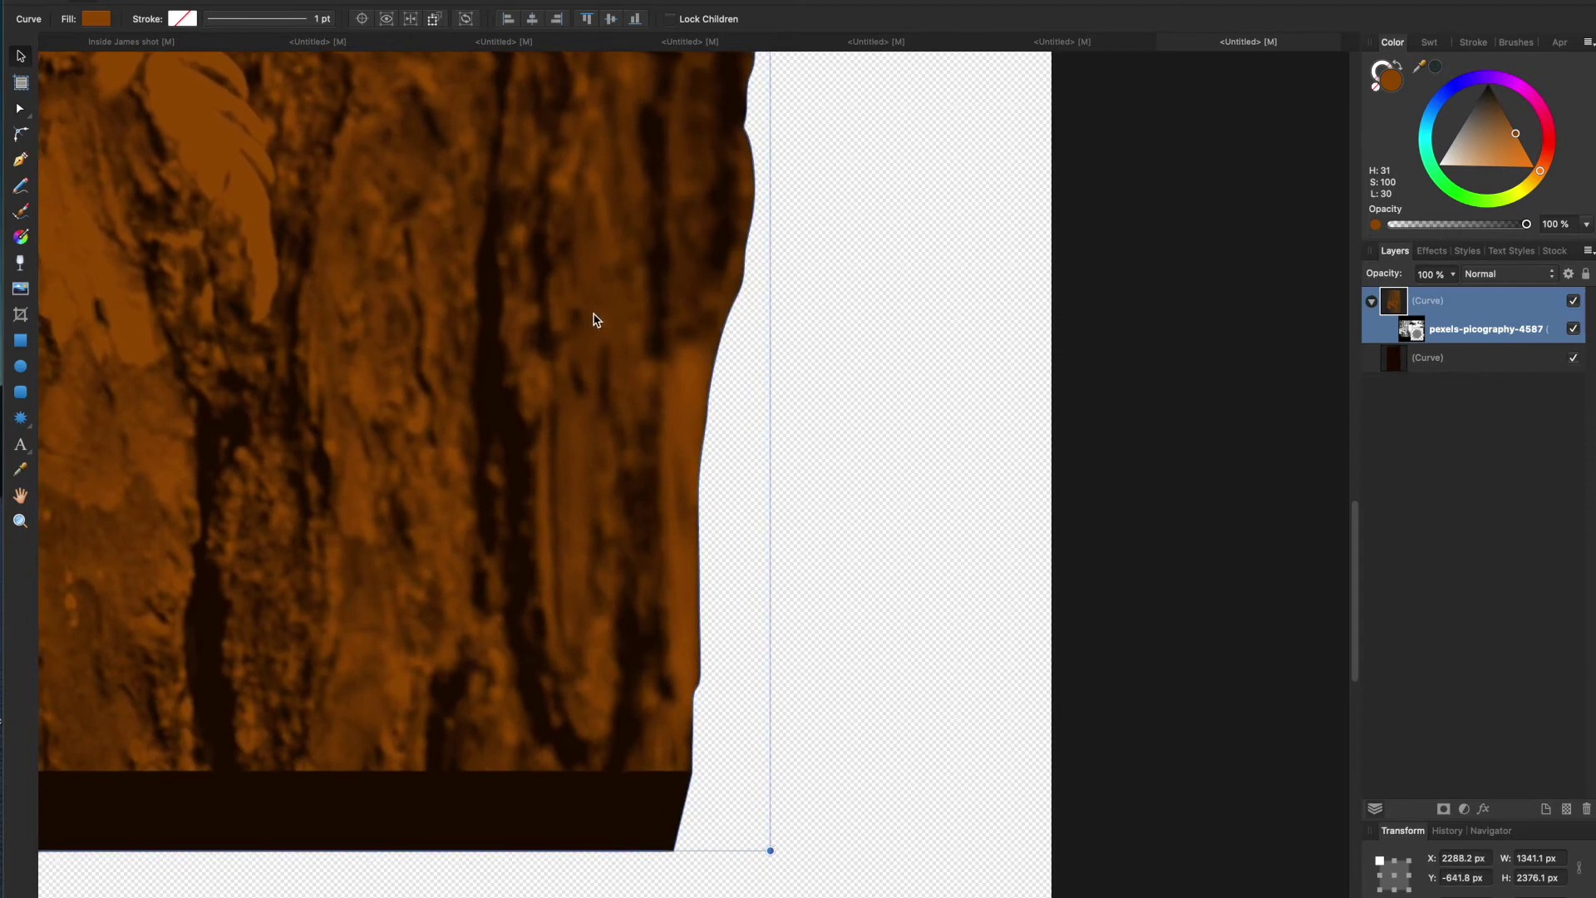
scroll(594, 320, down, 10)
Enlarge the bark and backing together to about 1429 × 2497 px and align them to the artboard's left edge.
click(847, 199)
drag(845, 194, 342, 641)
key(super+equal)
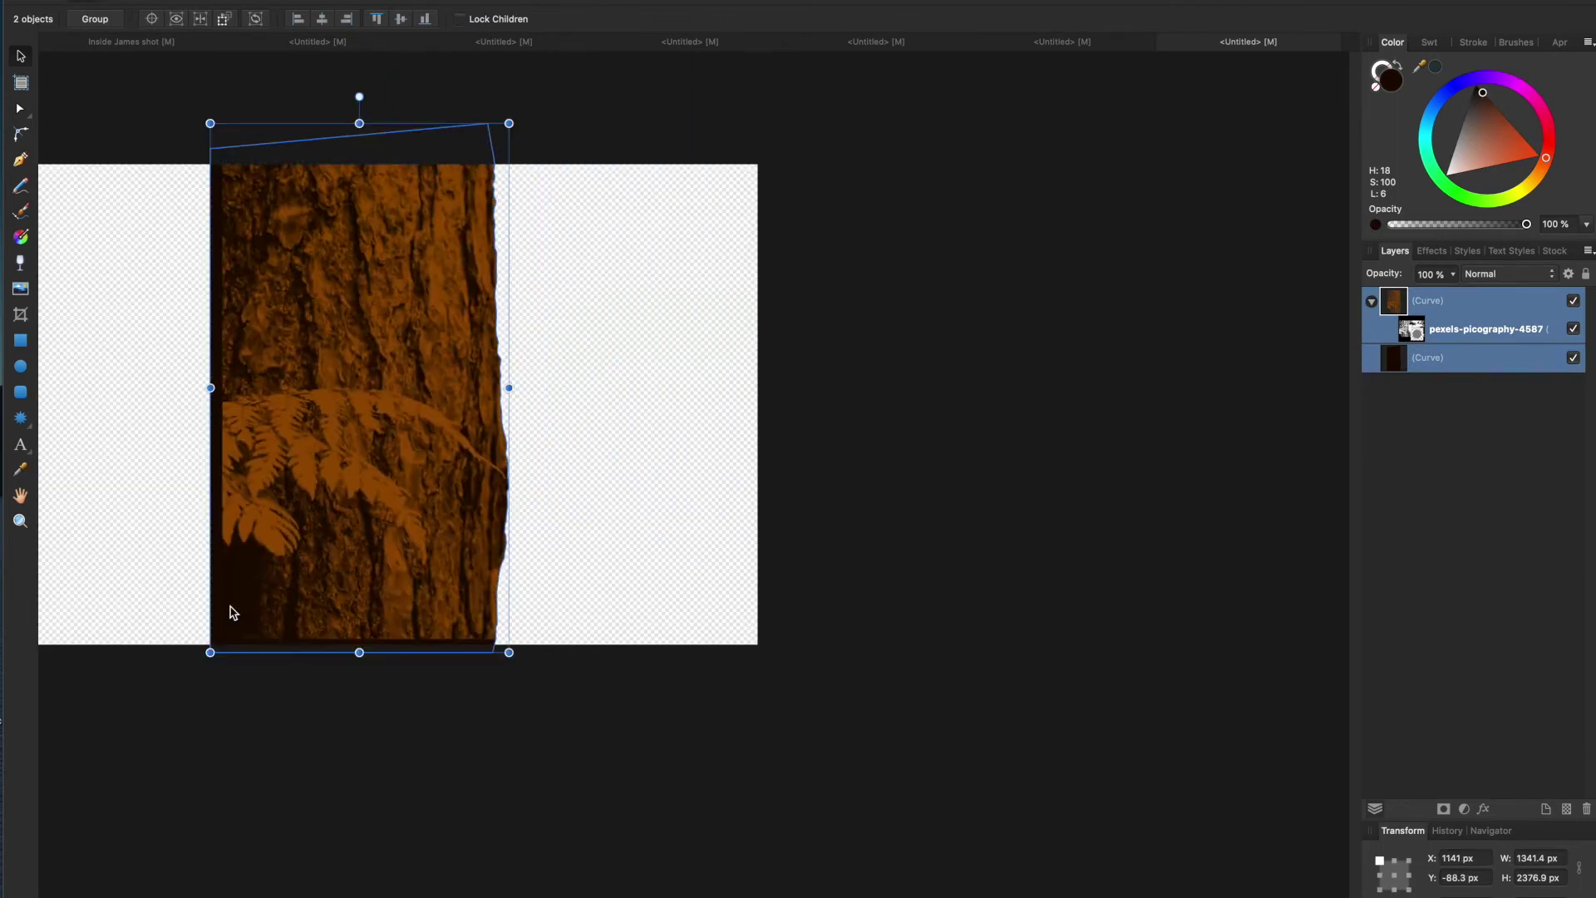
drag(233, 612, 185, 609)
drag(624, 163, 643, 133)
drag(502, 372, 291, 369)
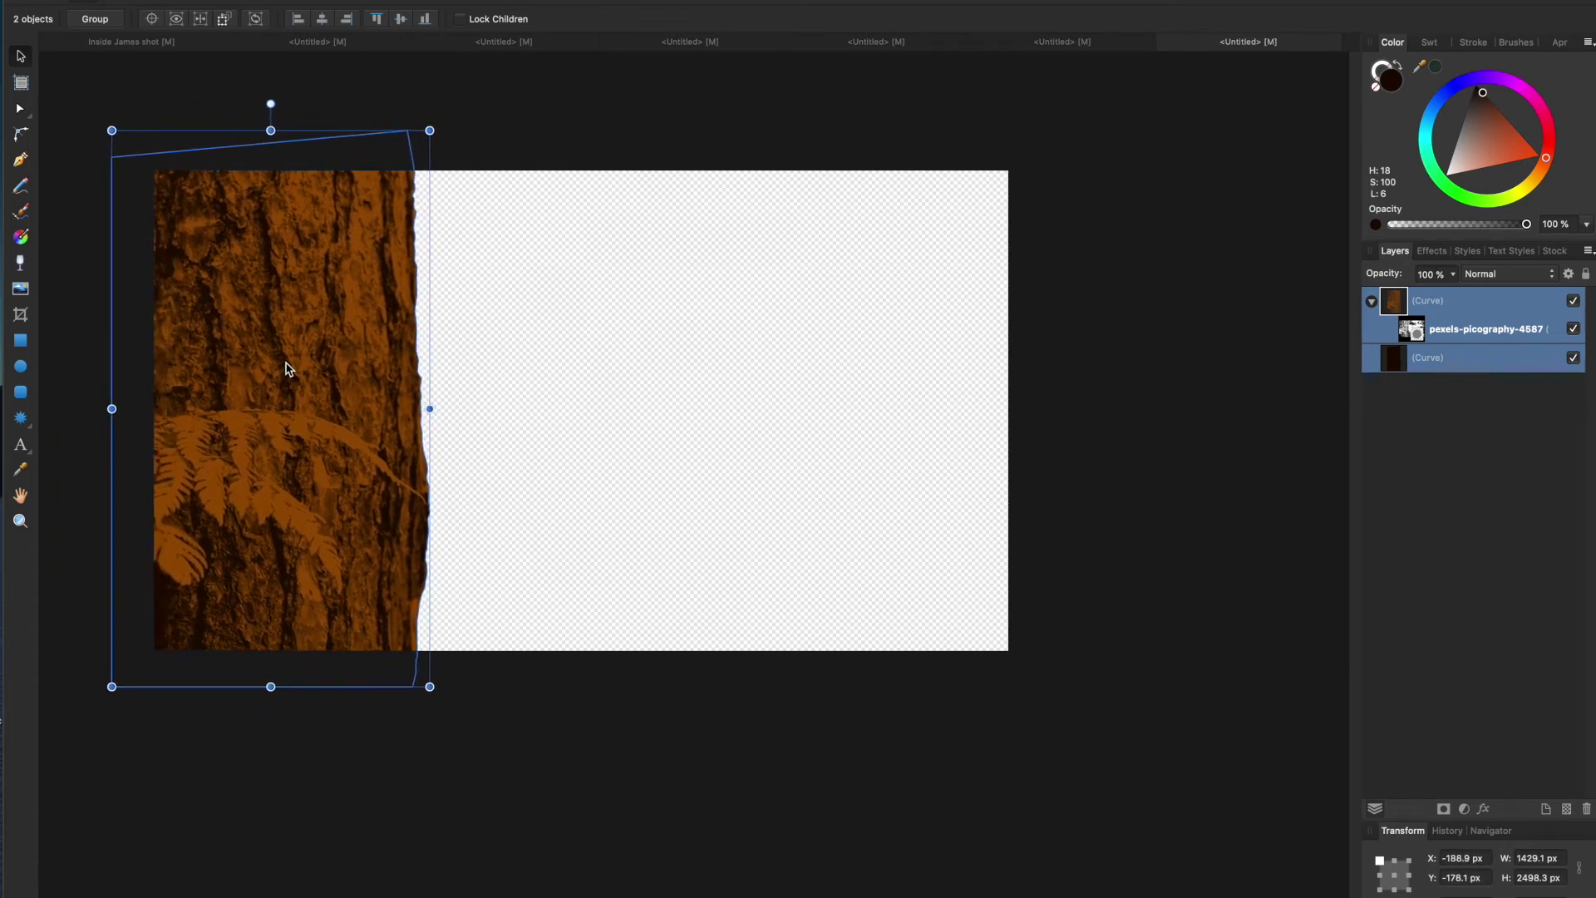
click(494, 369)
click(312, 334)
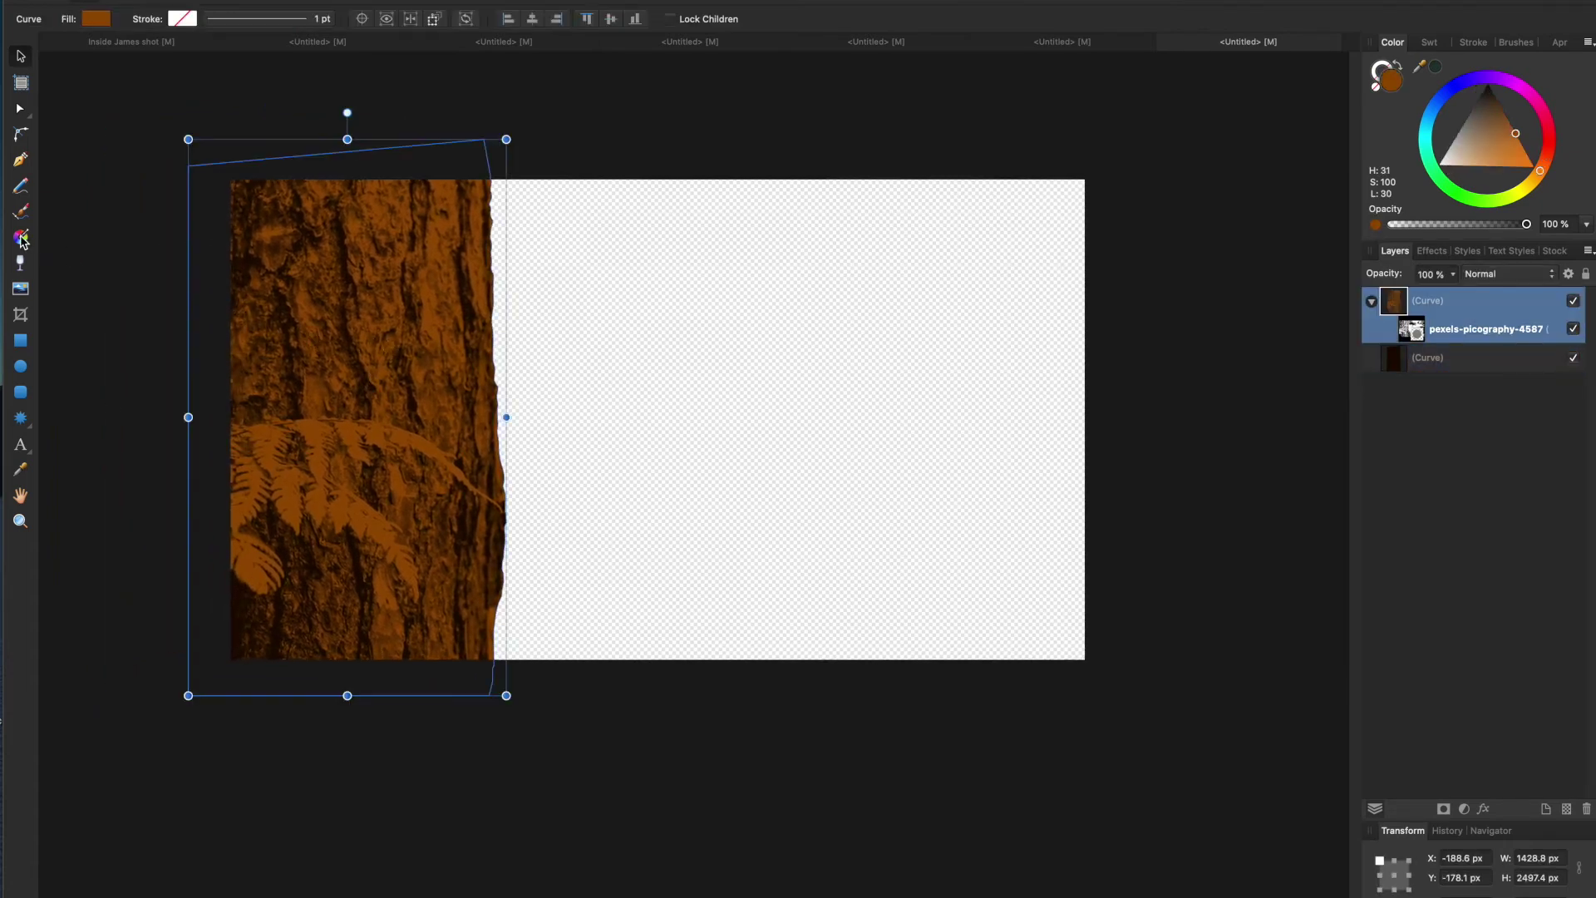
key(g)
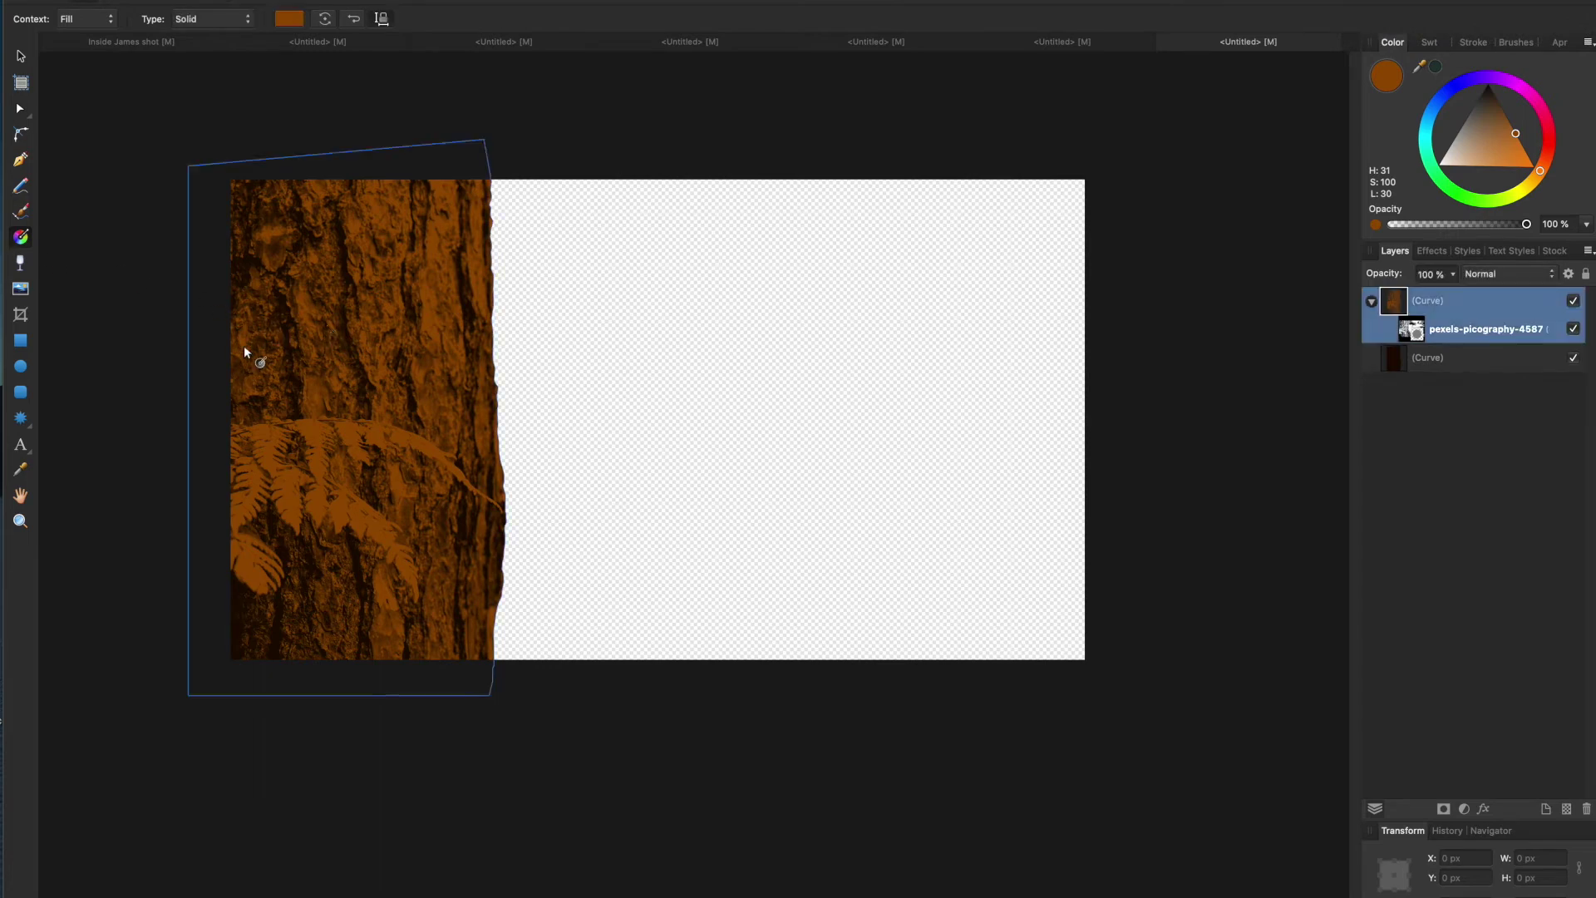
Apply a linear gradient across the bark and lighten its starting colour.
mouse_move(212, 401)
mouse_down()
mouse_move(385, 401)
mouse_move(222, 400)
mouse_move(238, 401)
mouse_up()
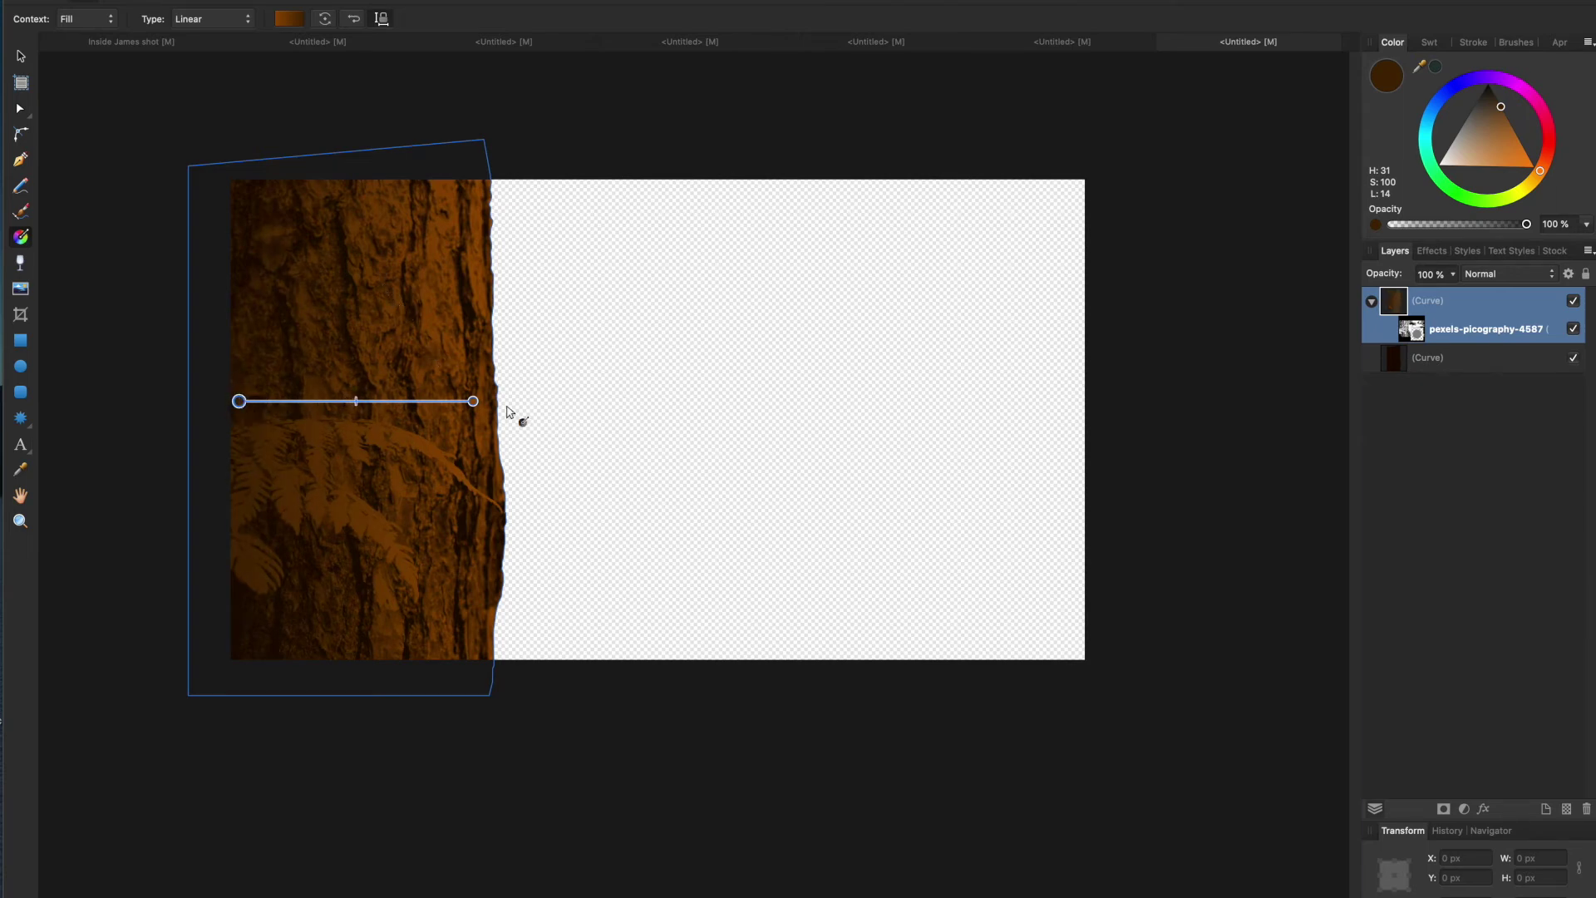
click(288, 18)
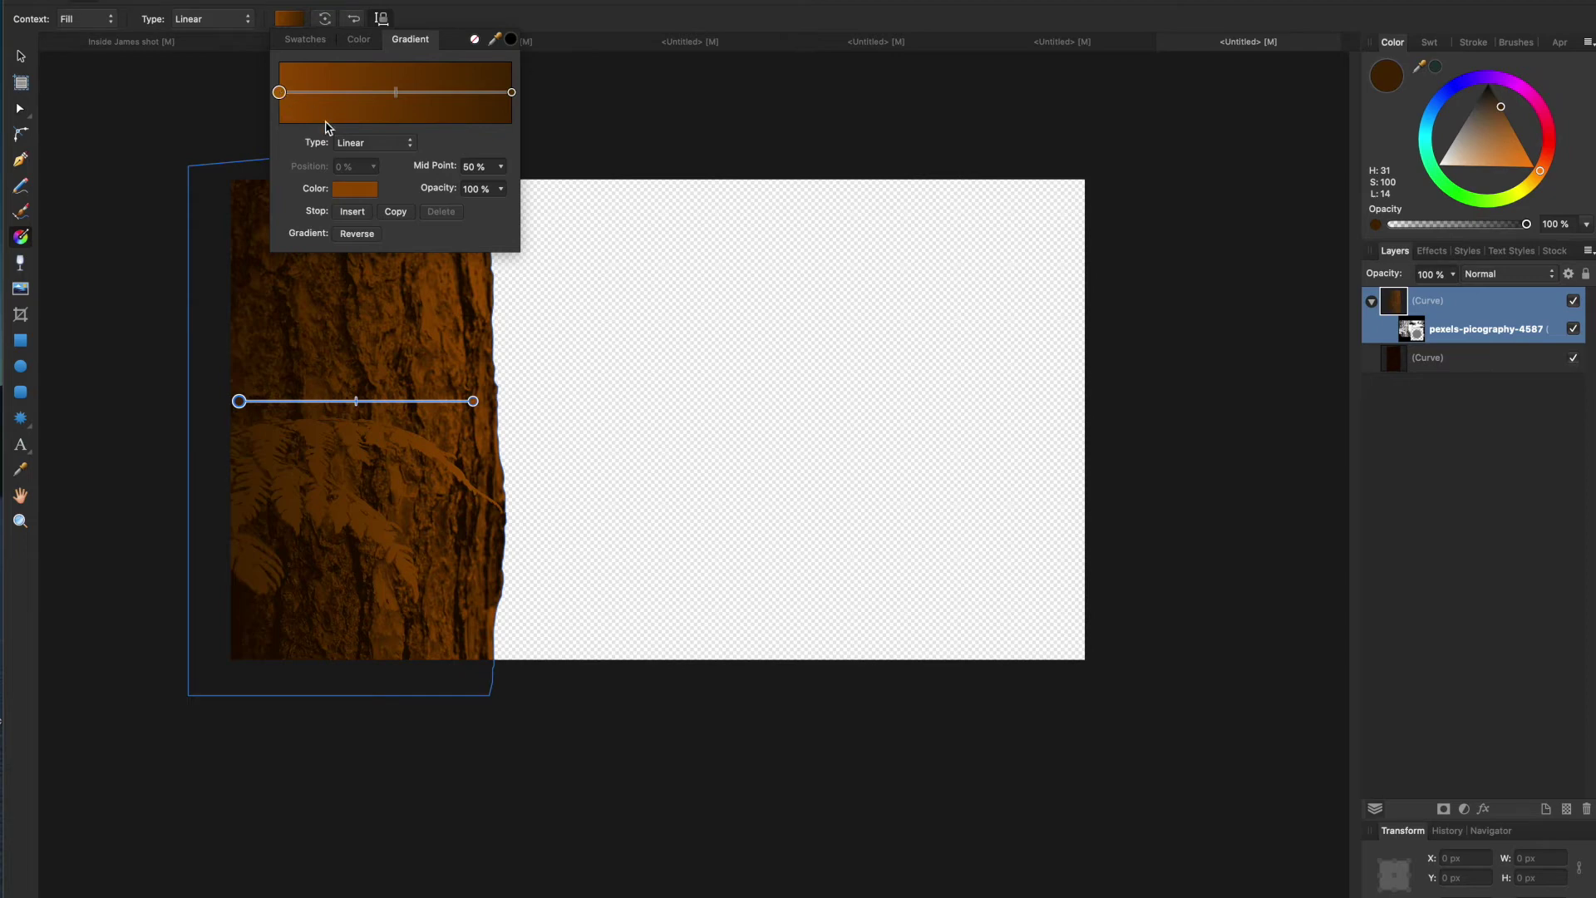
click(354, 190)
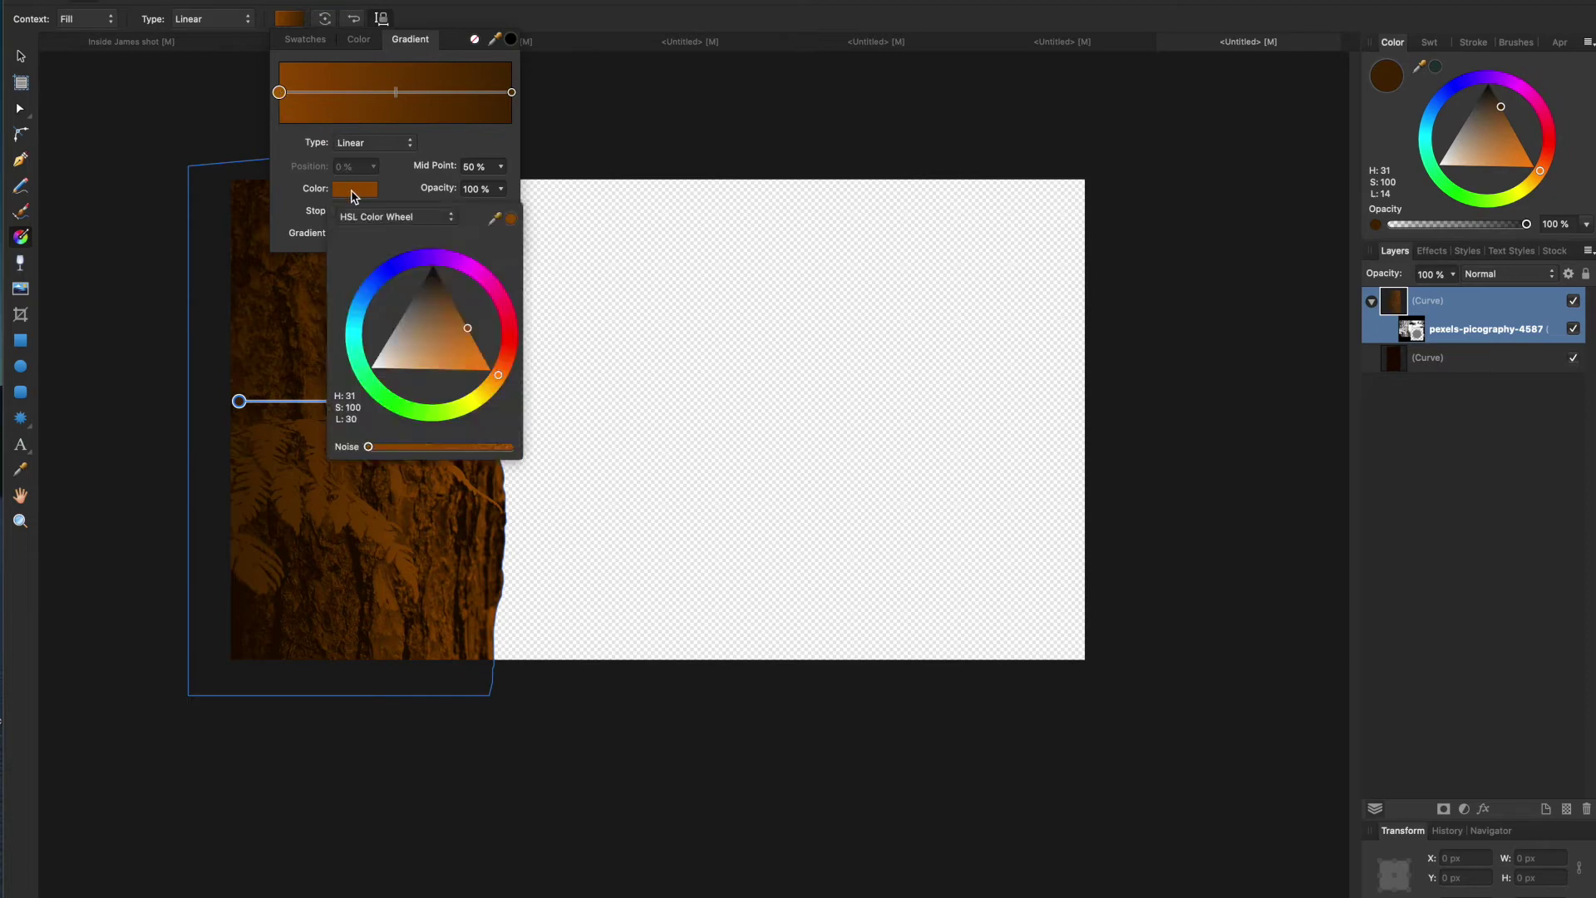
drag(458, 332, 487, 333)
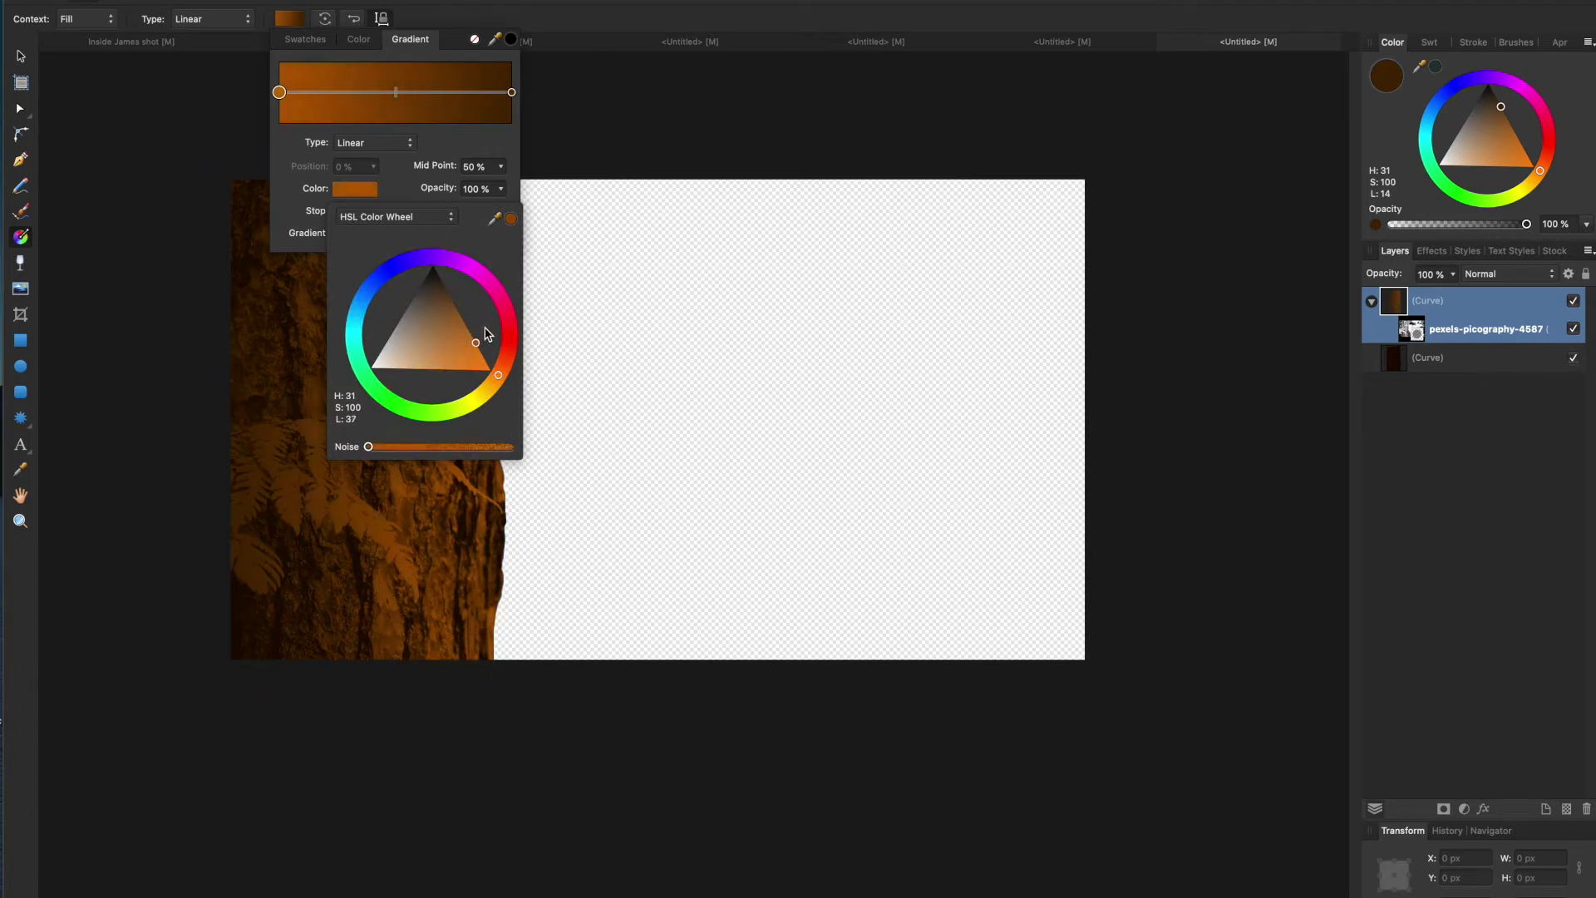
click(642, 333)
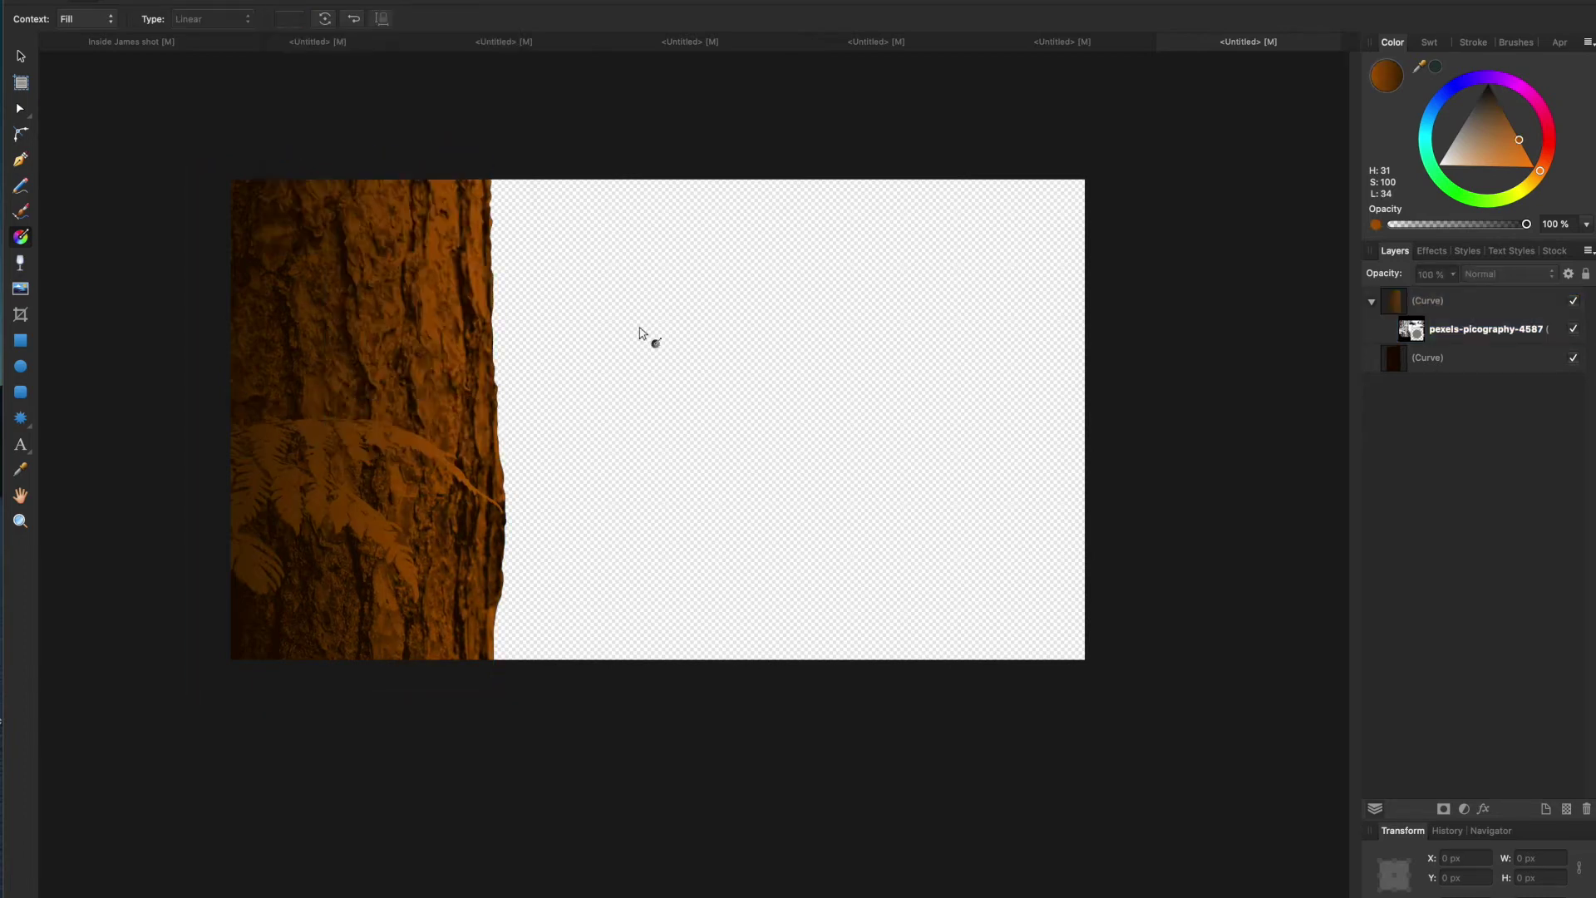
Make the first gradient stop a lighter, less saturated orange.
click(318, 283)
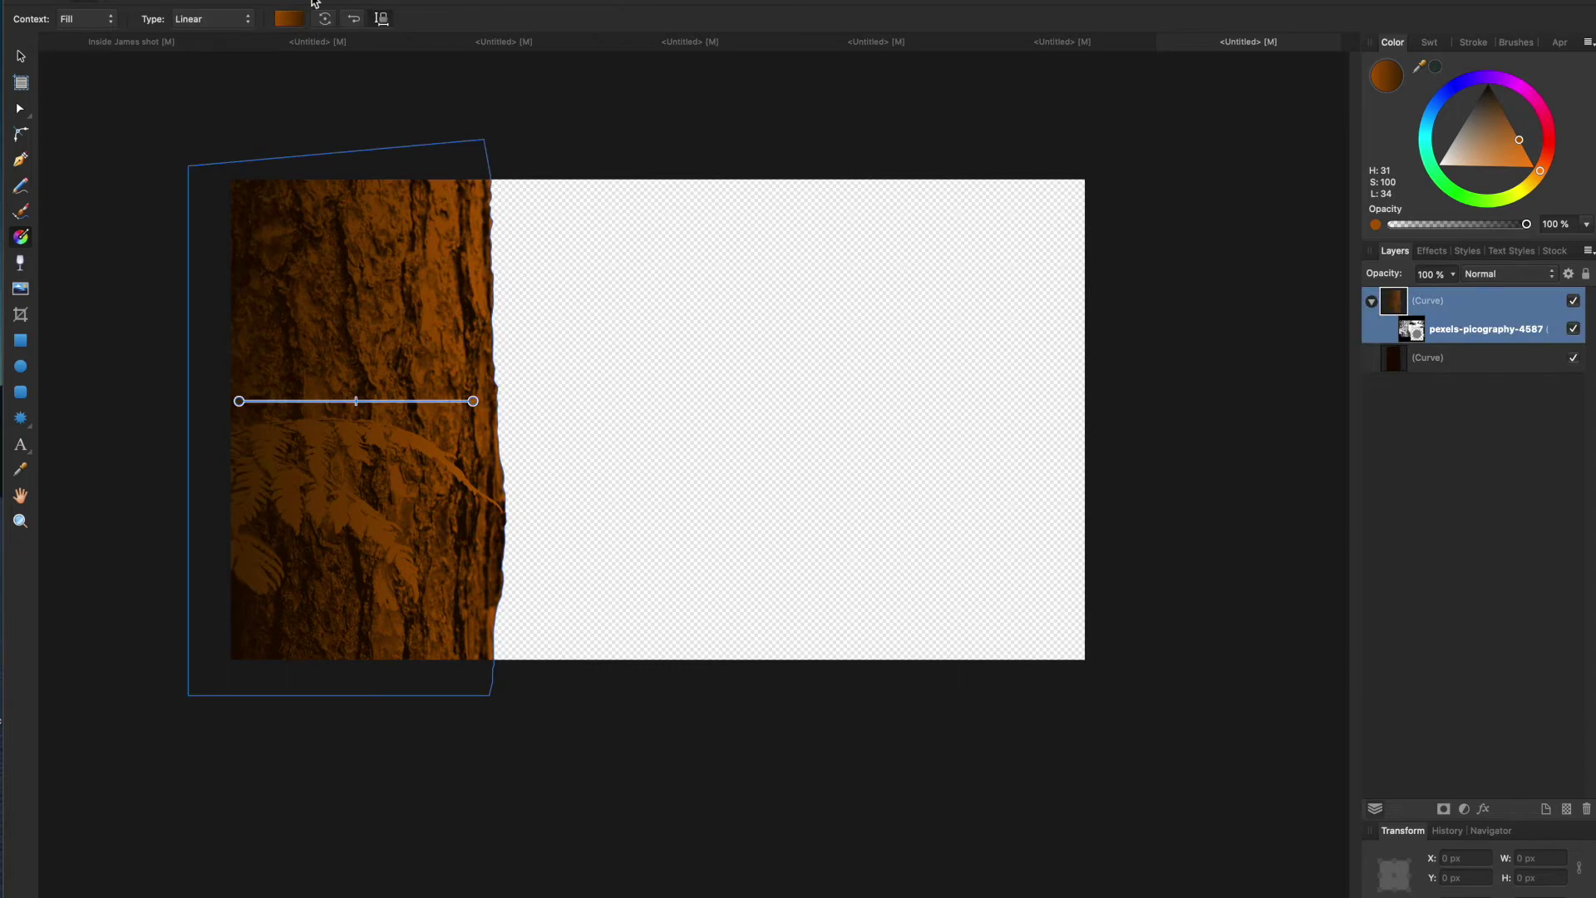
click(287, 18)
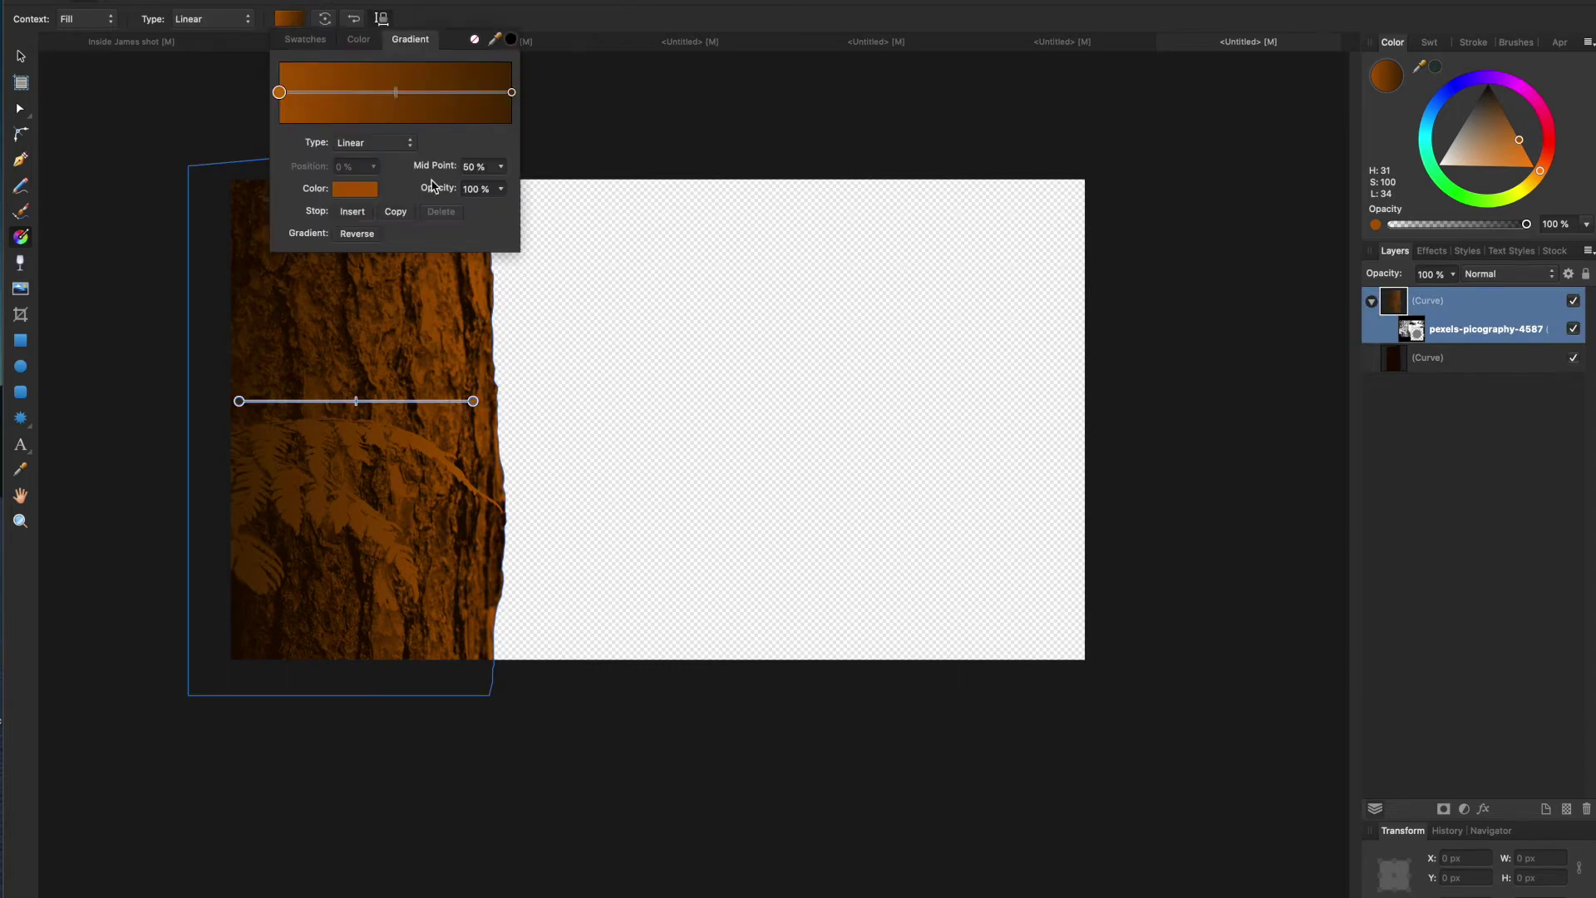
click(357, 190)
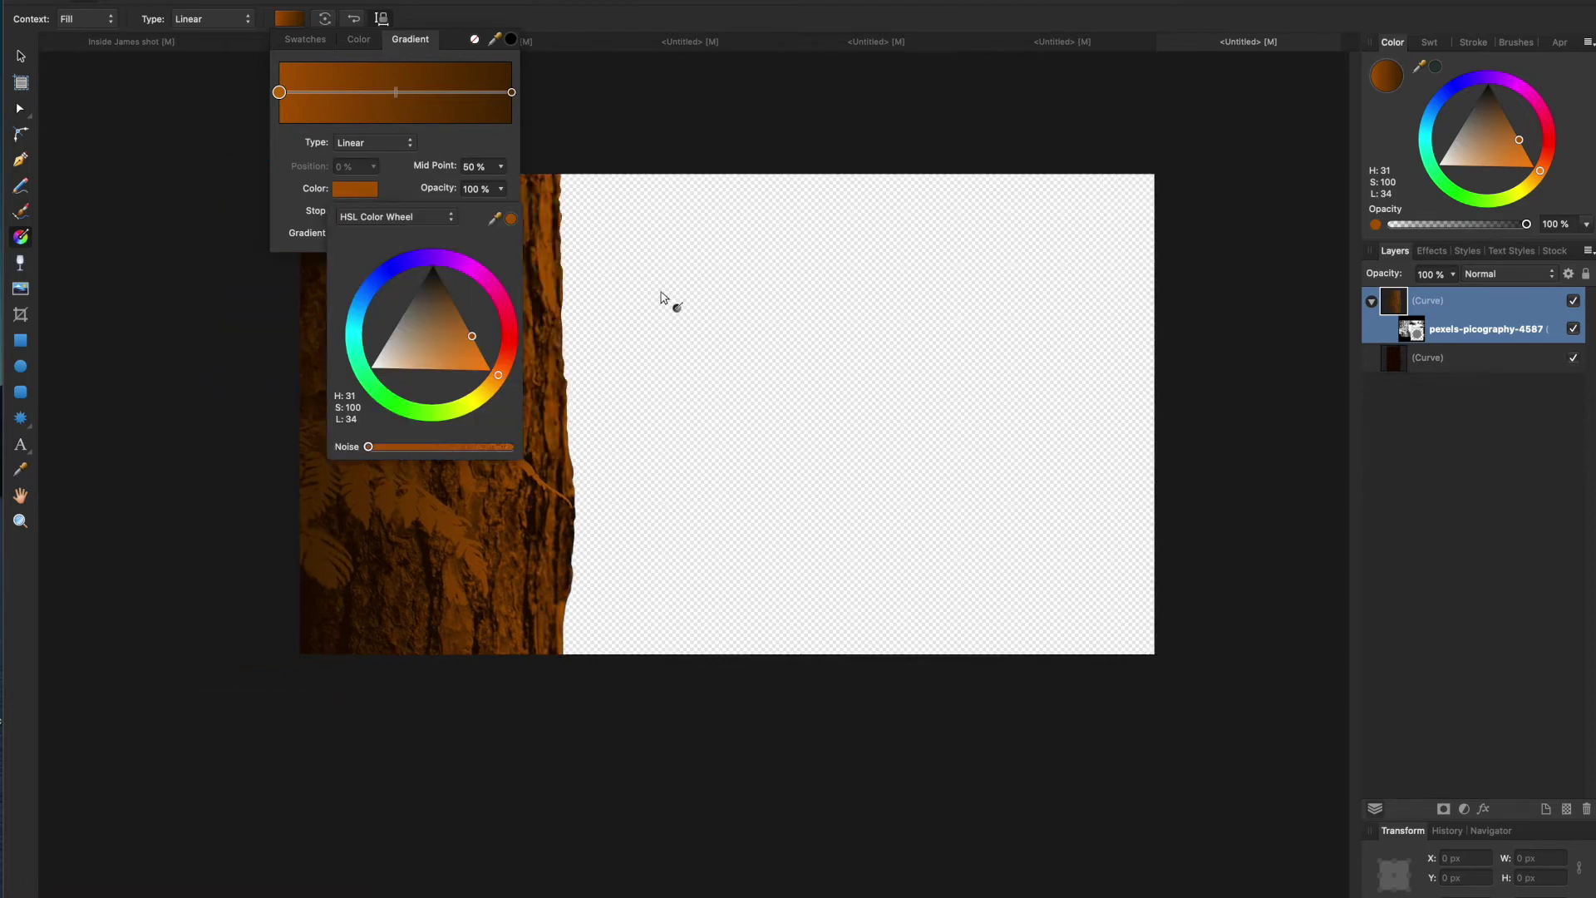
scroll(662, 297, right, 2)
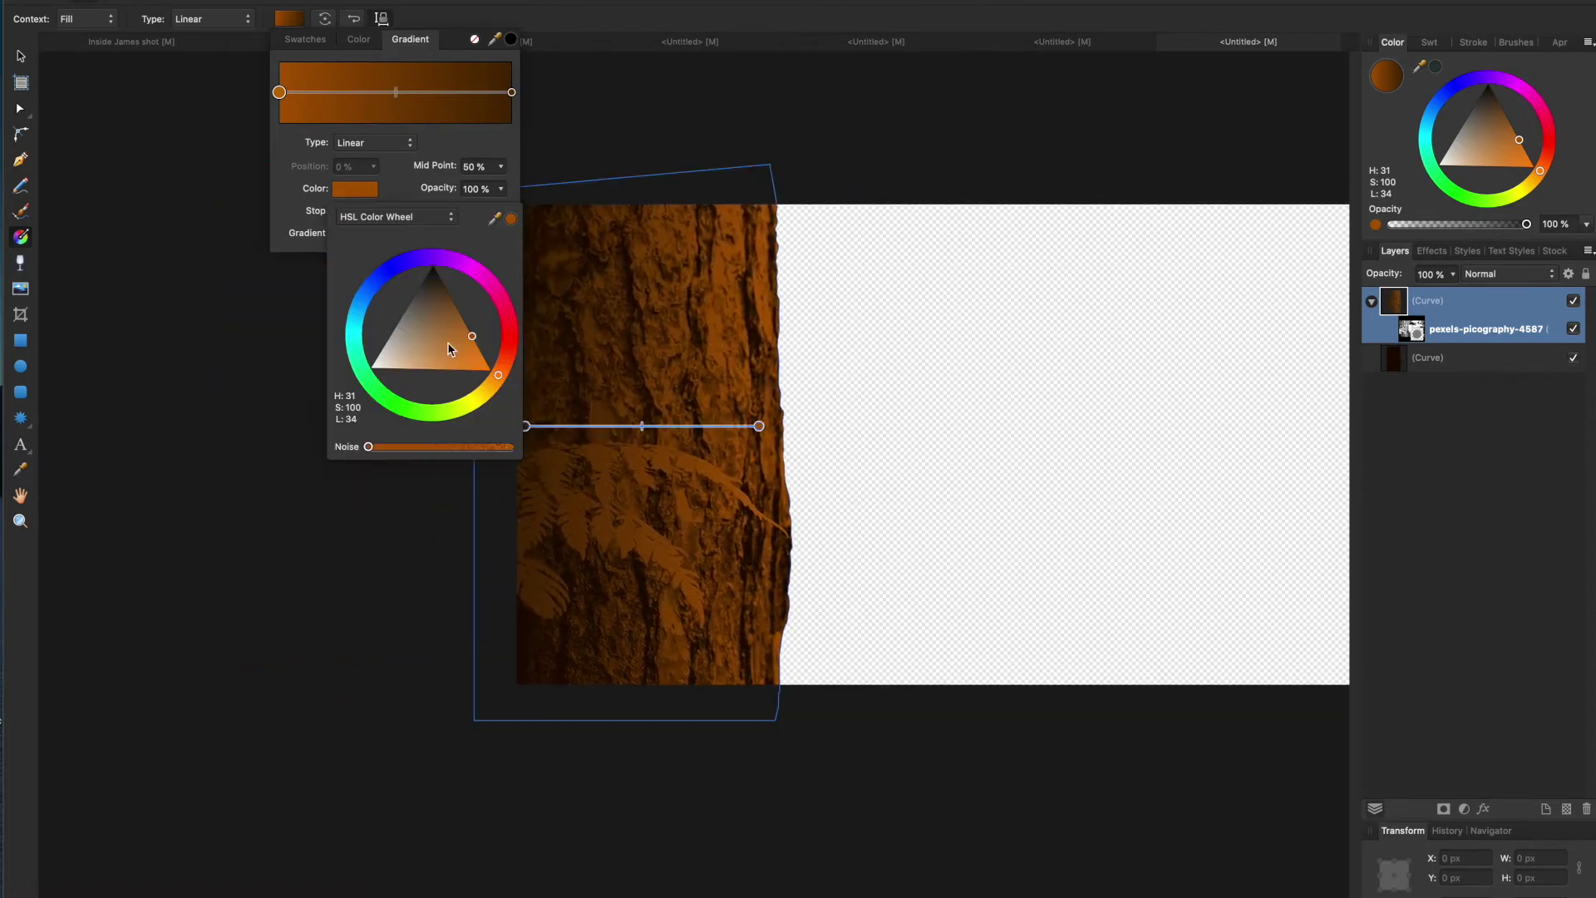
drag(462, 336, 464, 353)
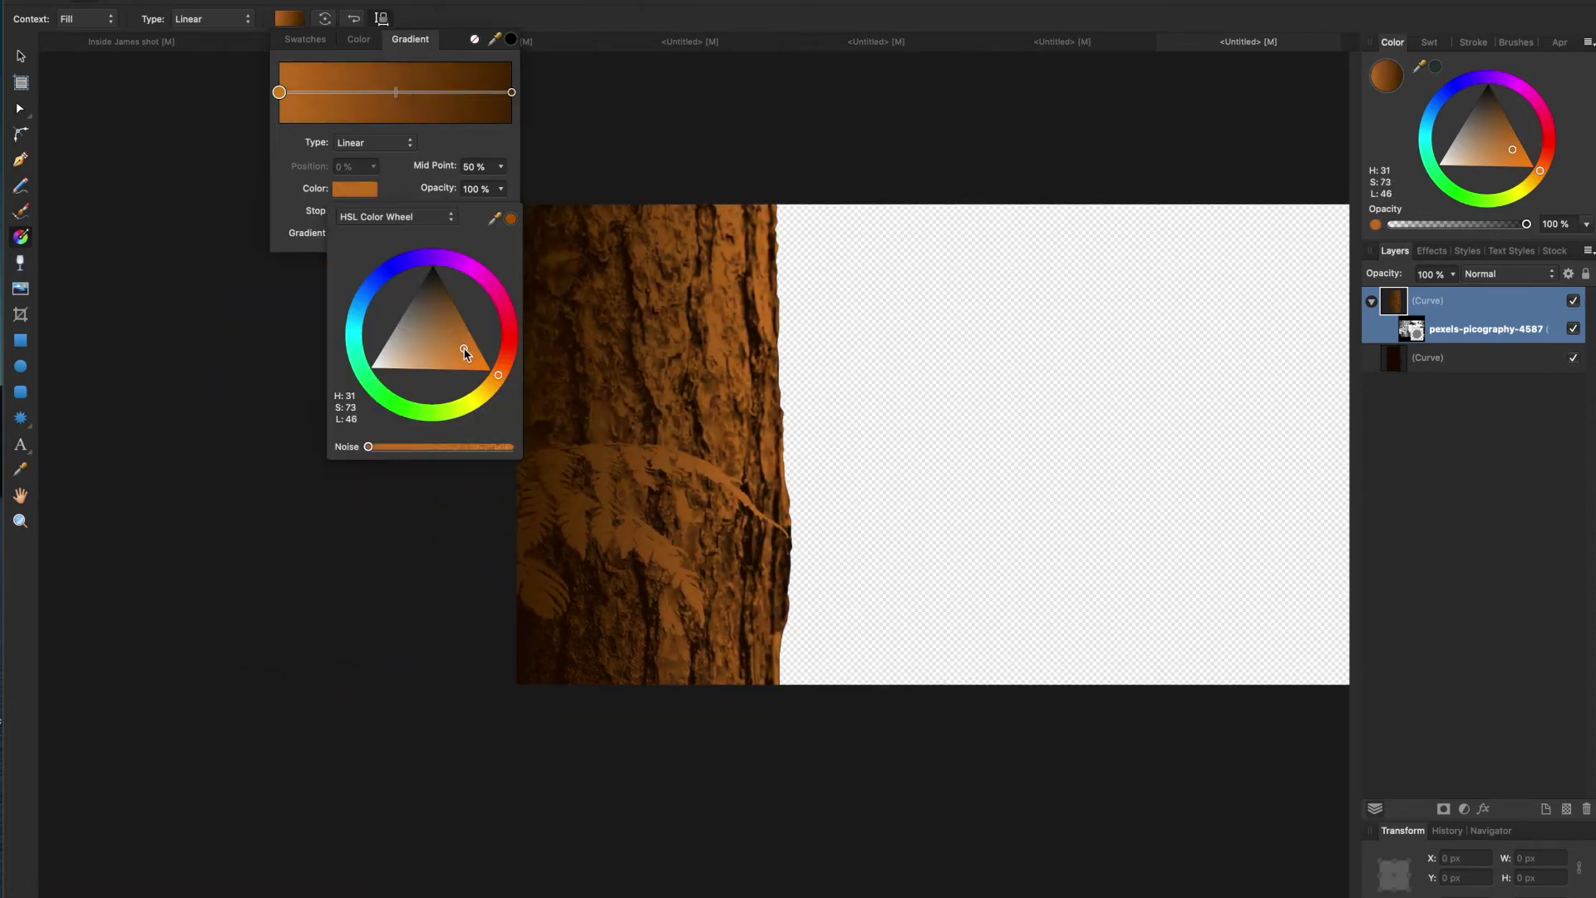
Set the gradient's end stop to a very dark, near-black brown.
click(511, 92)
click(347, 191)
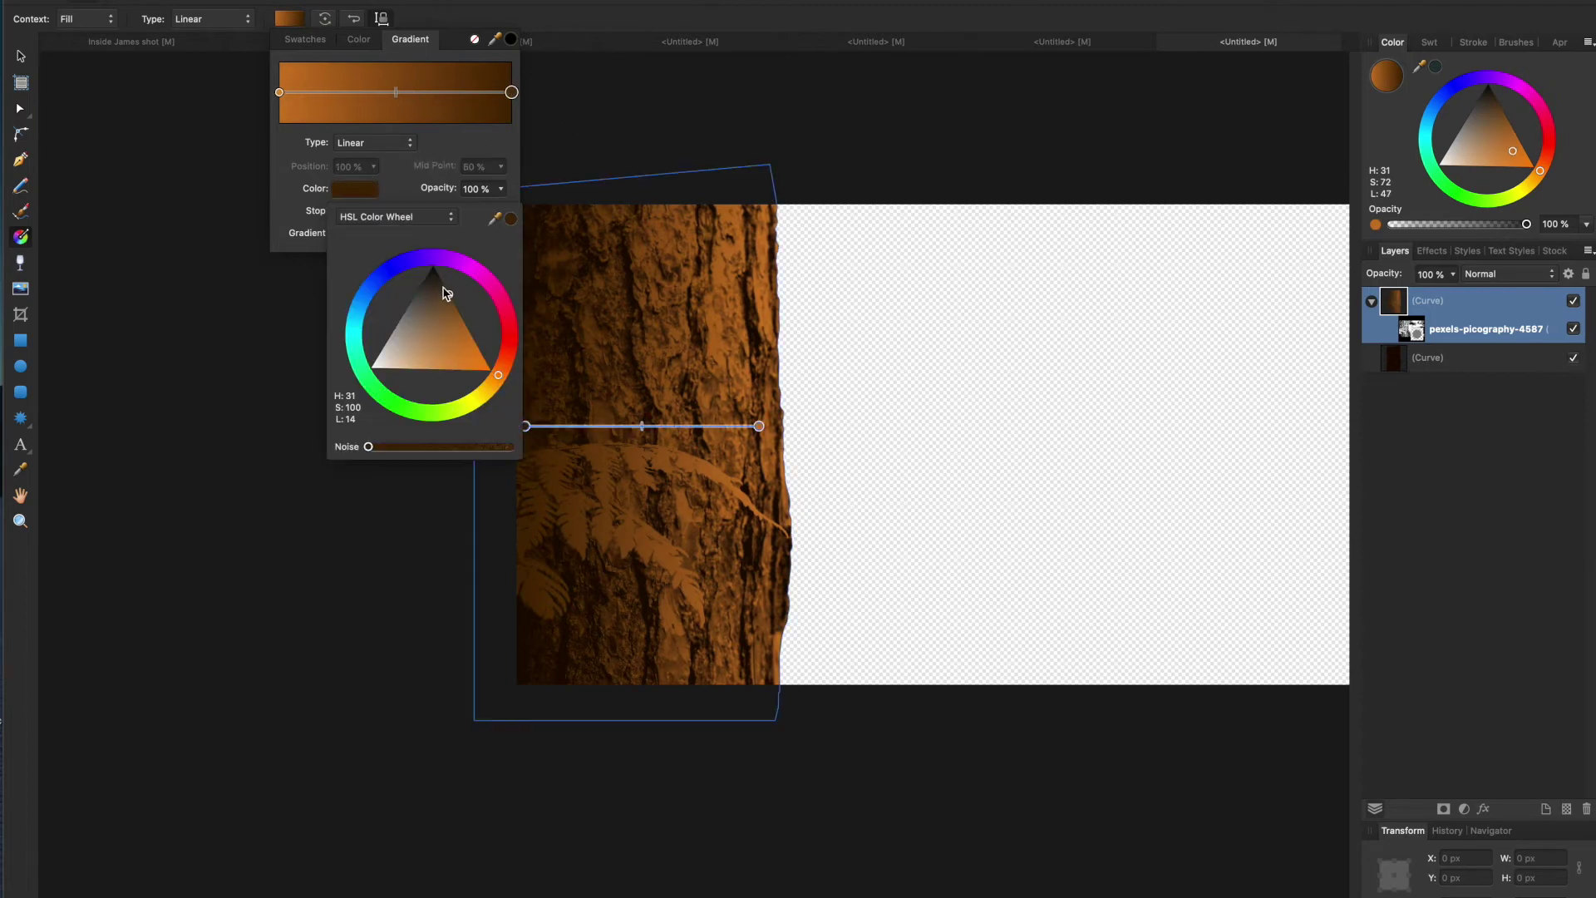
drag(443, 297, 439, 290)
click(20, 55)
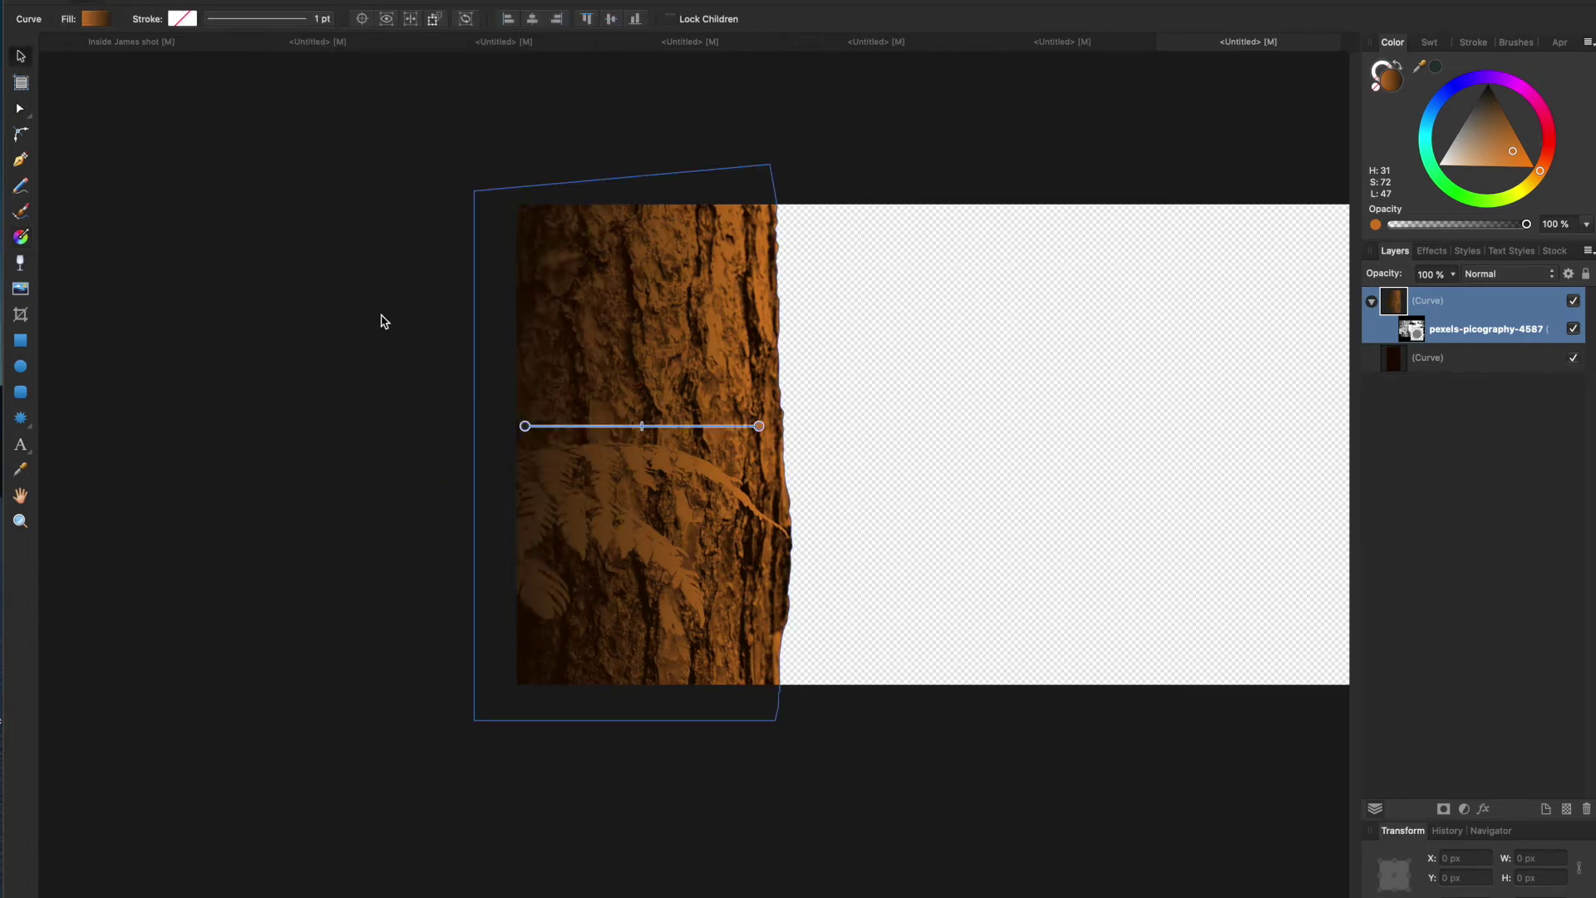
click(382, 321)
scroll(463, 355, right, 1)
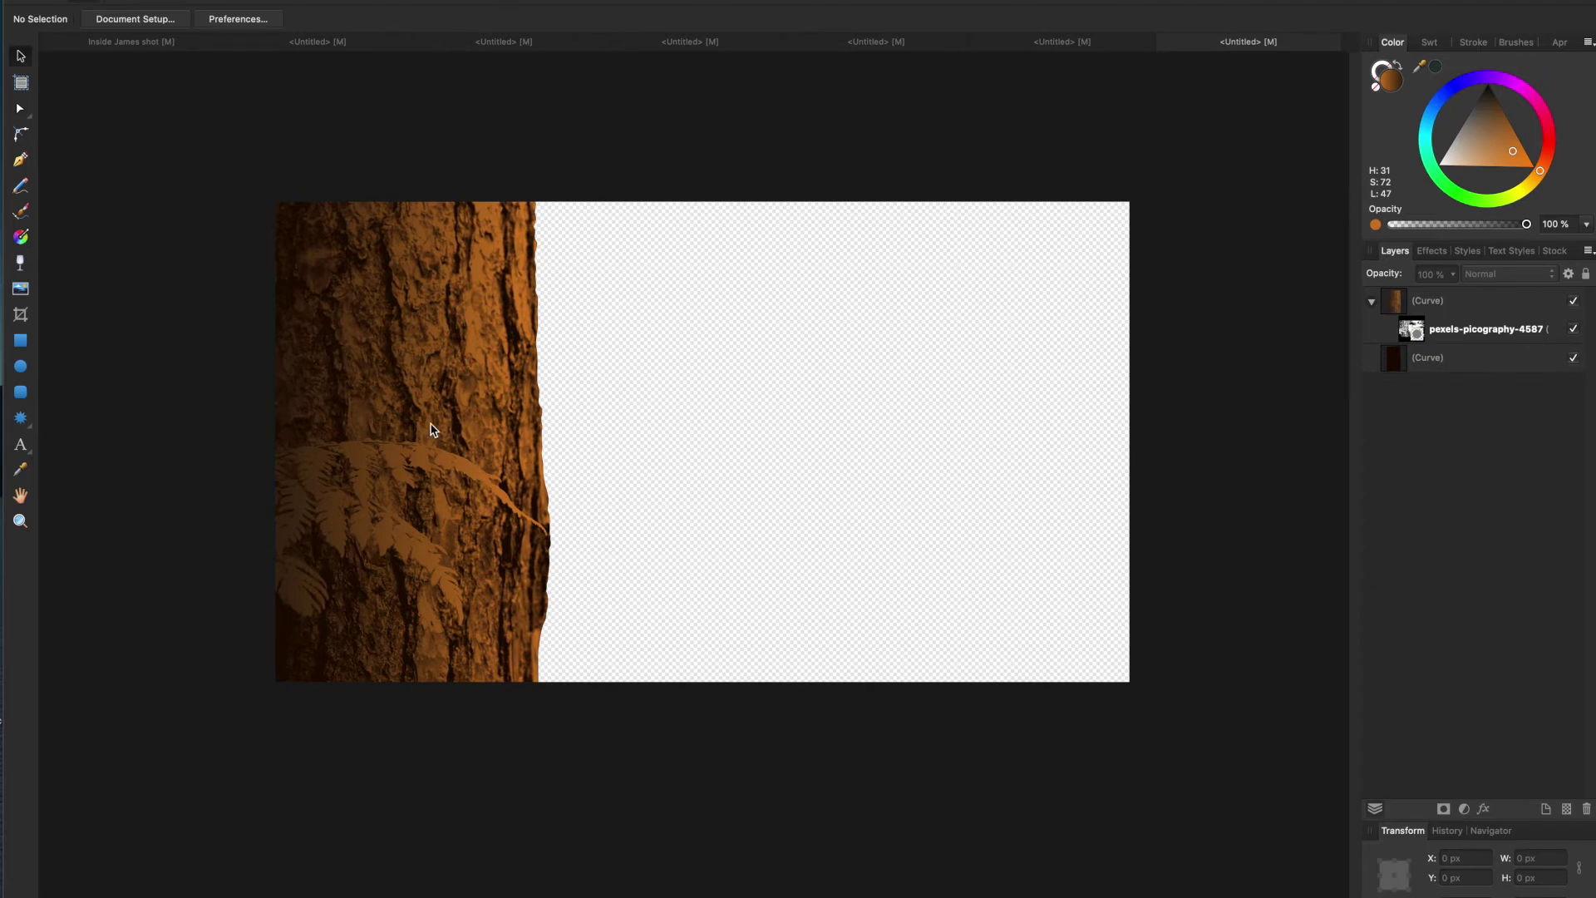
Alt-drag a copy of the dark torn-edge shape to the right and nudge it into place.
scroll(438, 521, right, 3)
scroll(439, 520, up, 2)
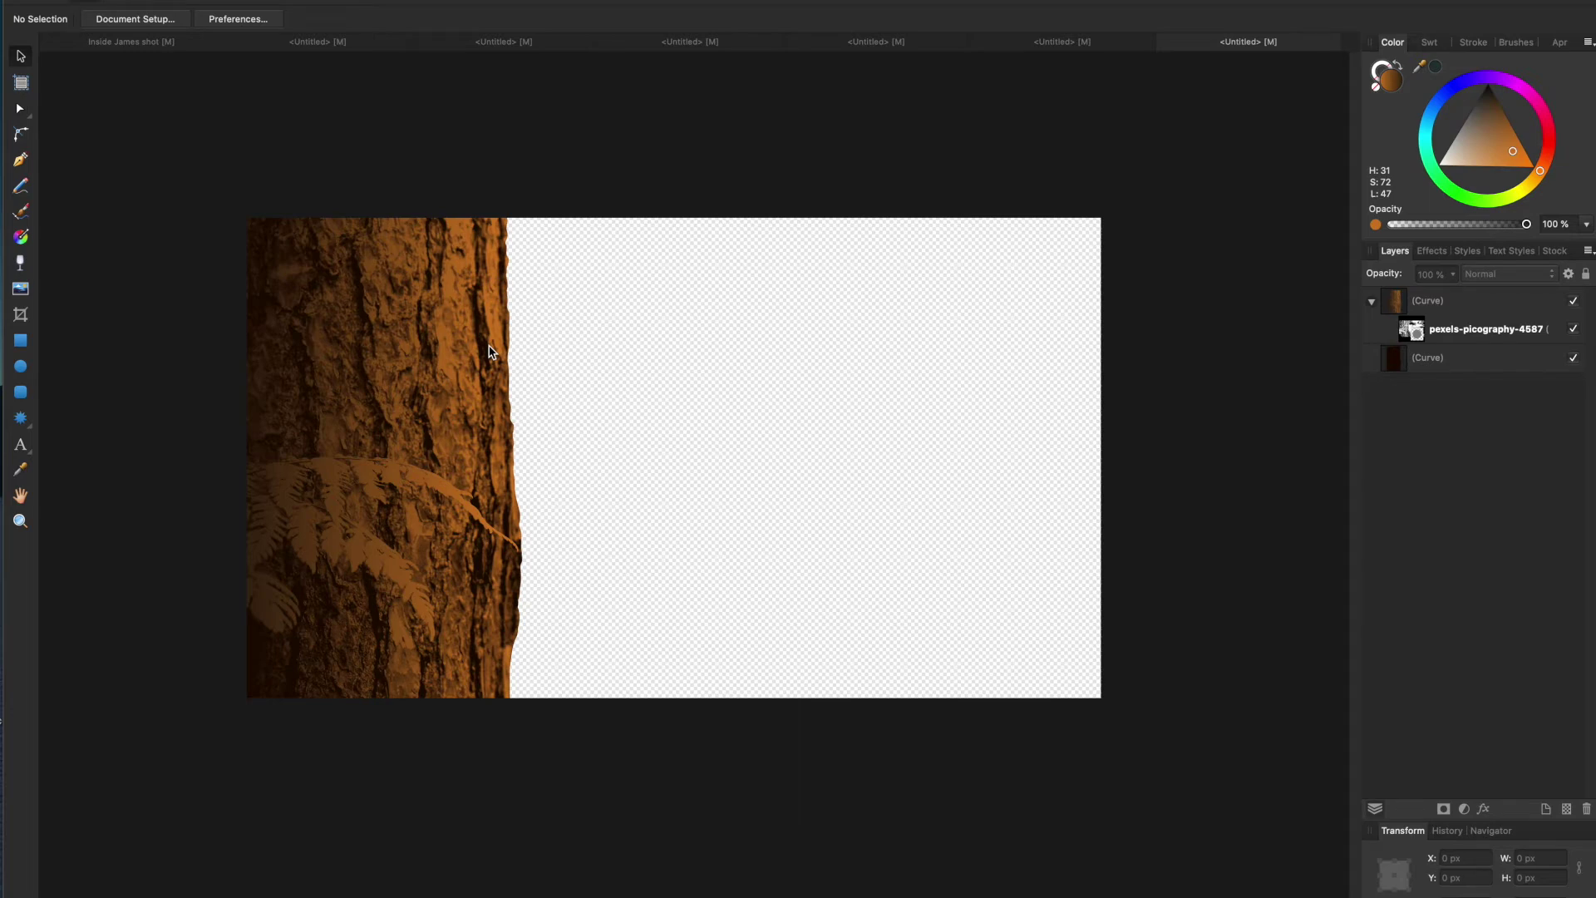
click(1442, 358)
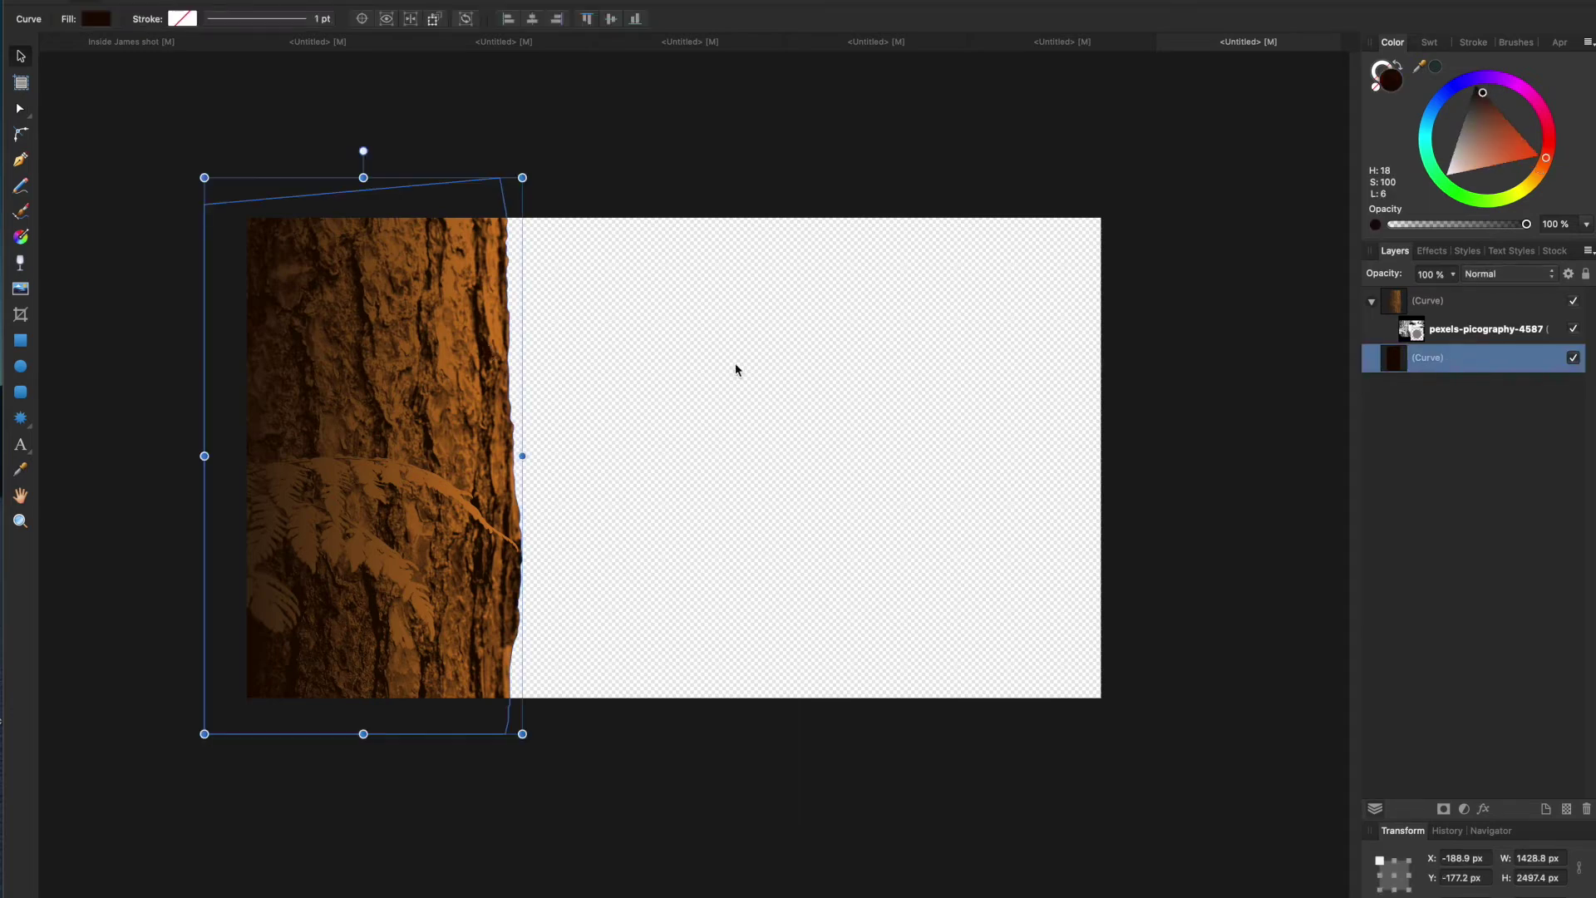
drag(402, 415, 873, 421)
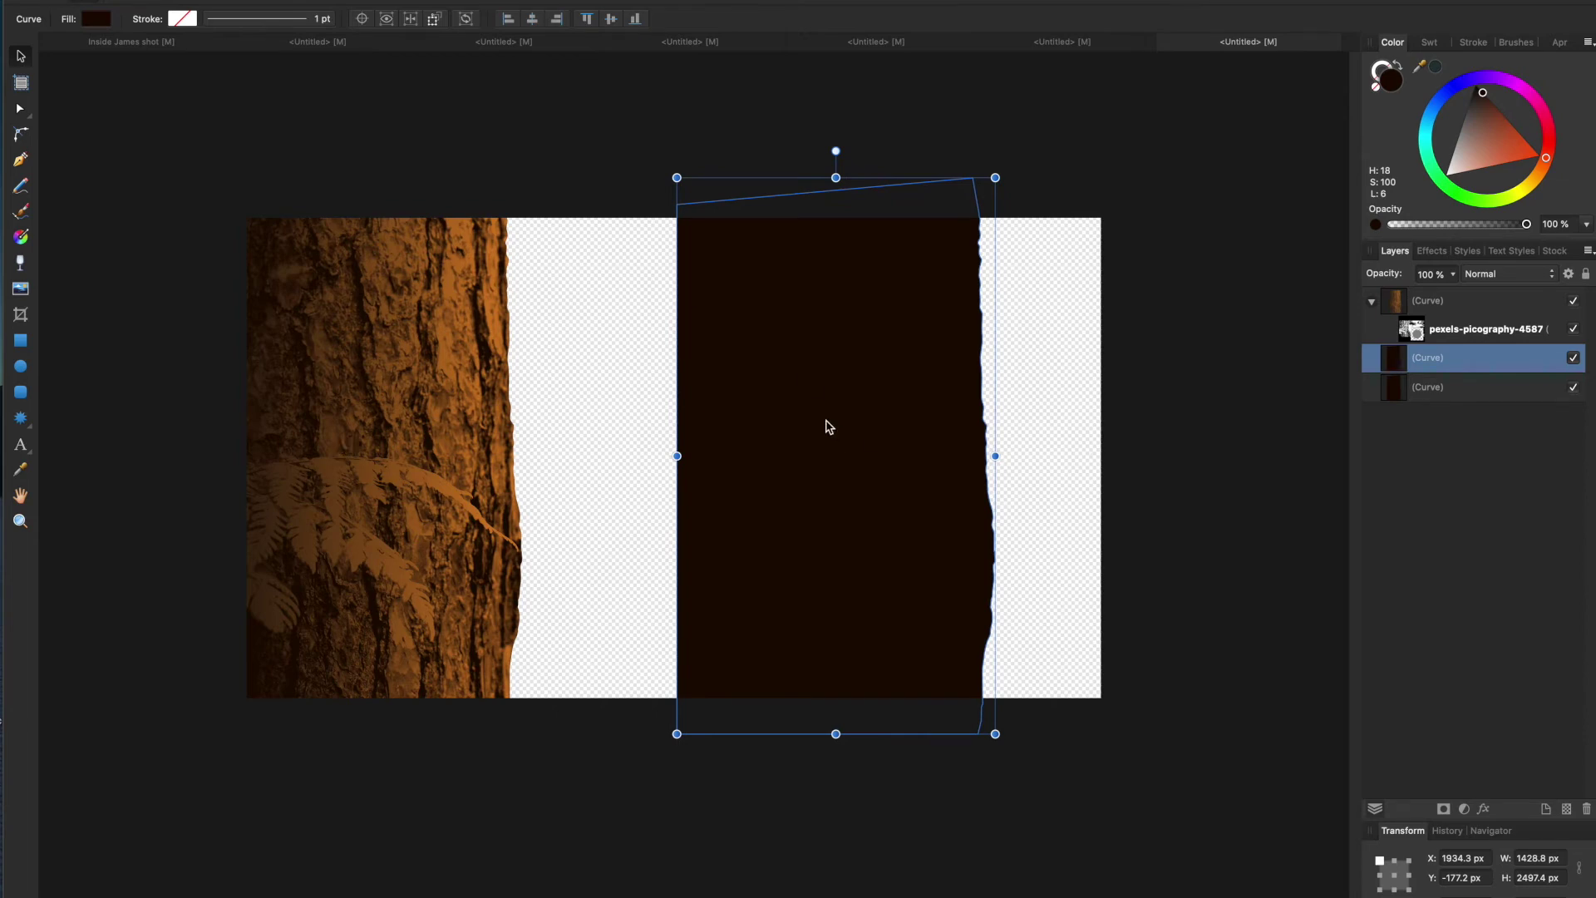
click(1438, 378)
drag(363, 337, 72, 379)
key(ctrl+z)
drag(898, 416, 873, 421)
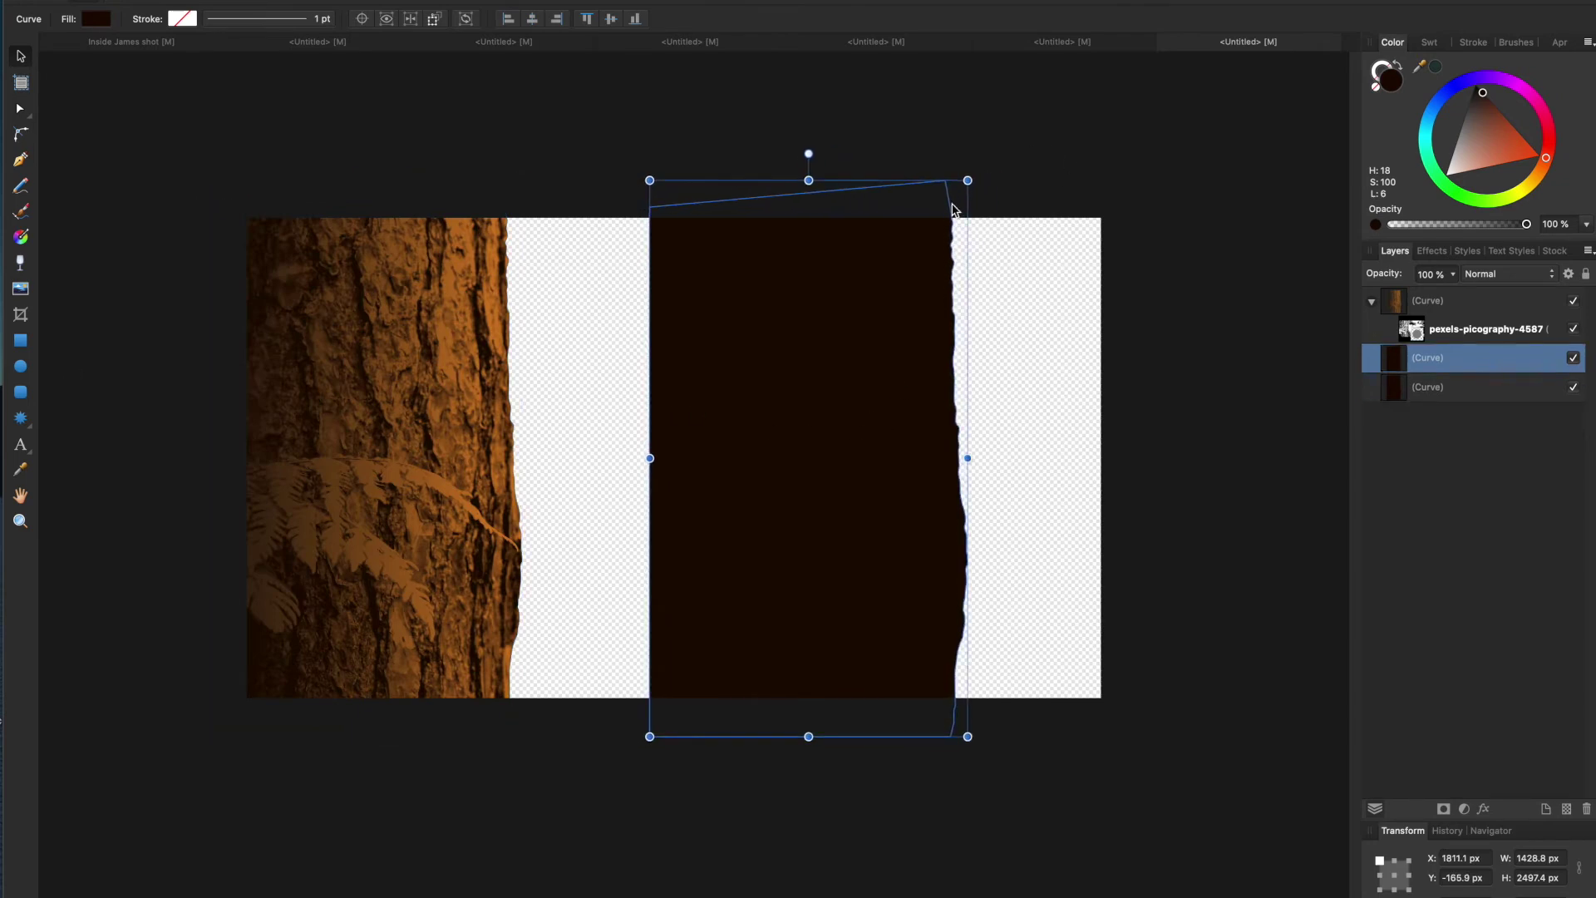
drag(889, 309, 886, 290)
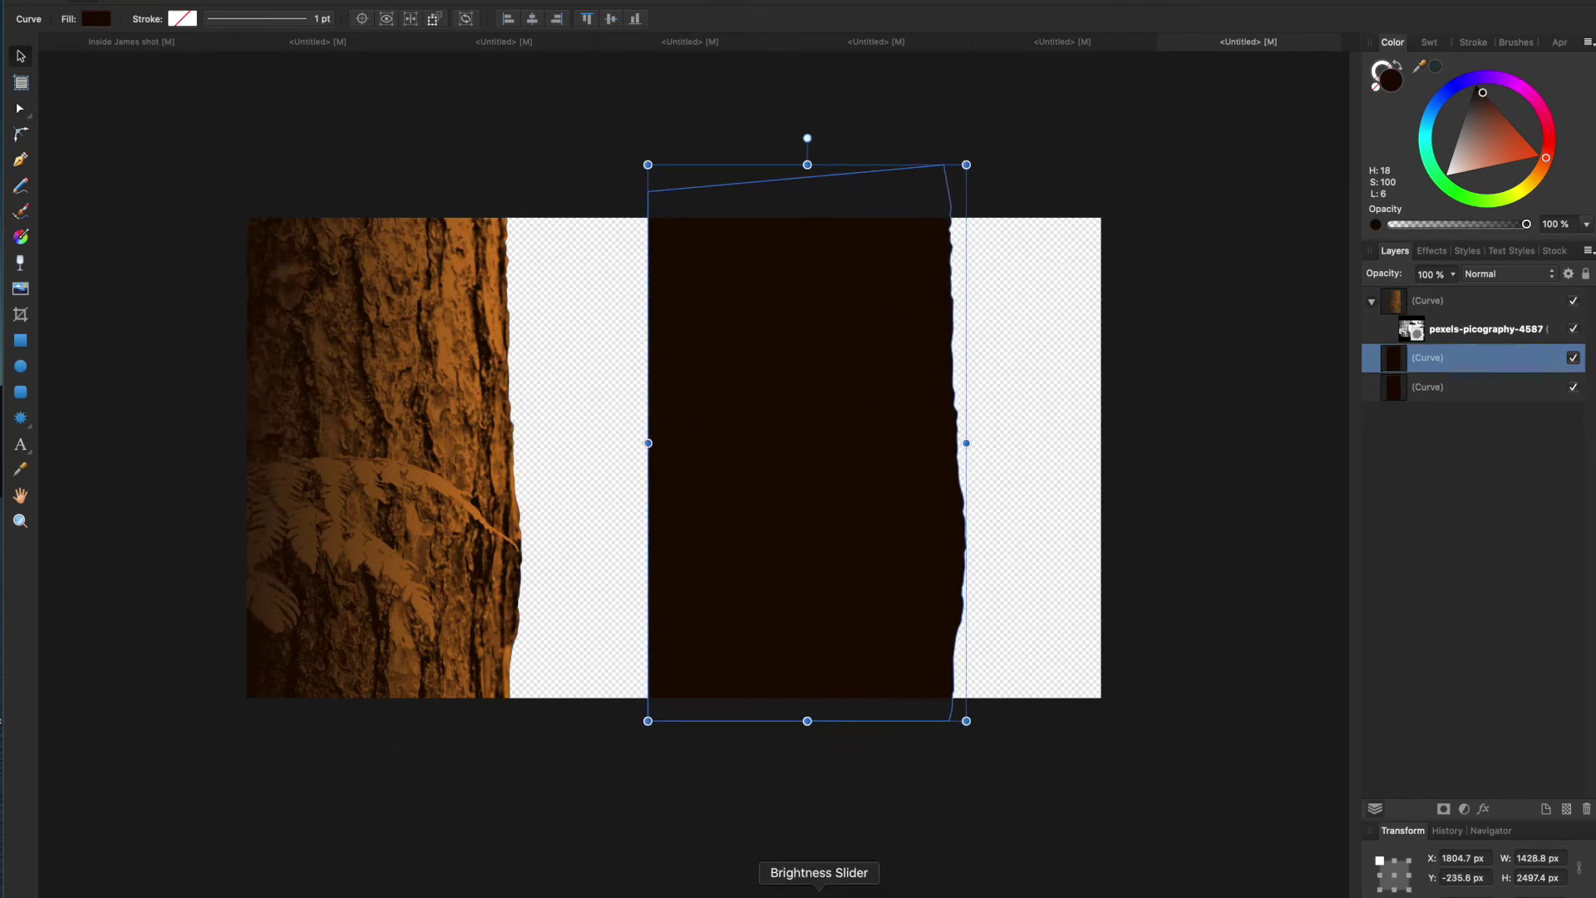
click(780, 891)
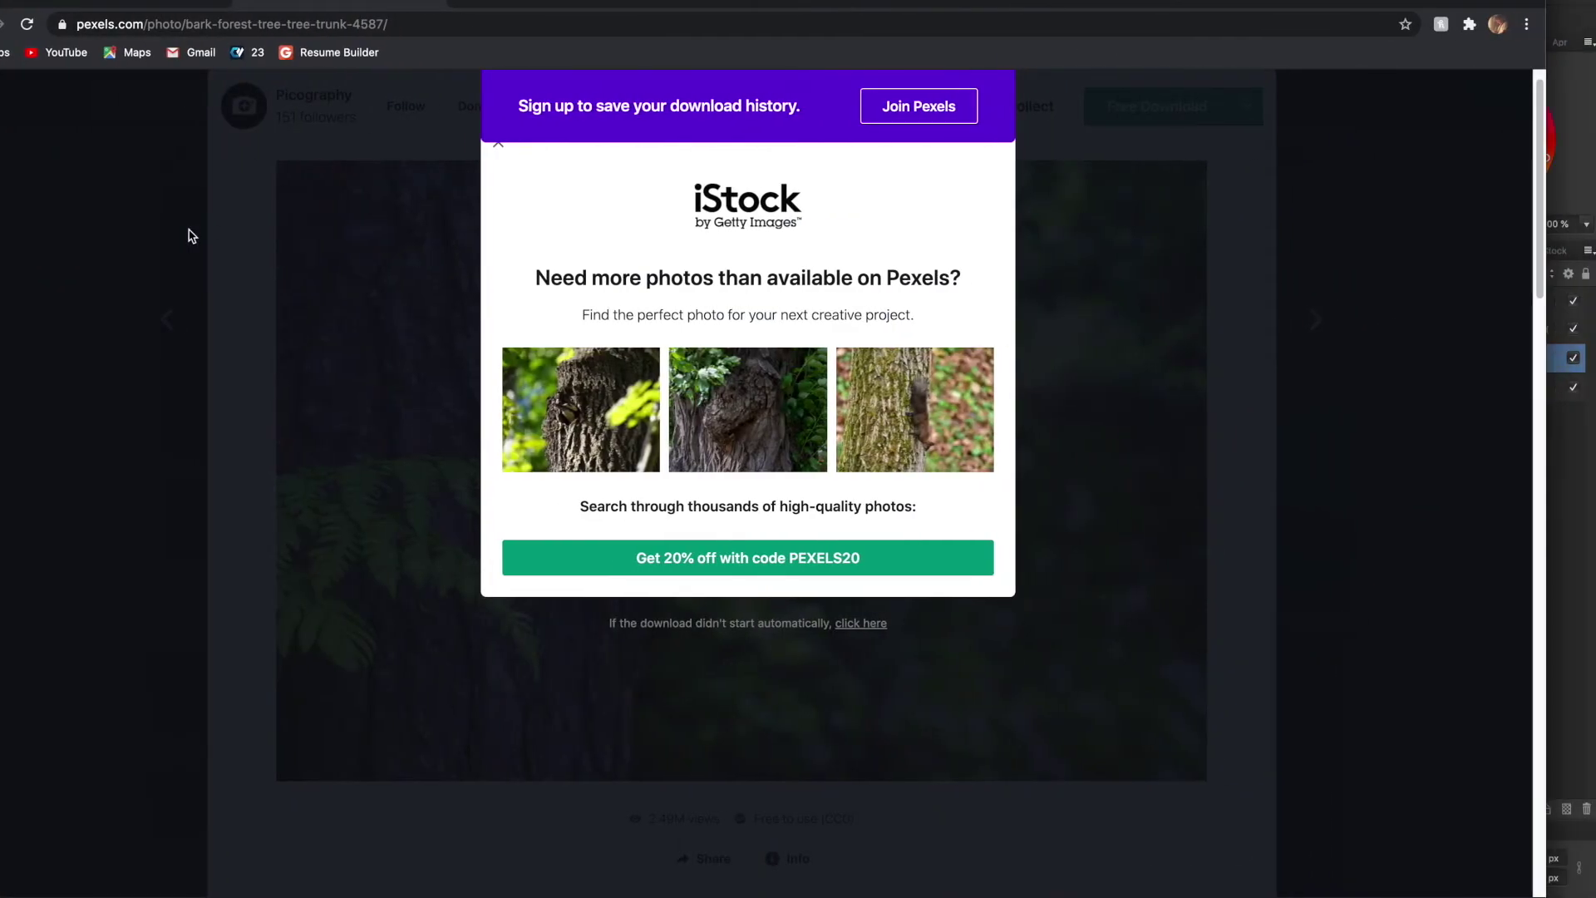
Dismiss the iStock popup and search Pexels for 'moss', browsing the results.
click(1191, 228)
click(1185, 182)
click(117, 99)
double_click(116, 99)
text(moss)
key(Return)
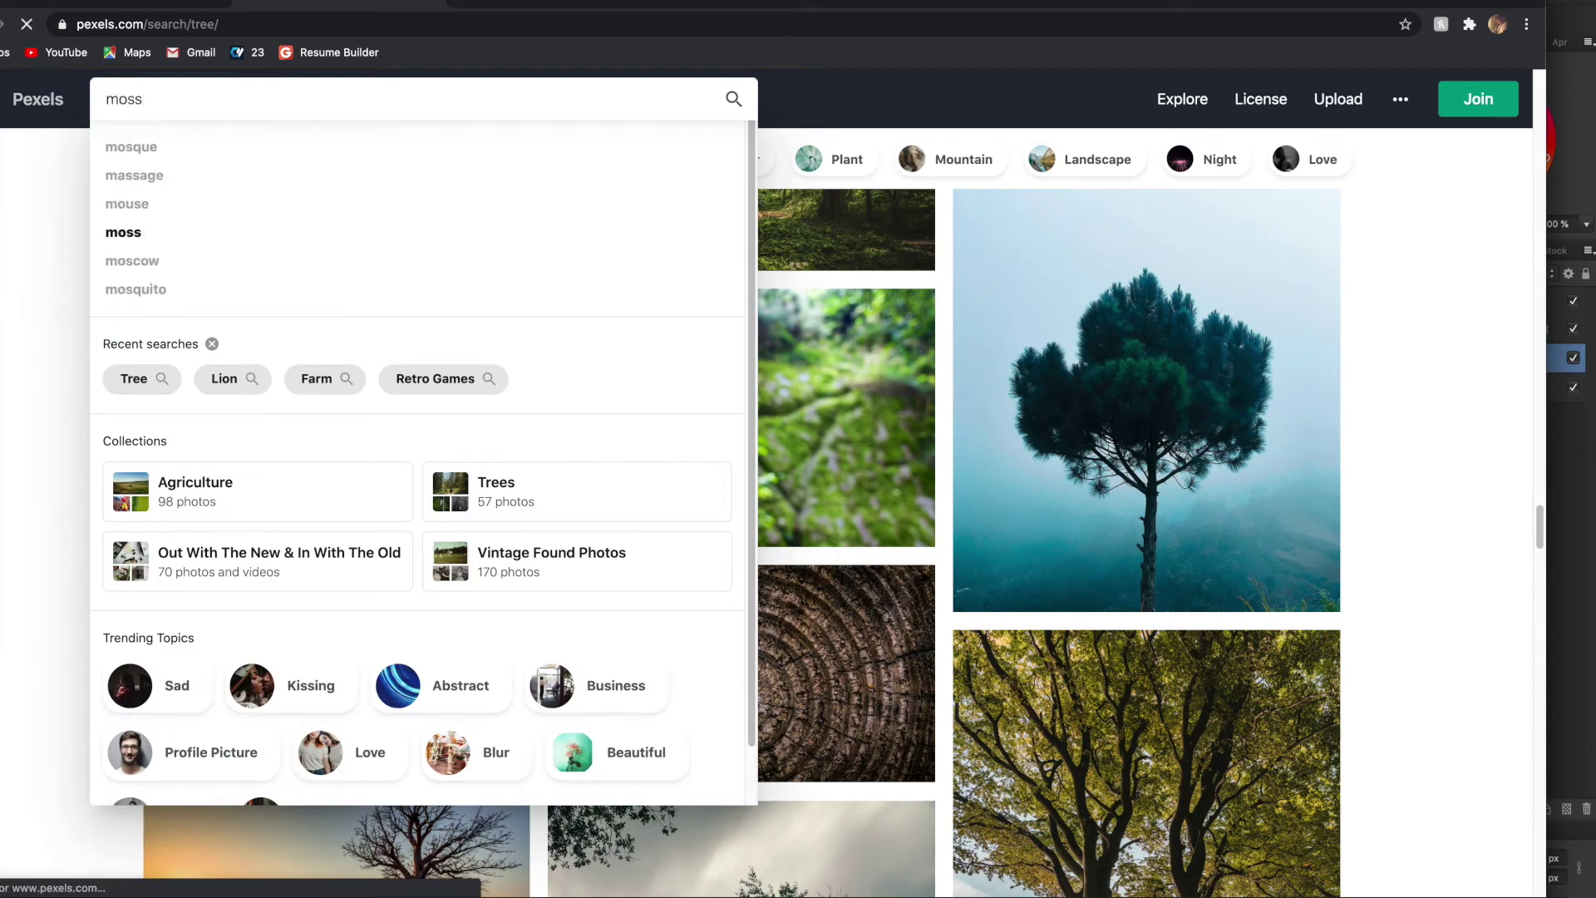
scroll(364, 413, down, 2)
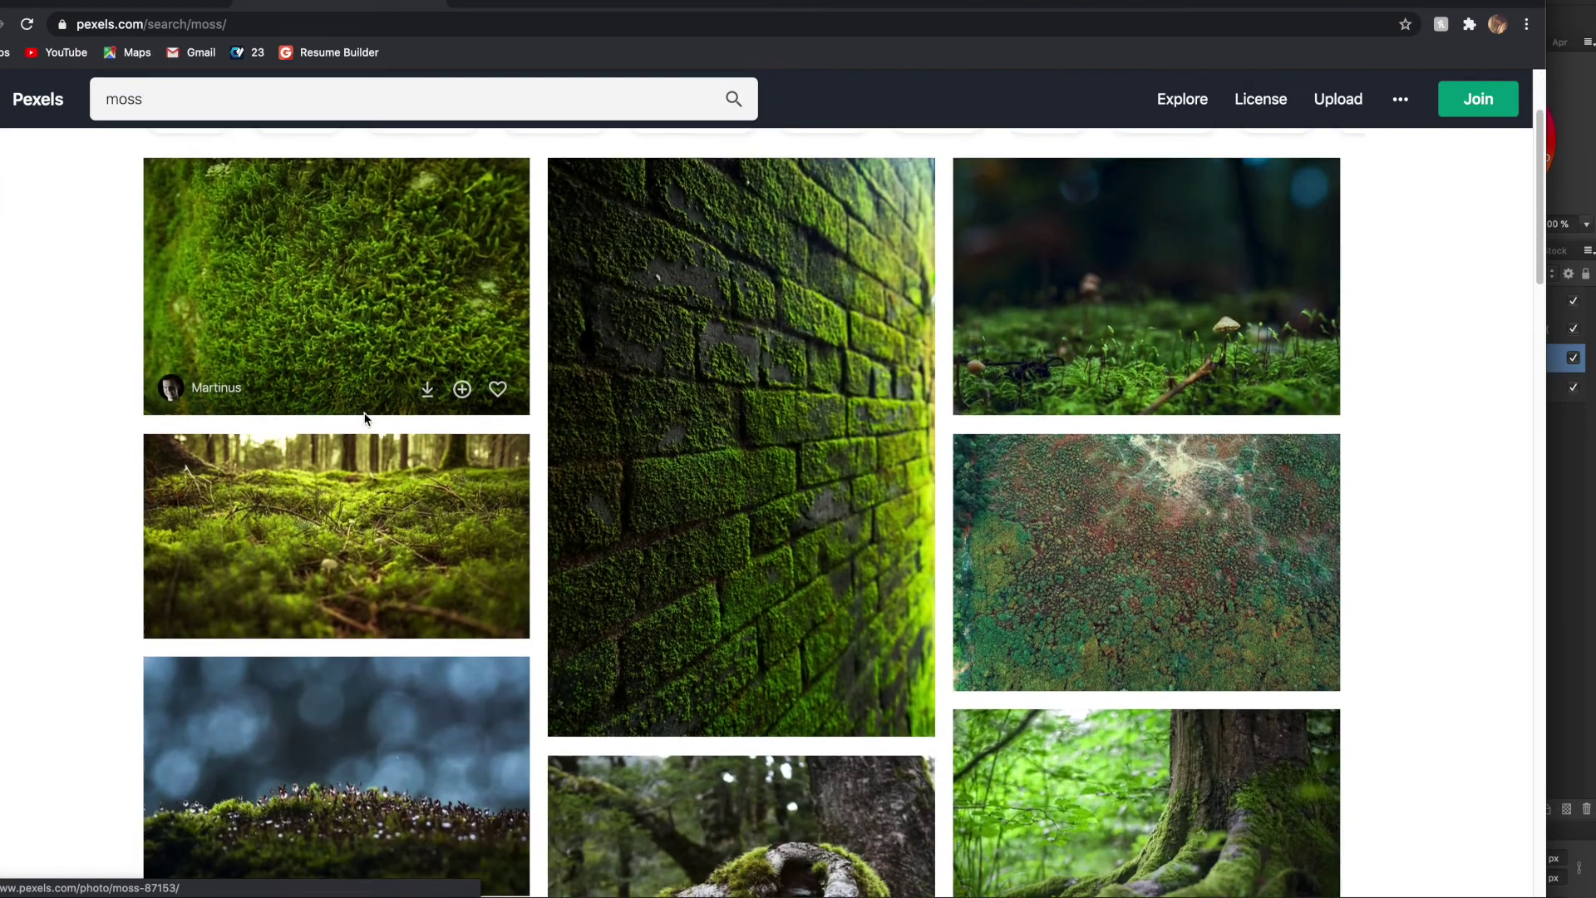
scroll(366, 419, up, 2)
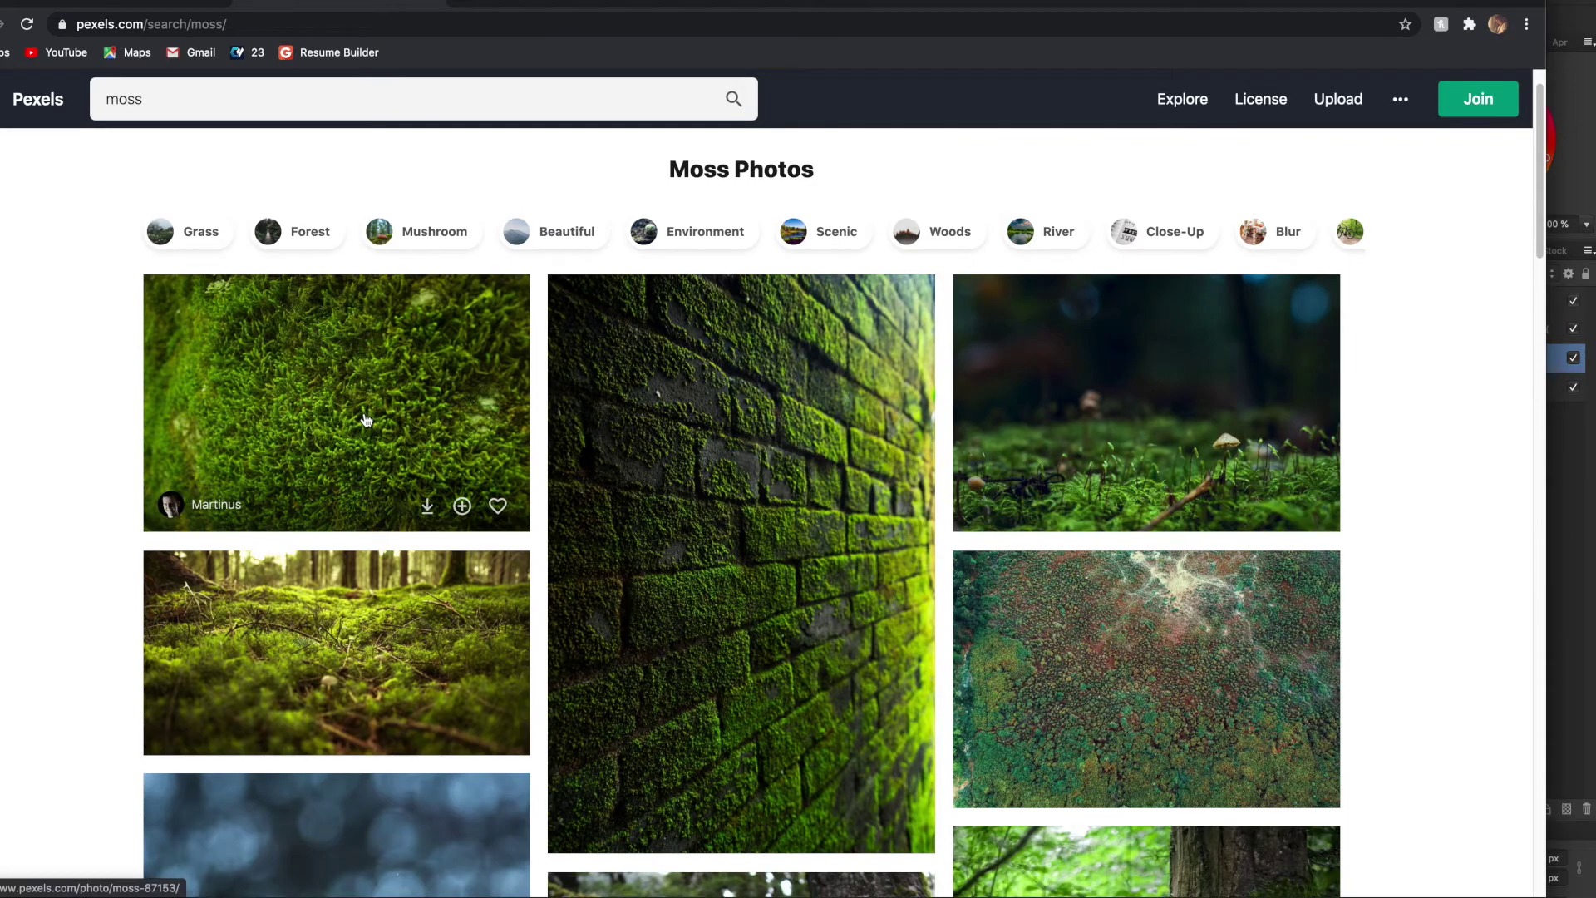
scroll(366, 419, down, 5)
scroll(366, 419, down, 8)
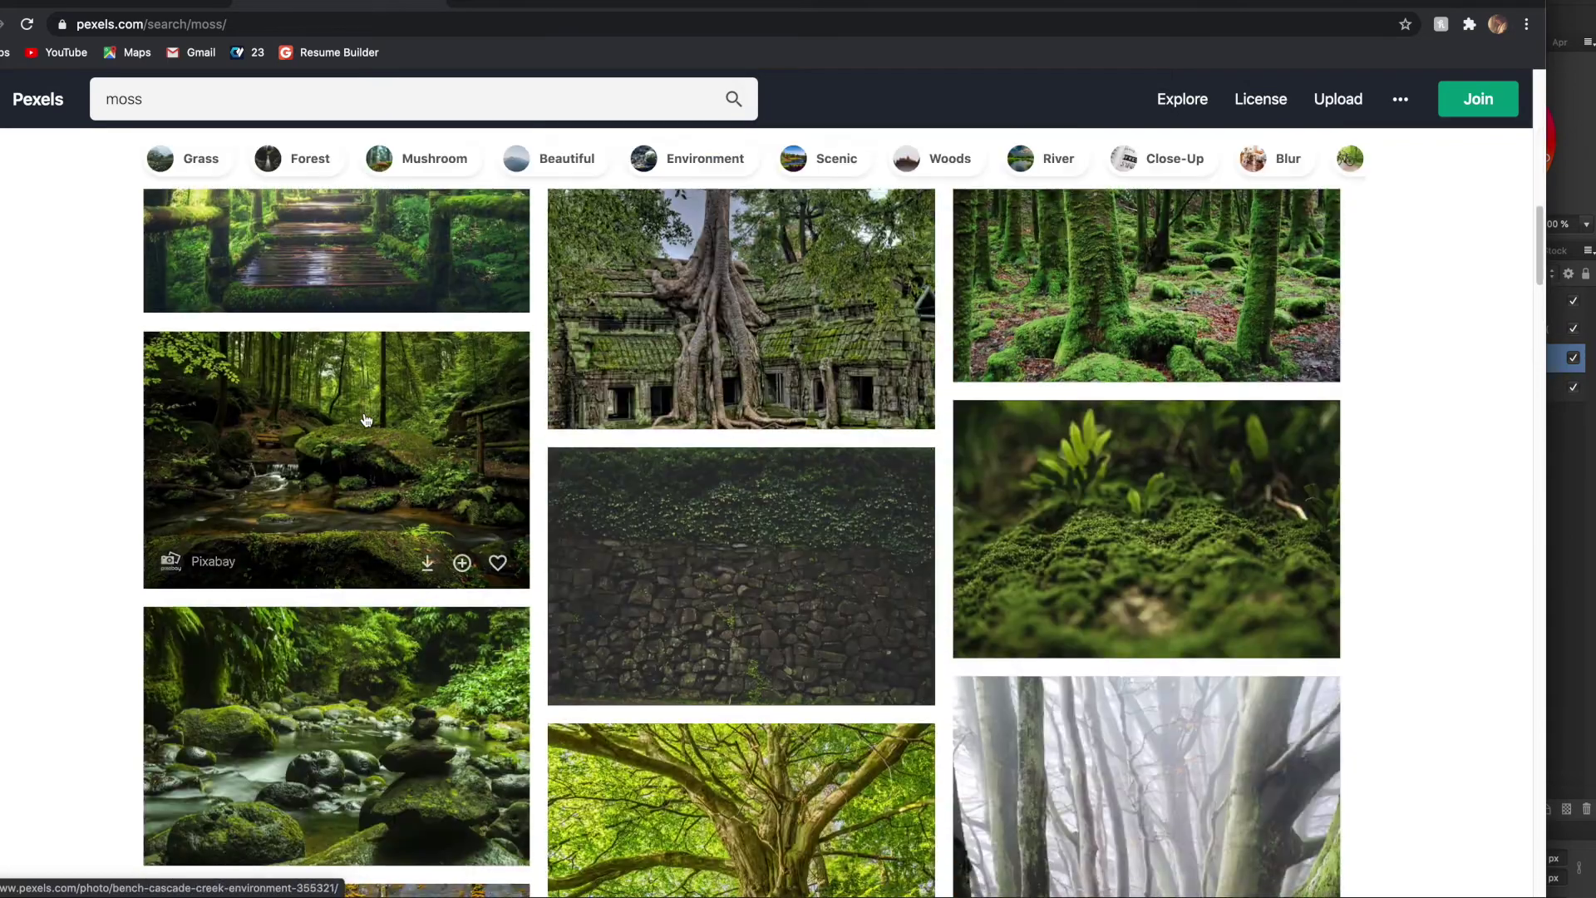
scroll(366, 419, down, 4)
scroll(452, 142, up, 15)
scroll(452, 142, down, 1)
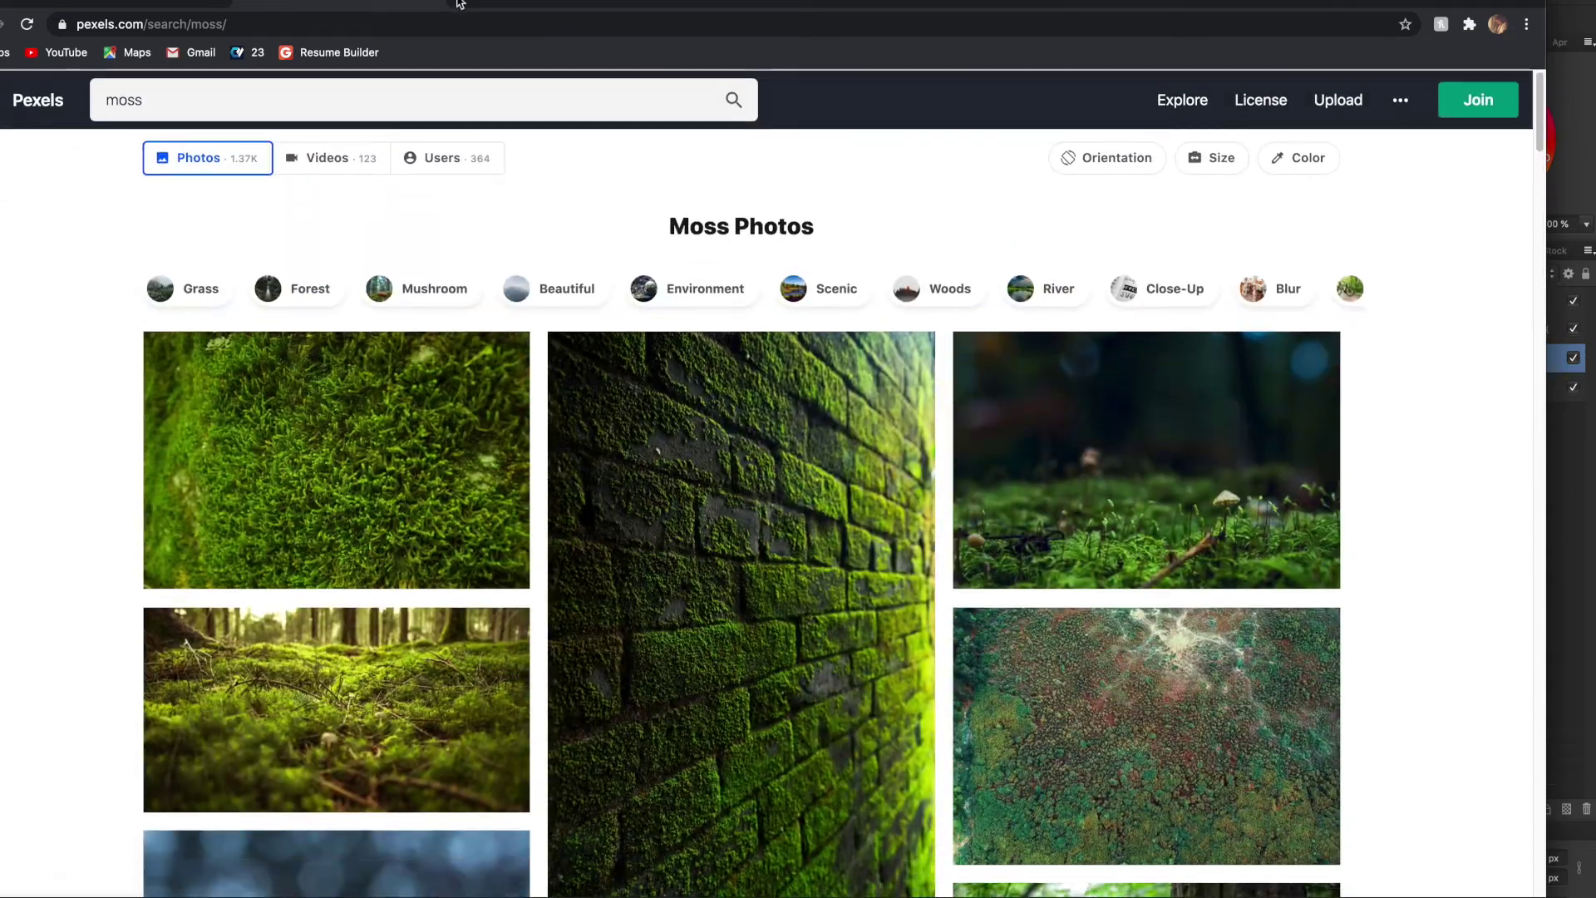
Search Google Images for 'moss texture' and save the textures.com moss image to Downloads.
click(453, 21)
text(moss )
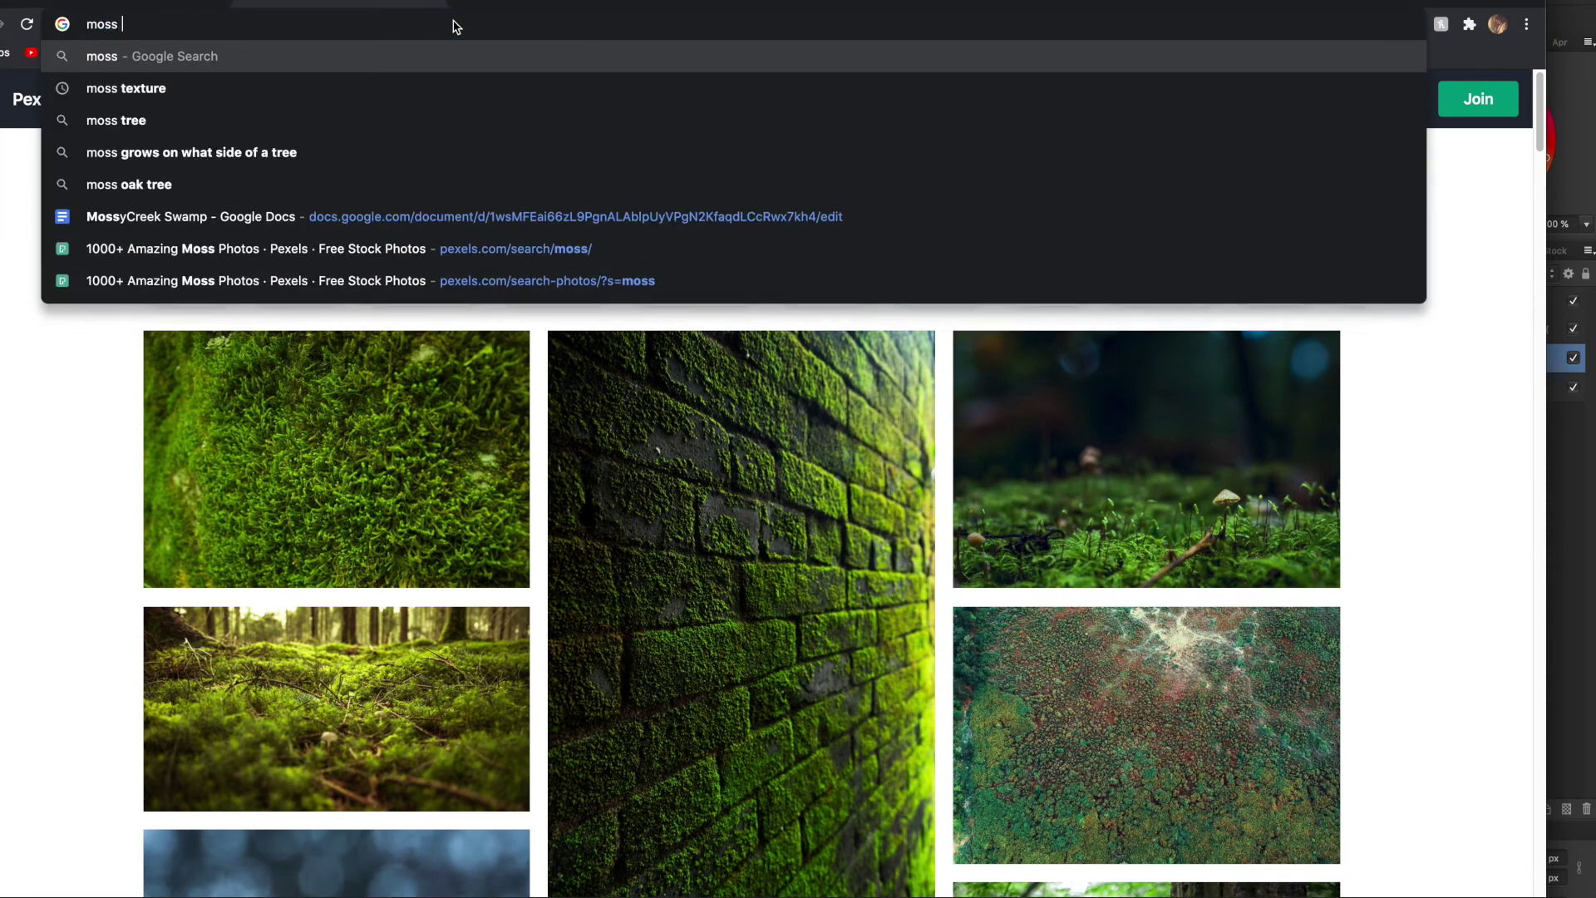
text(texture)
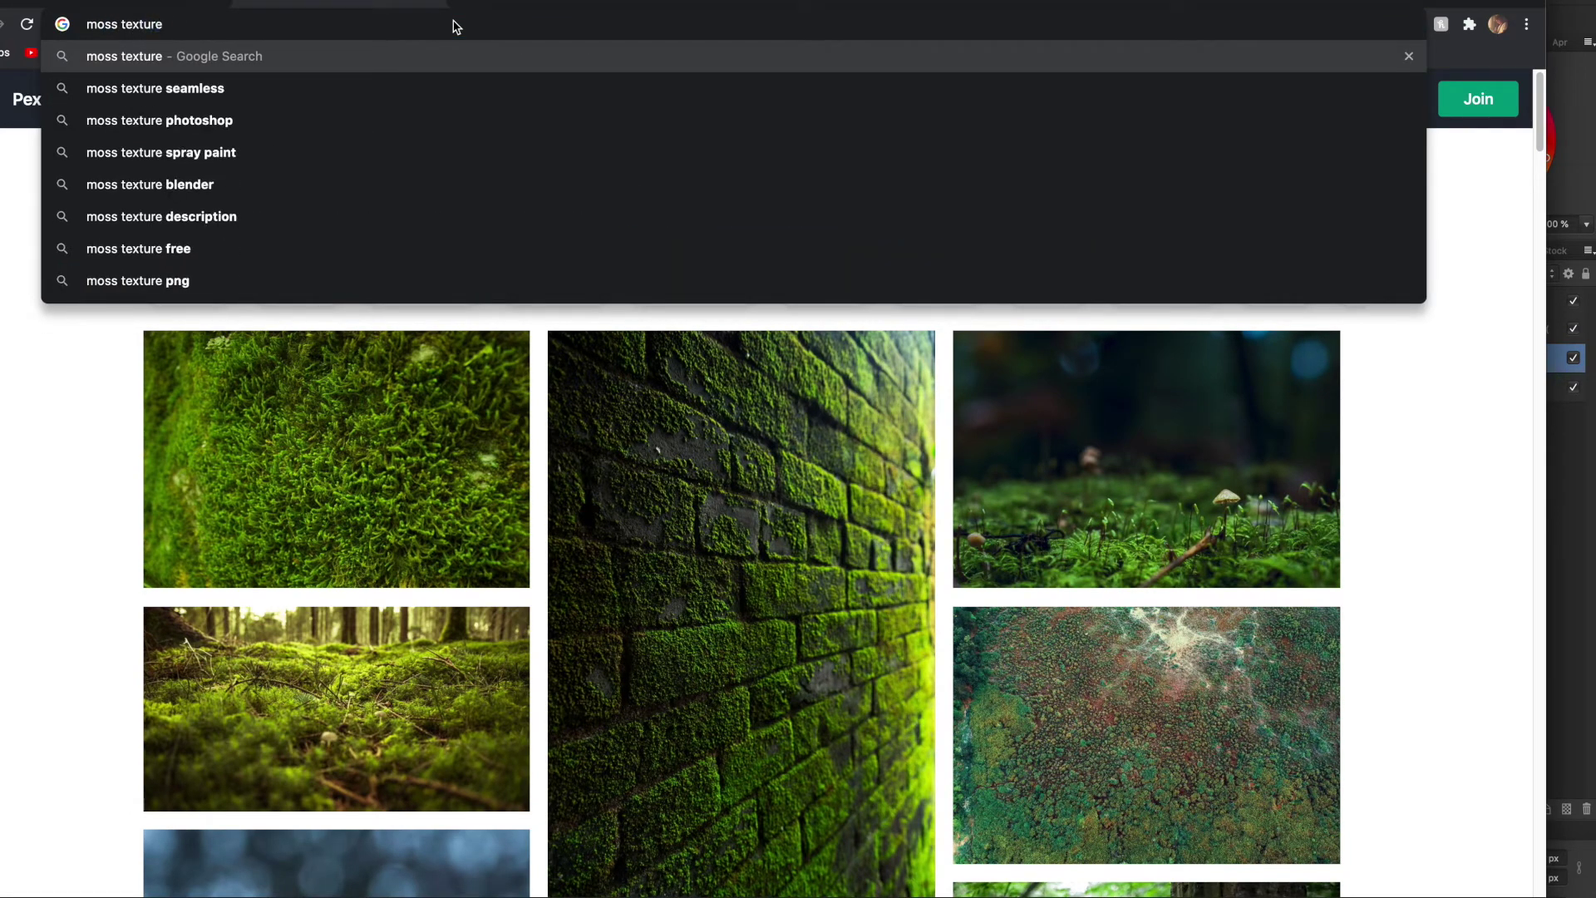
key(Return)
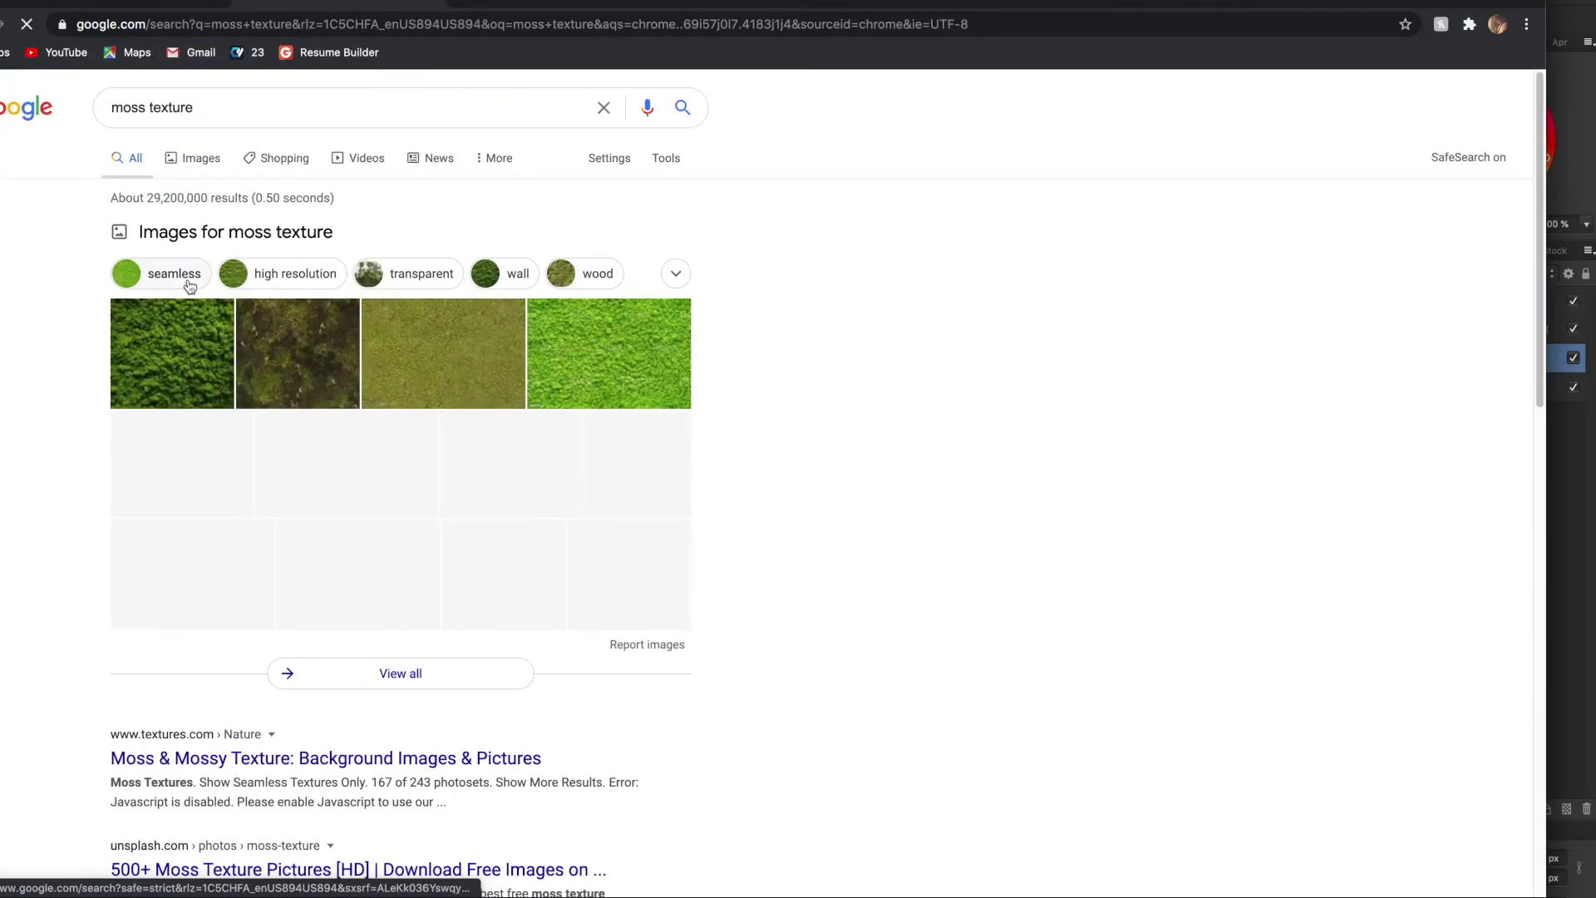
click(198, 160)
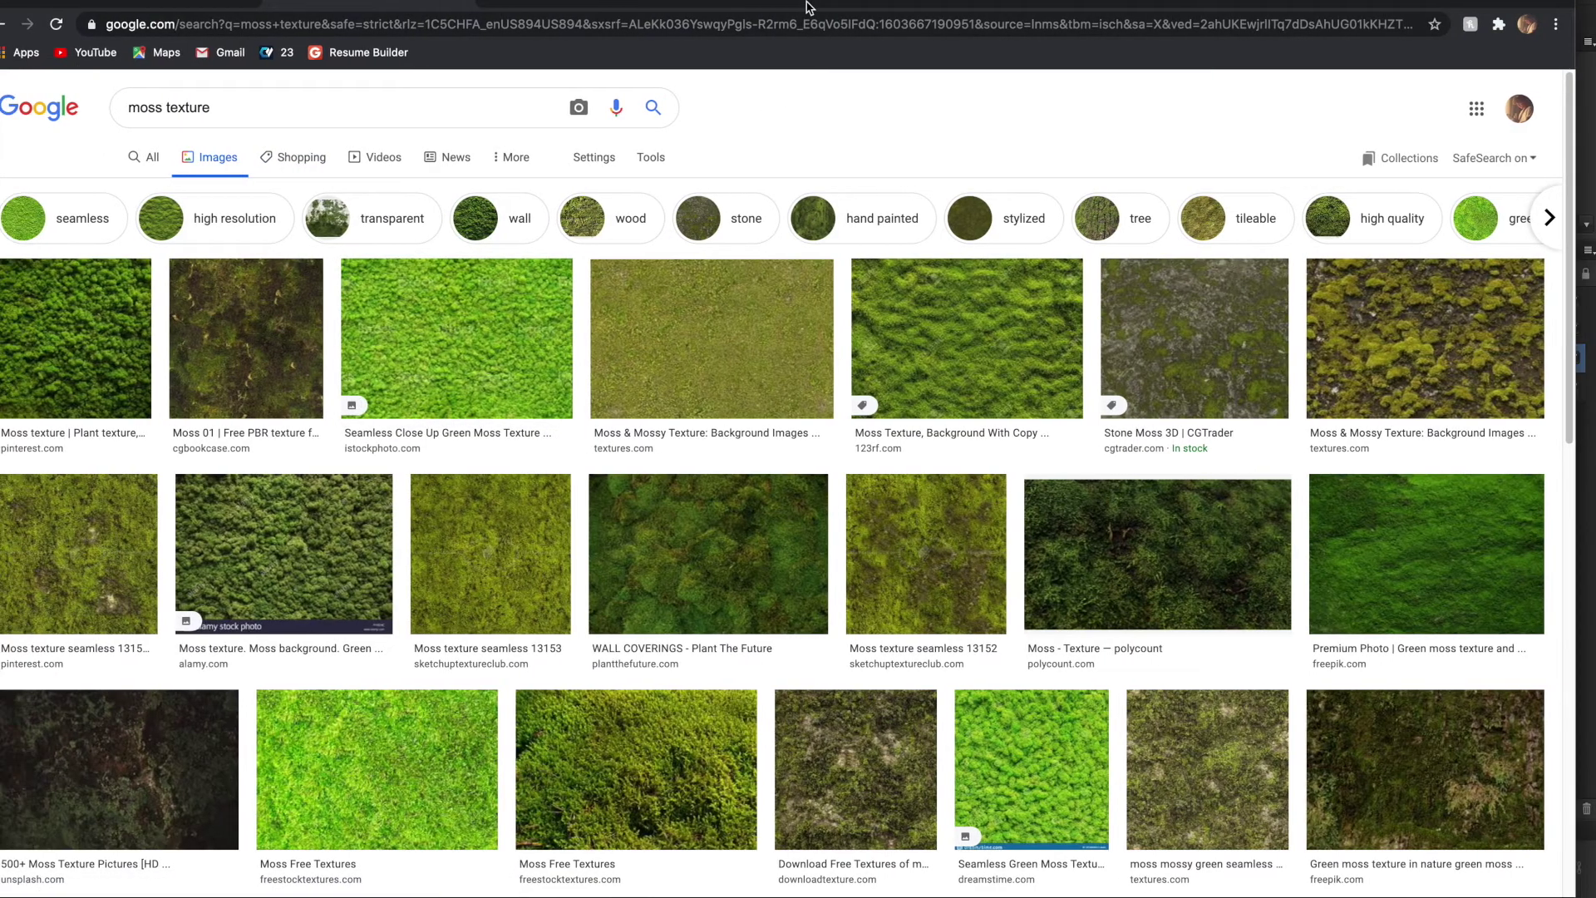
click(692, 346)
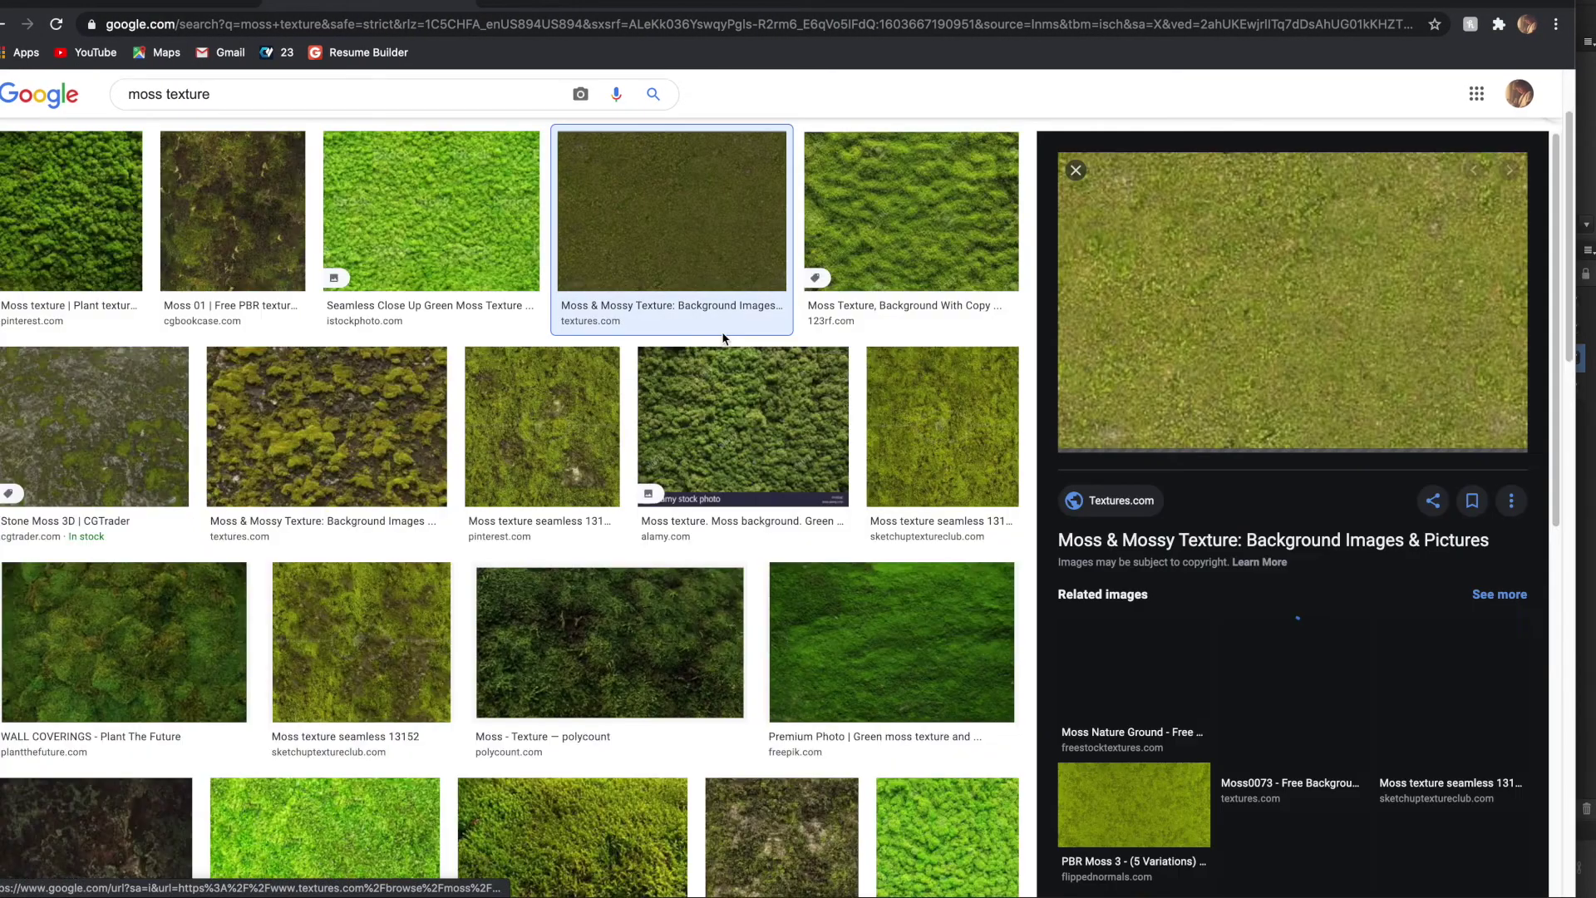
right_click(1319, 291)
click(1376, 418)
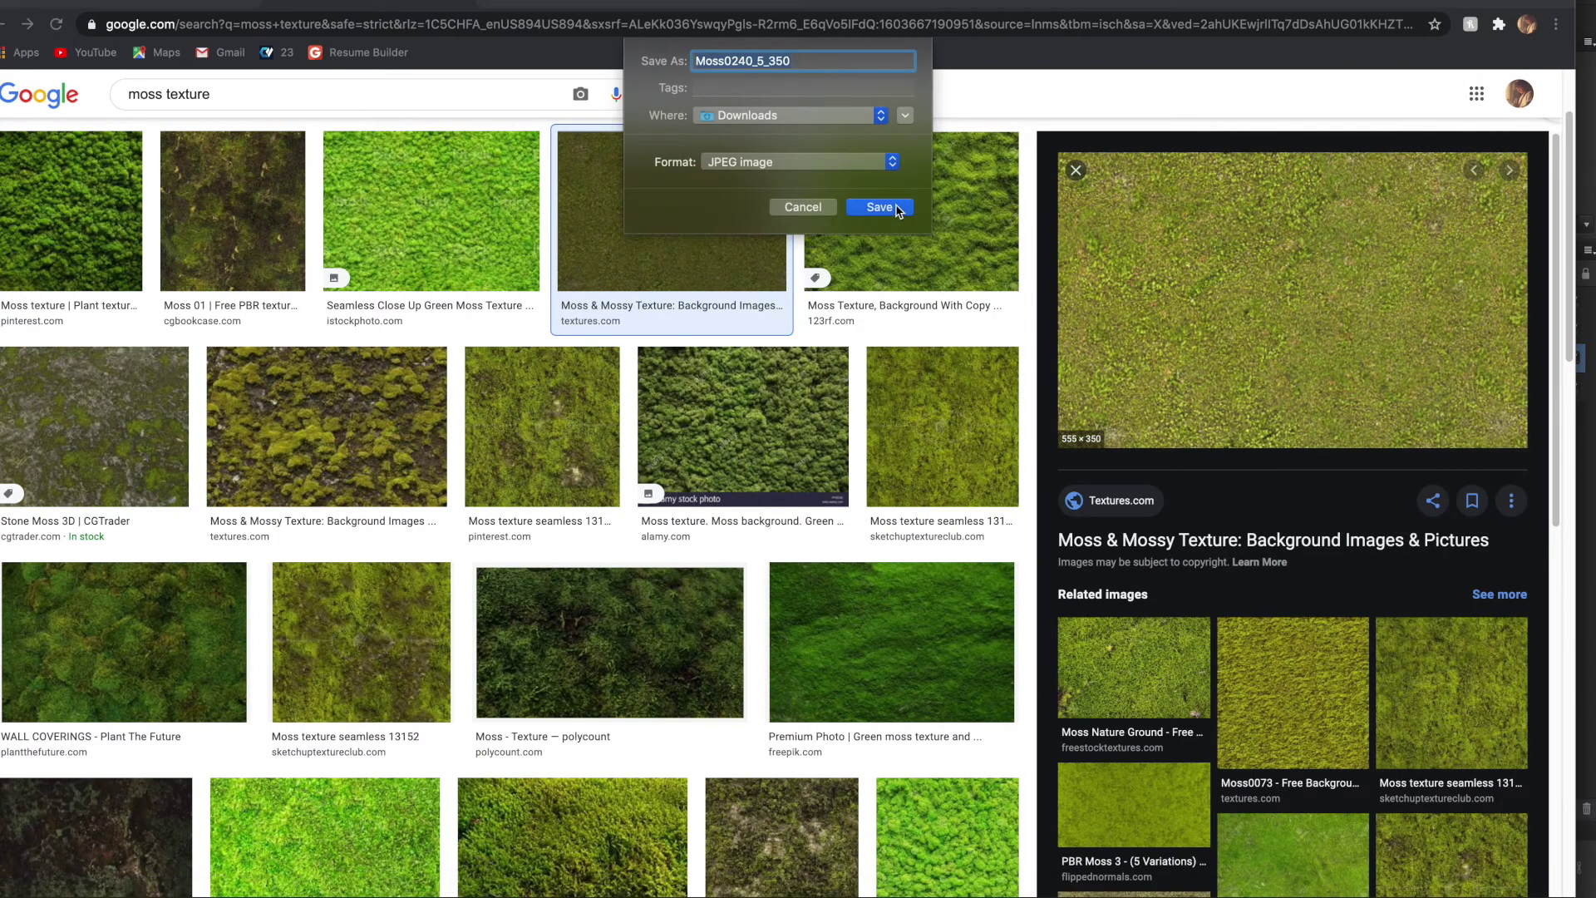
key(Return)
drag(690, 6, 1447, 6)
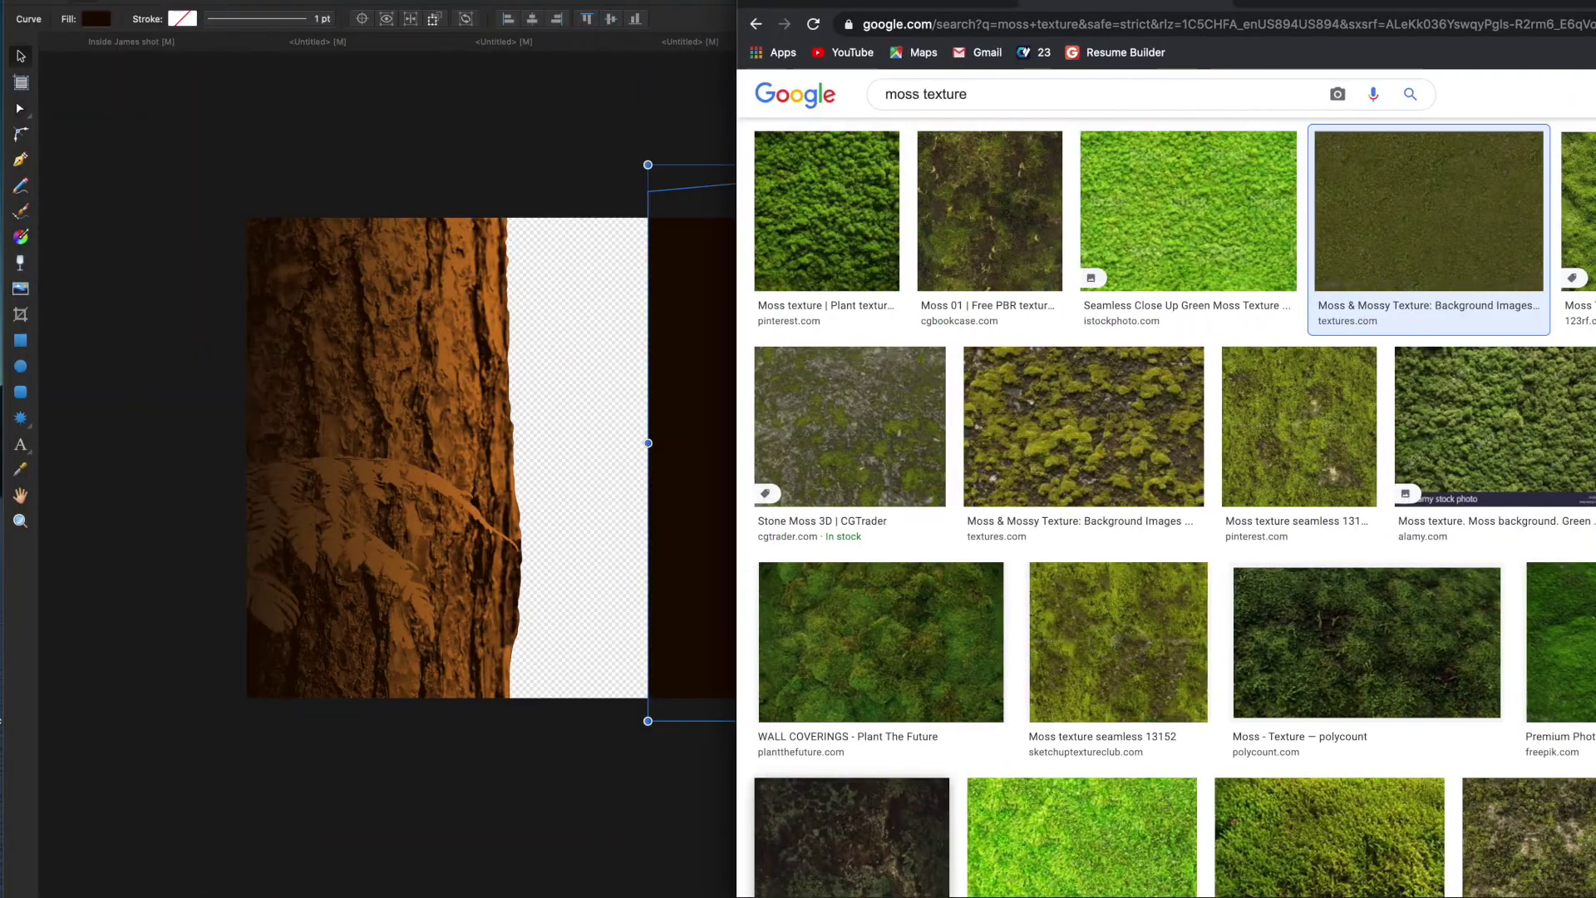
Place the Moss0240_5_350 image on the empty area, rotate it to portrait and scale it up.
drag(778, 889, 474, 345)
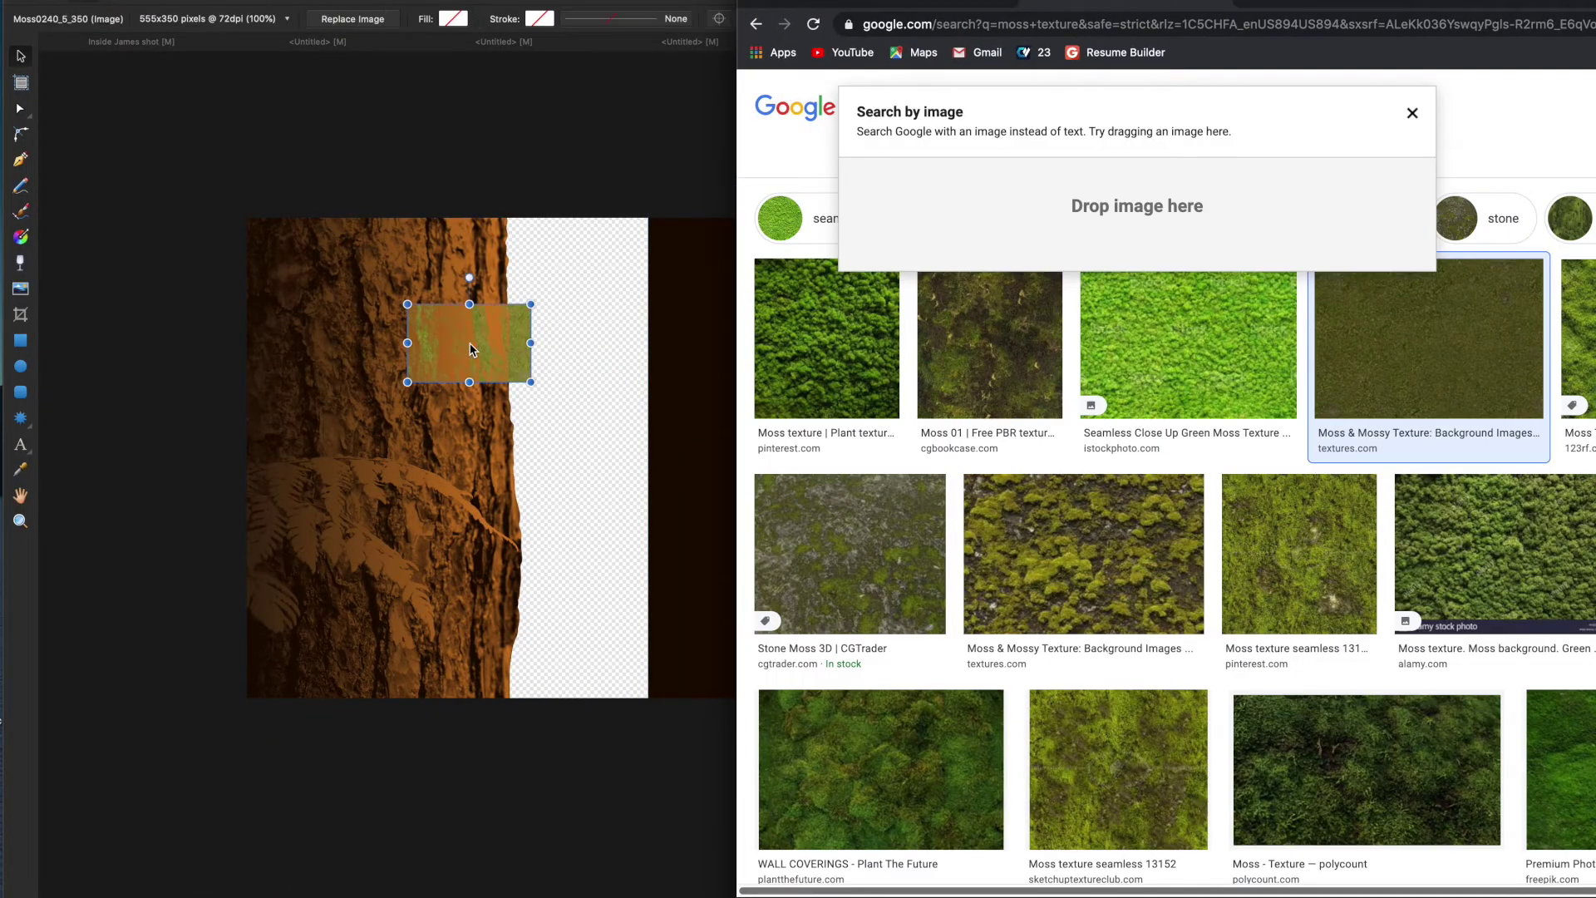
click(497, 347)
click(684, 463)
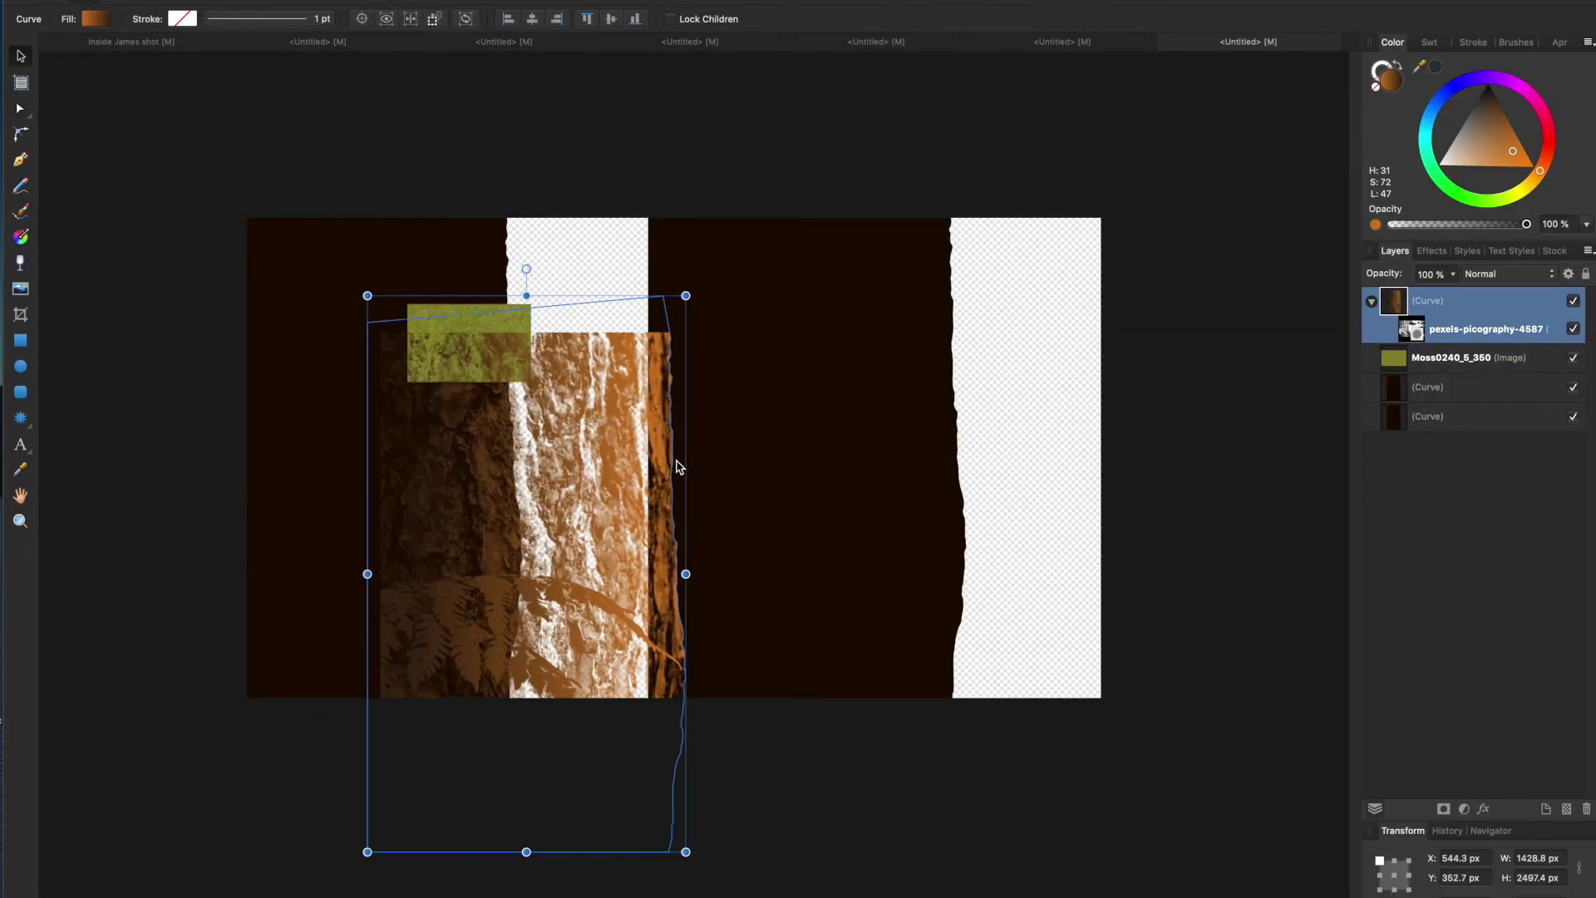
click(537, 326)
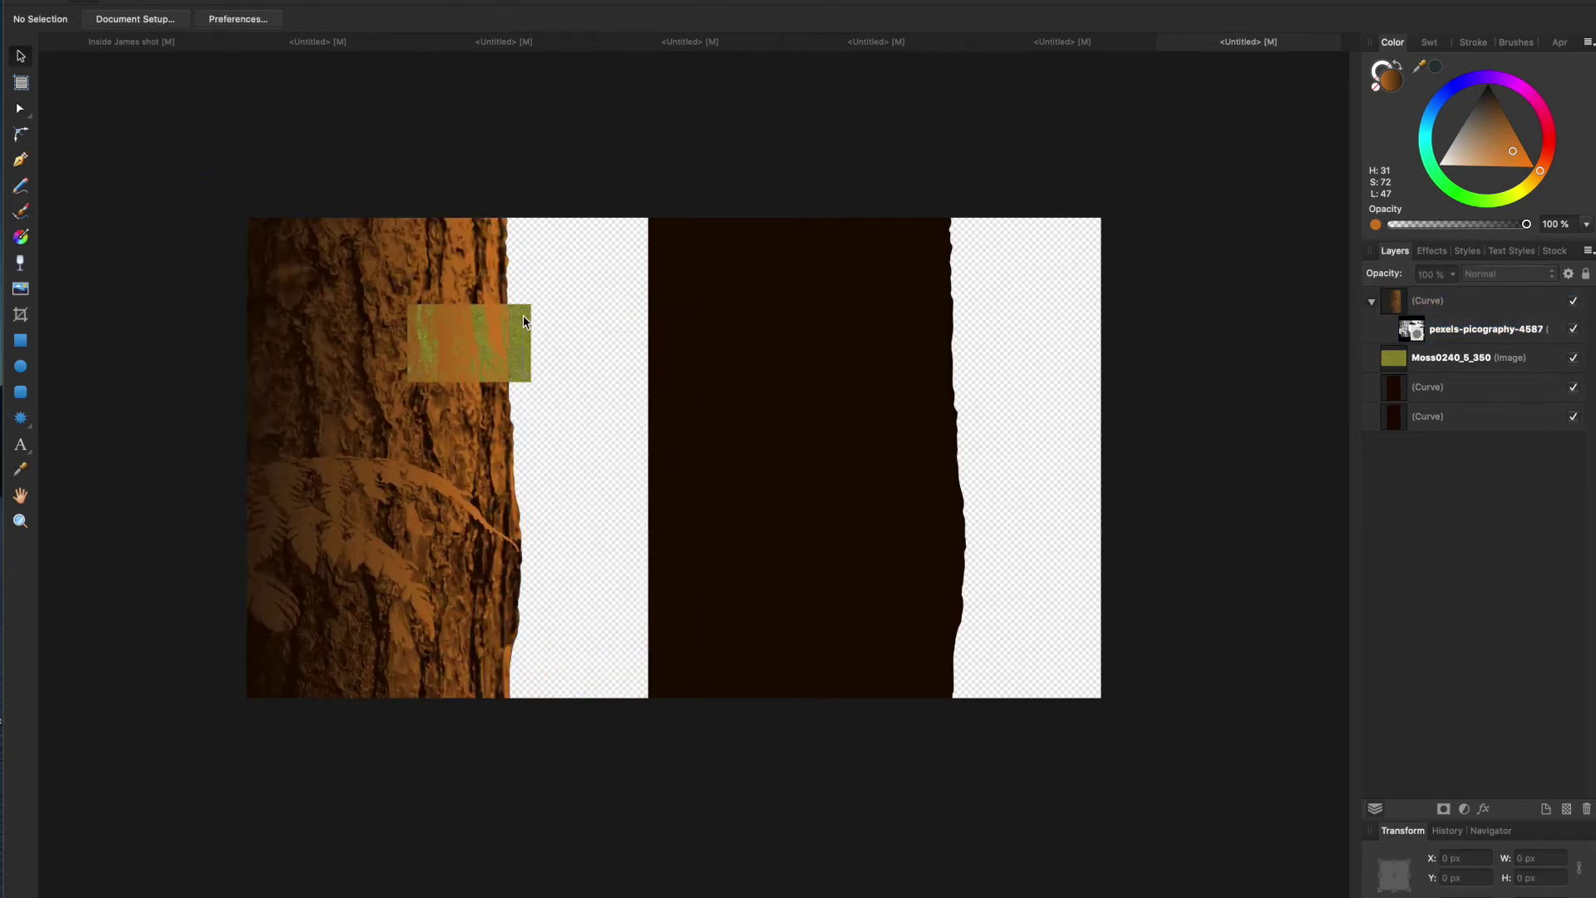
click(523, 336)
drag(524, 336, 994, 117)
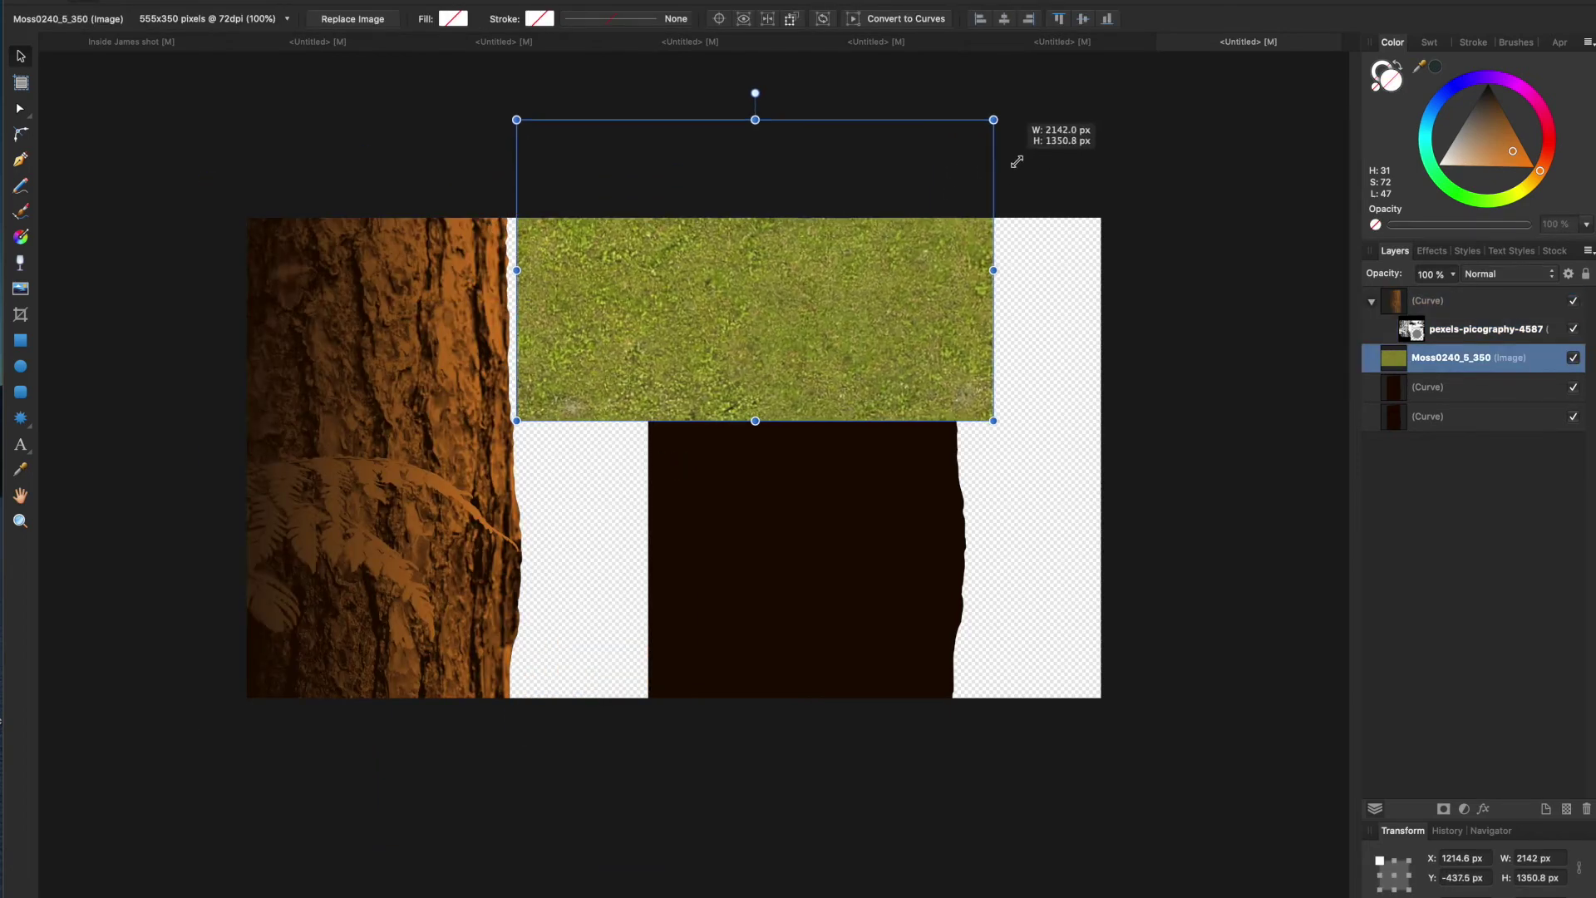
drag(776, 189, 777, 313)
drag(754, 212, 994, 385)
drag(901, 627, 1001, 664)
mouse_move(848, 592)
mouse_down()
mouse_move(895, 597)
mouse_move(633, 612)
mouse_move(788, 584)
mouse_move(900, 598)
mouse_move(862, 595)
mouse_up()
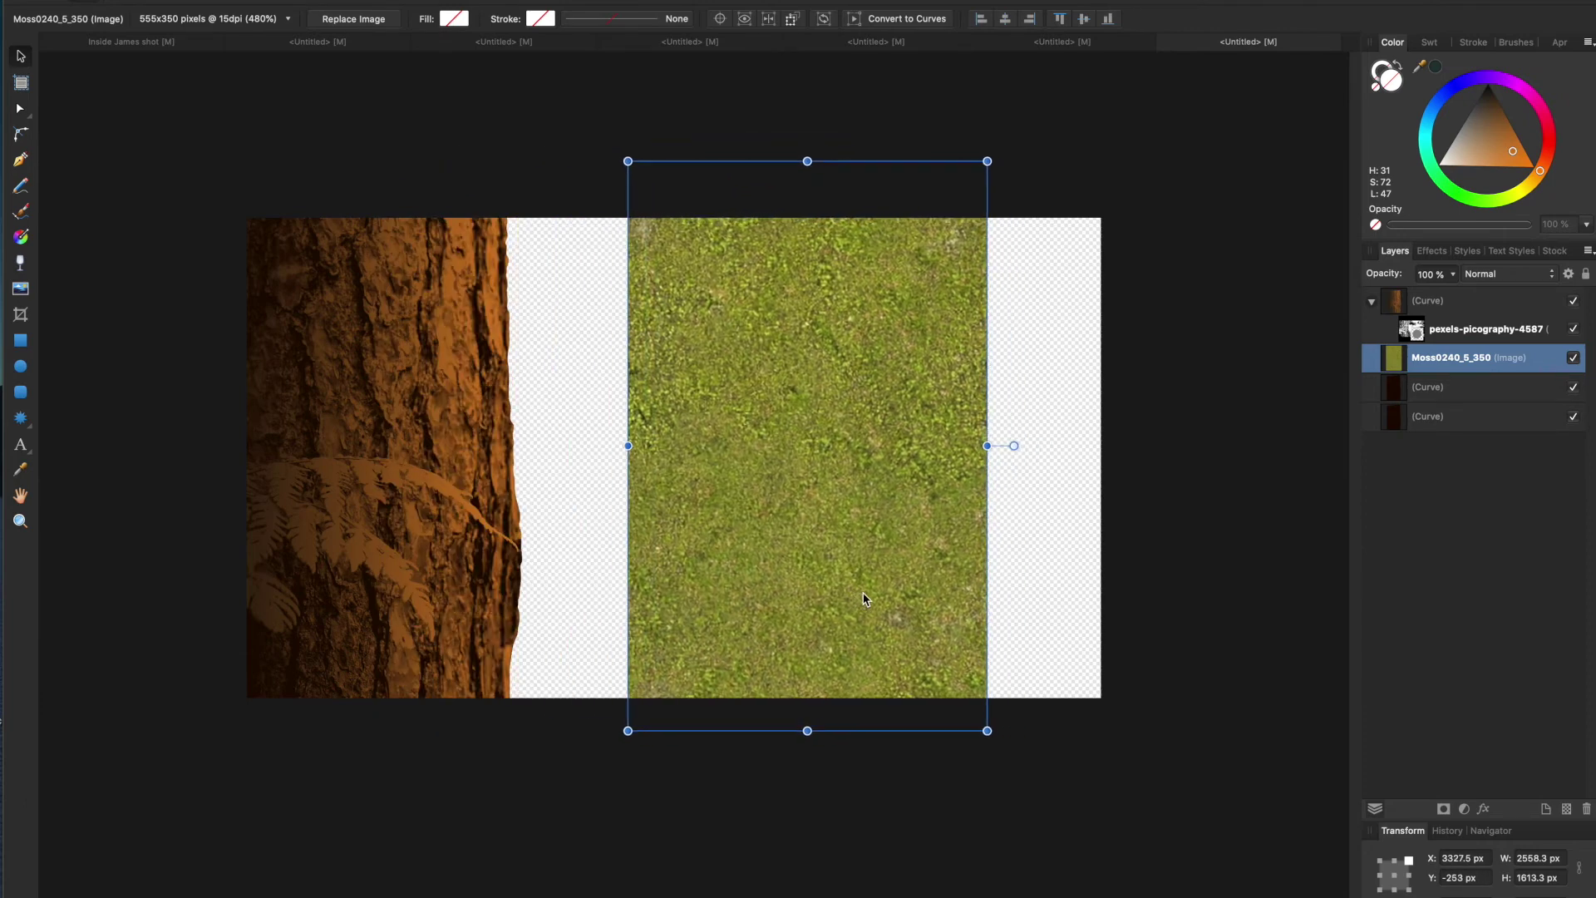
Bring the duplicated dark shape in front of the moss and shrink it slightly.
click(1371, 301)
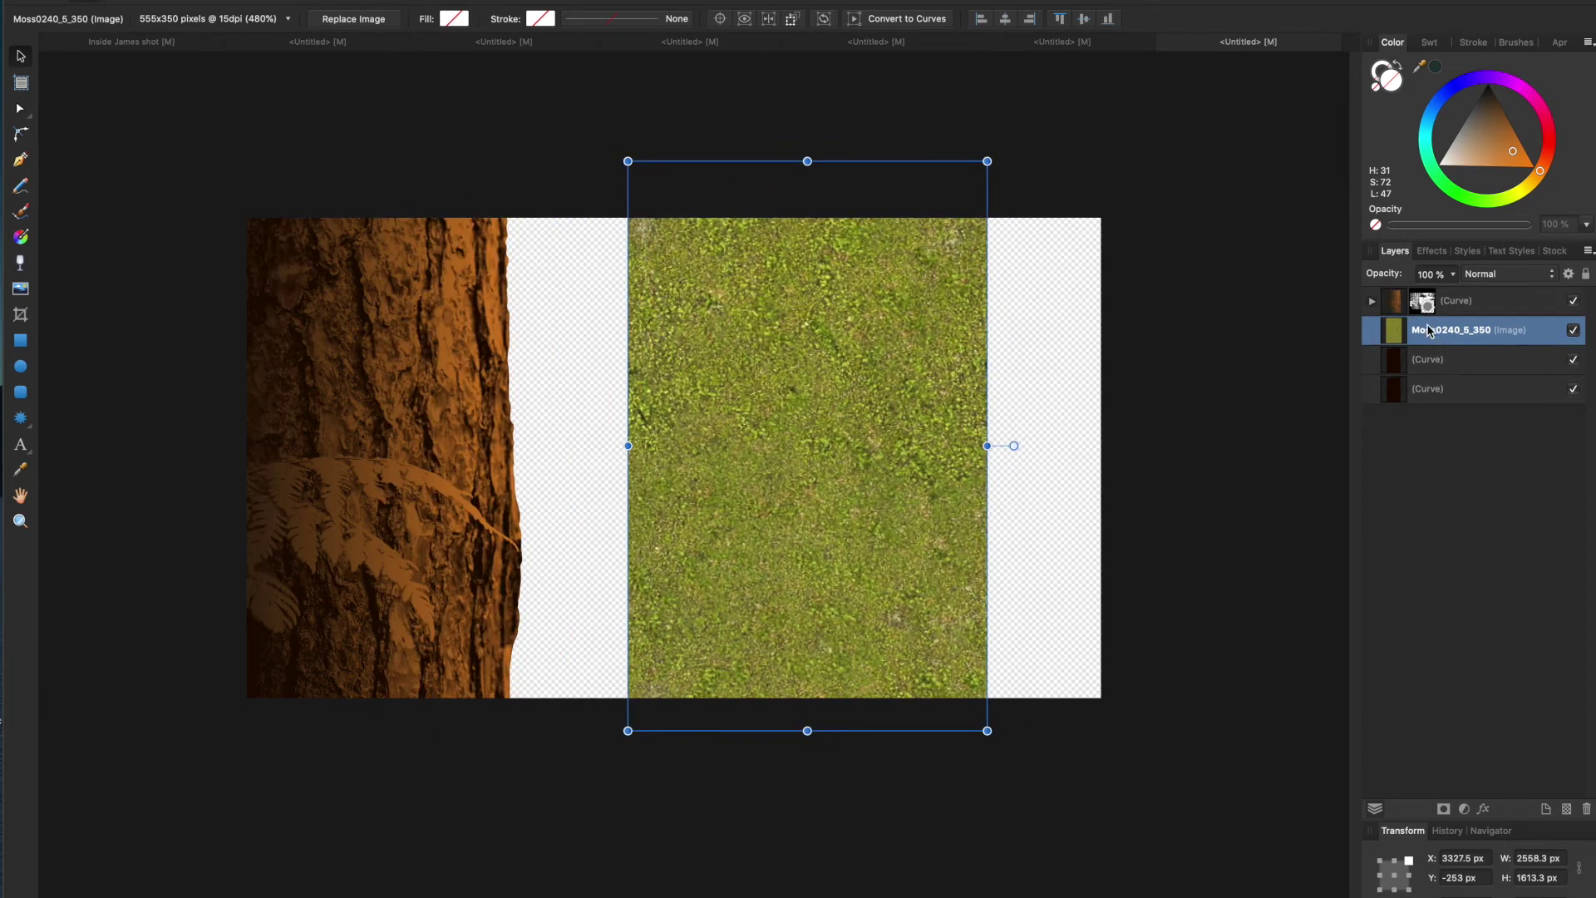
drag(1394, 297, 1424, 366)
click(1426, 388)
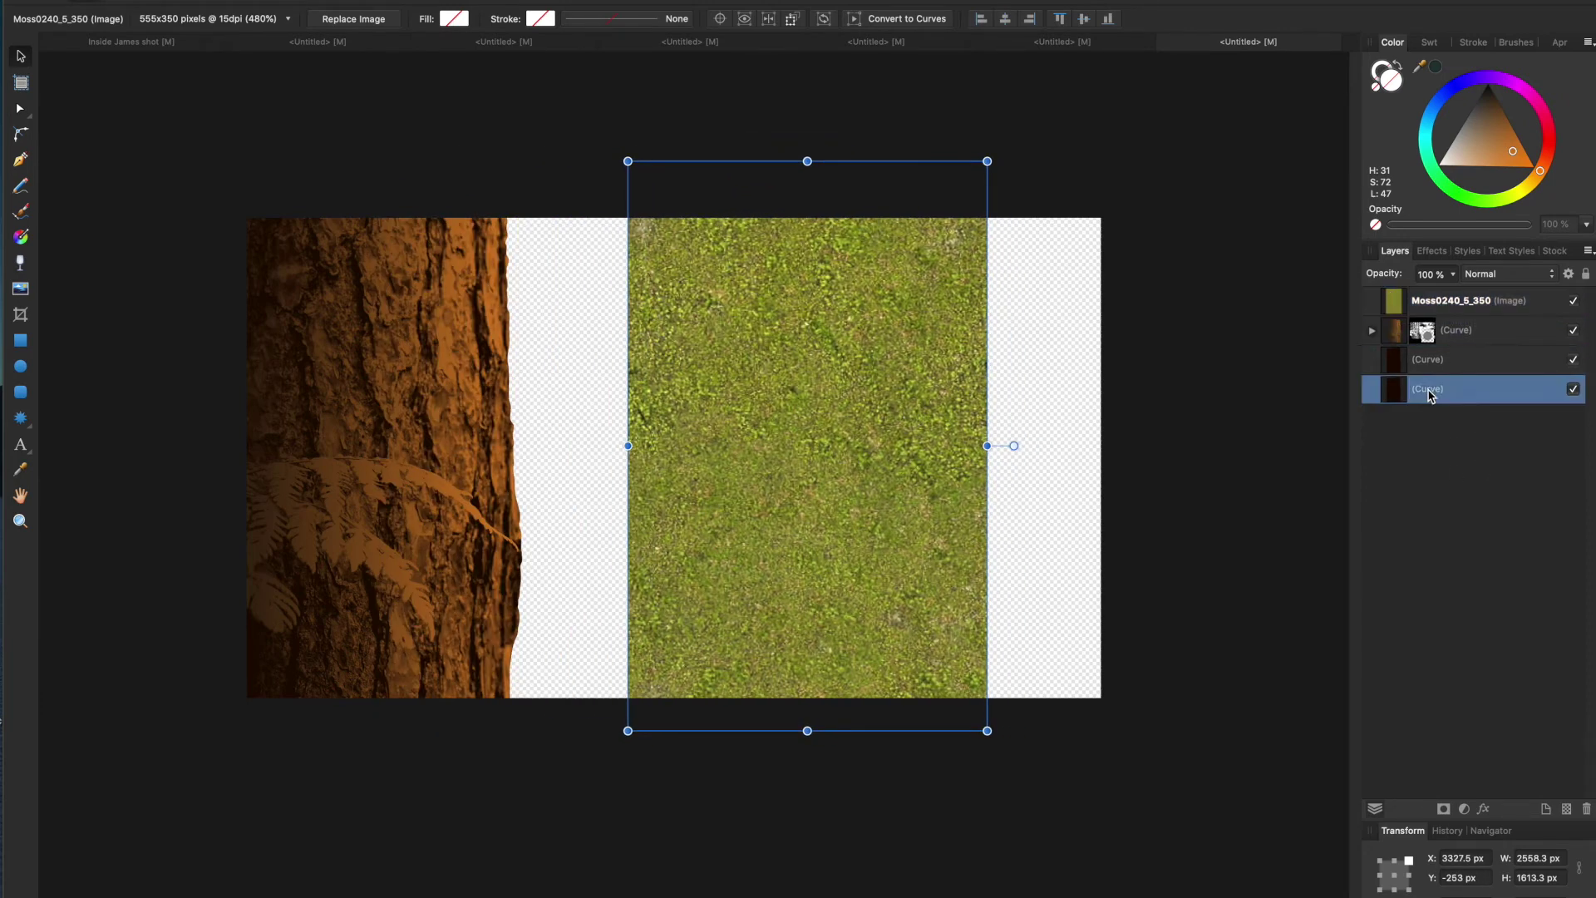
click(1424, 372)
drag(354, 418, 798, 406)
right_click(798, 406)
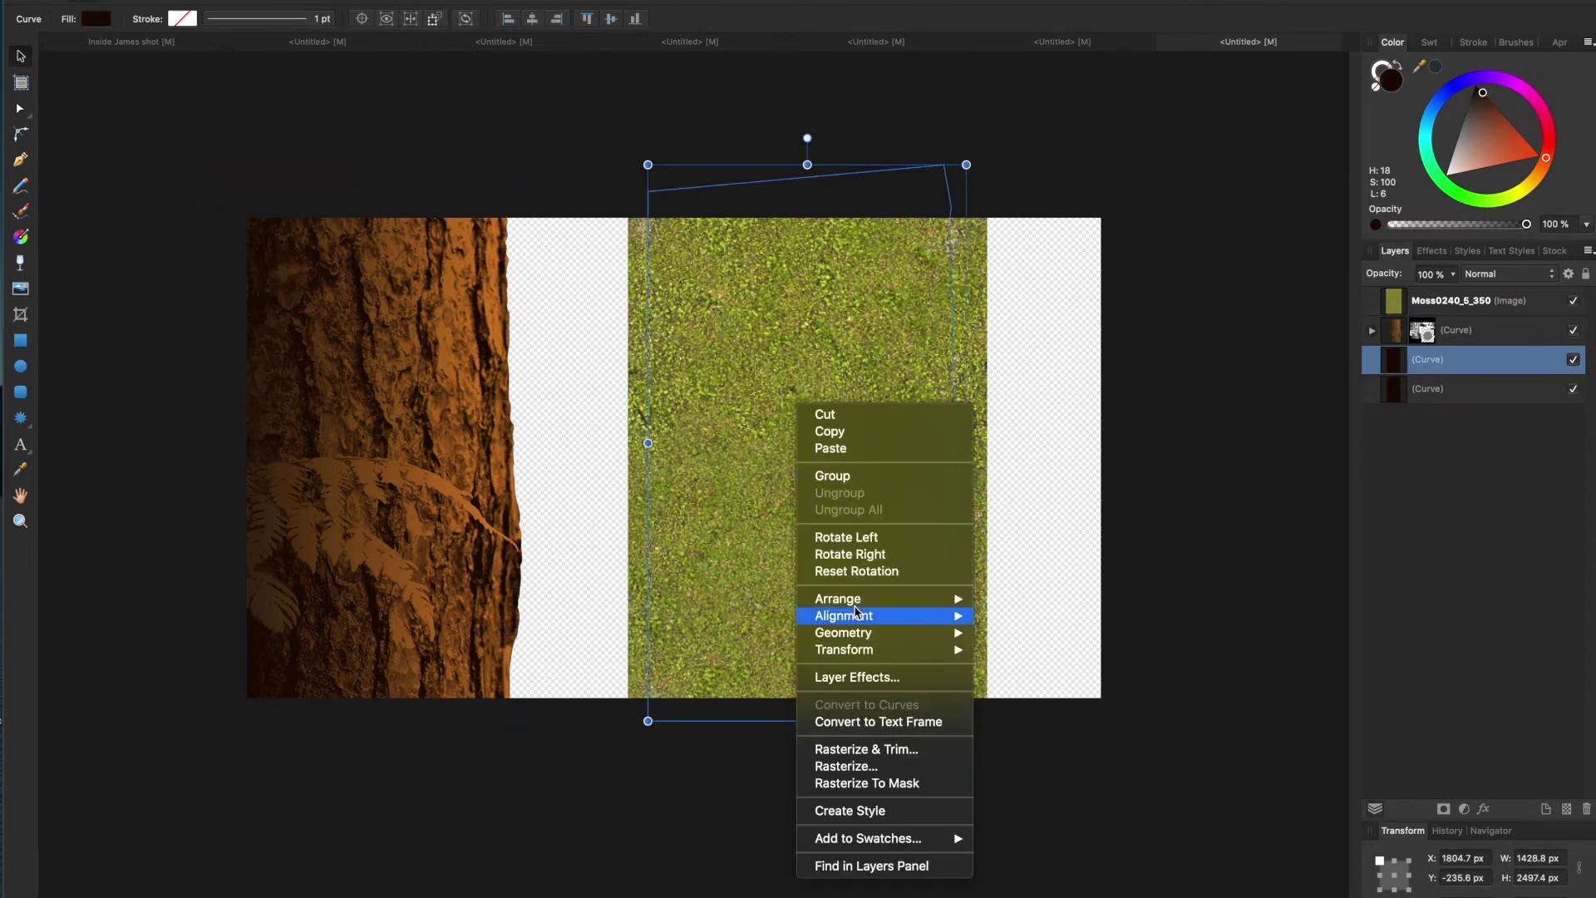
mouse_move(856, 601)
click(1010, 599)
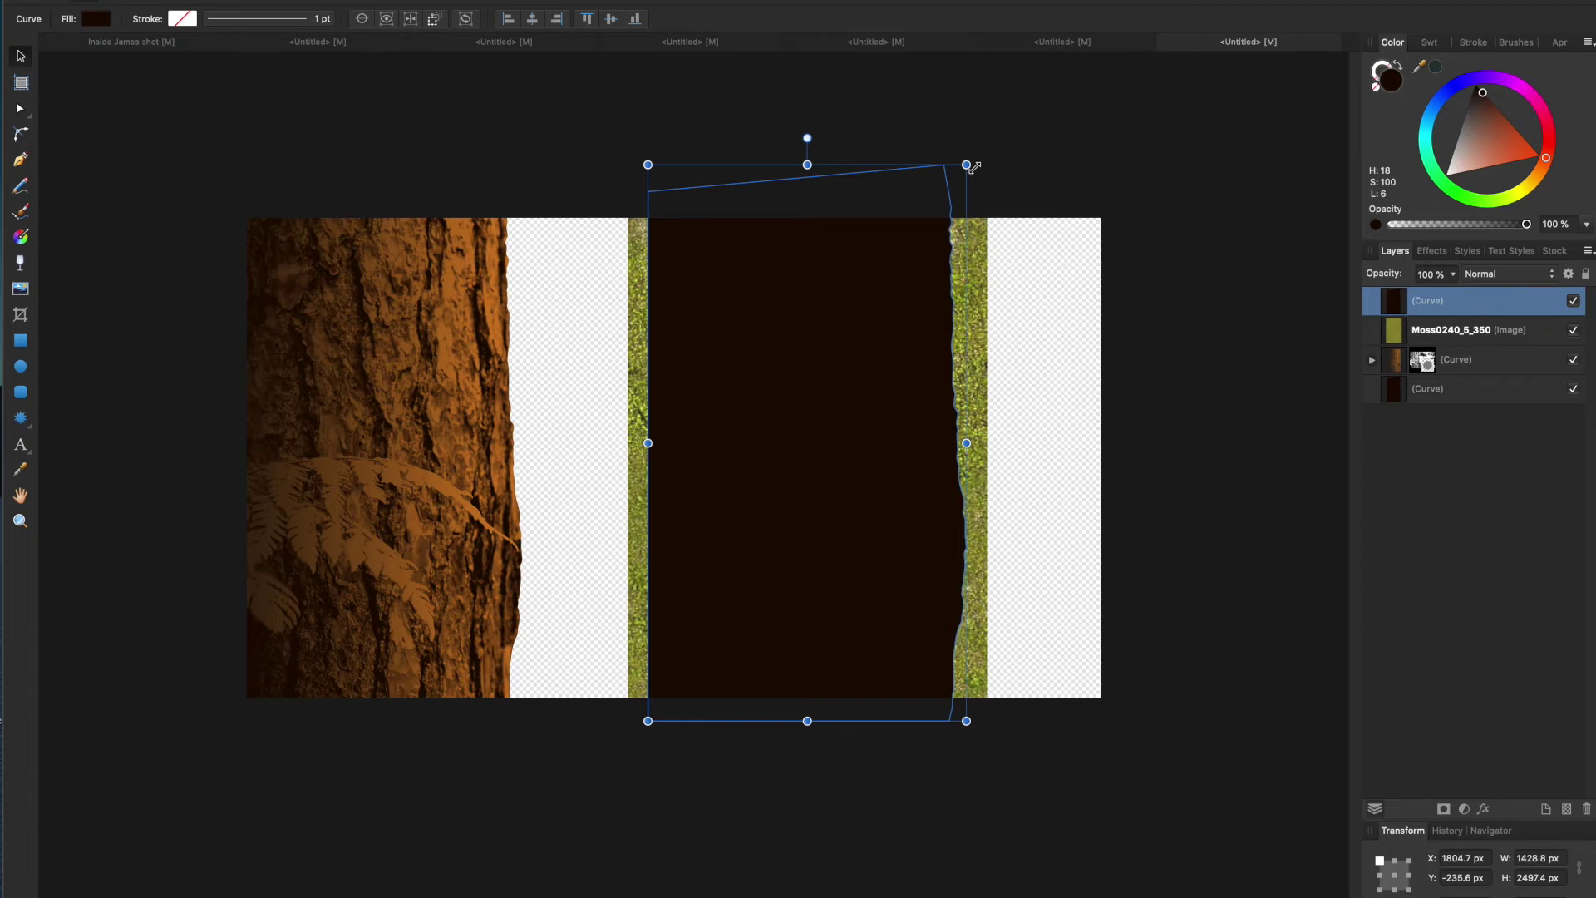
drag(972, 166, 921, 226)
drag(833, 411, 852, 381)
drag(940, 211, 921, 239)
Trim the moss image on all four sides into a thin border around the dark shape.
click(964, 268)
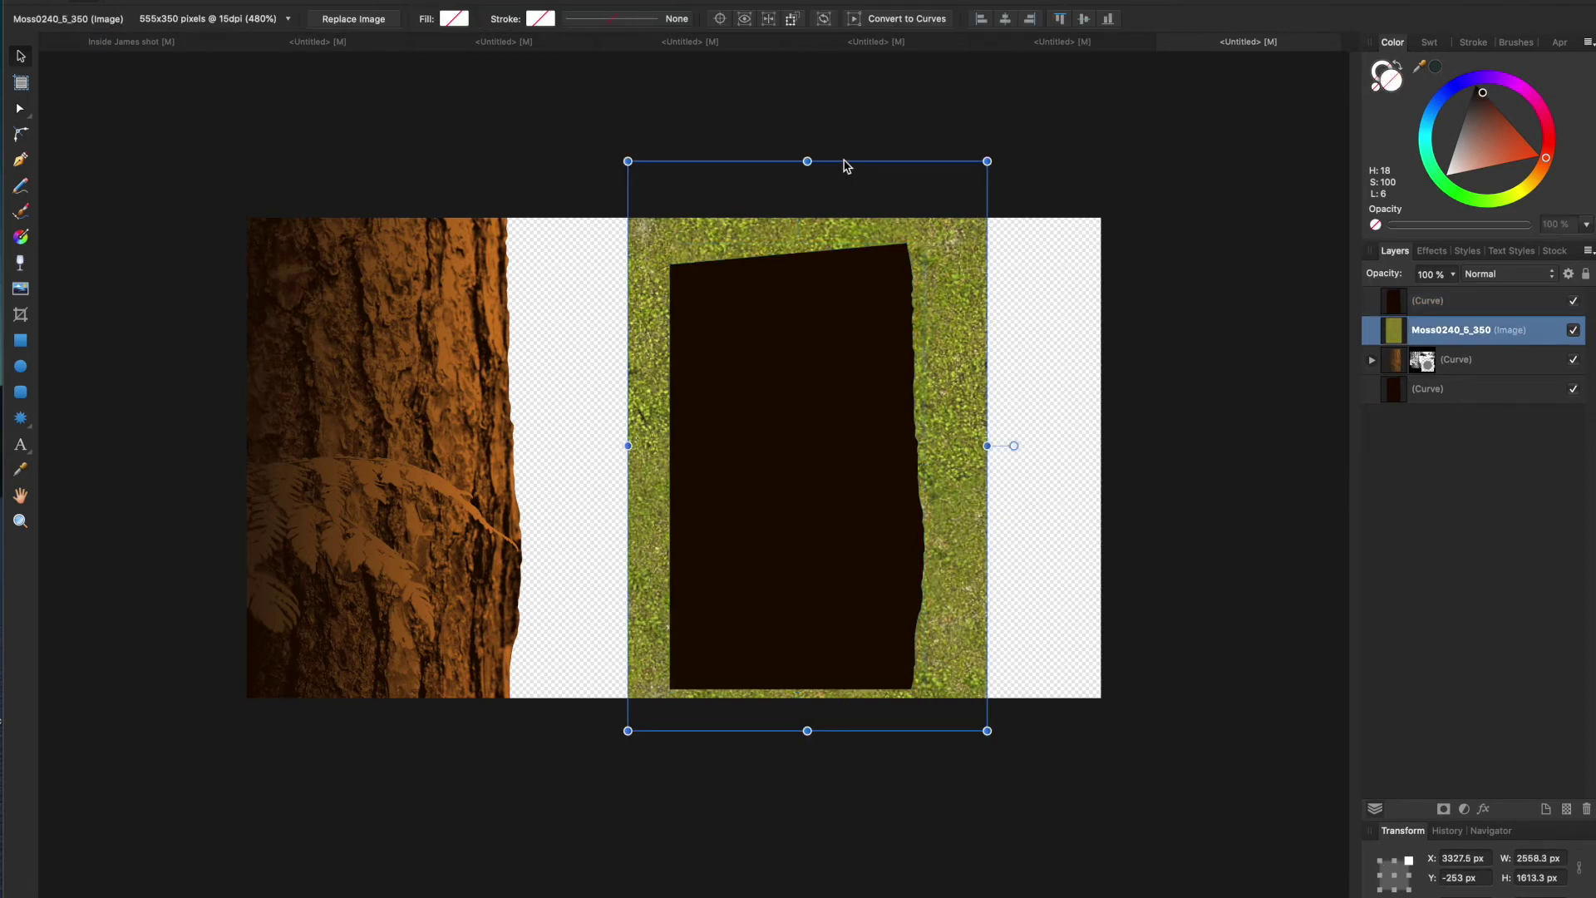
drag(807, 161, 807, 237)
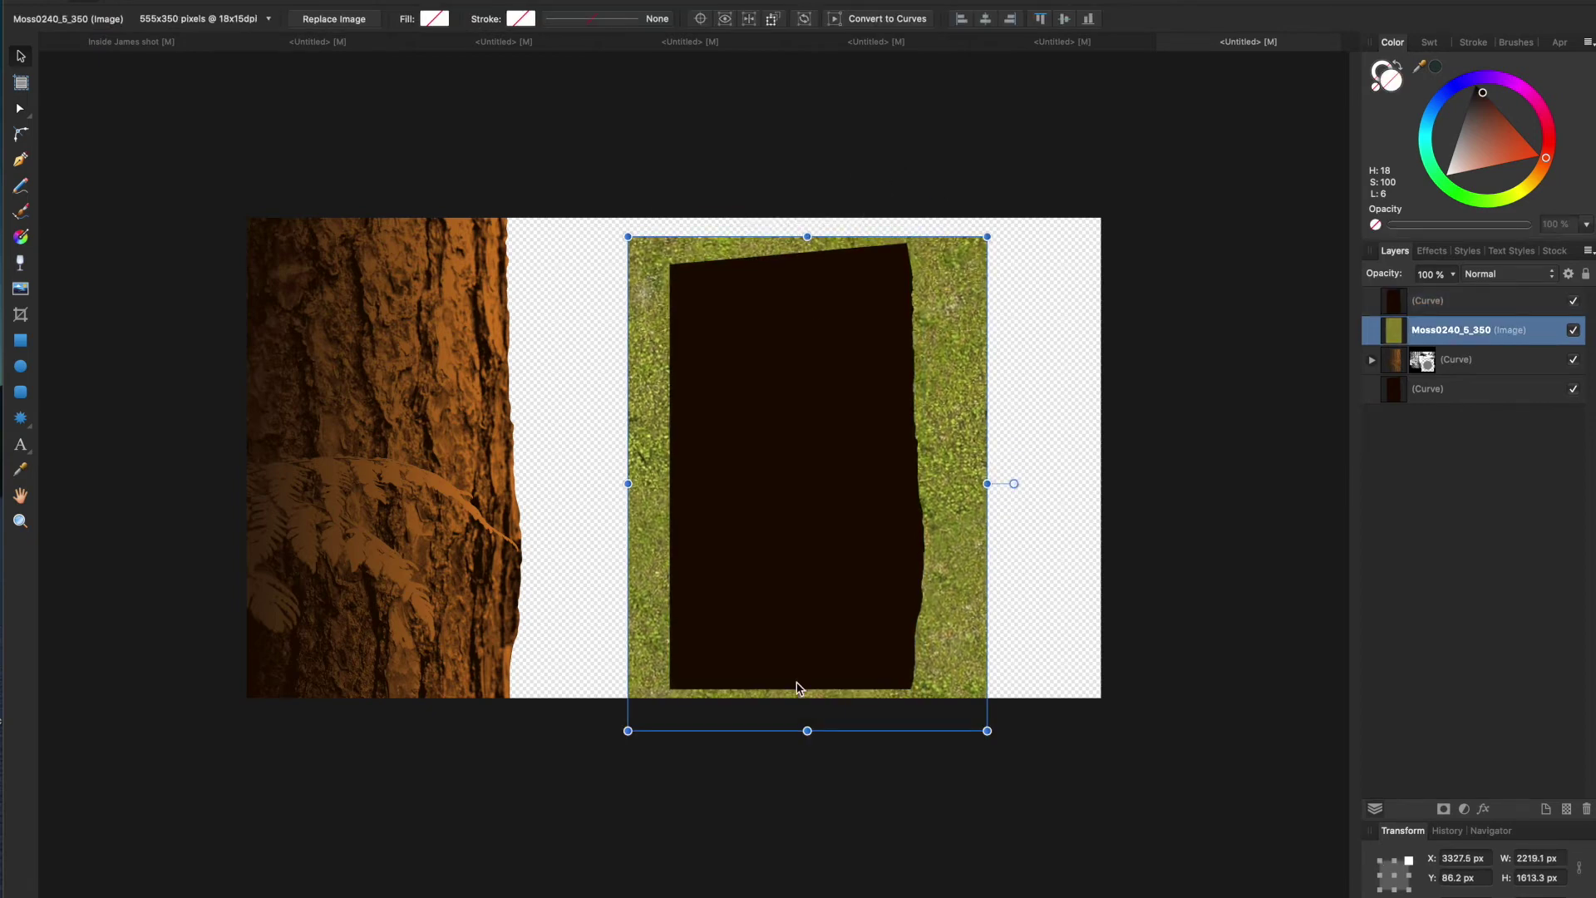
drag(807, 730, 807, 695)
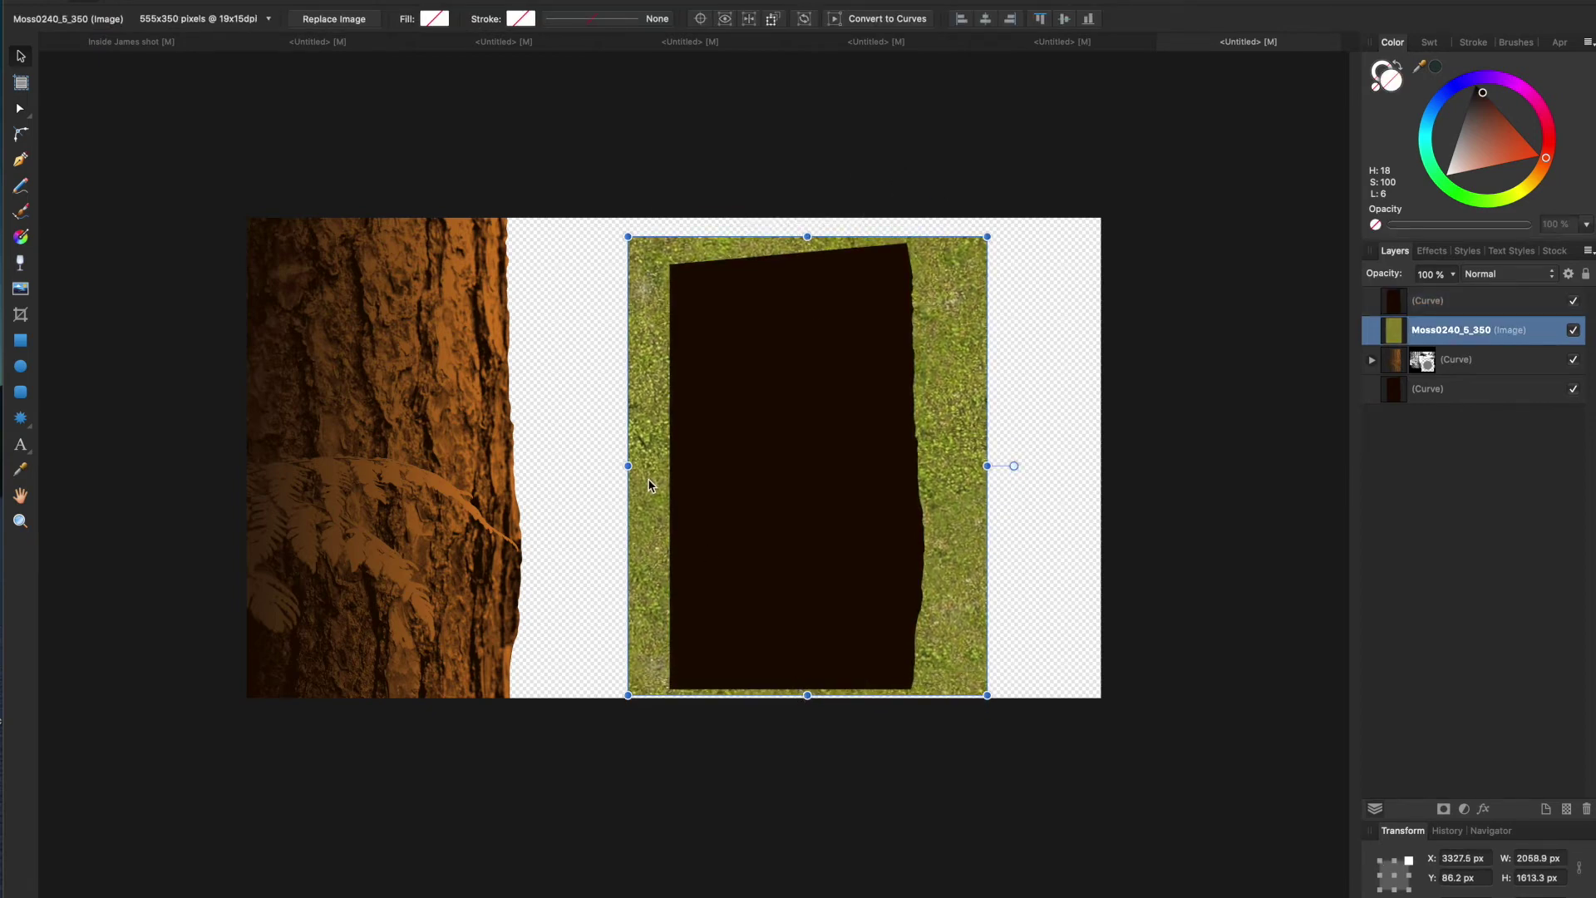
drag(631, 466, 656, 467)
drag(997, 469, 942, 454)
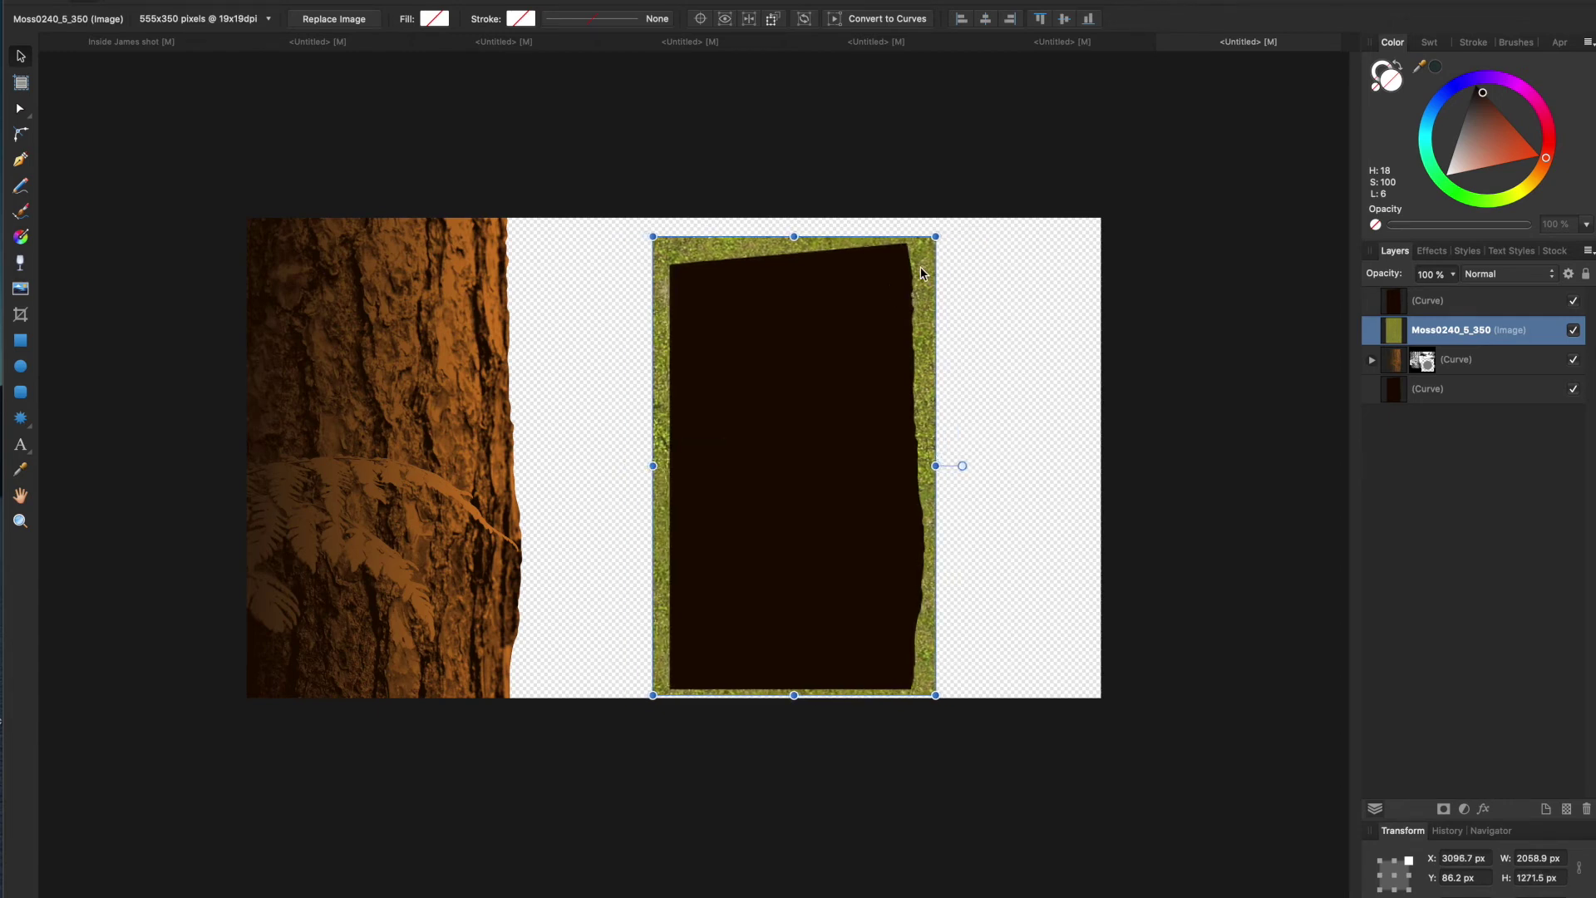
click(953, 331)
scroll(956, 331, right, 2)
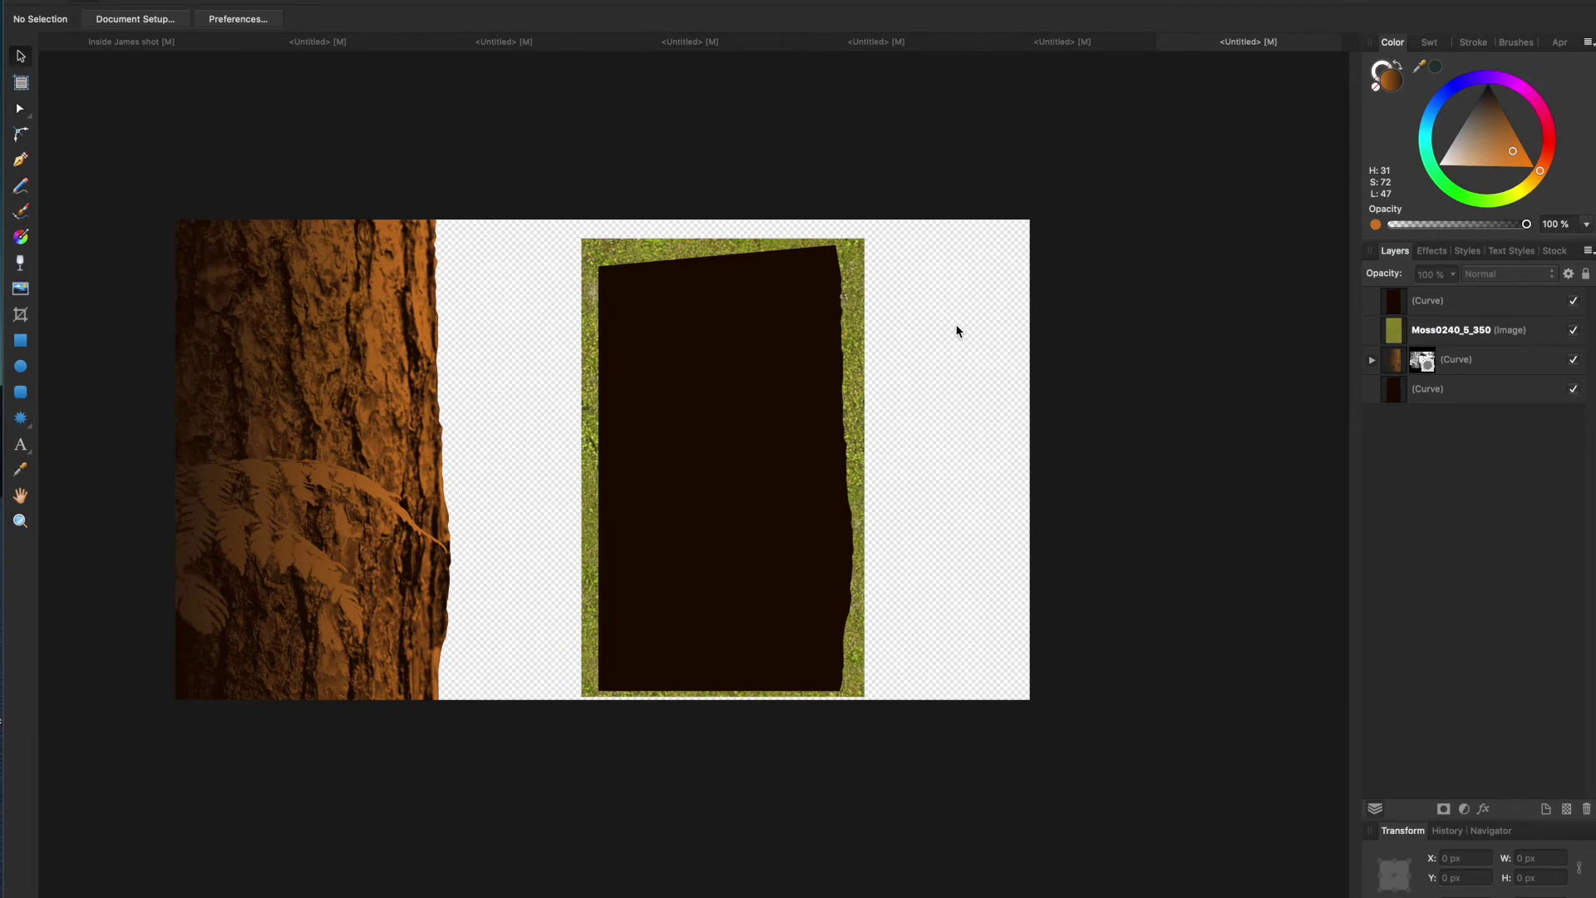
key(super+equal)
Bring the moss image and the dark top shape to the front together.
click(944, 325)
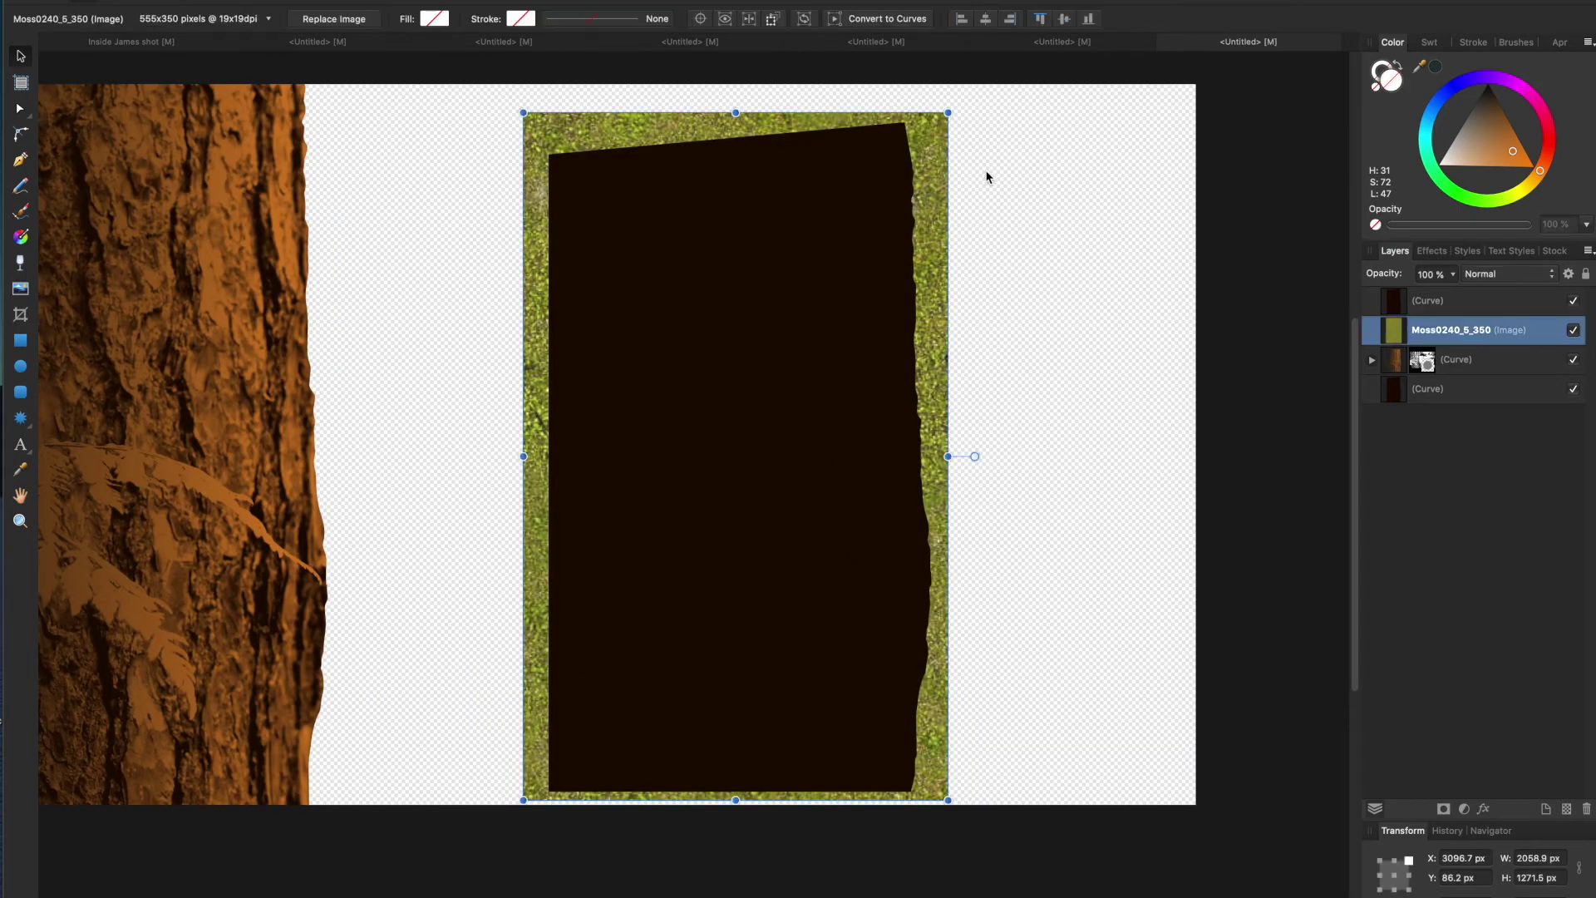
shift+click(807, 249)
right_click(794, 302)
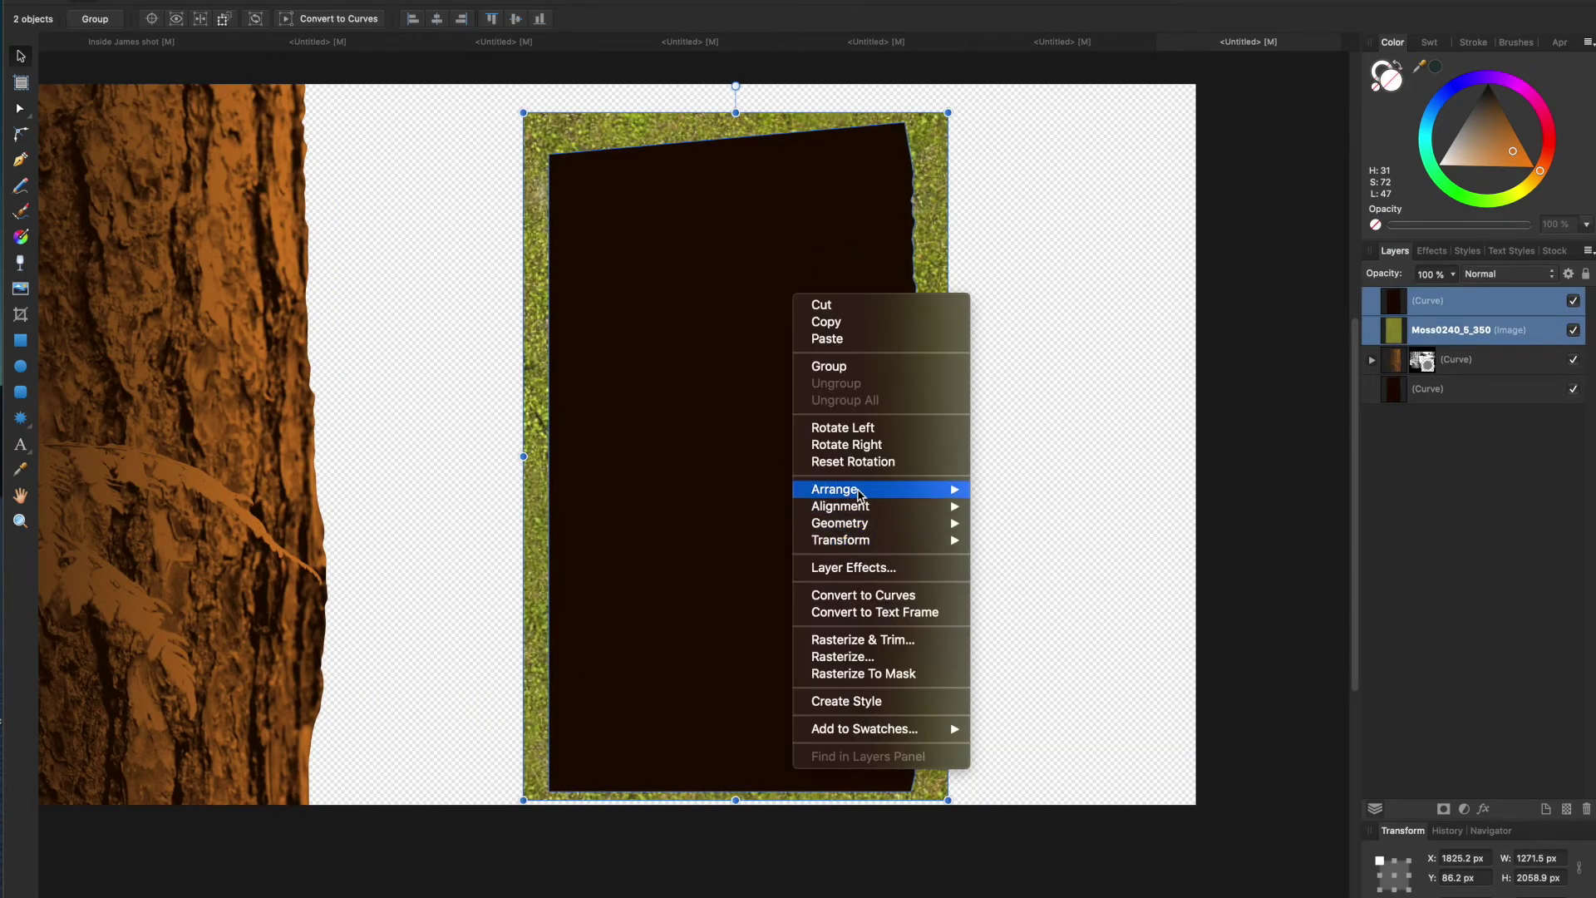
click(997, 489)
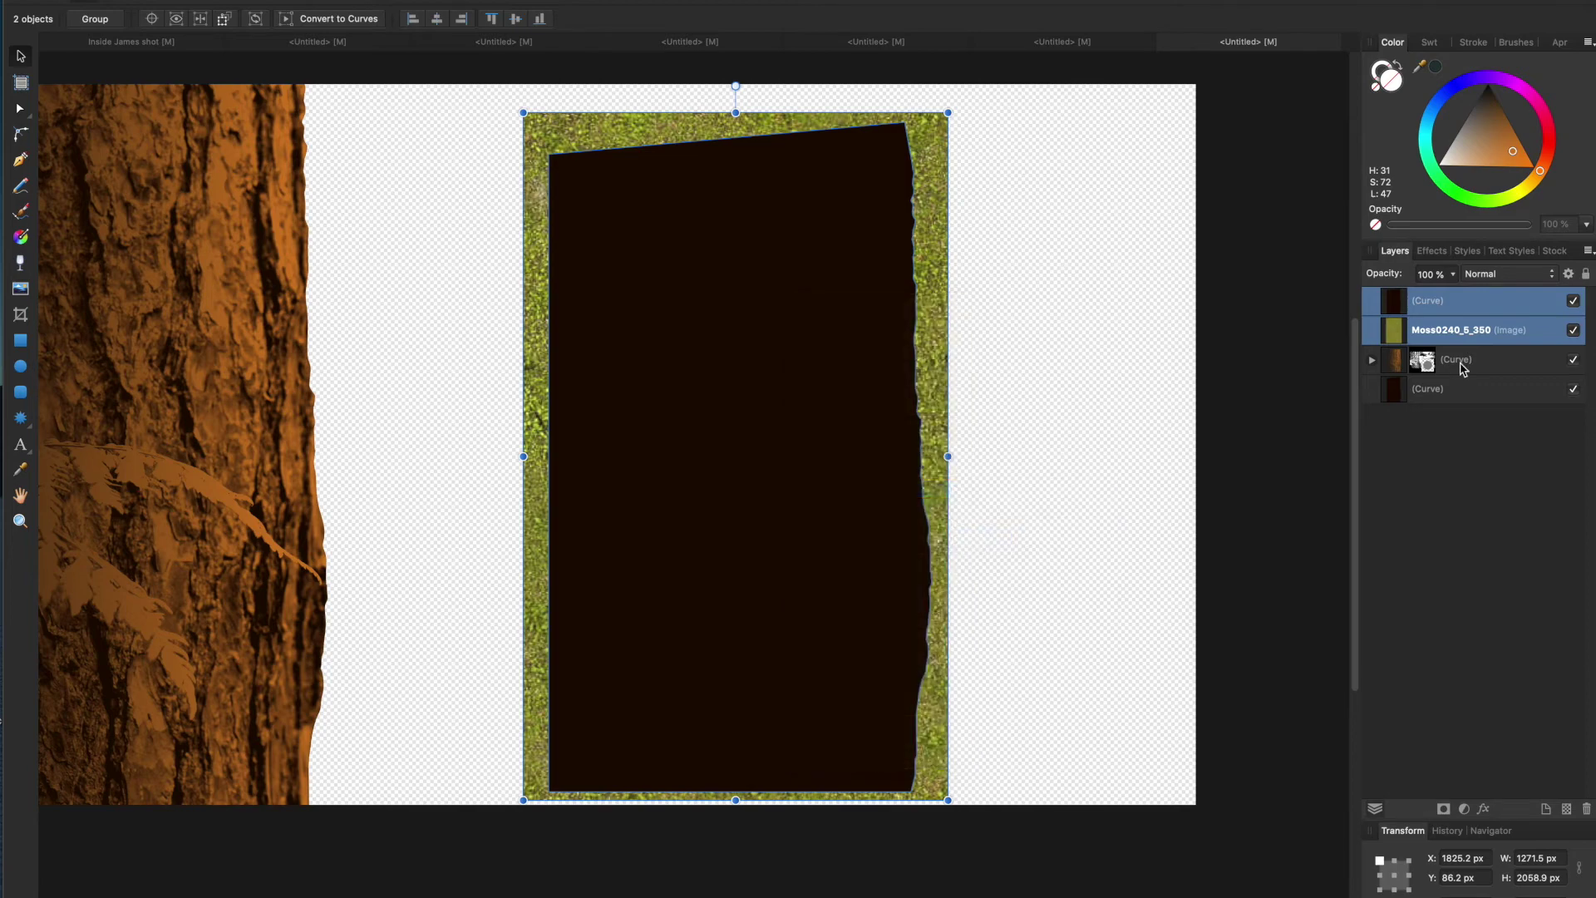
Copy and paste the moss image, and move the pasted copy to the top.
click(1436, 341)
right_click(788, 359)
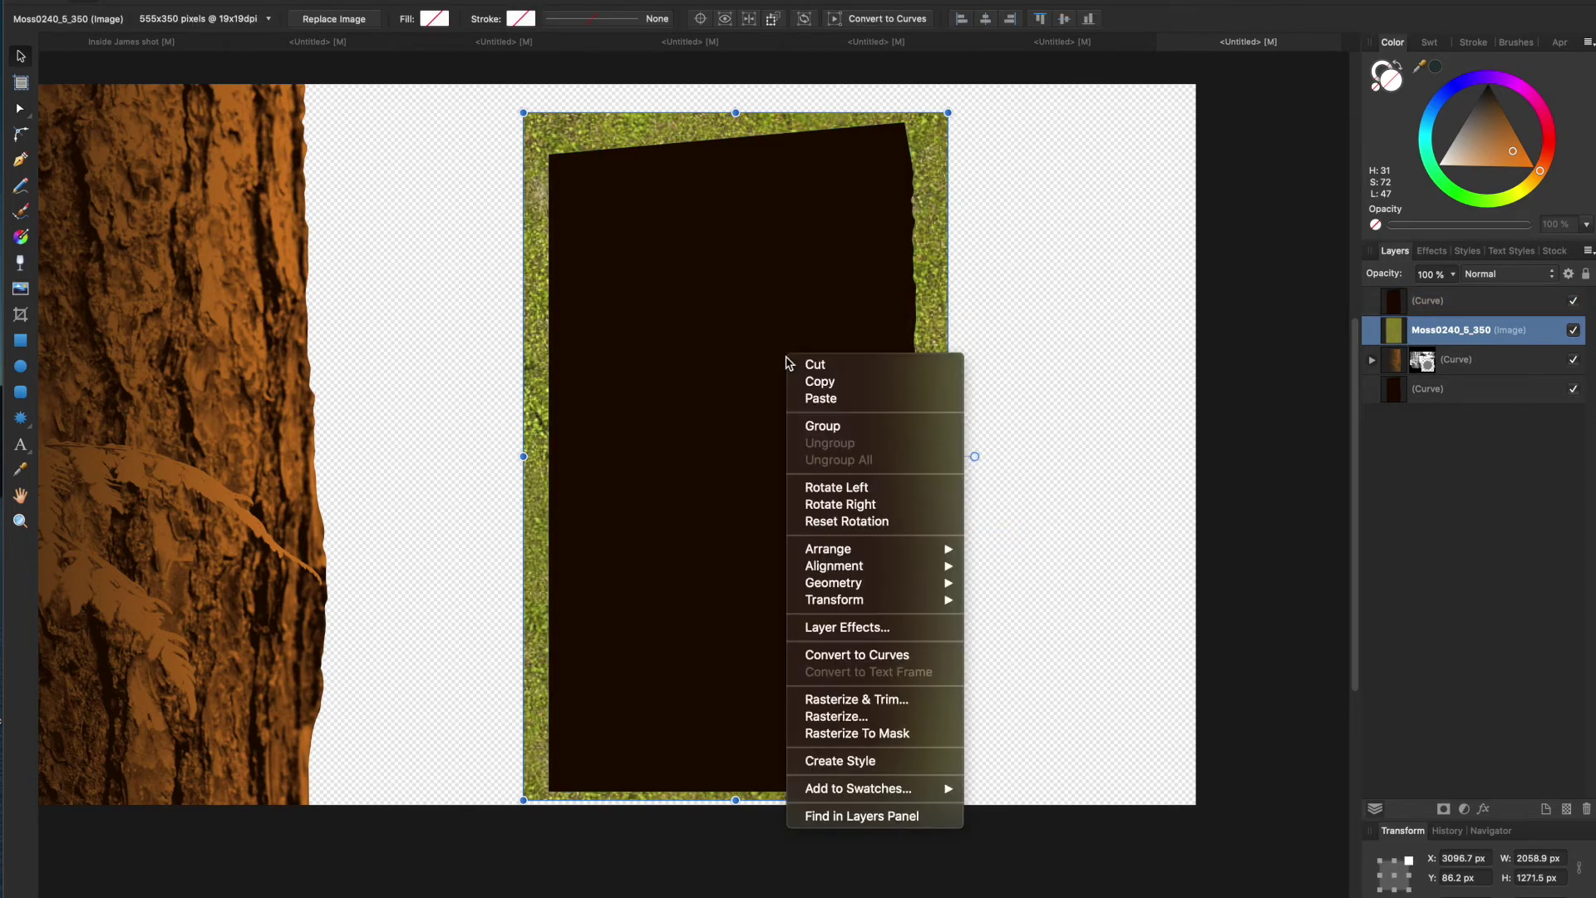
click(810, 382)
right_click(757, 323)
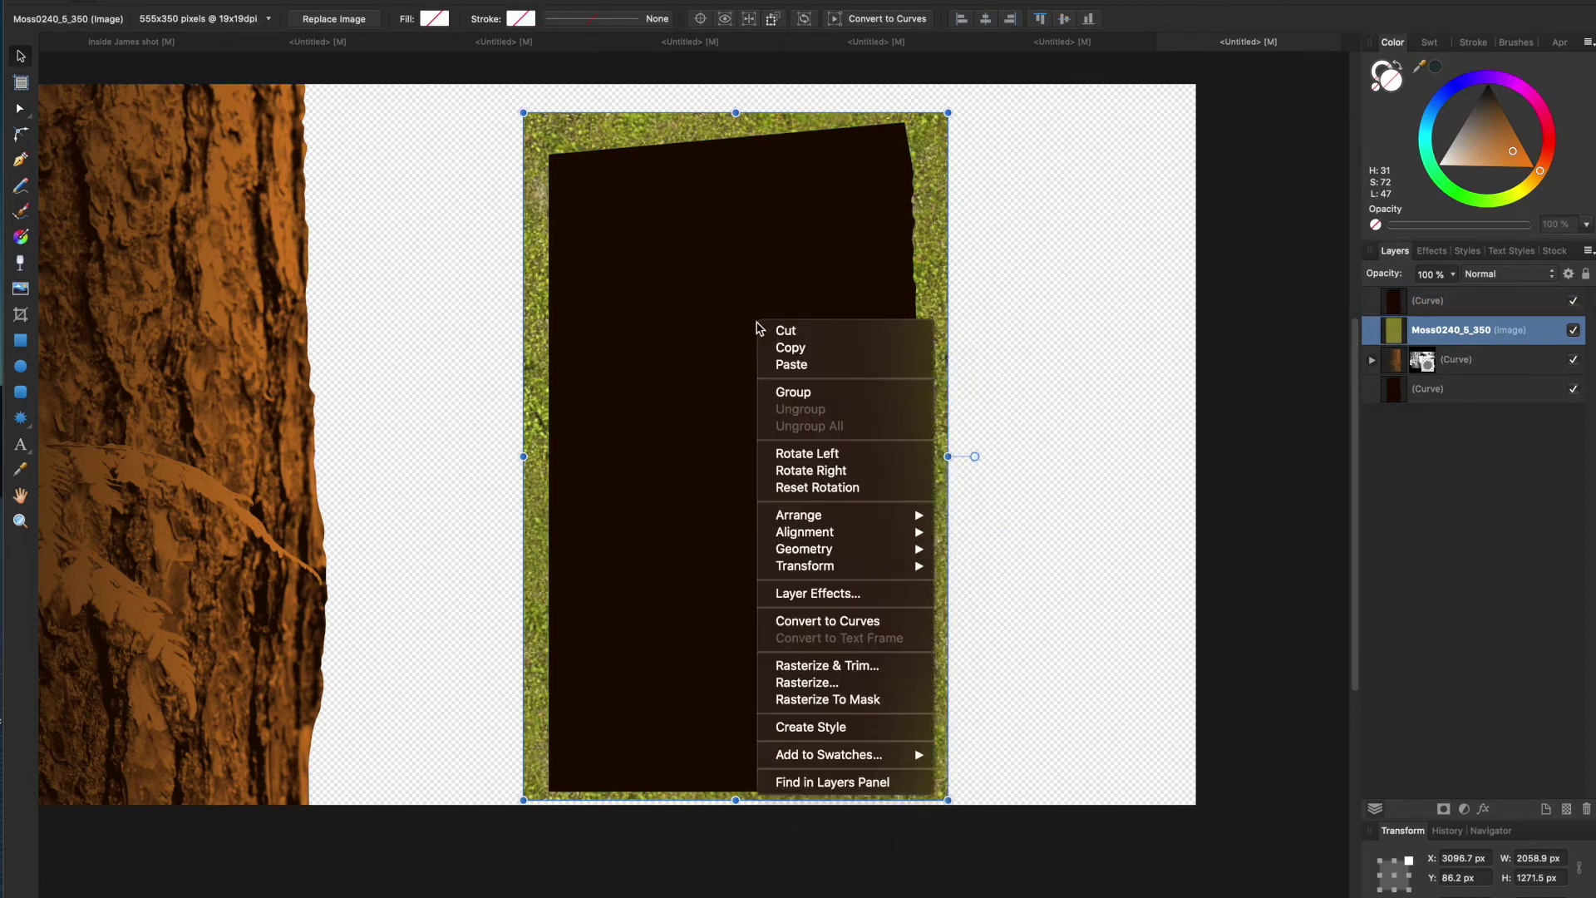
click(790, 366)
right_click(745, 321)
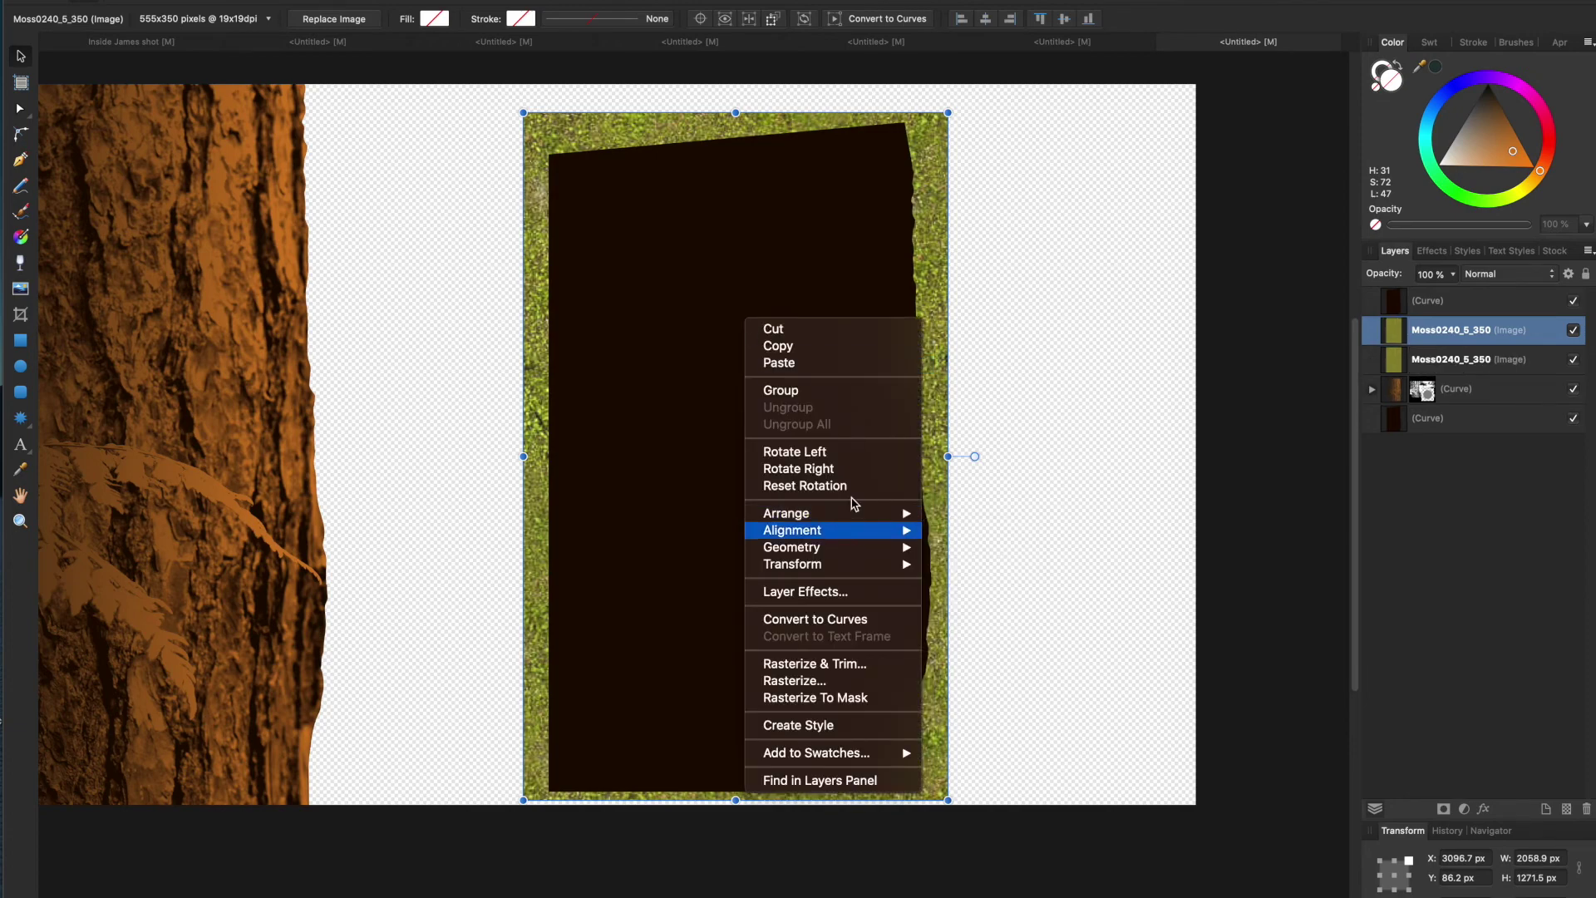
mouse_move(885, 520)
click(980, 513)
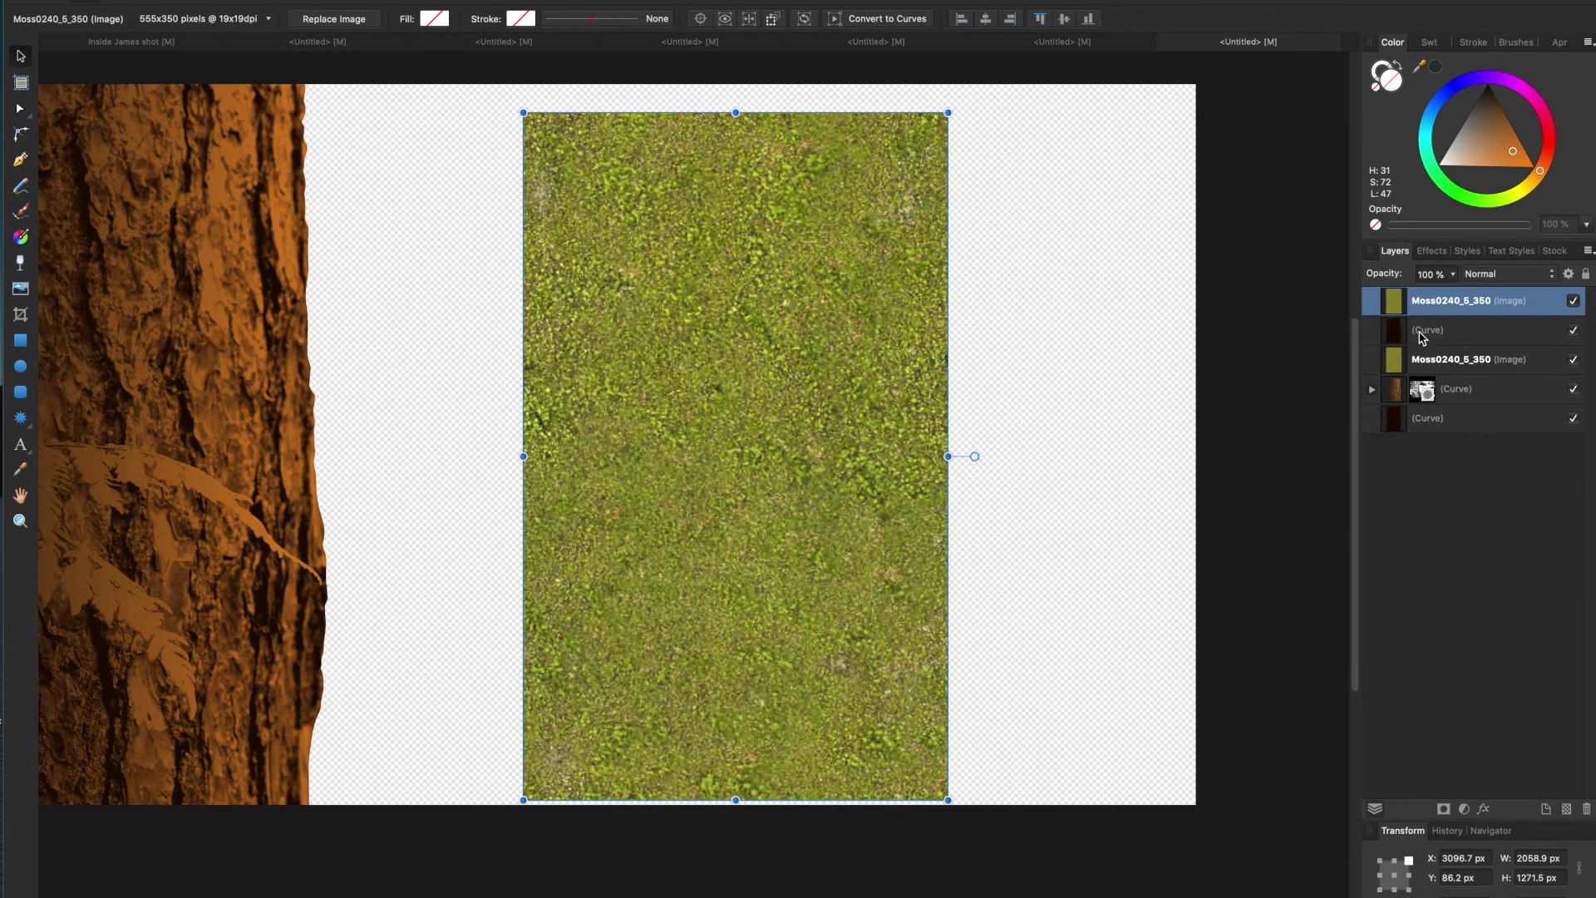
Select the top moss copy and add a Black and White adjustment to it.
click(1428, 359)
click(1427, 332)
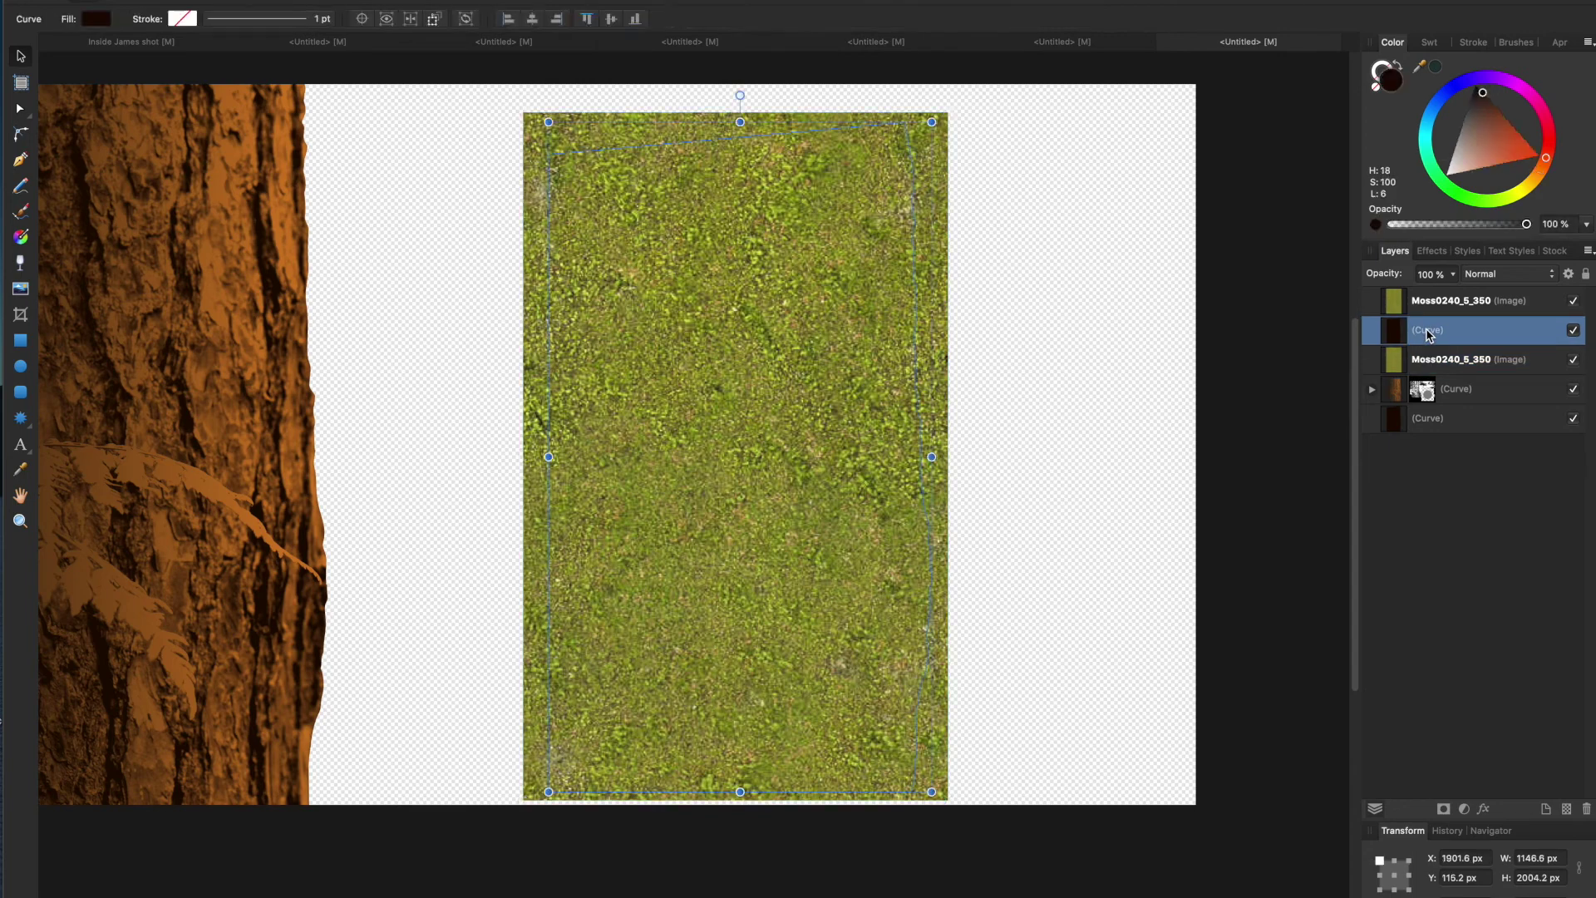
click(1454, 299)
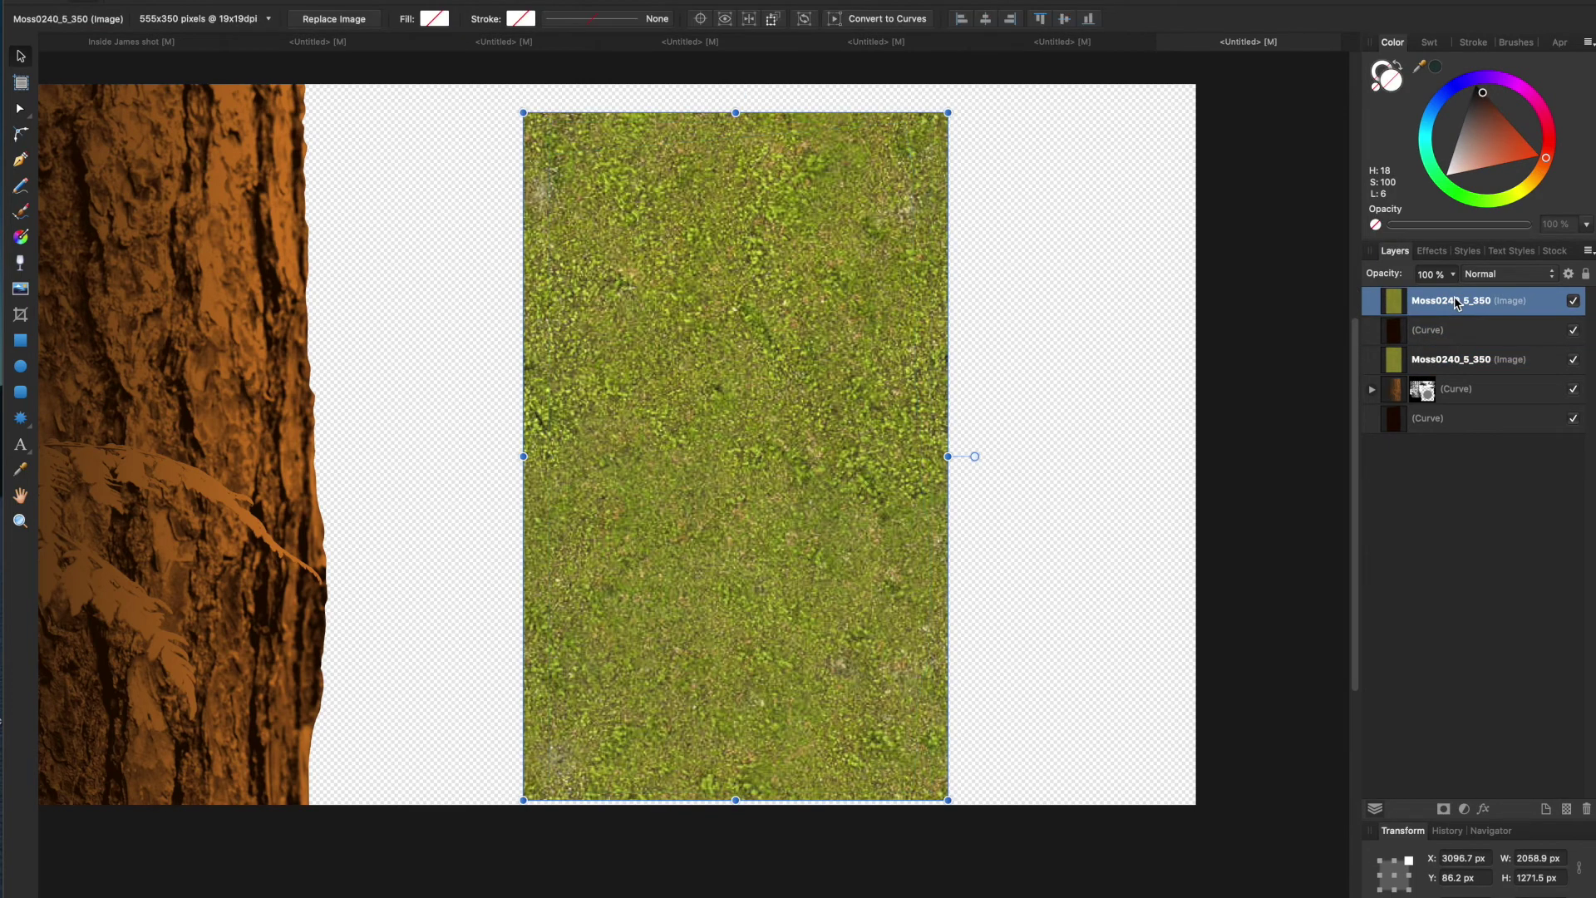
click(1136, 353)
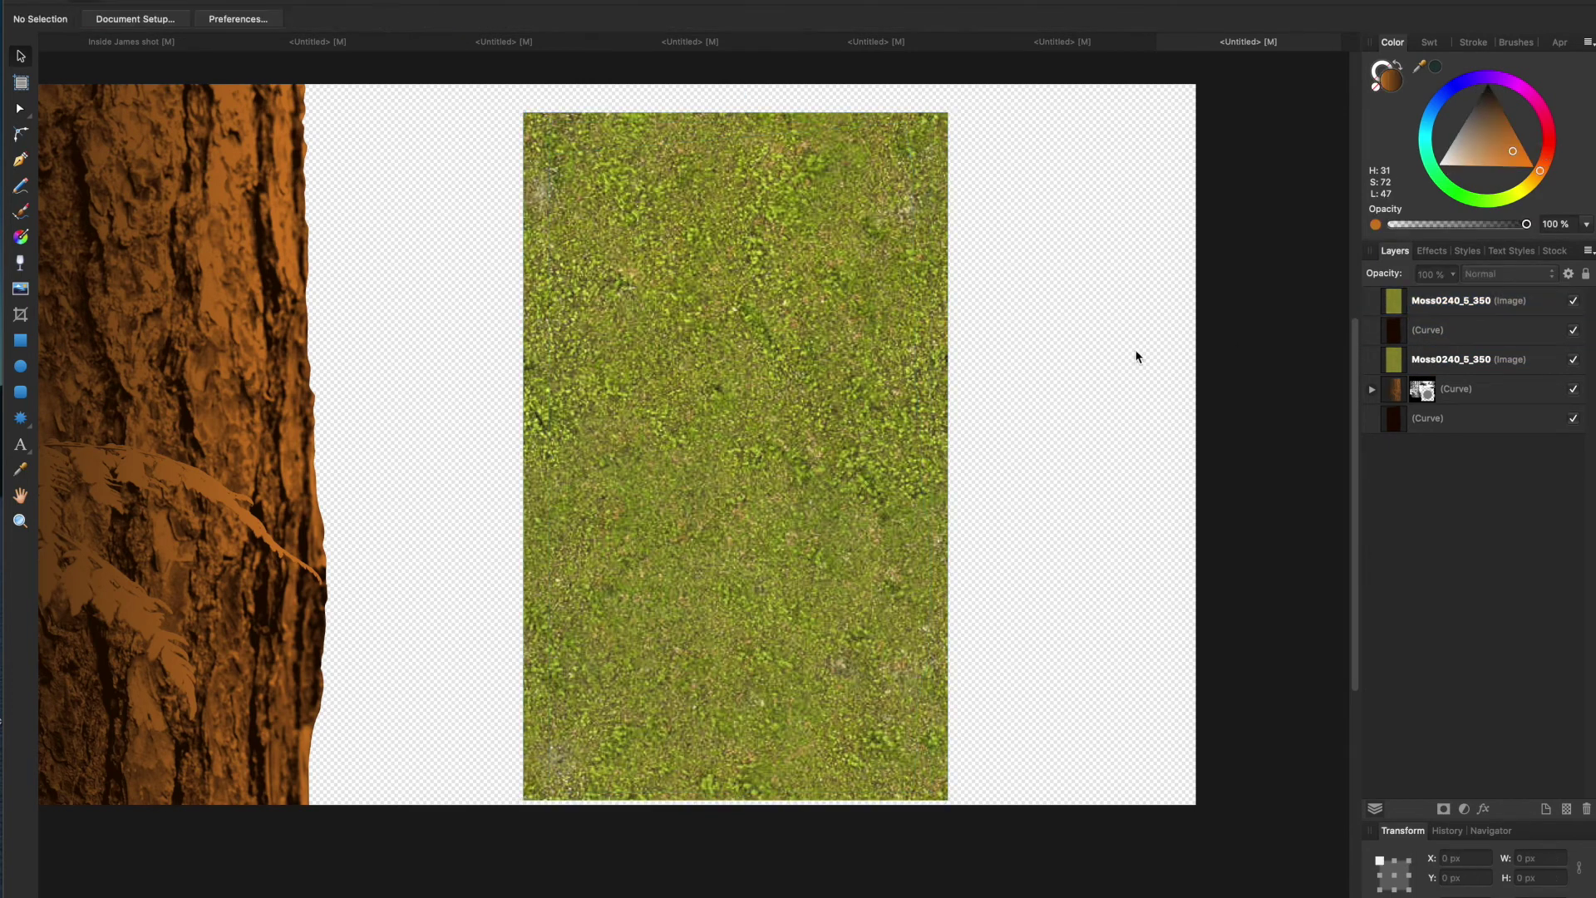
click(776, 324)
click(1465, 808)
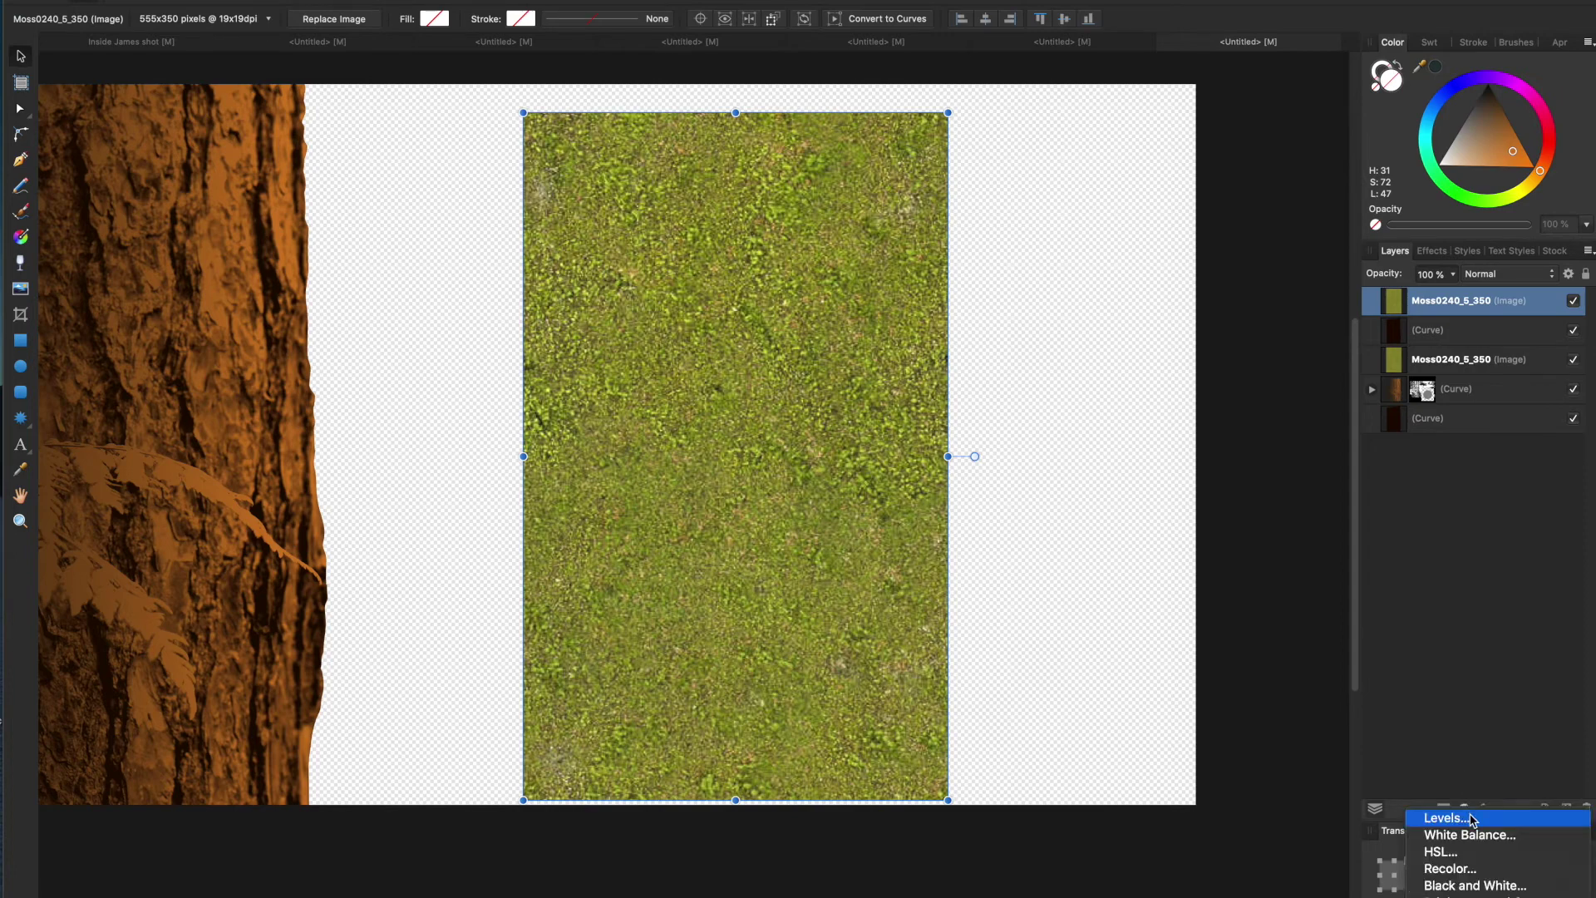
click(1478, 884)
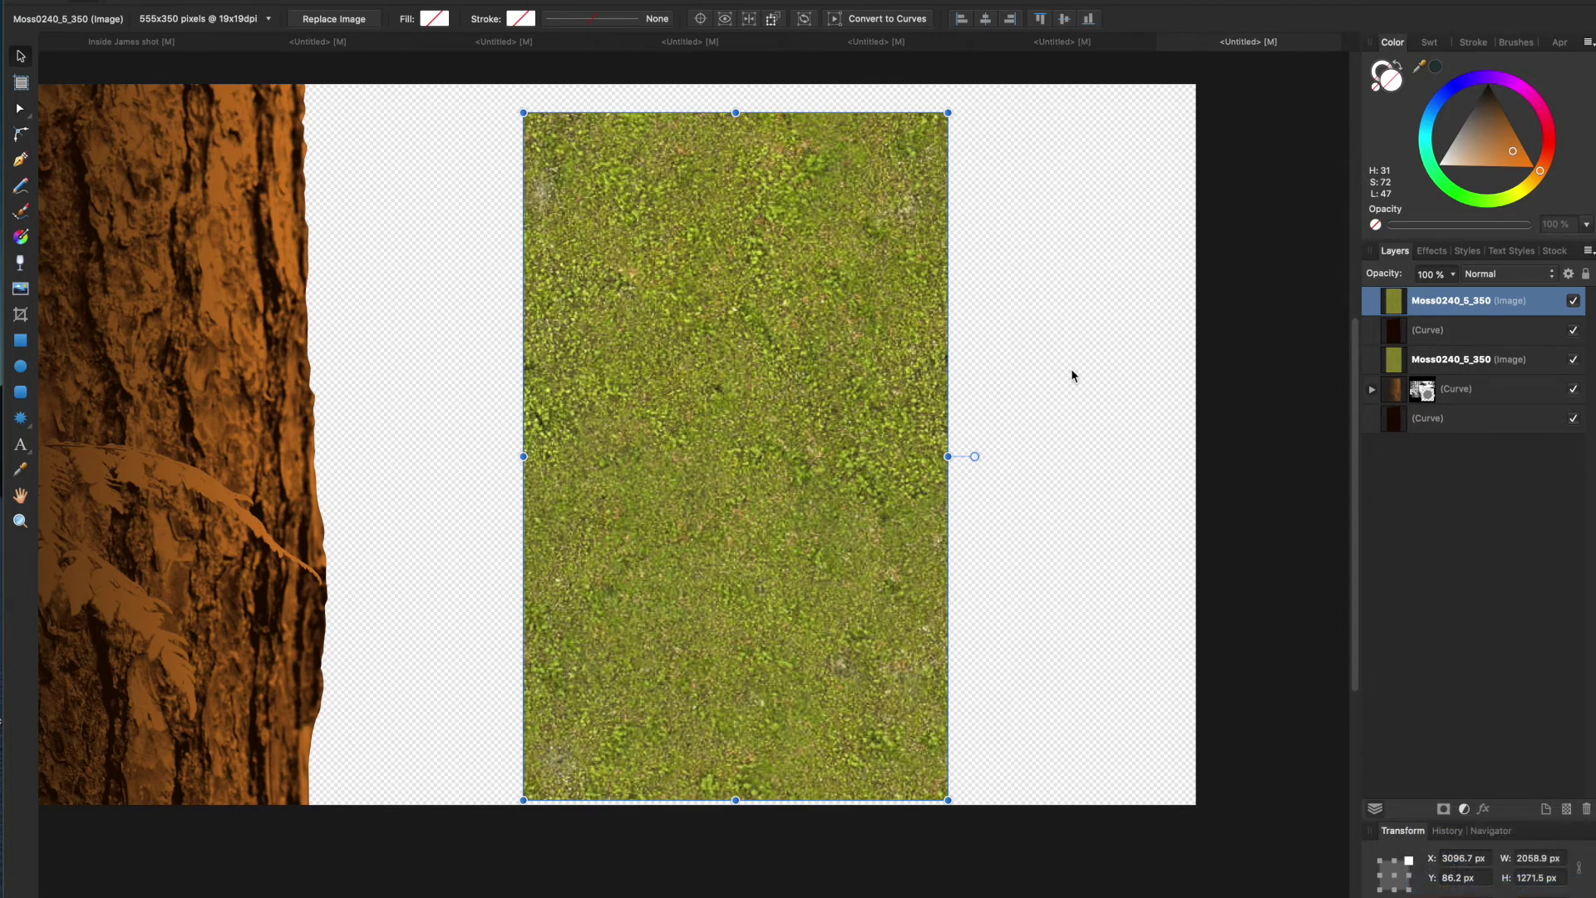
Accept Black and White, then add Levels with black level 45% and white level 77%.
key(Return)
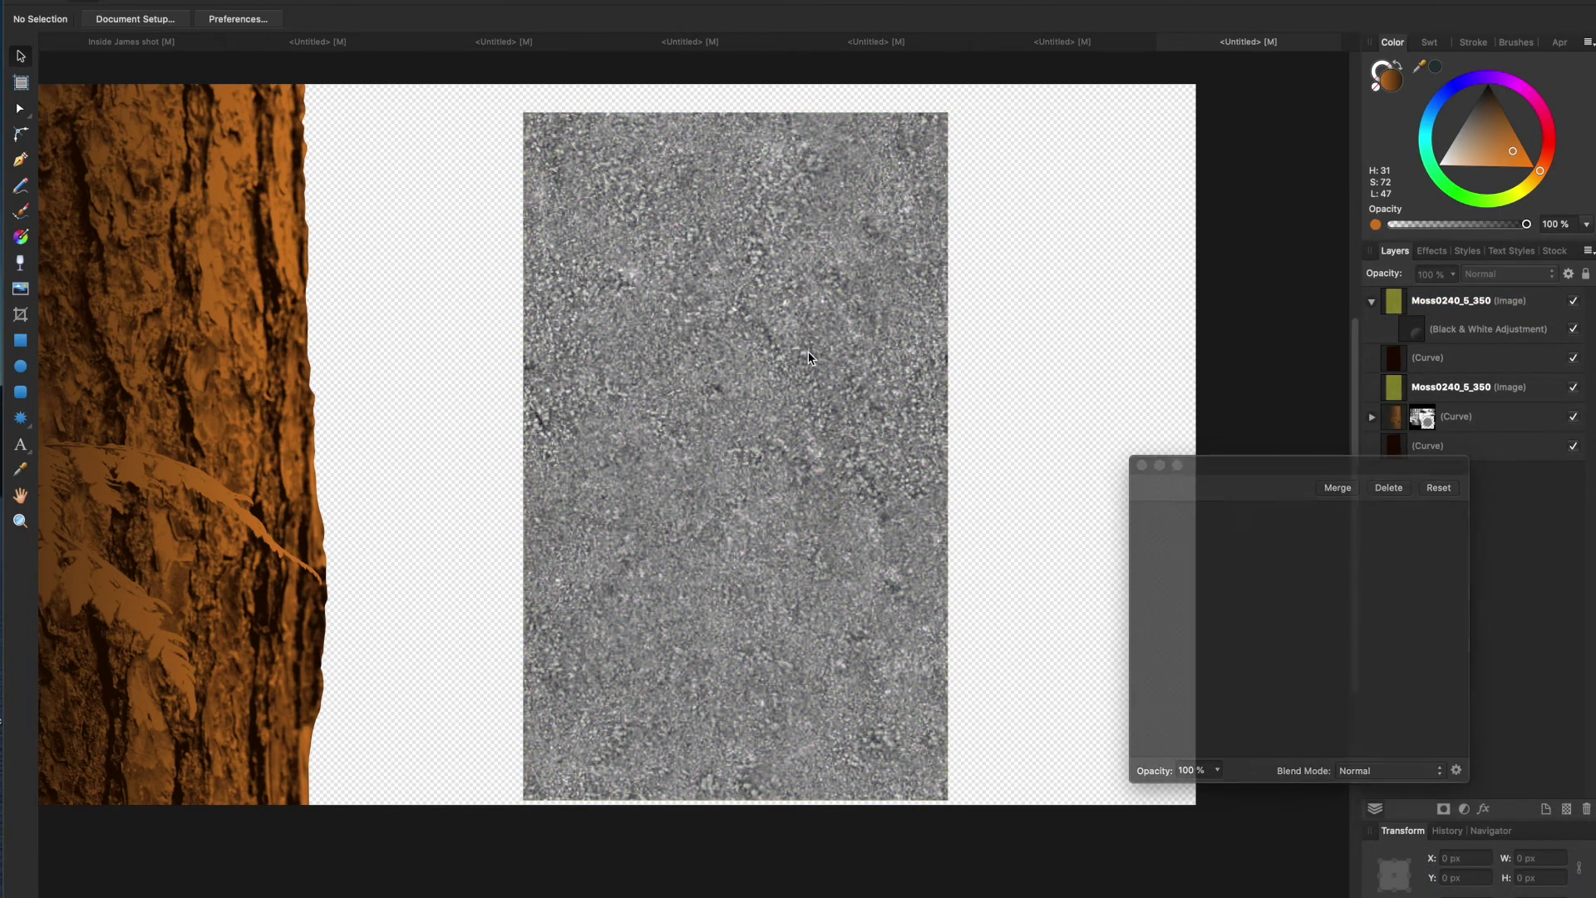
click(1465, 809)
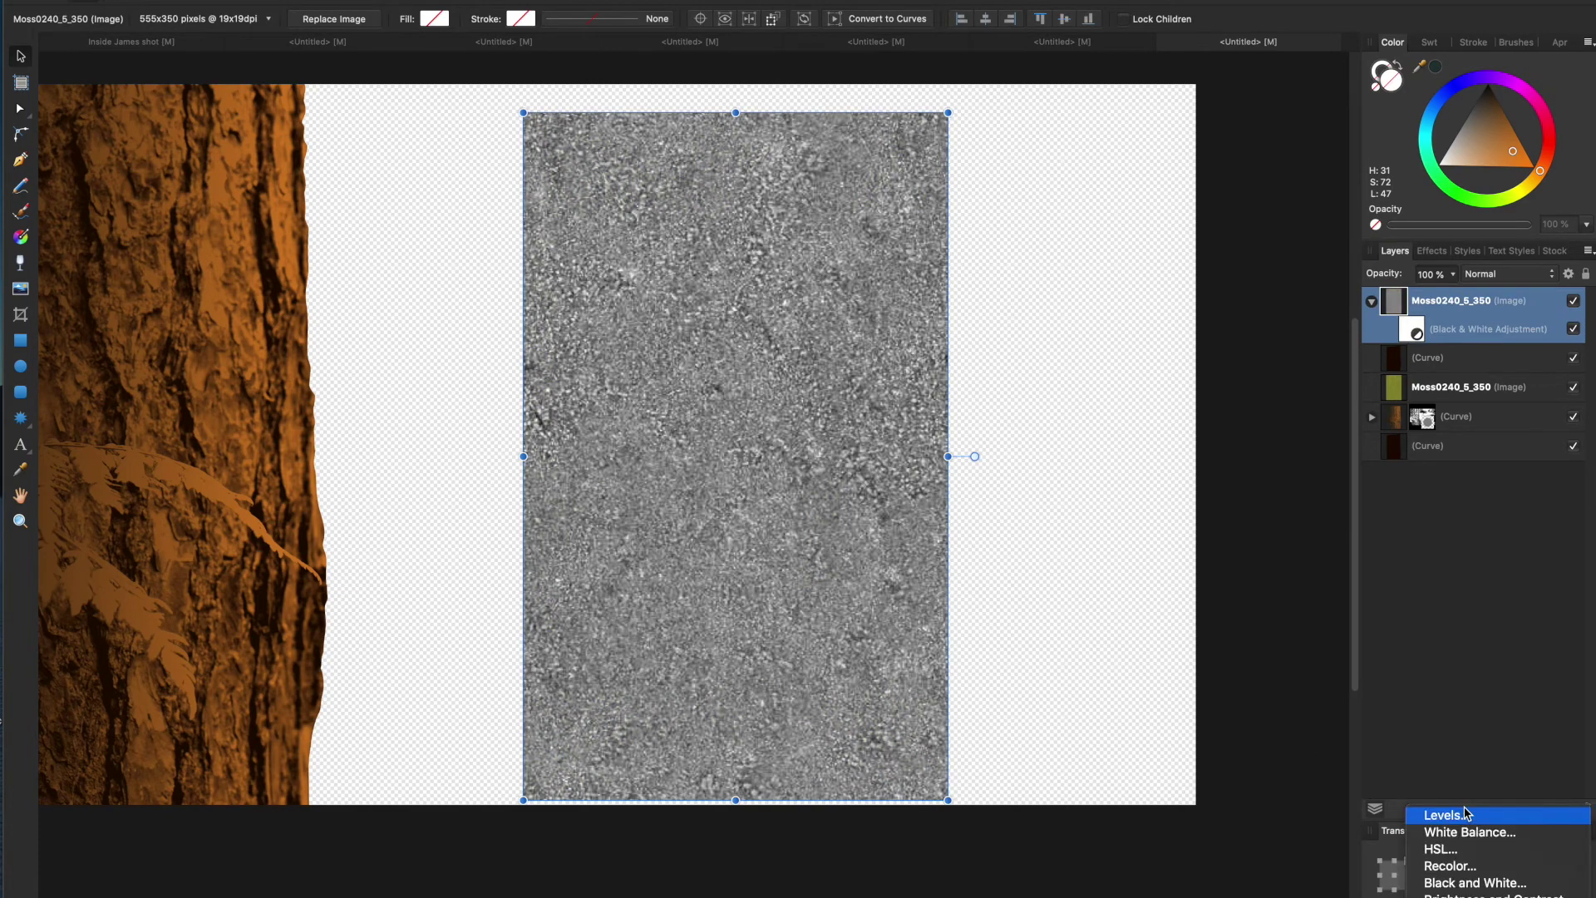
click(1467, 815)
drag(1145, 588, 1287, 593)
drag(1414, 624, 1383, 625)
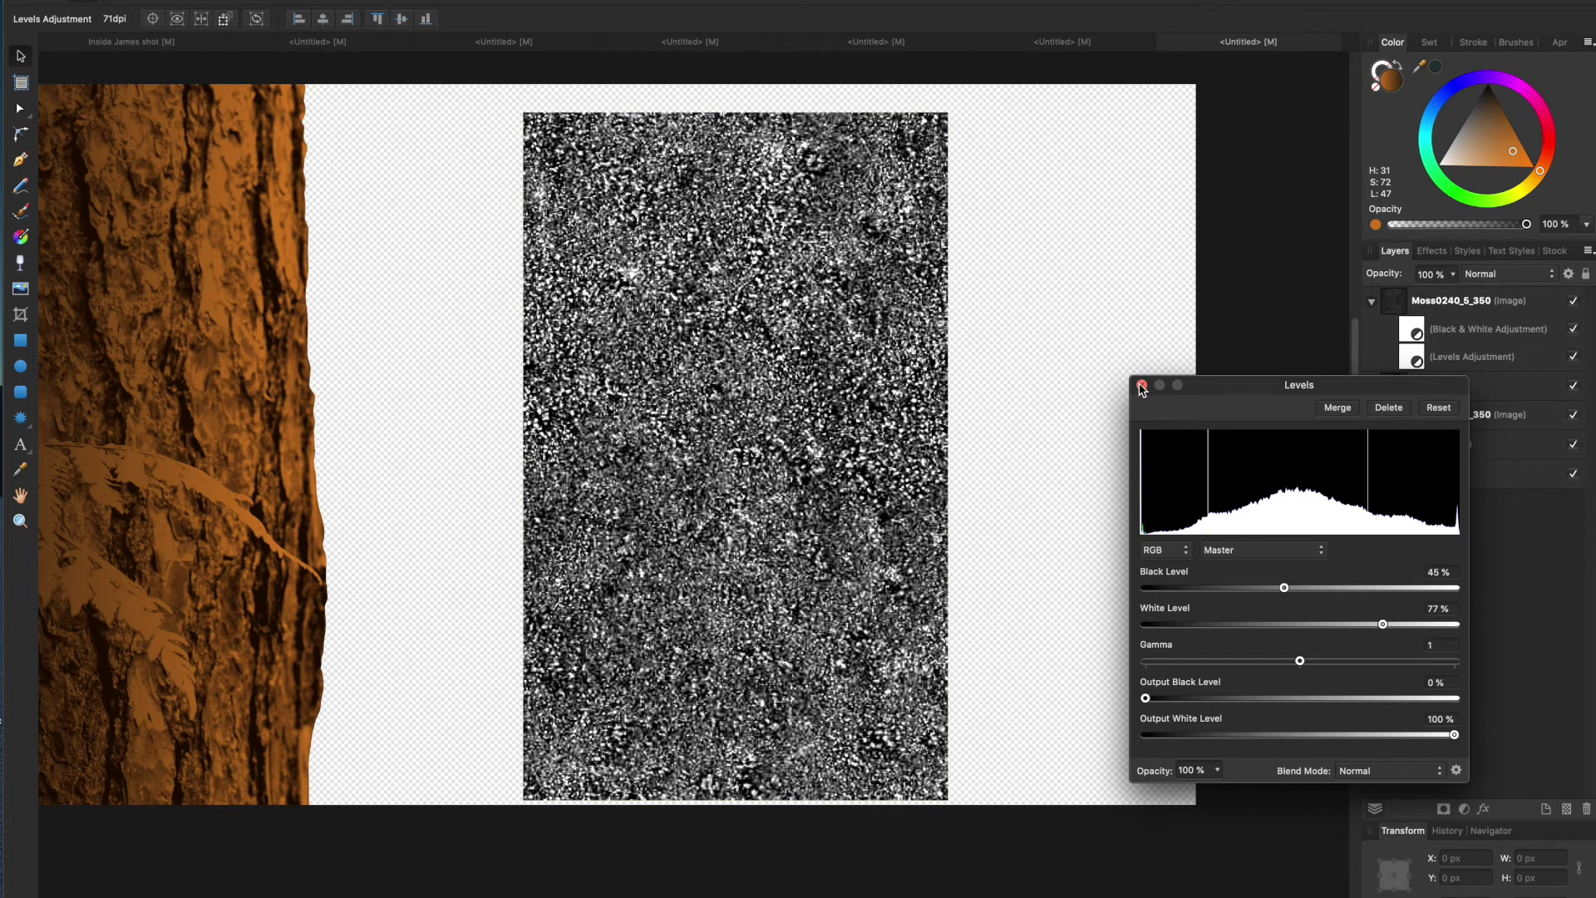
click(1141, 385)
click(785, 297)
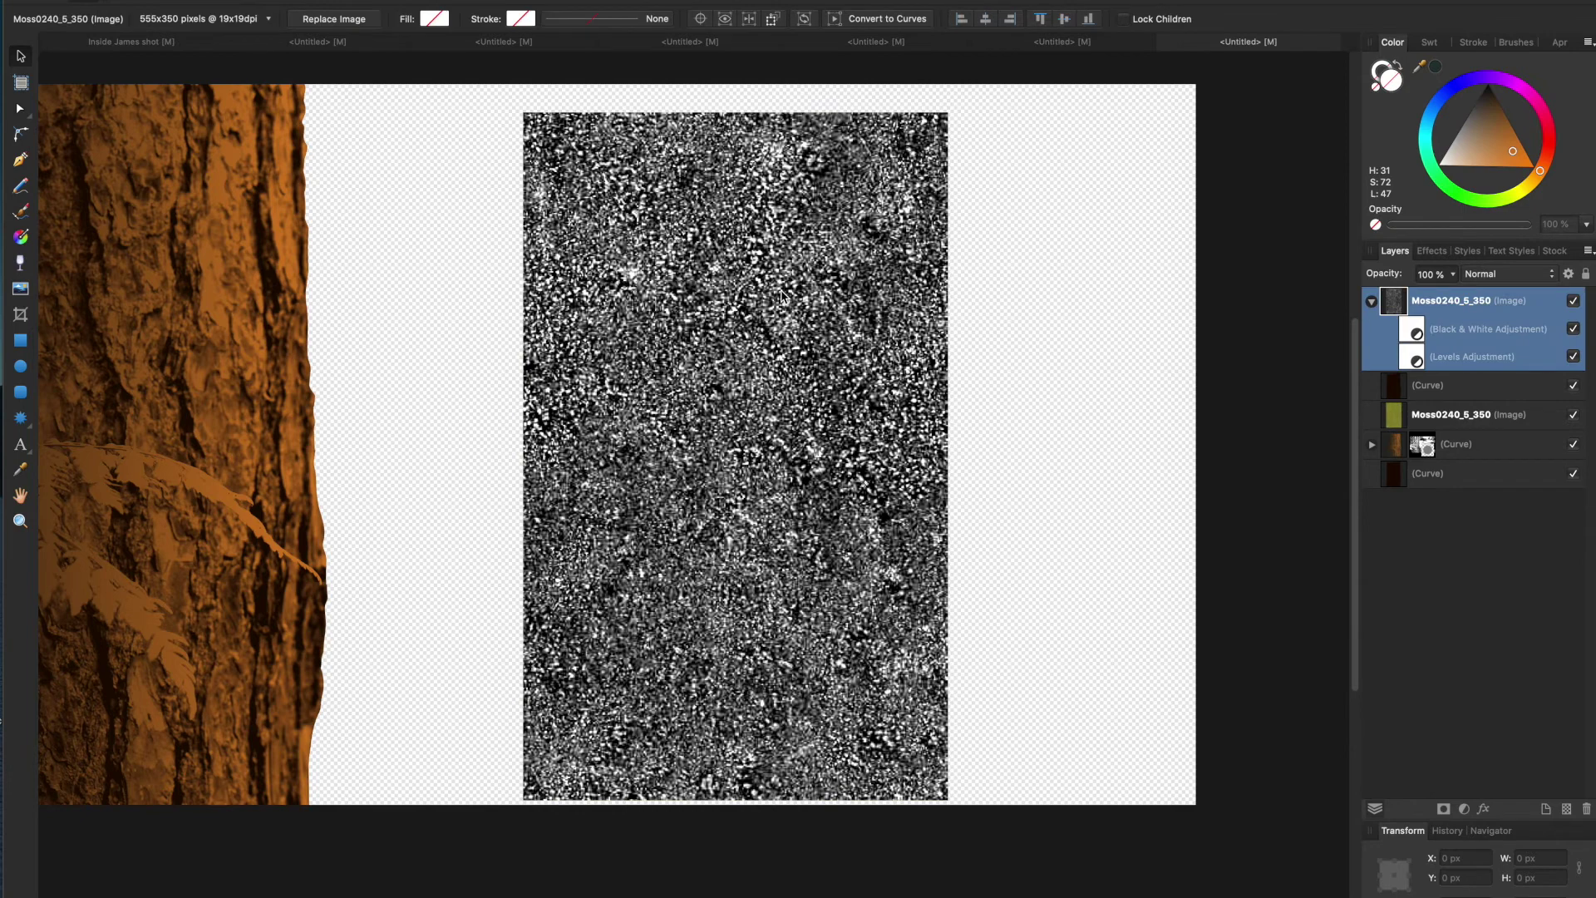
right_click(747, 335)
Rasterize the moss copy to a mask, apply Mask to Below, and shift the result left.
click(1046, 617)
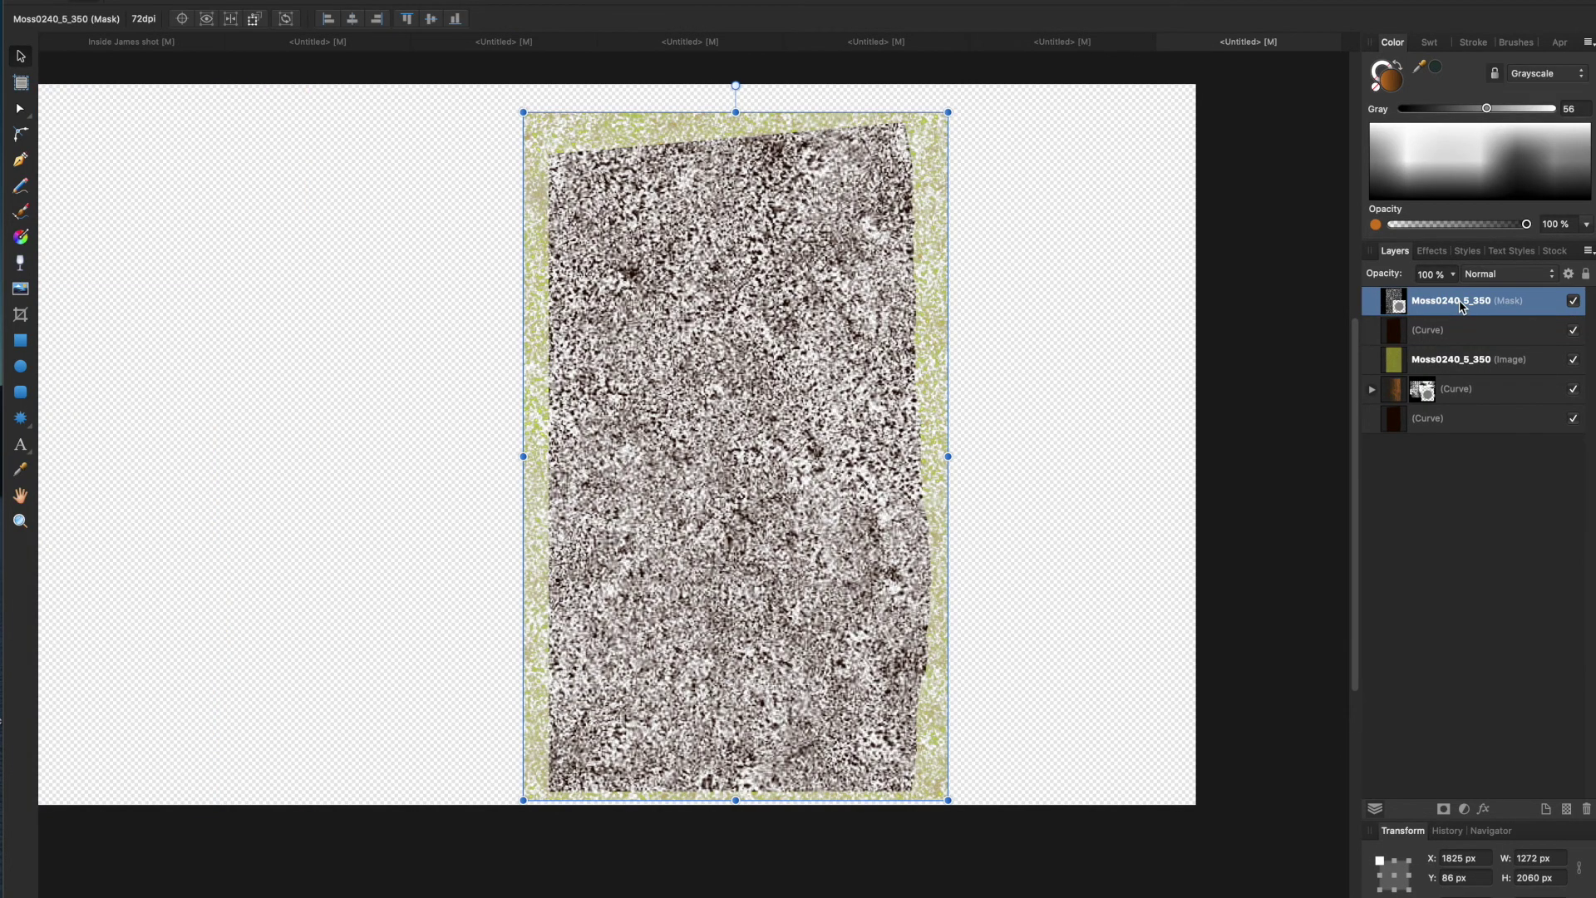
right_click(1462, 306)
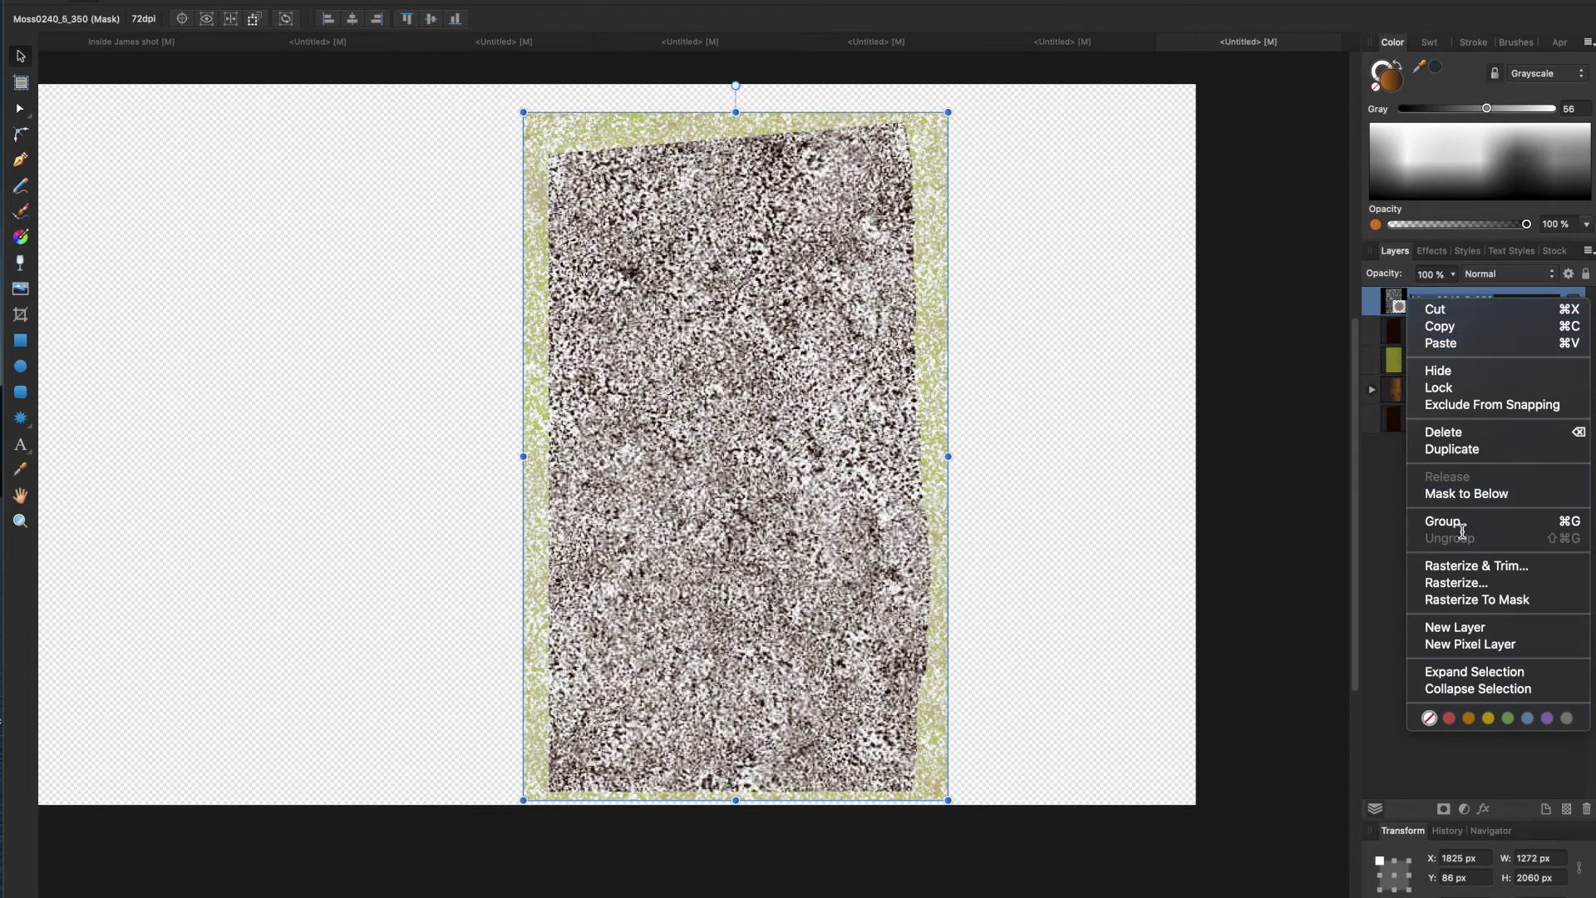
click(1472, 599)
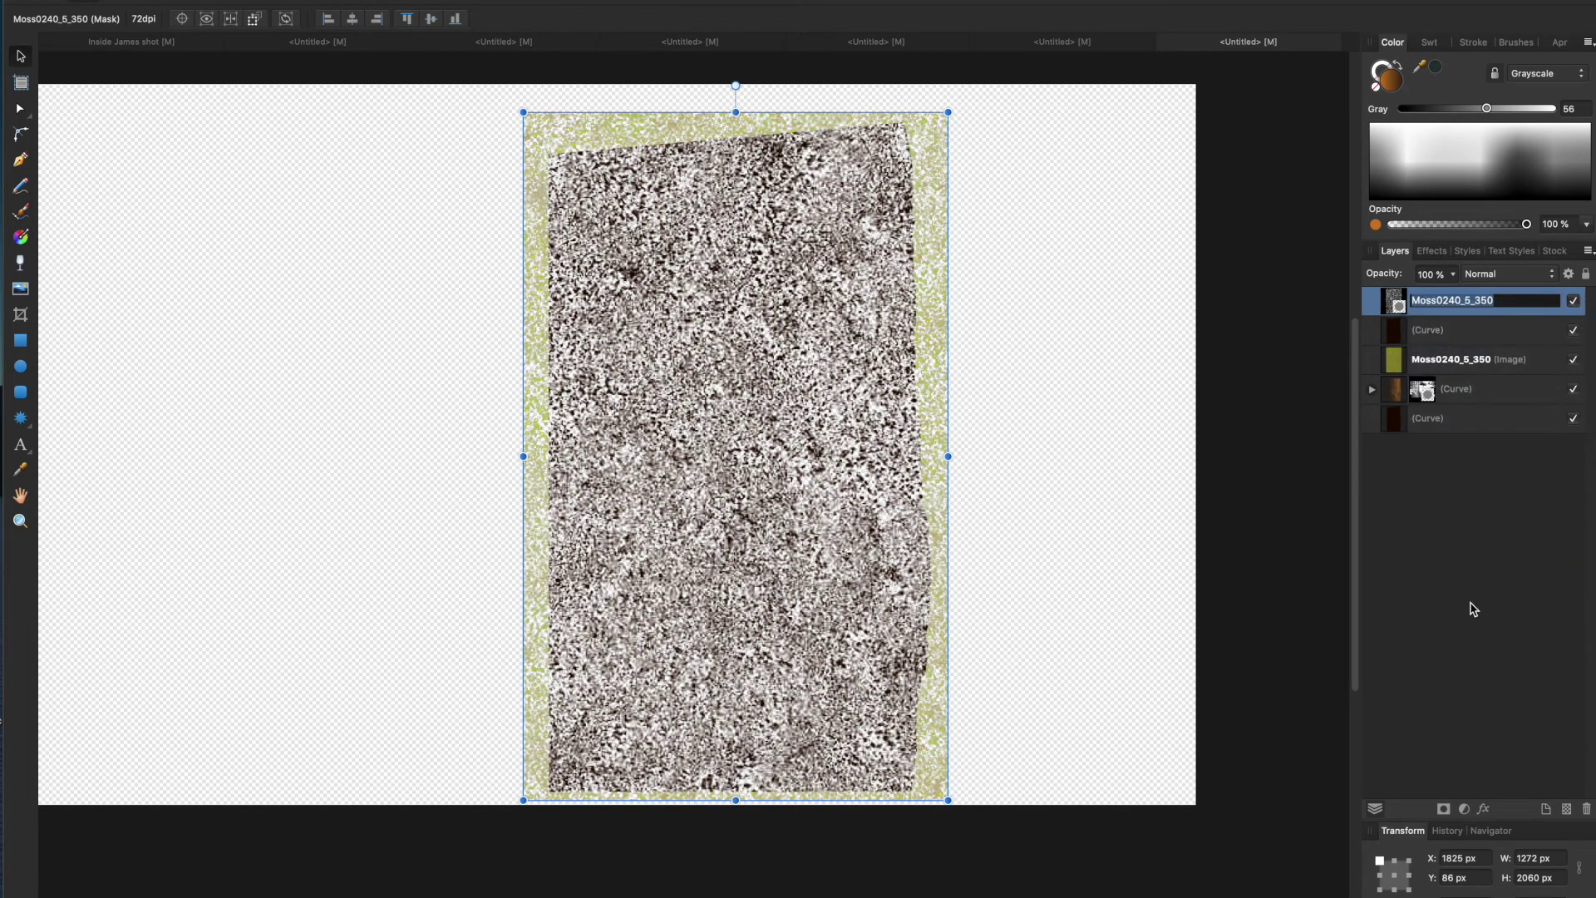
click(1513, 326)
click(1487, 309)
right_click(1484, 310)
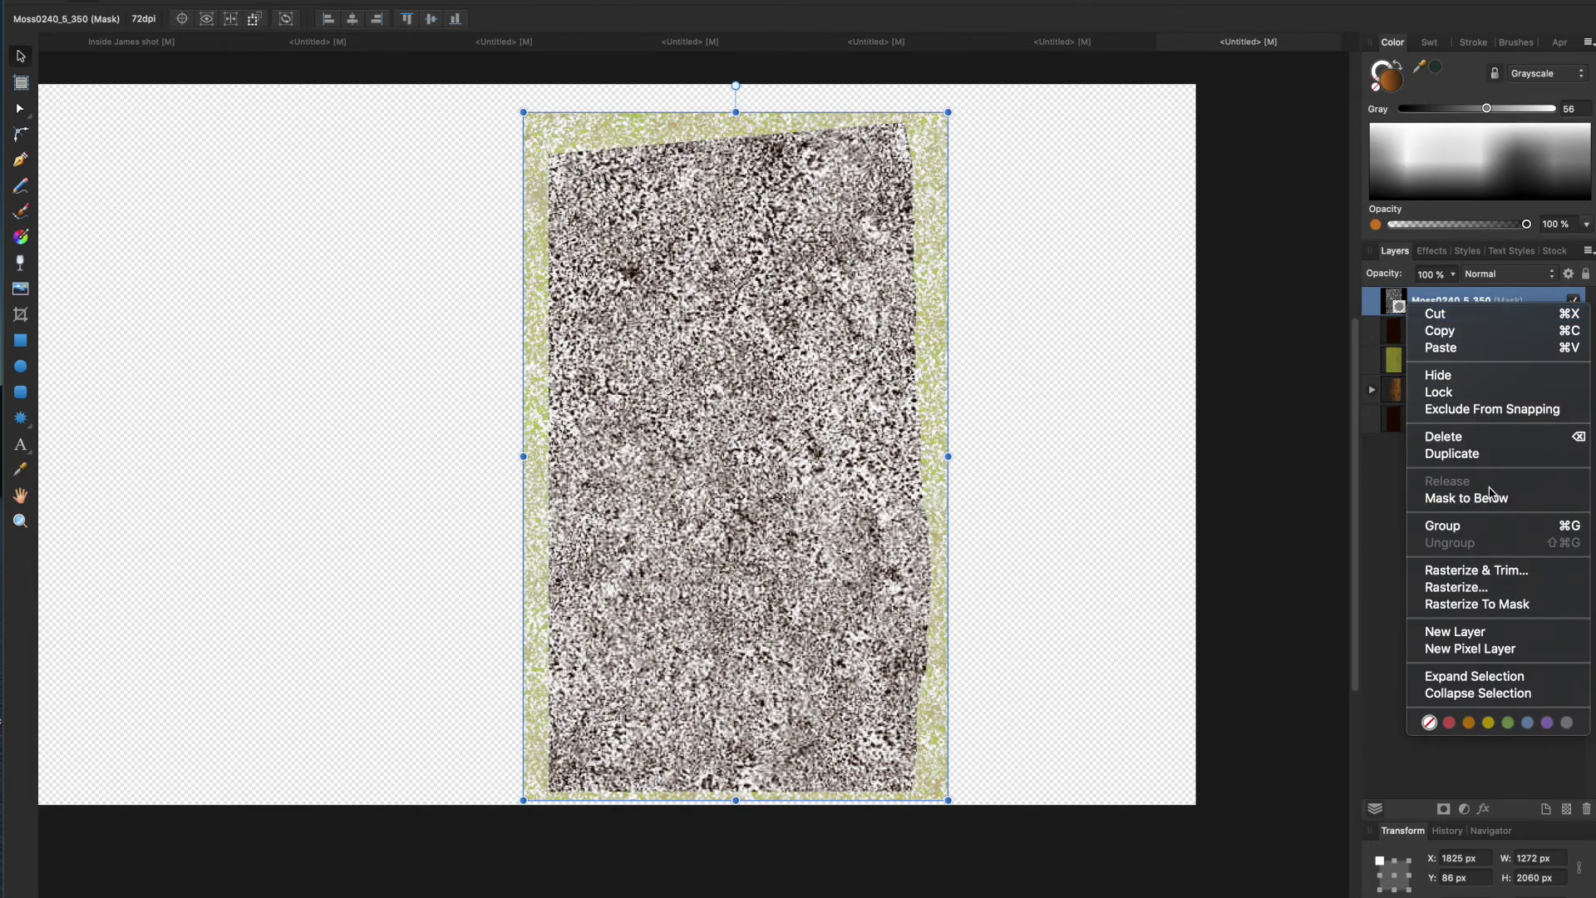
click(1289, 425)
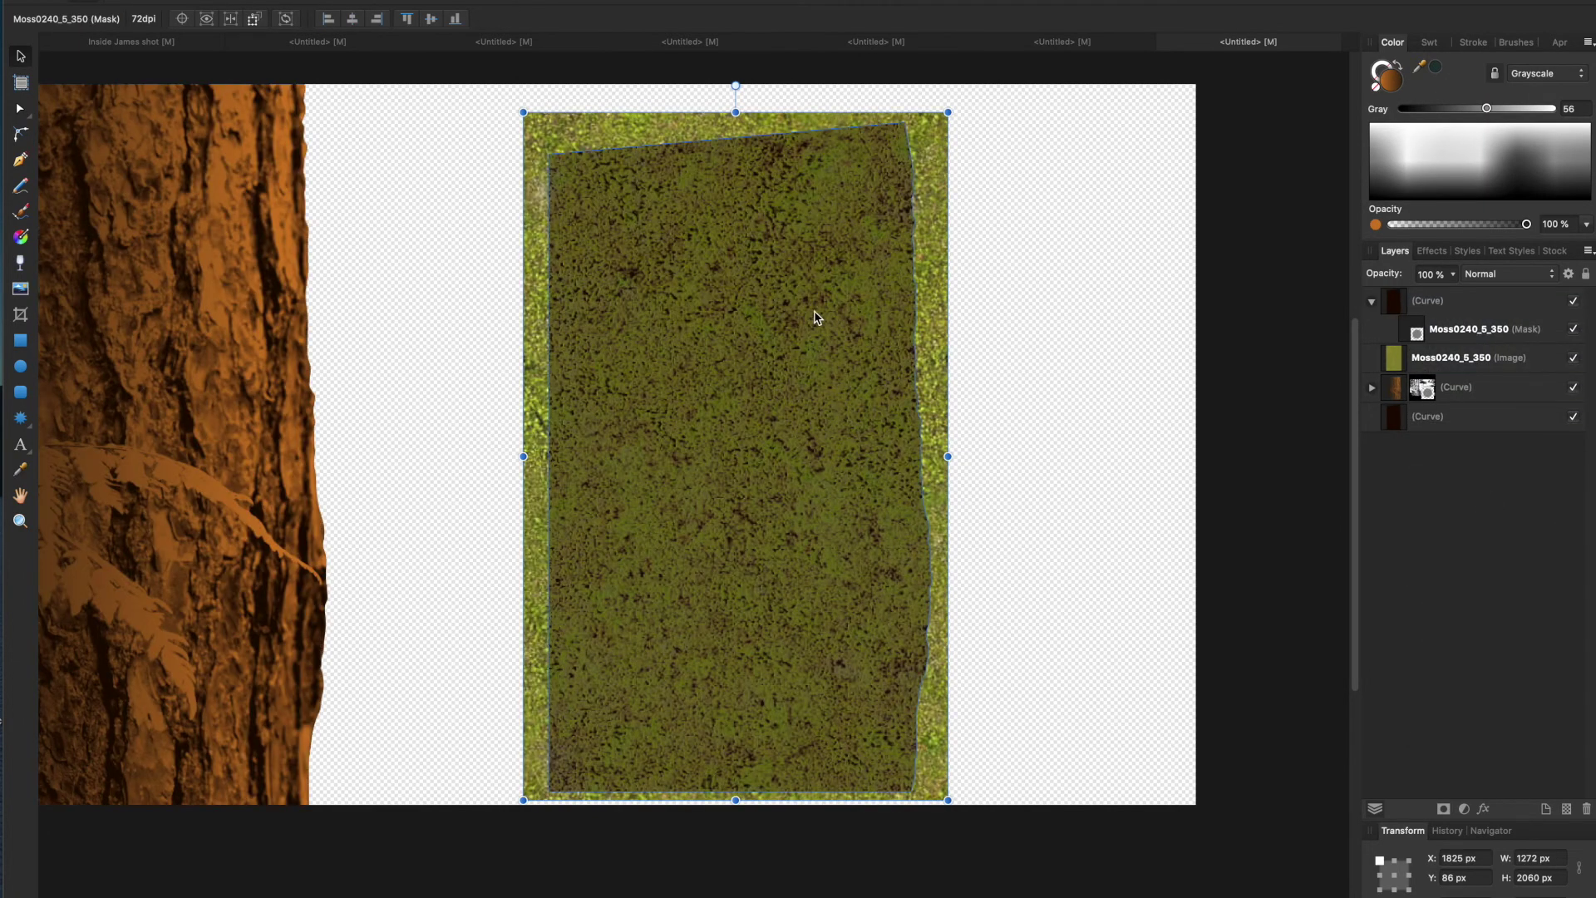
click(790, 314)
drag(788, 315, 565, 318)
Delete the plain moss image and stretch the speckled shape along the bark's torn edge.
click(850, 291)
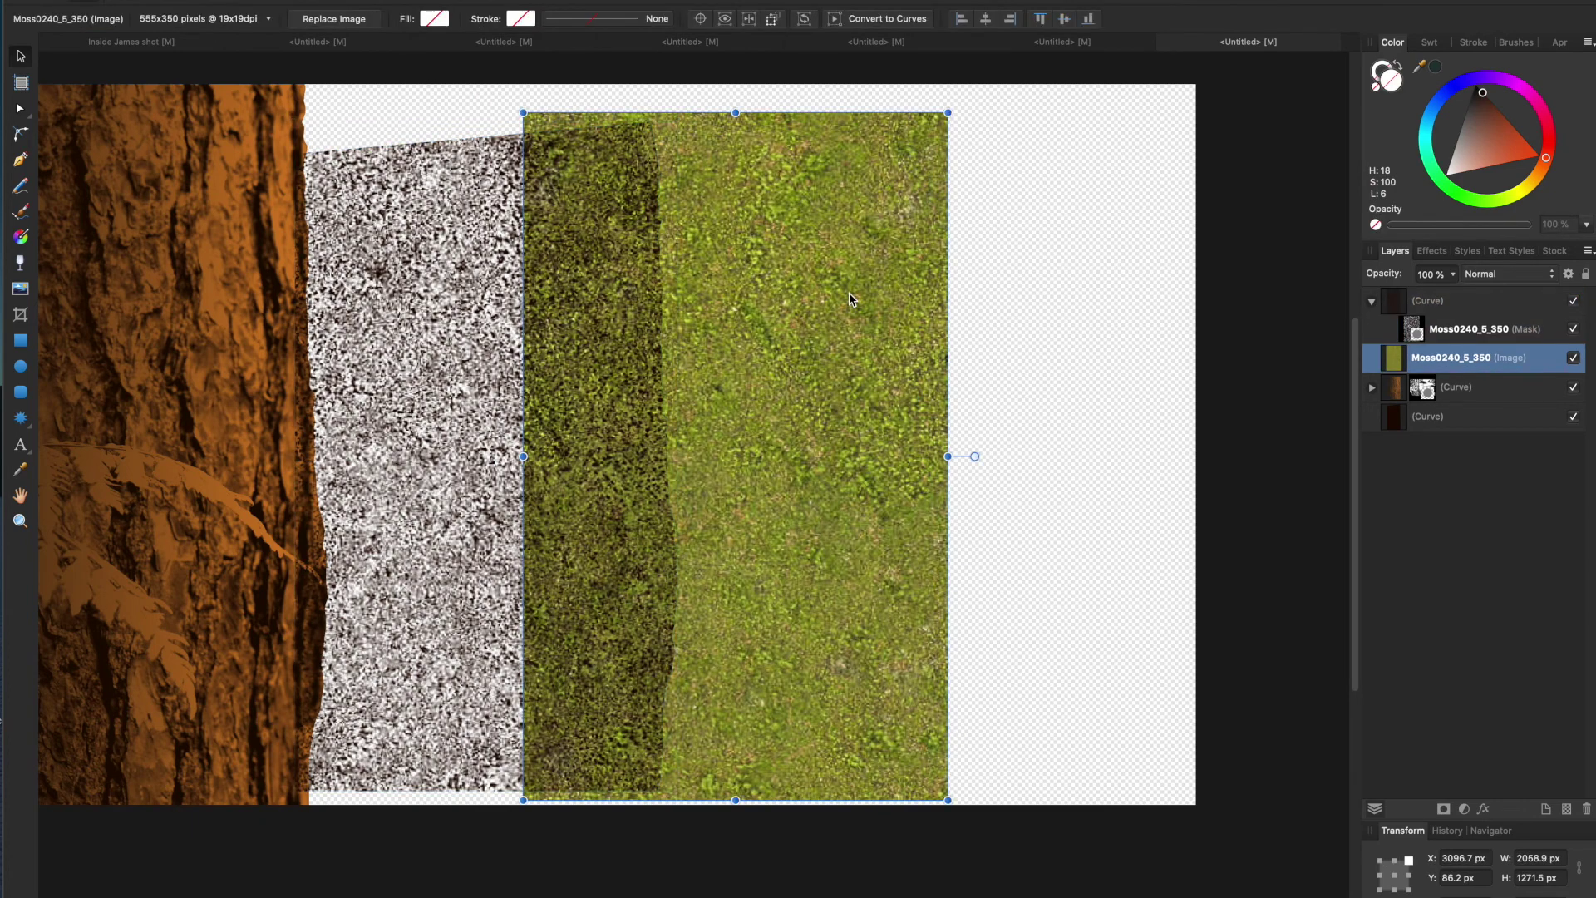
key(Delete)
click(682, 358)
drag(681, 358, 393, 414)
drag(447, 183, 512, 106)
drag(453, 253, 477, 173)
drag(541, 766, 573, 807)
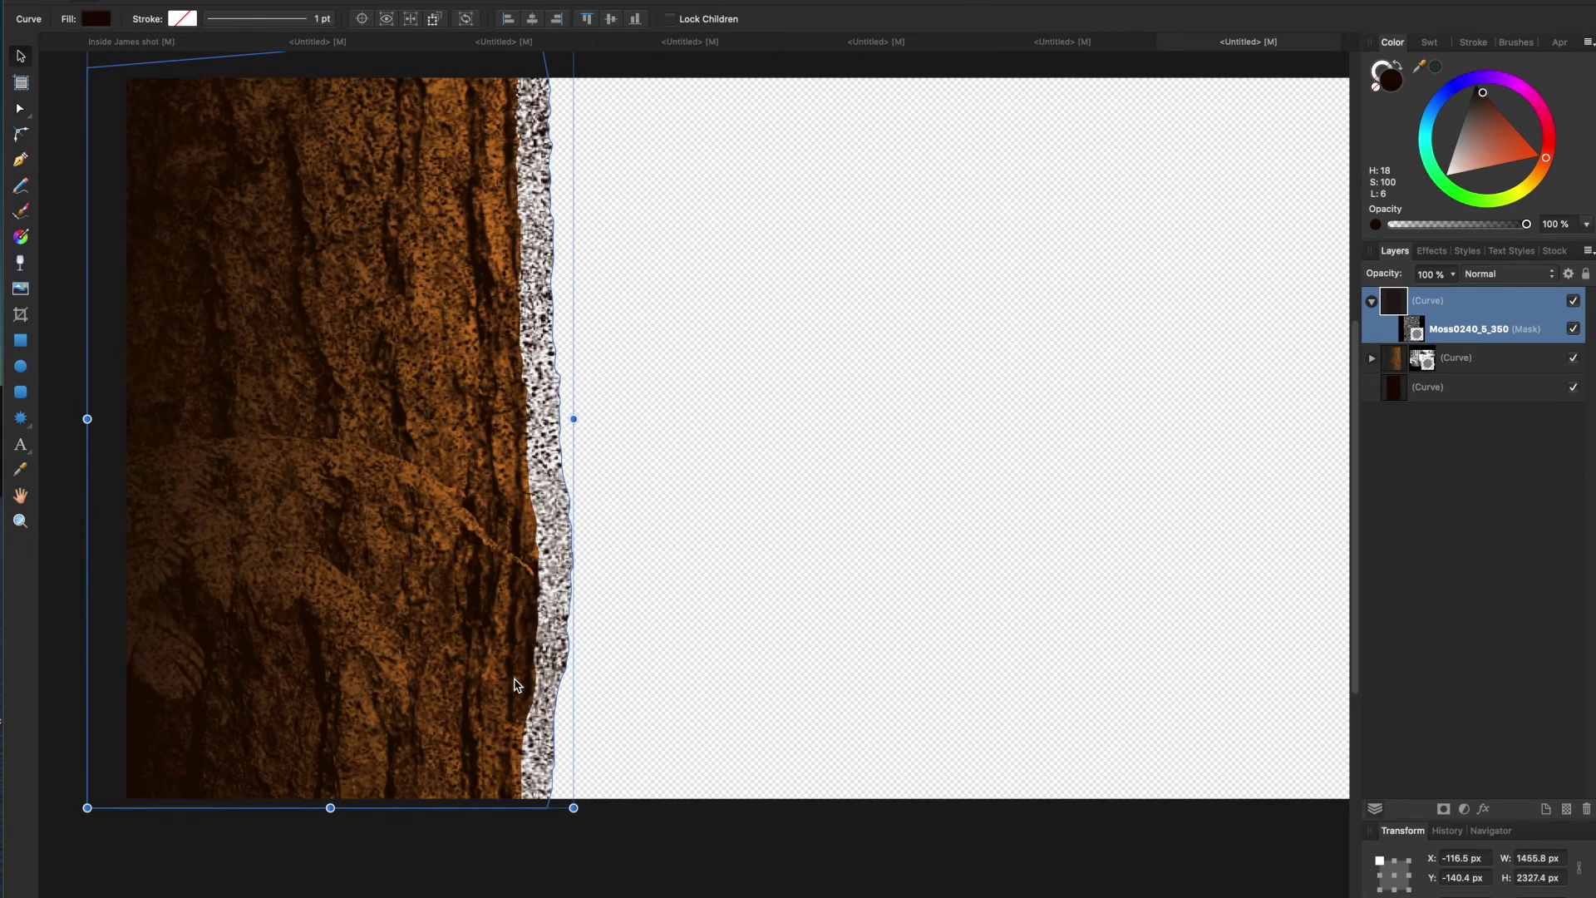
Duplicate the bottom dark torn shape to the right and fill it black.
click(1440, 384)
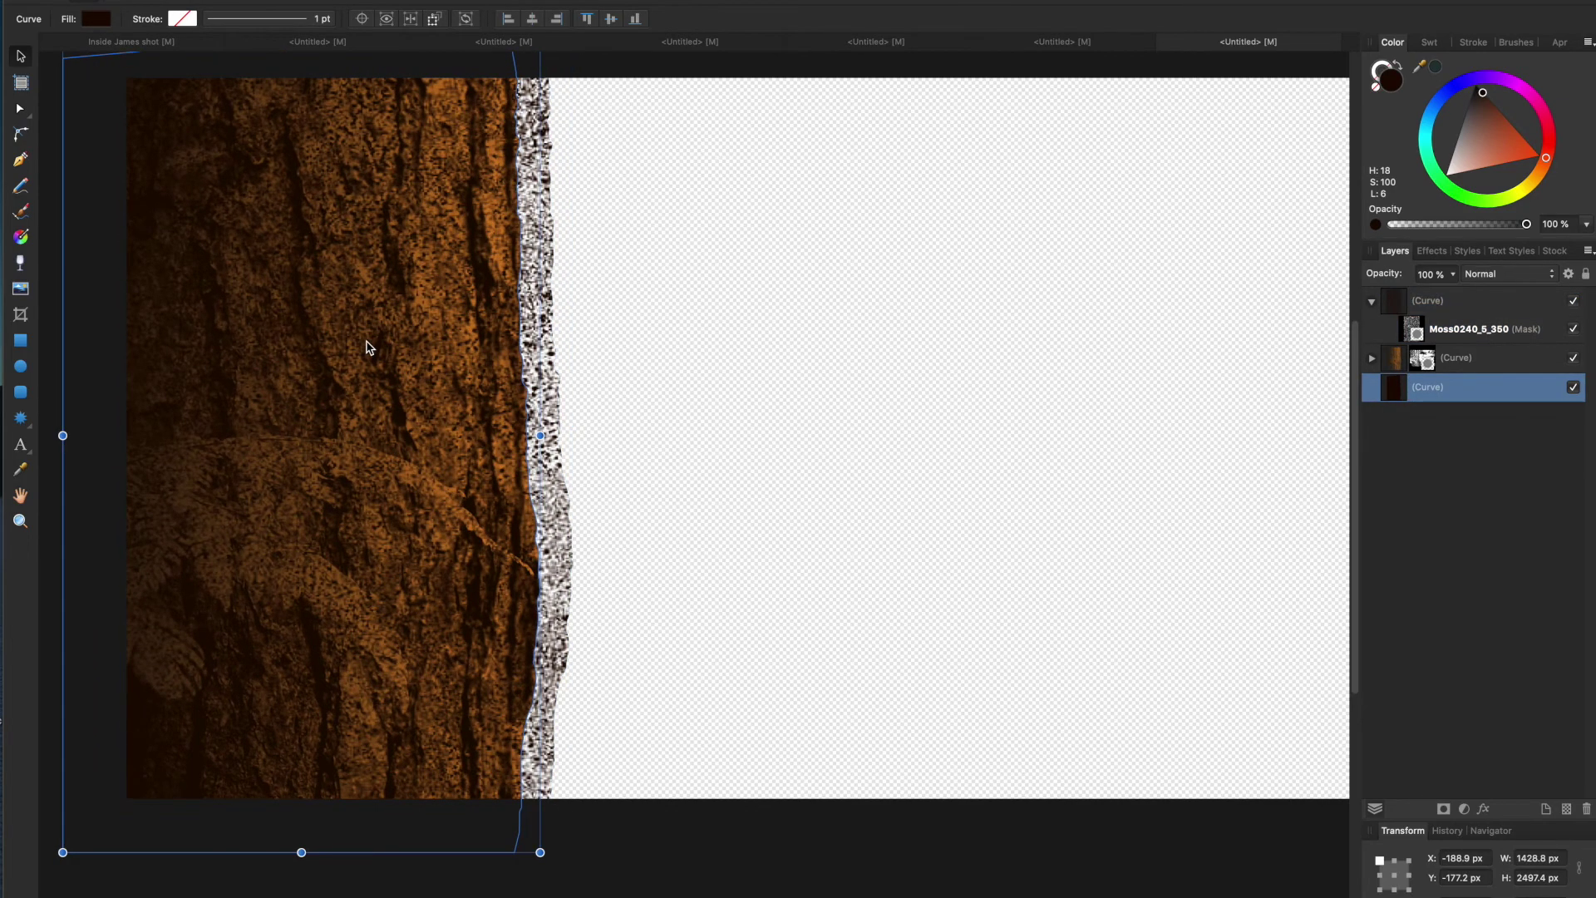
drag(369, 347, 933, 346)
scroll(933, 346, up, 3)
scroll(933, 345, right, 2)
drag(1506, 135, 1475, 84)
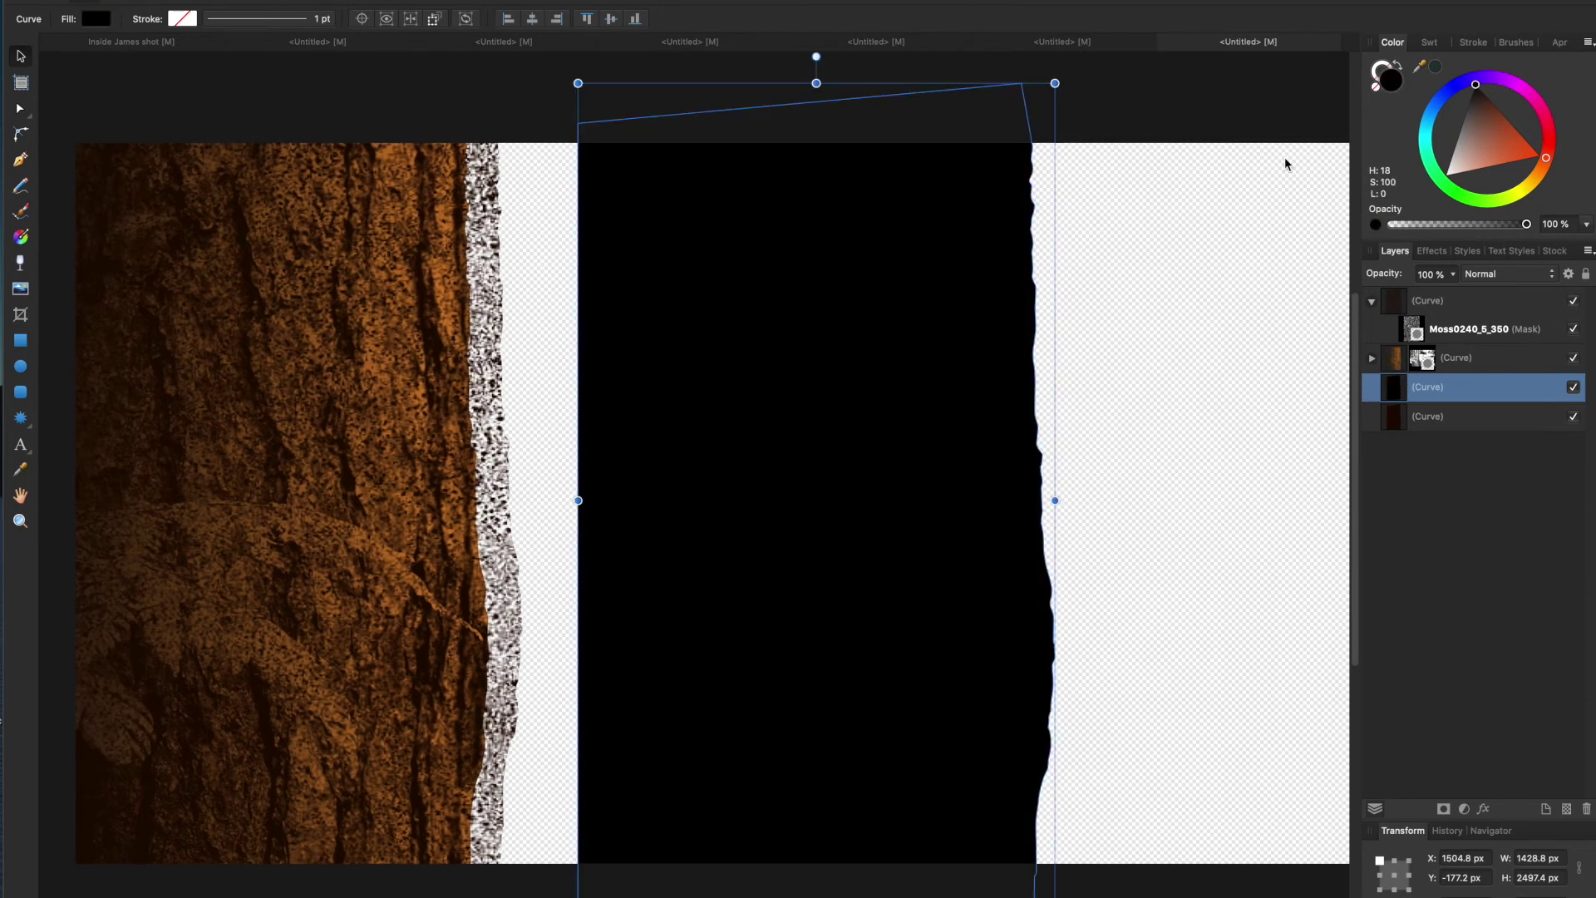
Fill the speckled shape white and line it up over the black torn-edge shape.
click(516, 213)
key(super+d)
drag(485, 214, 1026, 201)
drag(1485, 137, 1446, 176)
mouse_move(817, 306)
mouse_down()
mouse_move(867, 313)
mouse_move(831, 308)
mouse_up()
scroll(835, 349, down, 5)
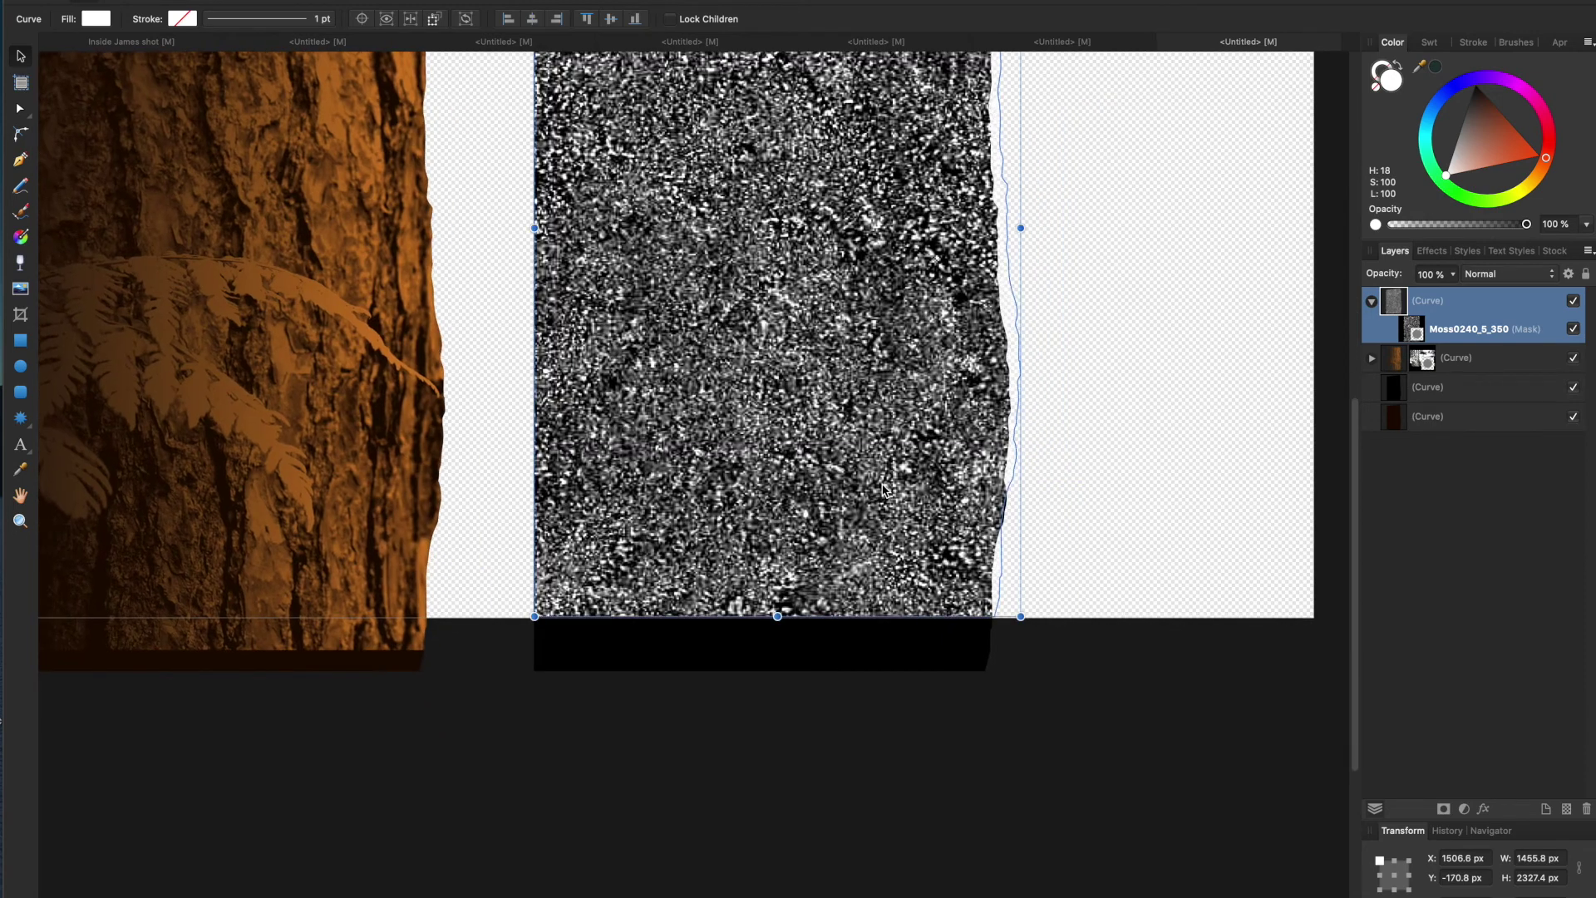
scroll(883, 489, up, 2)
scroll(884, 489, right, 2)
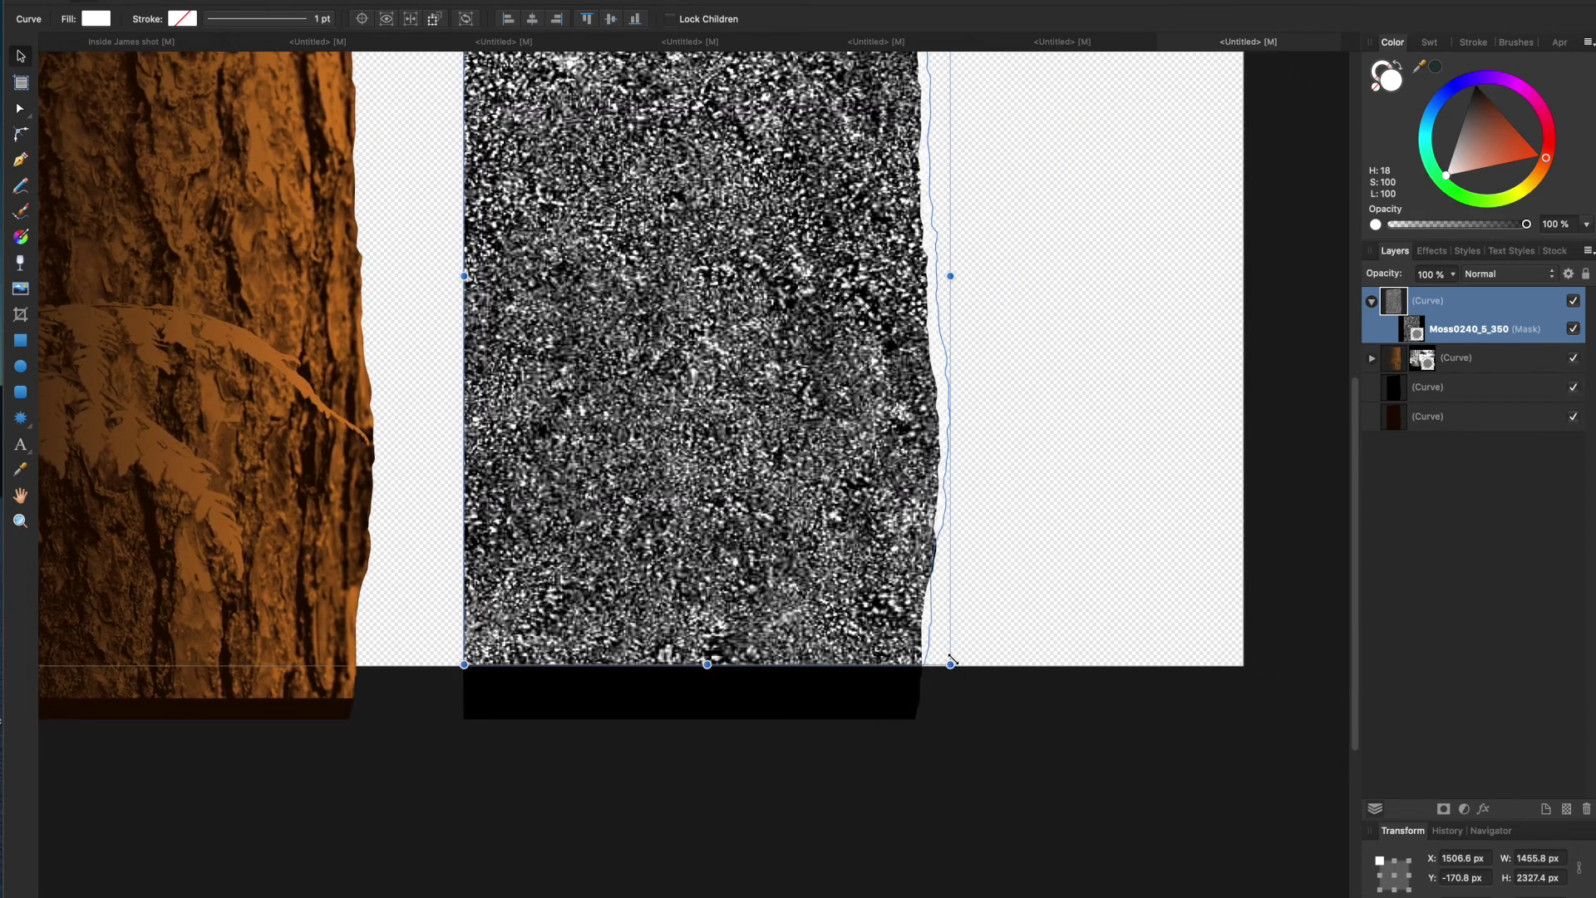
scroll(640, 664, up, 4)
scroll(640, 664, right, 1)
mouse_move(684, 530)
mouse_down()
mouse_move(683, 603)
mouse_move(689, 534)
mouse_up()
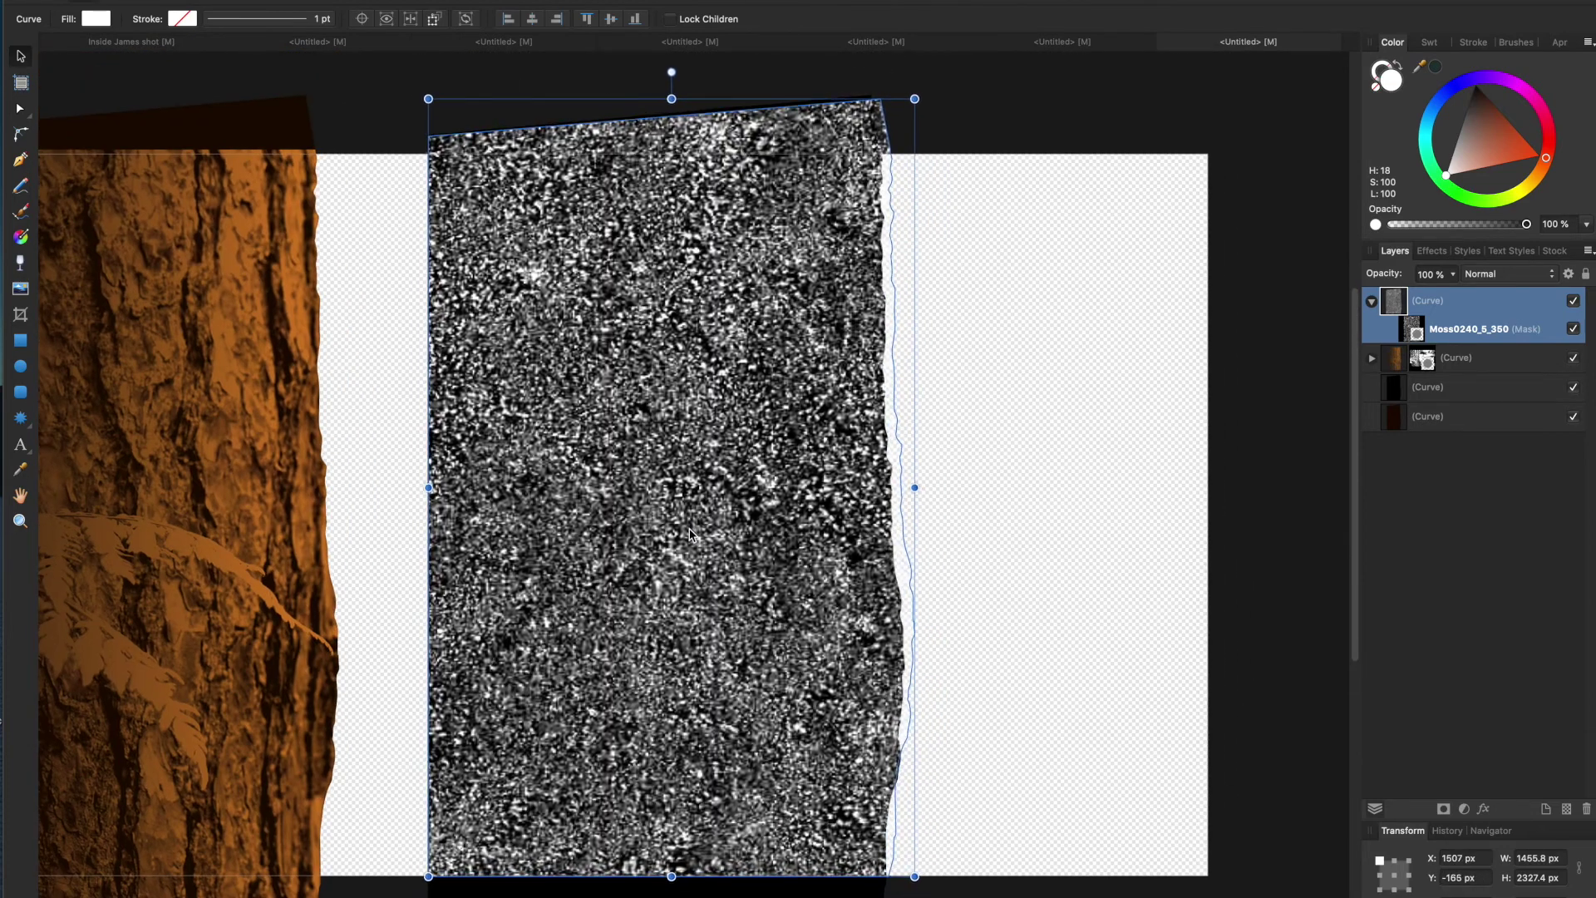
Stretch the moss texture to about 1425 × 2494 px and move it left over the bark photo.
drag(905, 97, 904, 97)
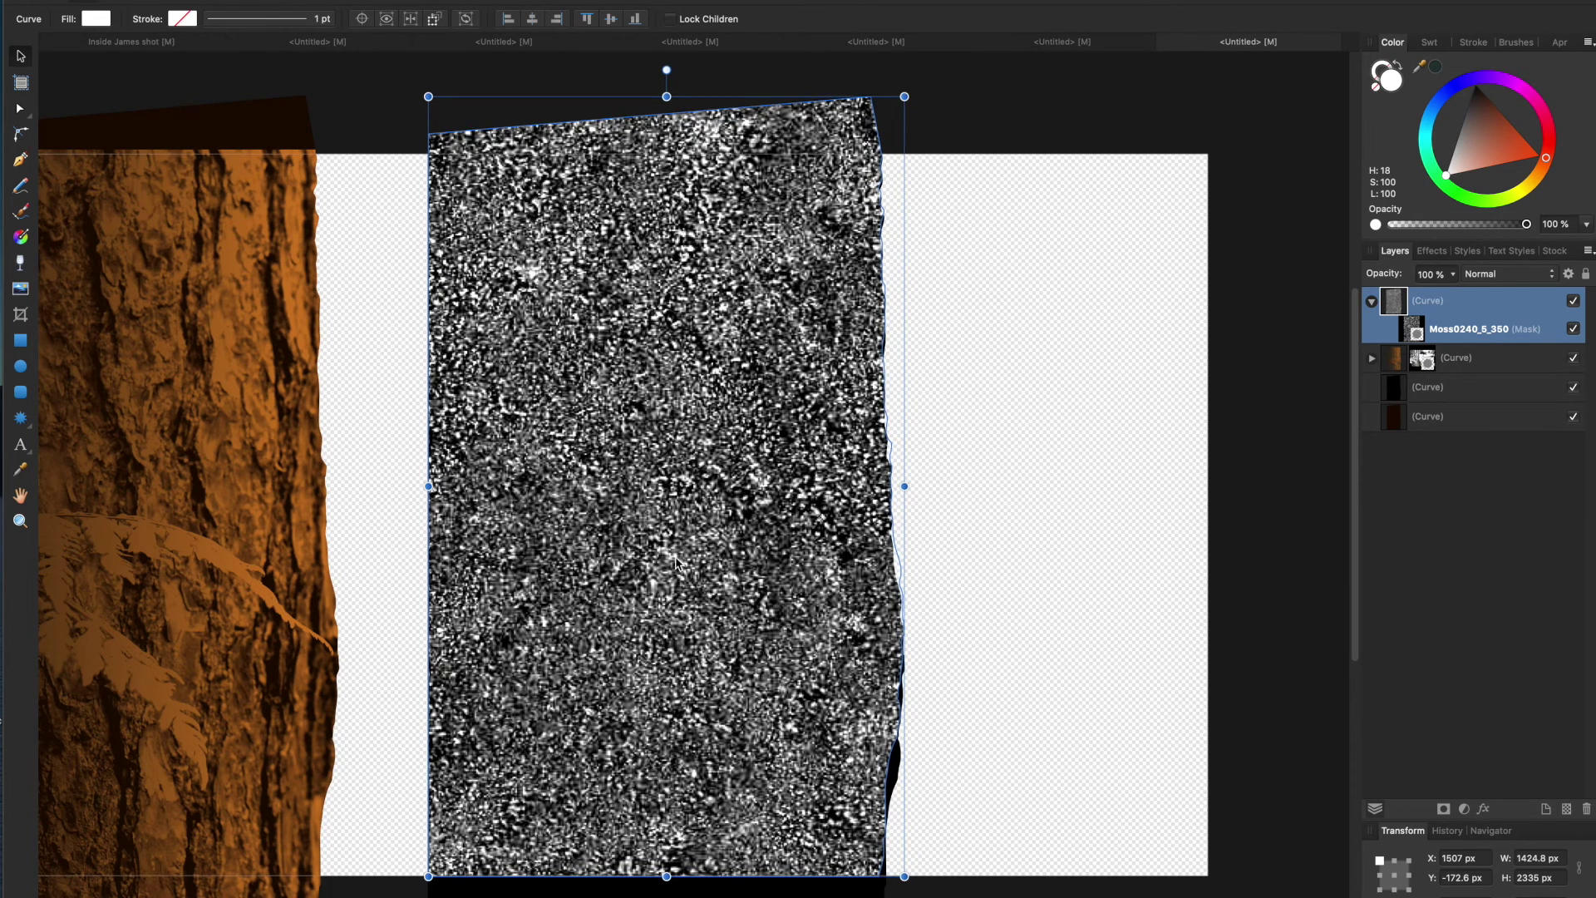
scroll(675, 564, down, 5)
drag(705, 593, 709, 652)
scroll(711, 656, up, 2)
scroll(710, 656, left, 2)
scroll(711, 656, up, 3)
scroll(711, 657, left, 1)
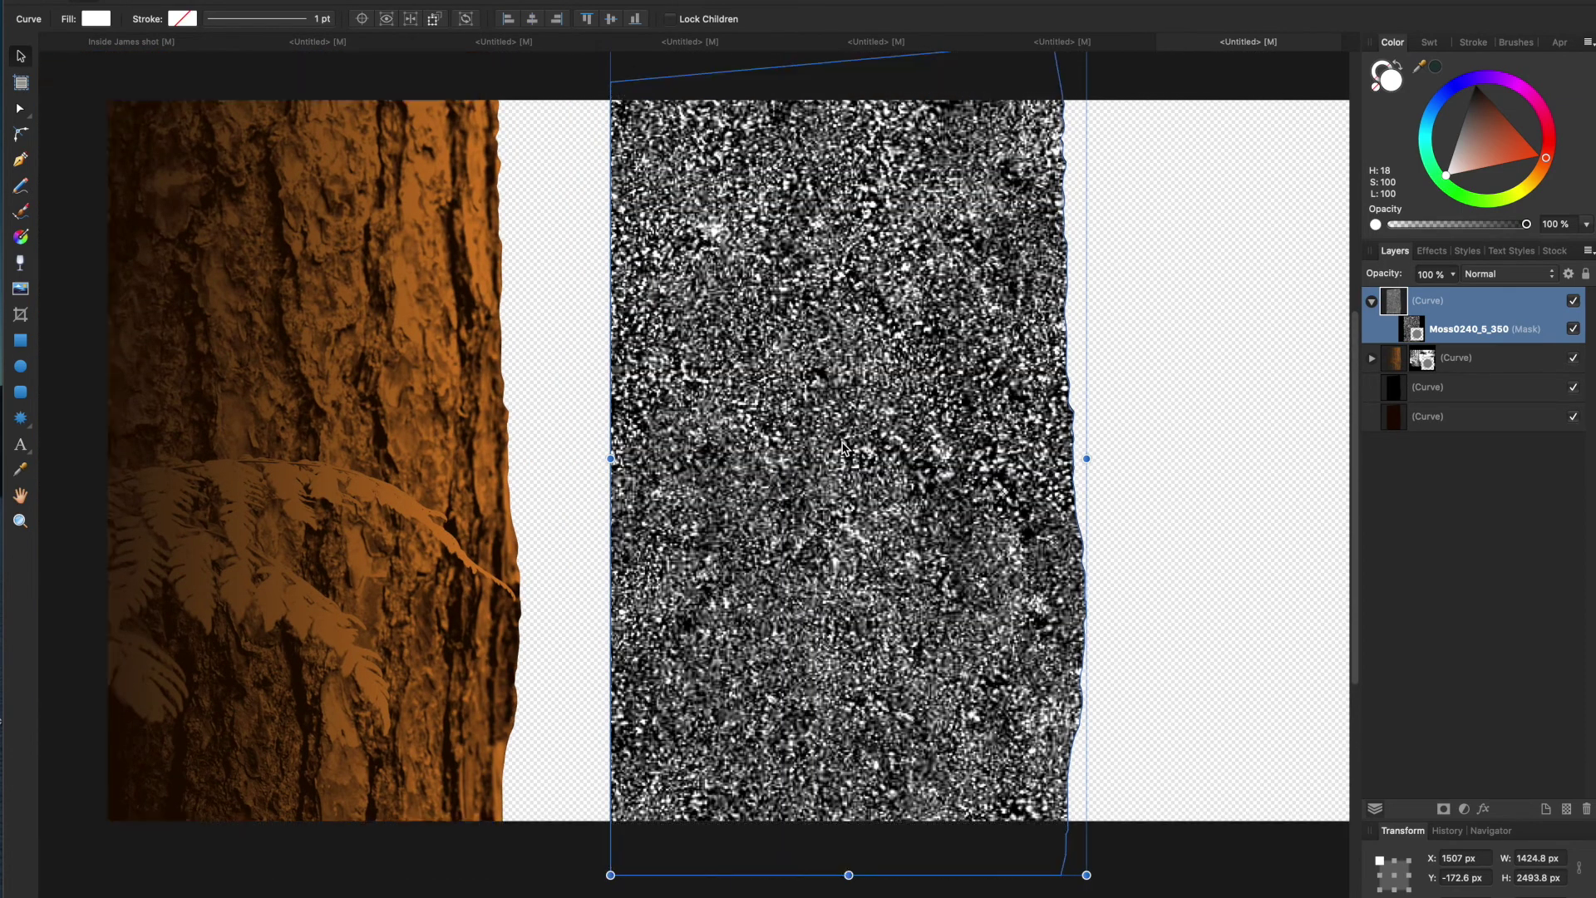
drag(1068, 420, 502, 430)
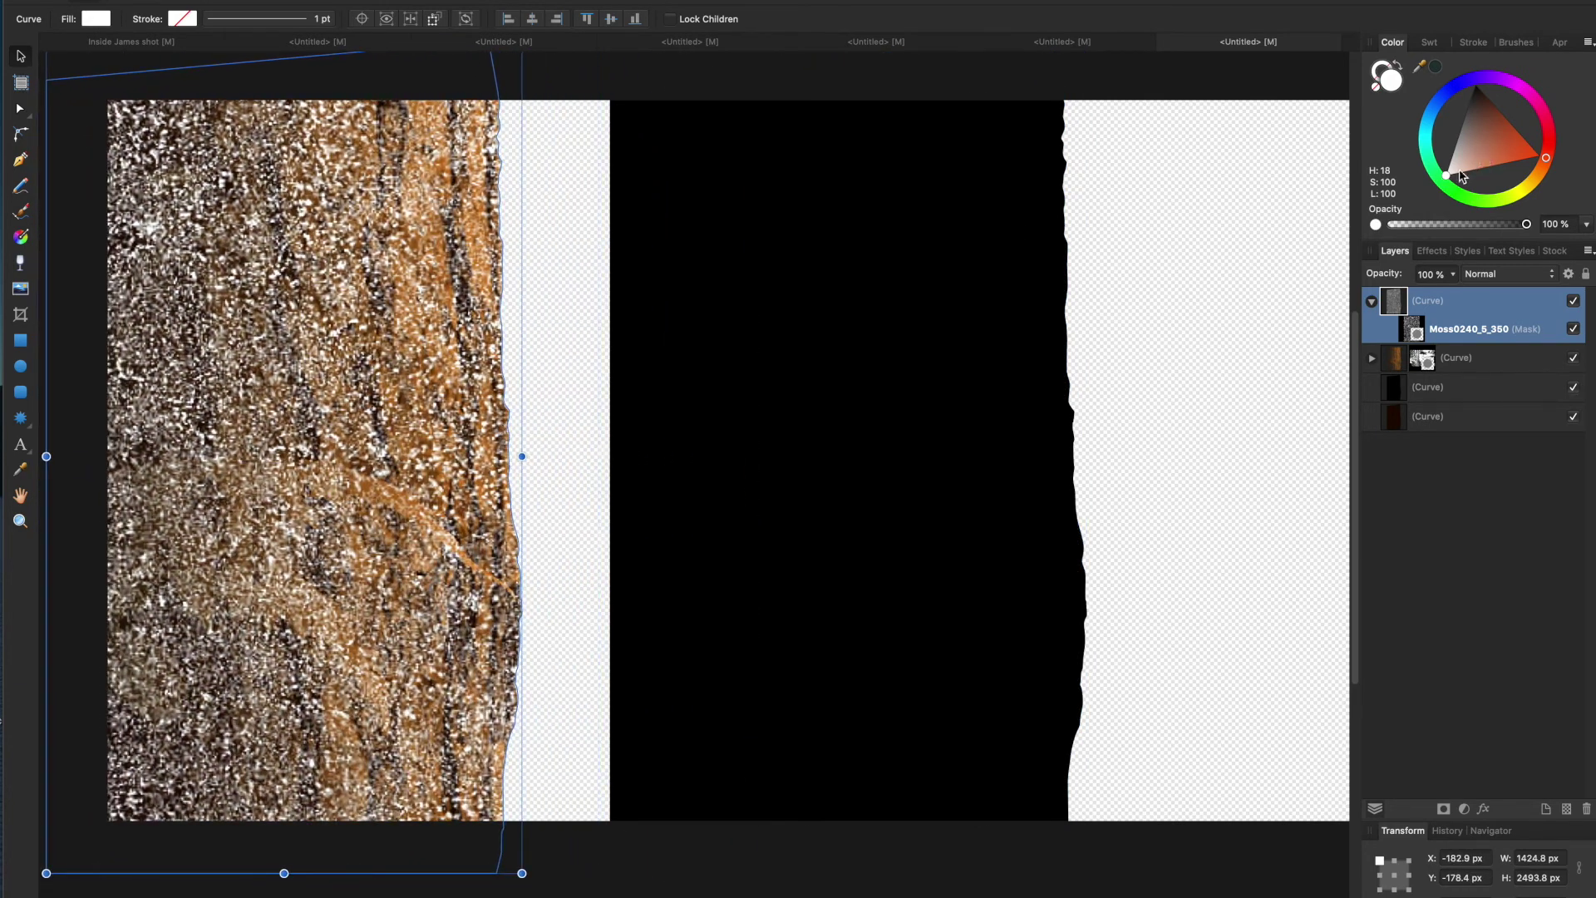
Fill the moss texture dark green at about 41% opacity and lay a linear gradient across it.
click(1438, 183)
mouse_move(1487, 161)
mouse_down()
mouse_move(1505, 166)
mouse_move(1486, 169)
mouse_up()
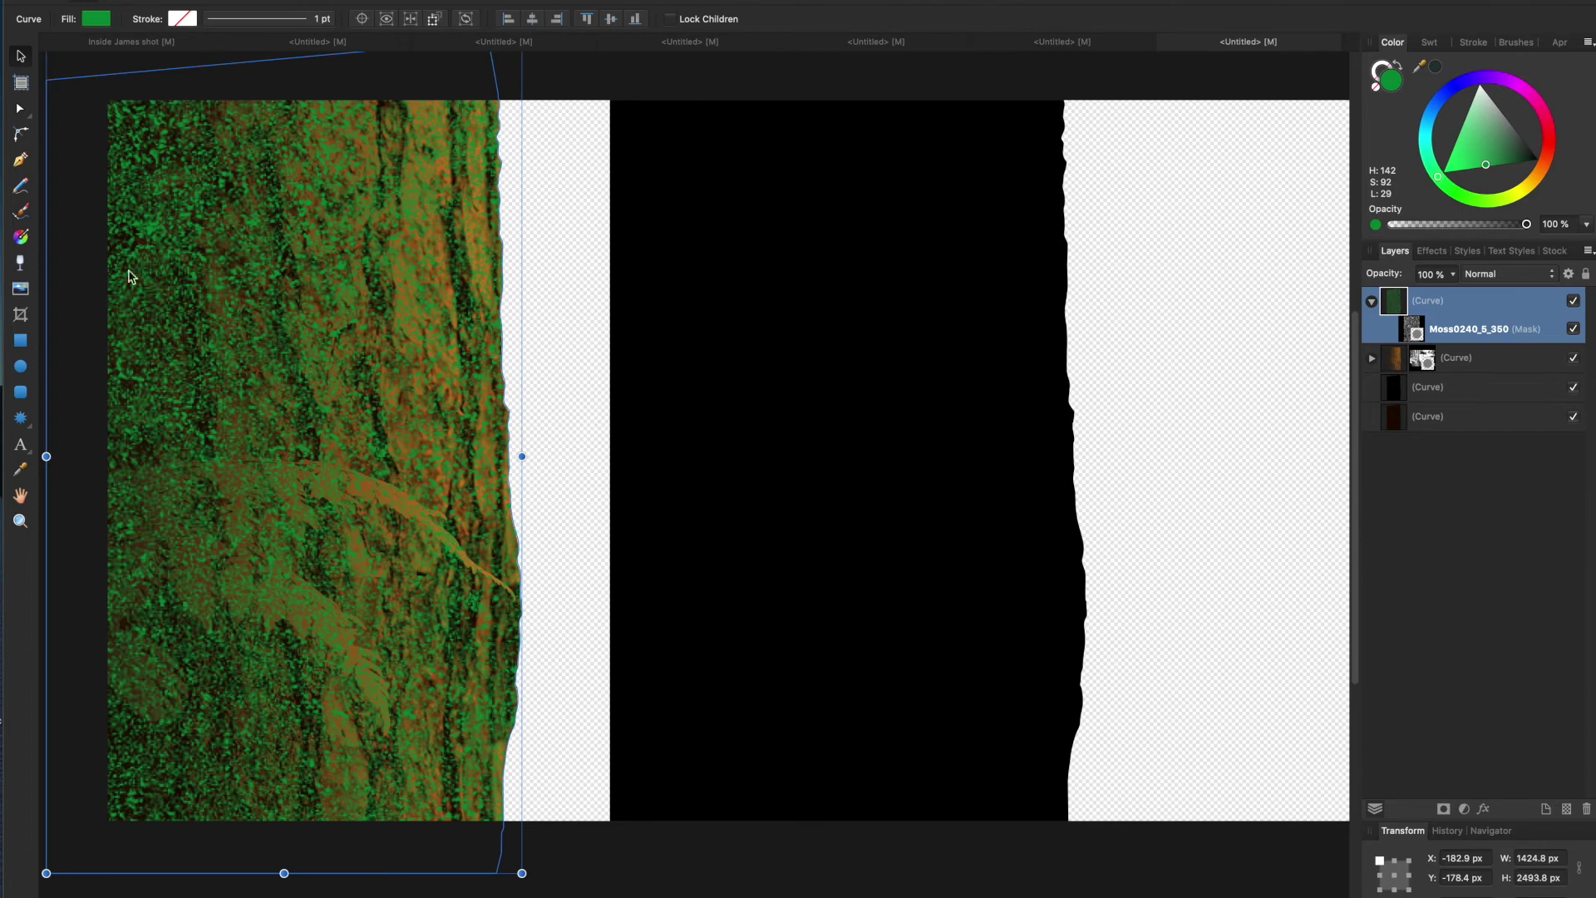
click(1437, 225)
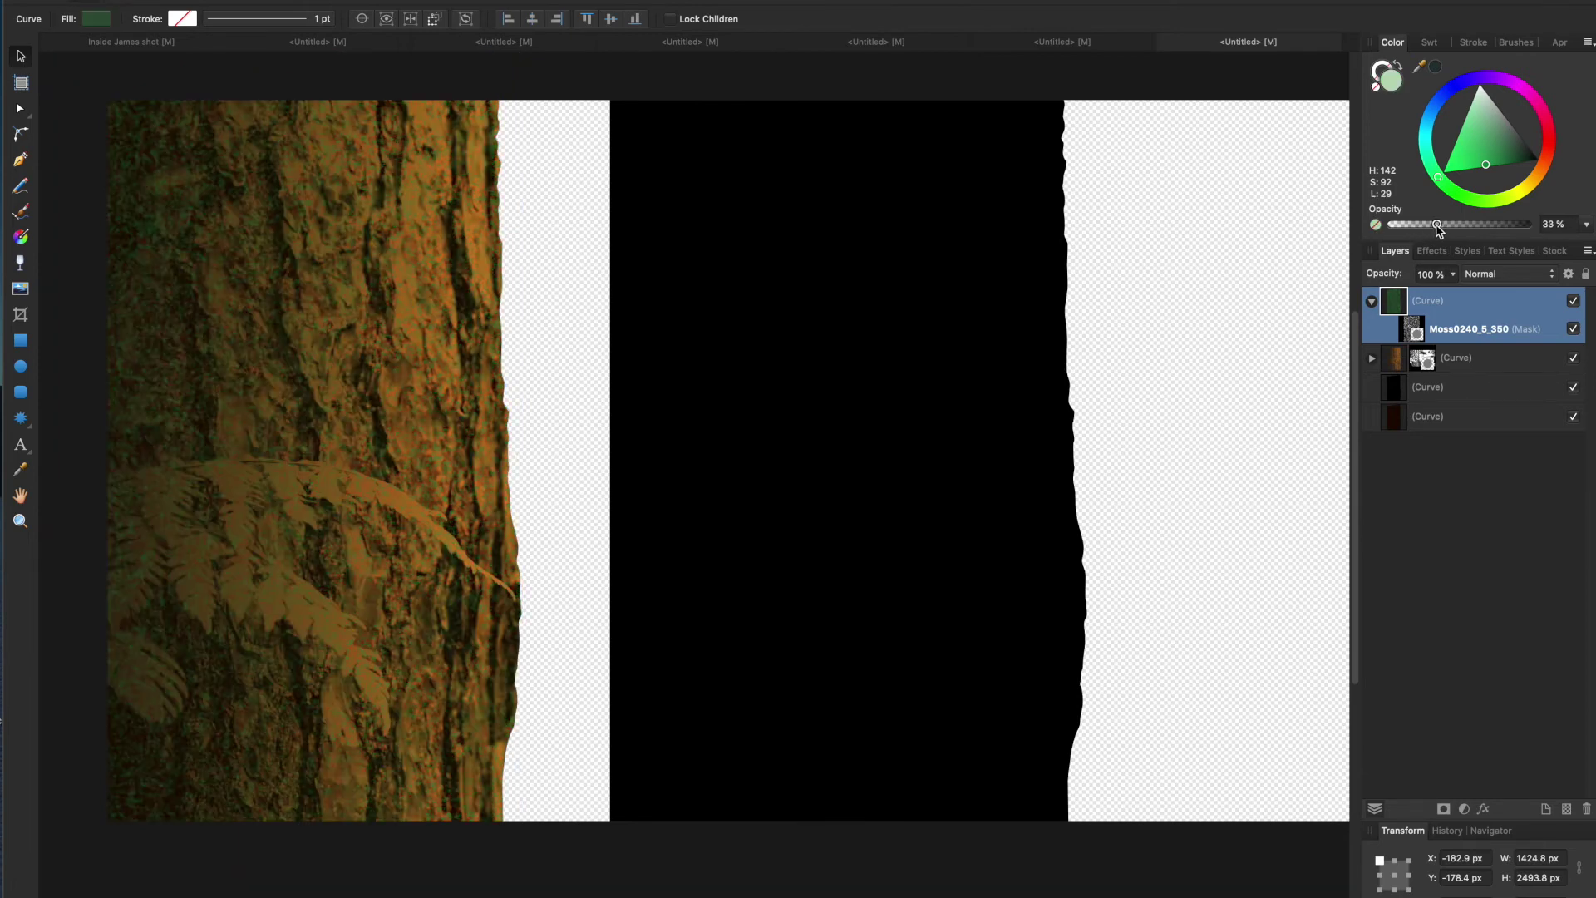
mouse_move(1445, 226)
mouse_down()
mouse_move(1458, 226)
mouse_move(1429, 225)
mouse_move(1448, 225)
mouse_up()
click(1467, 170)
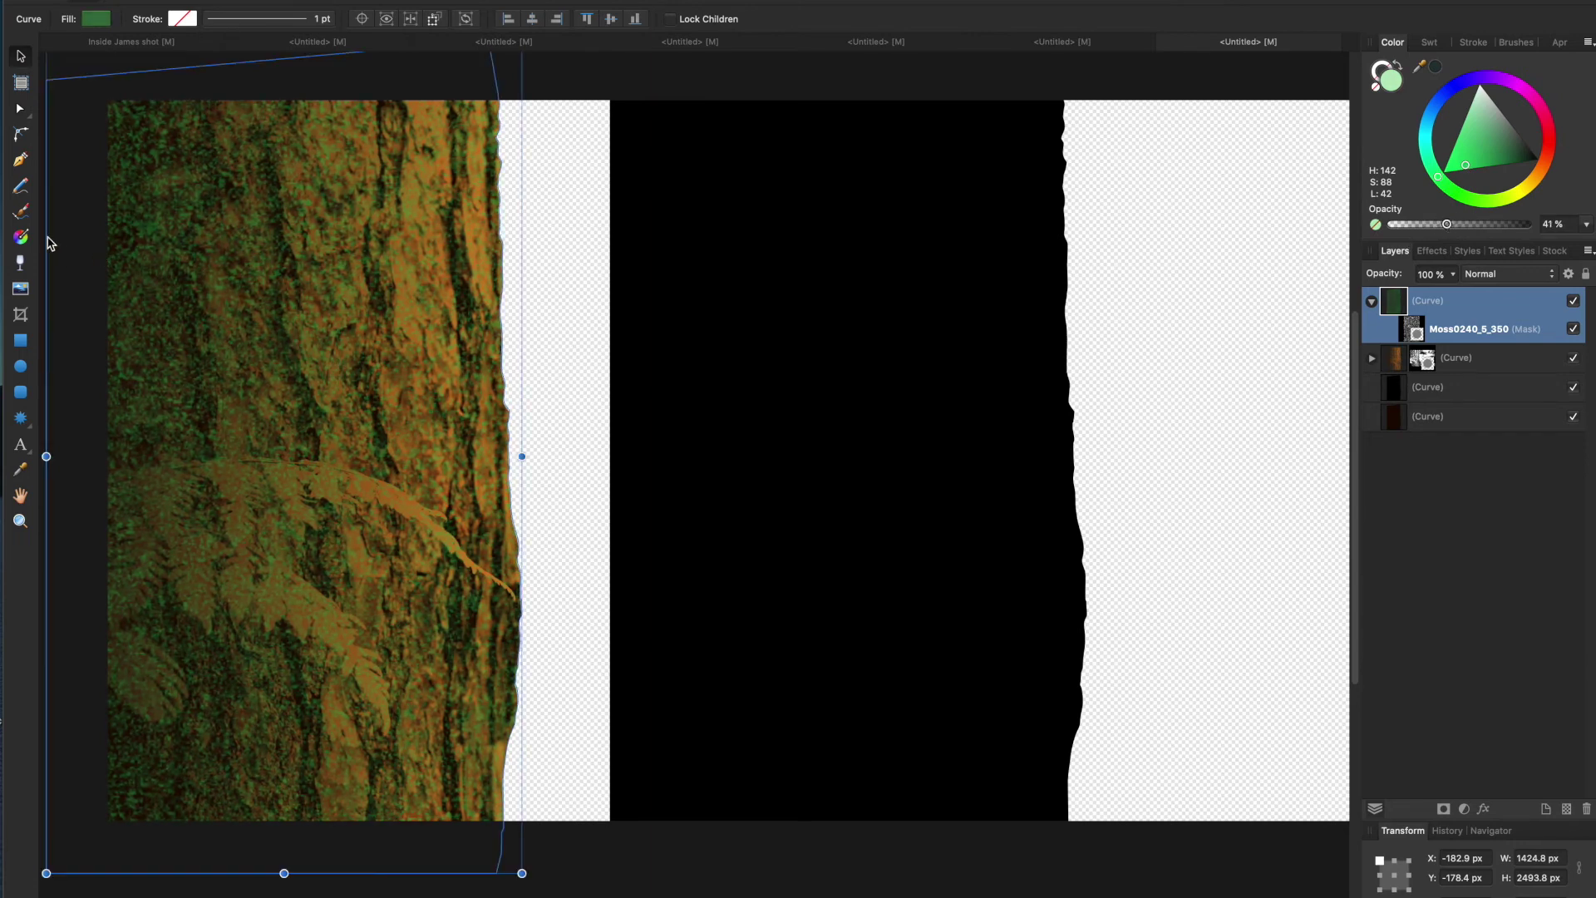
click(21, 238)
drag(487, 428, 327, 429)
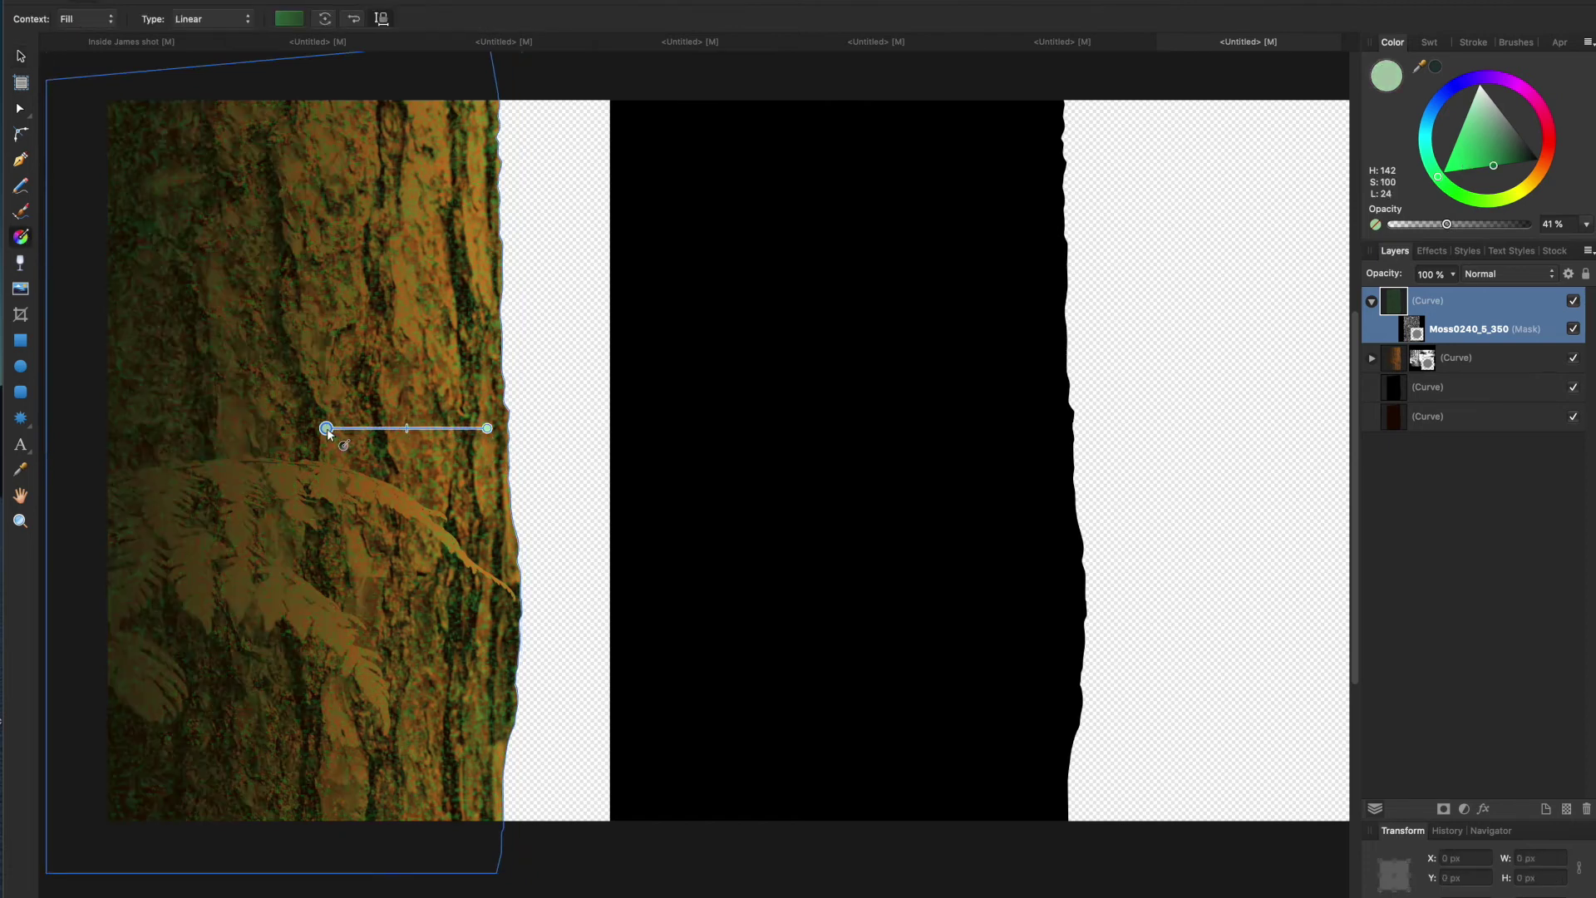
Extend the gradient to the bark's left edge and make its first stop pale green at 25% opacity.
drag(142, 440, 128, 433)
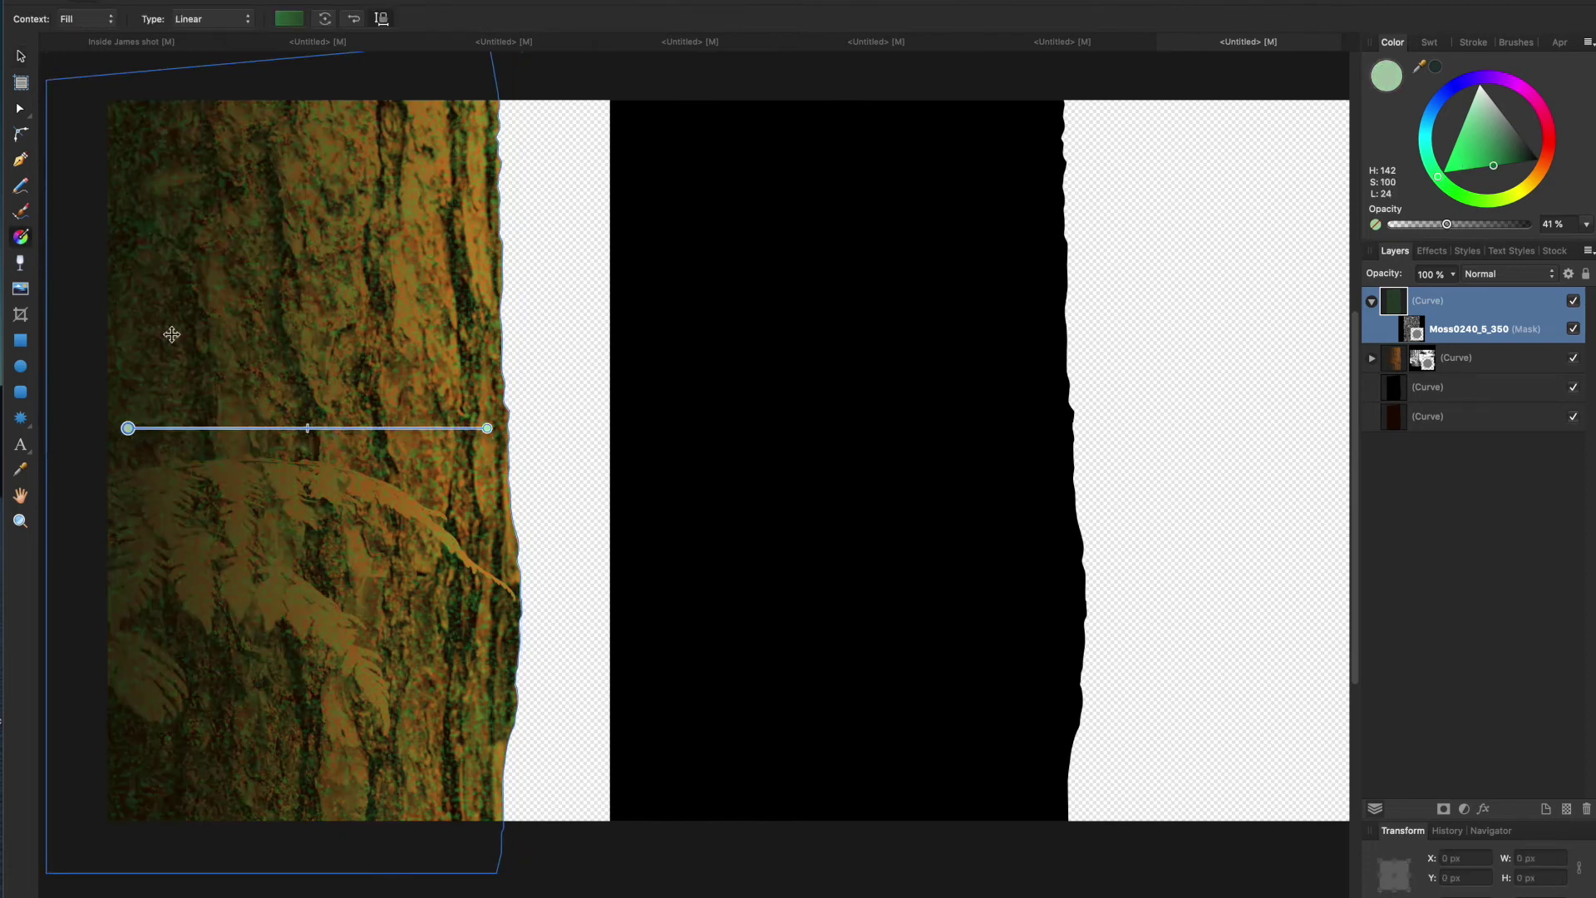
click(291, 18)
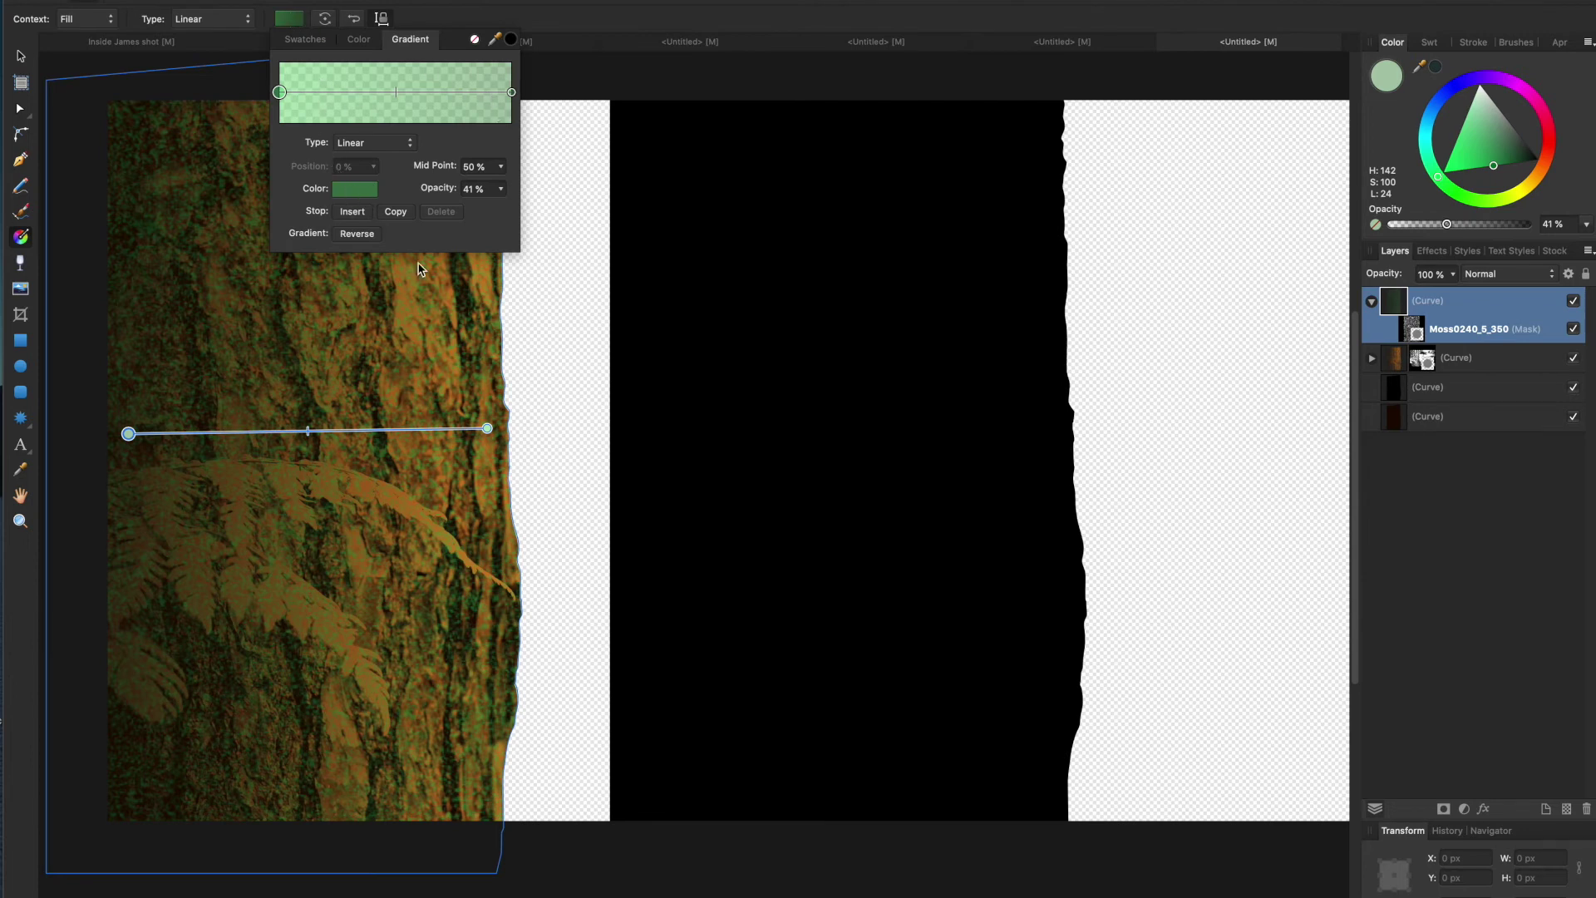
click(355, 188)
click(462, 365)
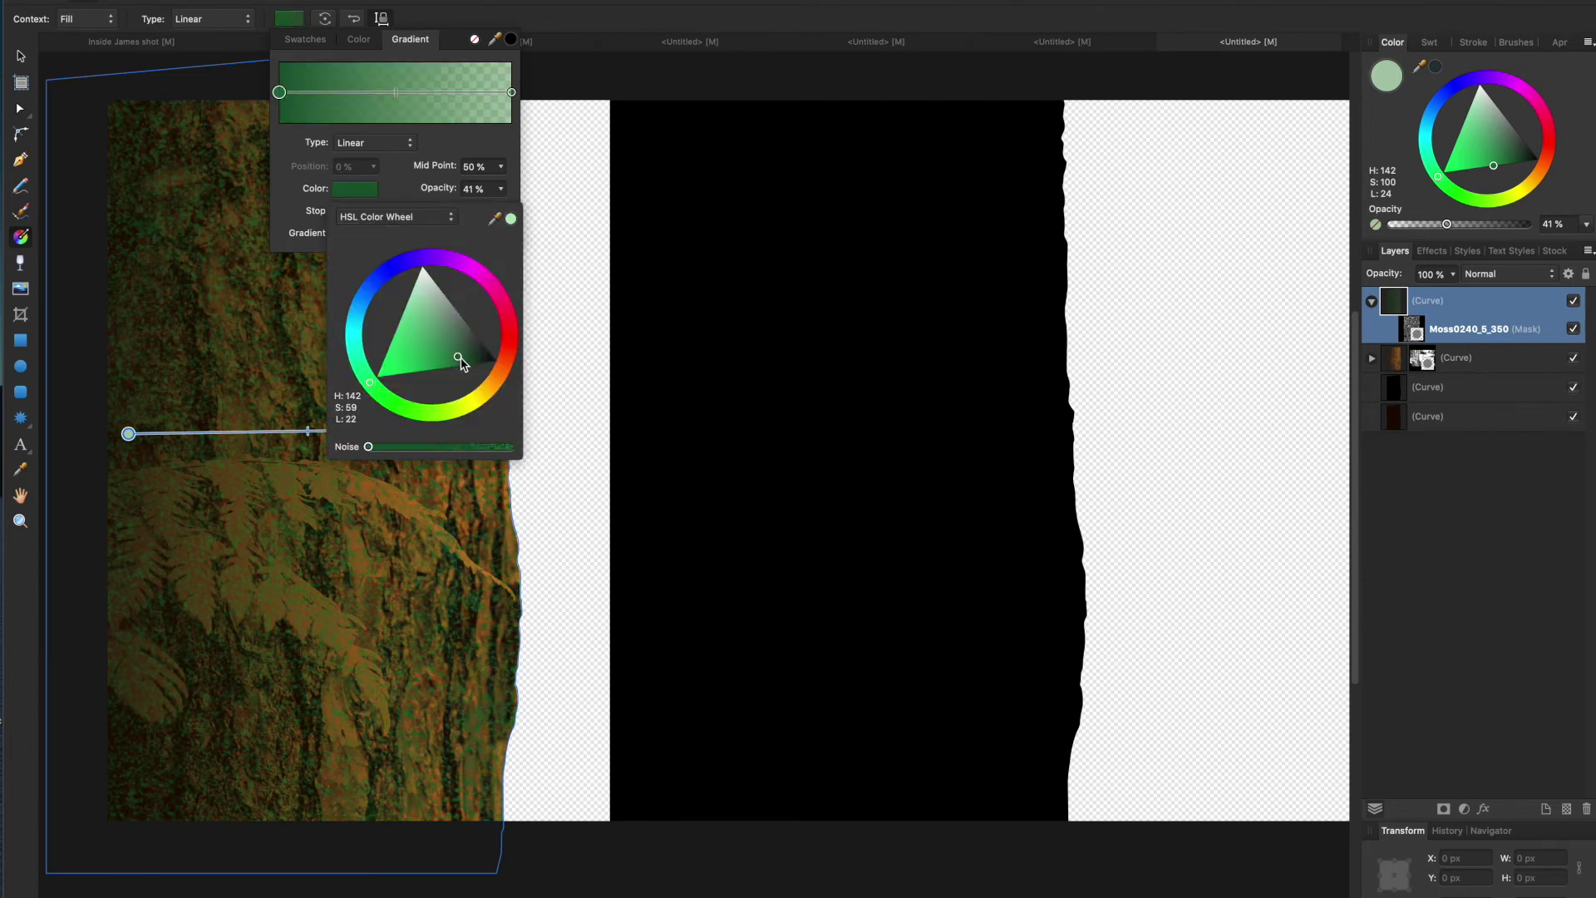
drag(463, 369, 408, 356)
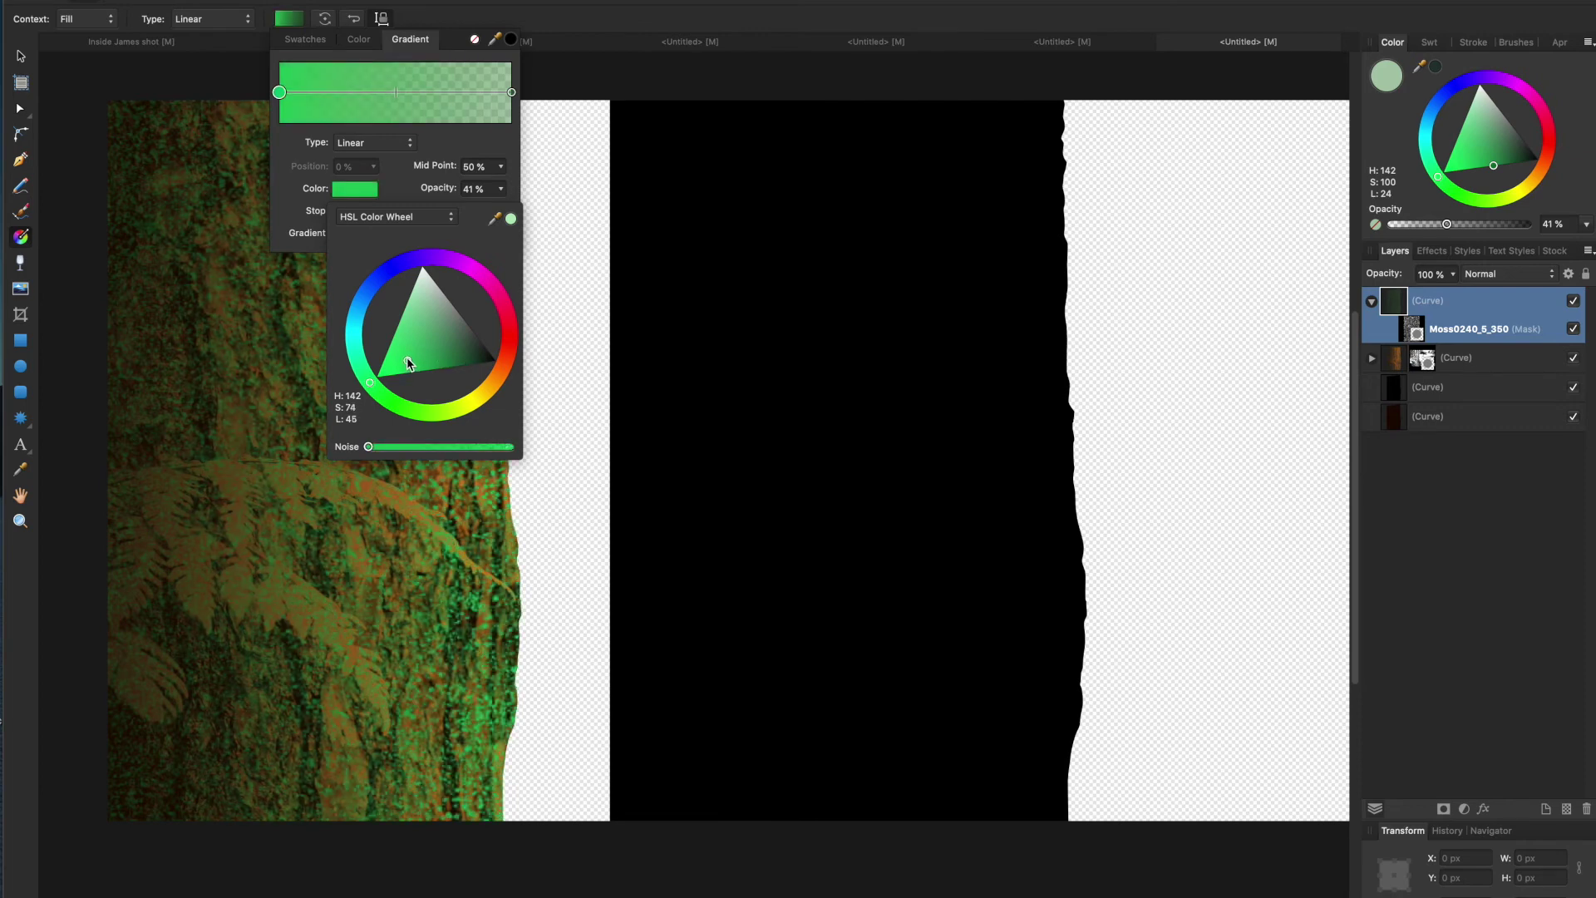
click(420, 309)
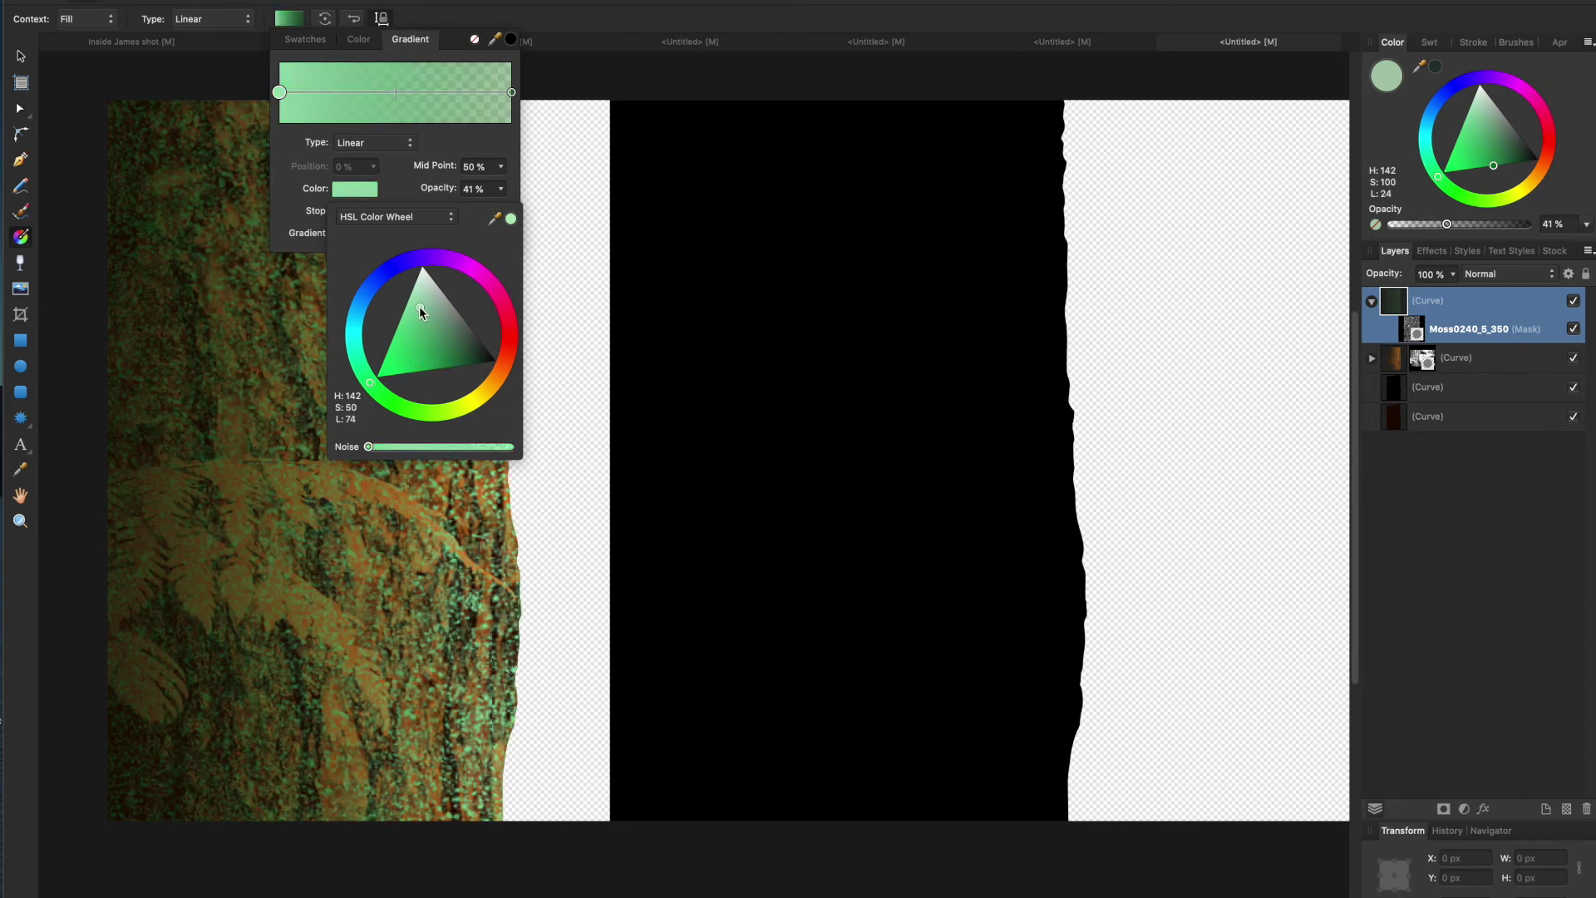
drag(415, 312, 411, 344)
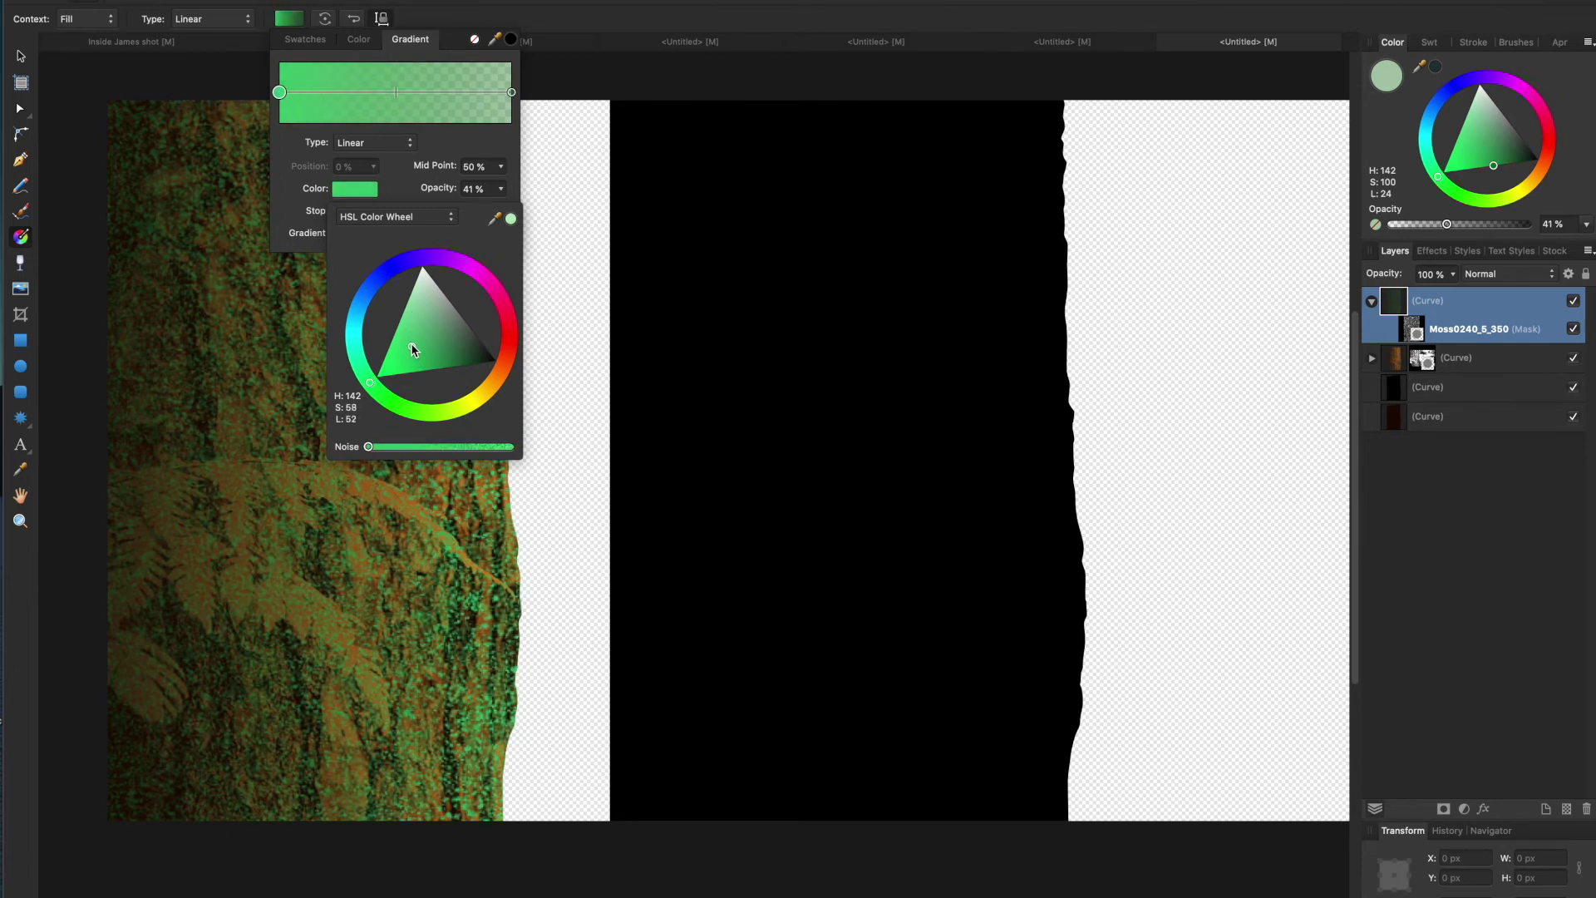
click(499, 195)
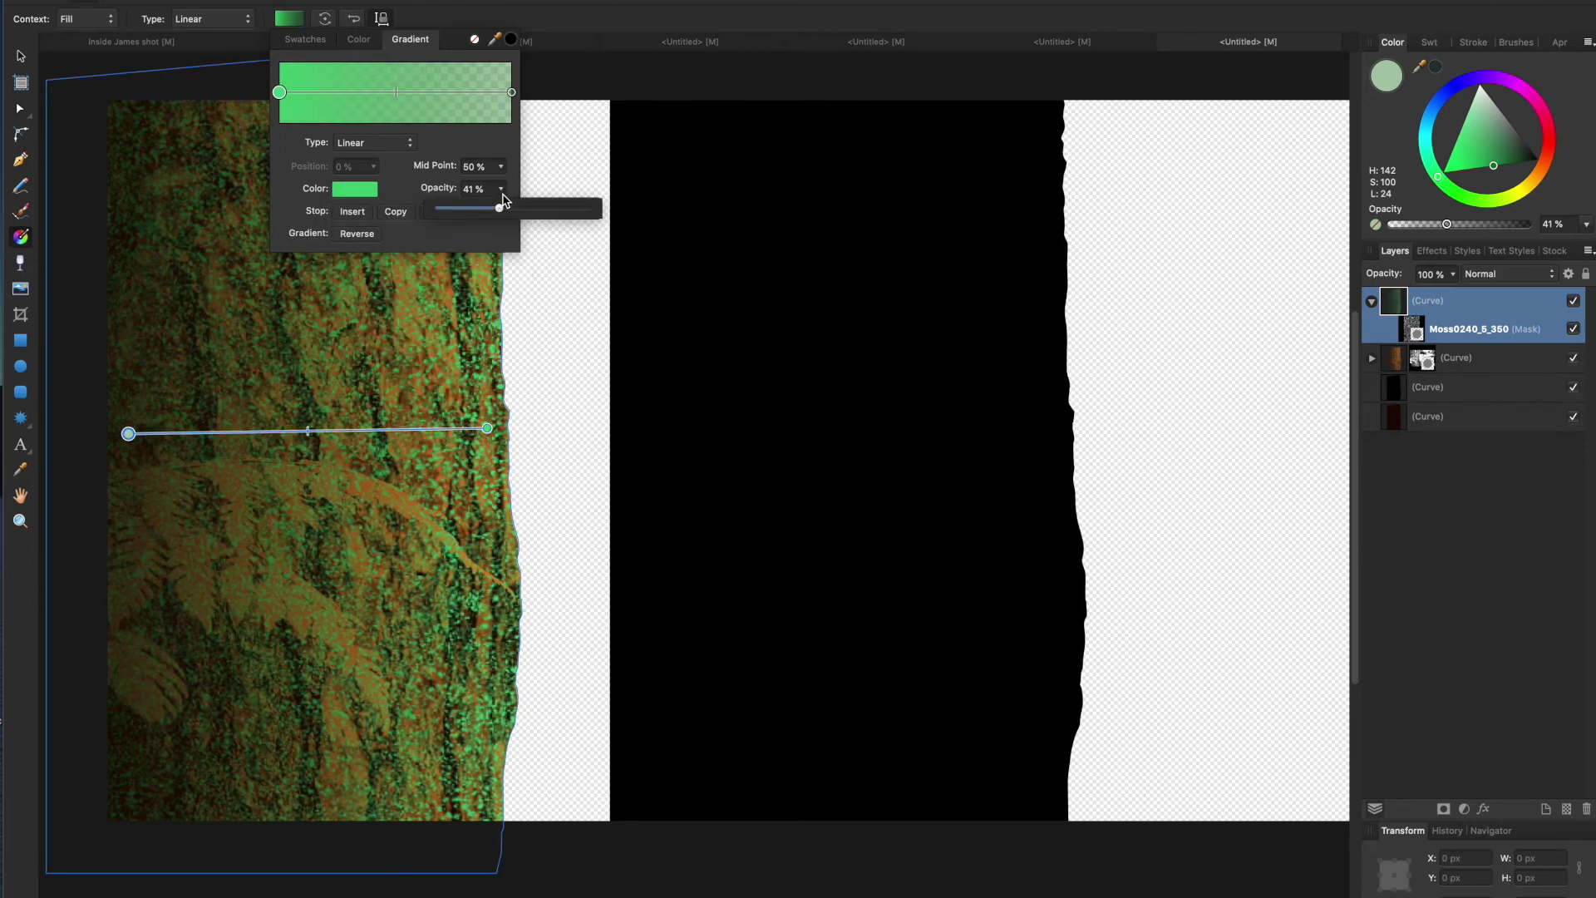
mouse_move(499, 204)
mouse_down()
mouse_move(464, 211)
mouse_move(513, 203)
mouse_move(491, 196)
mouse_up()
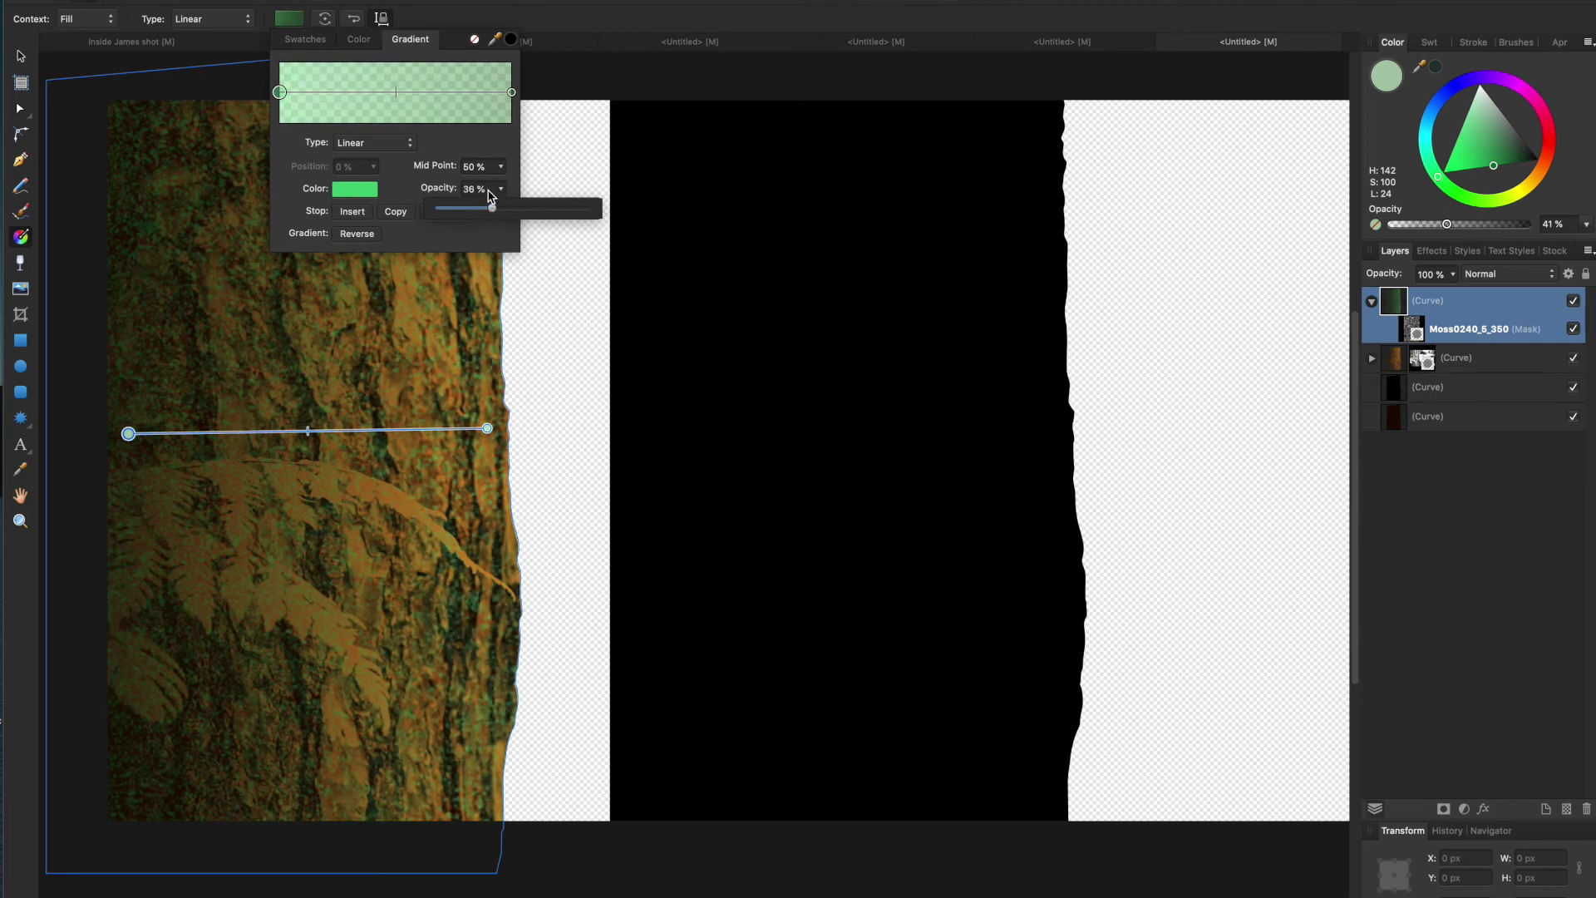
Set the gradient's end stop to a deep green at 51% opacity.
click(512, 93)
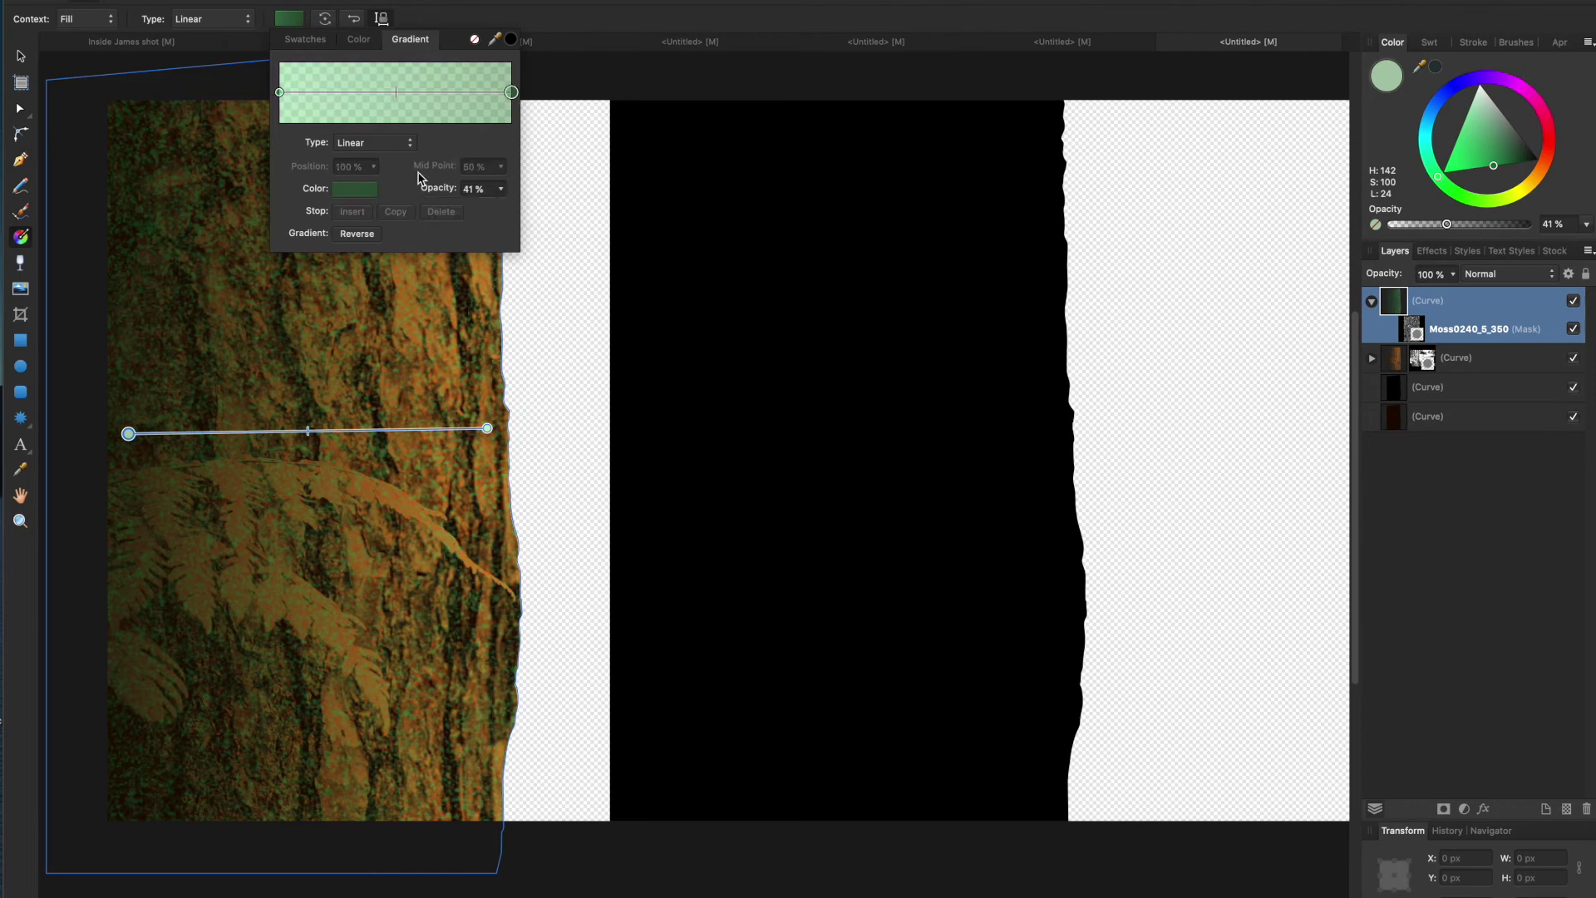
click(355, 190)
mouse_move(463, 359)
mouse_down()
mouse_move(480, 373)
mouse_move(488, 361)
mouse_up()
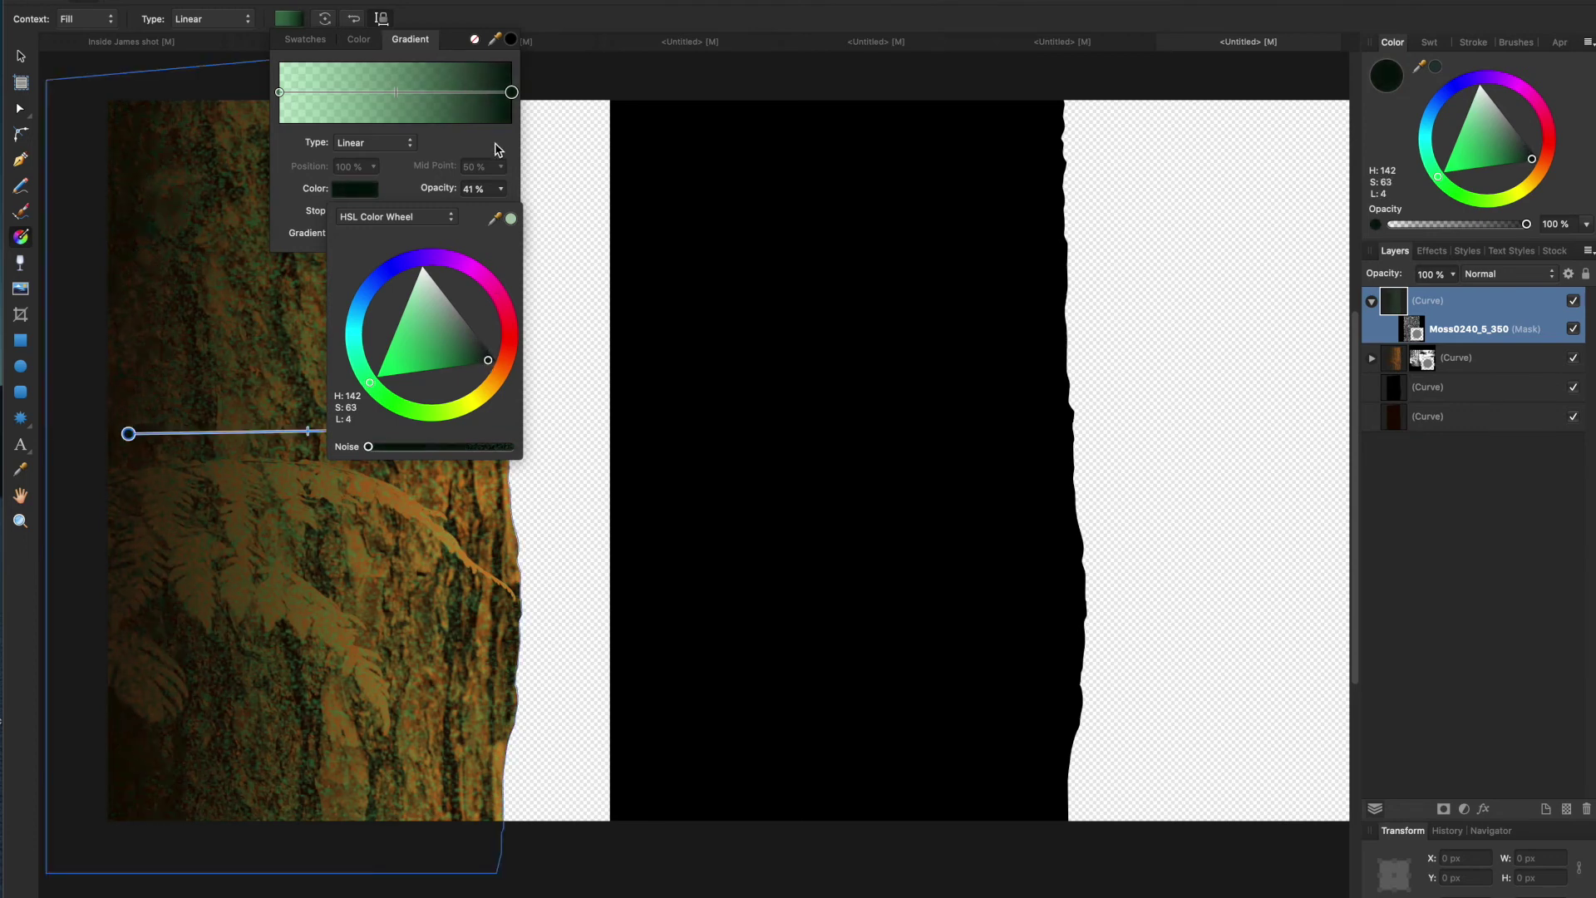
click(502, 190)
drag(496, 211, 559, 207)
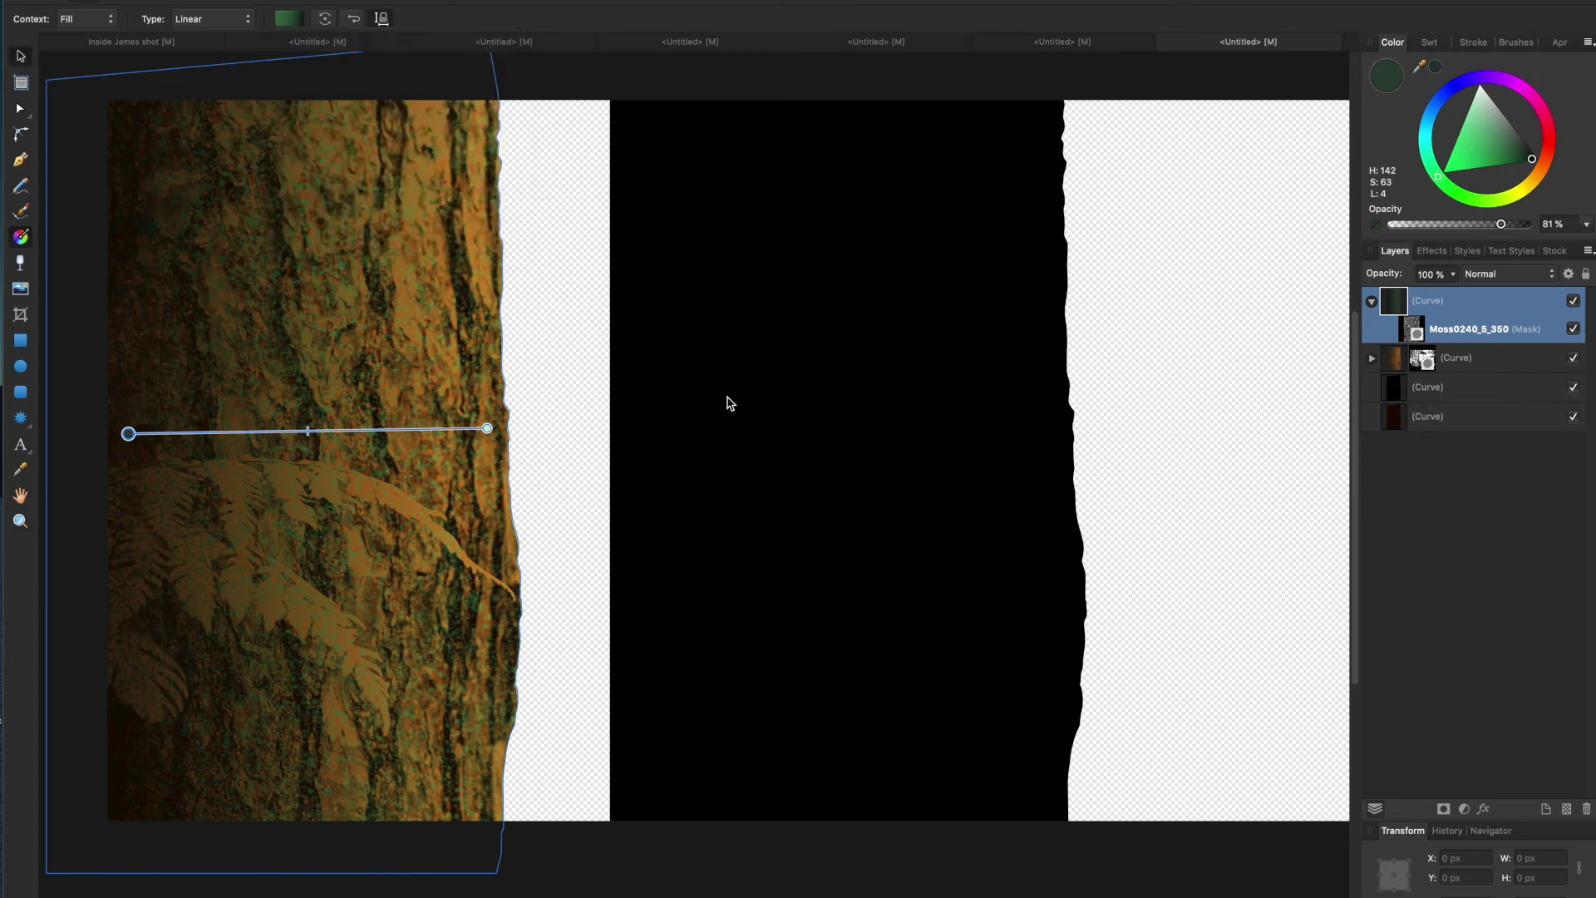
Delete the black torn-edge panel from the canvas.
key(v)
click(812, 387)
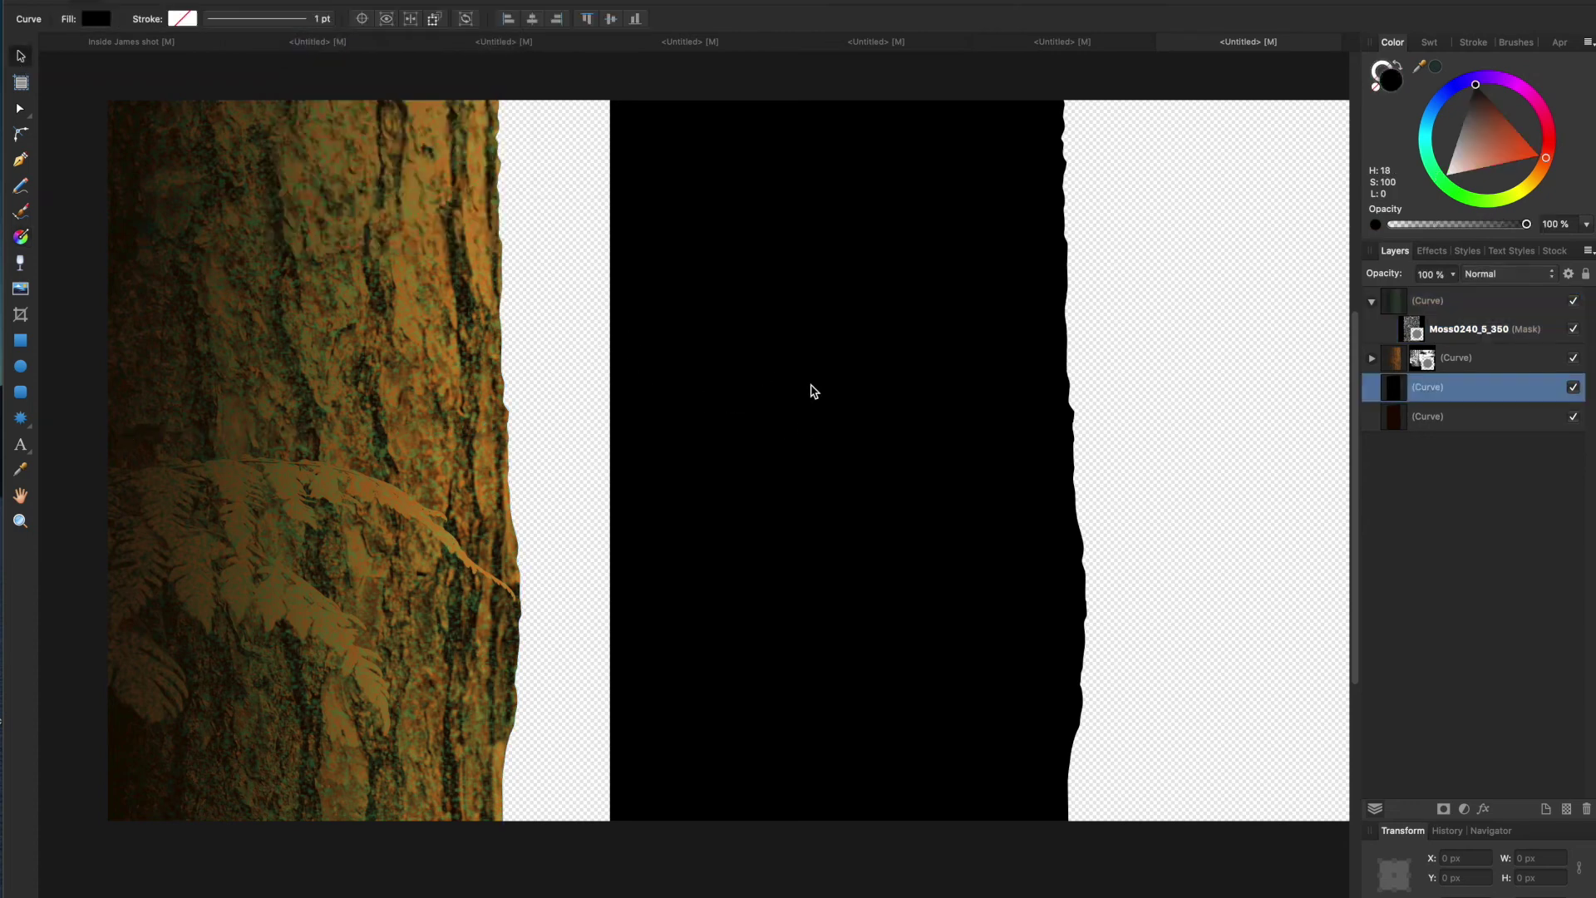
scroll(812, 390, right, 3)
key(Delete)
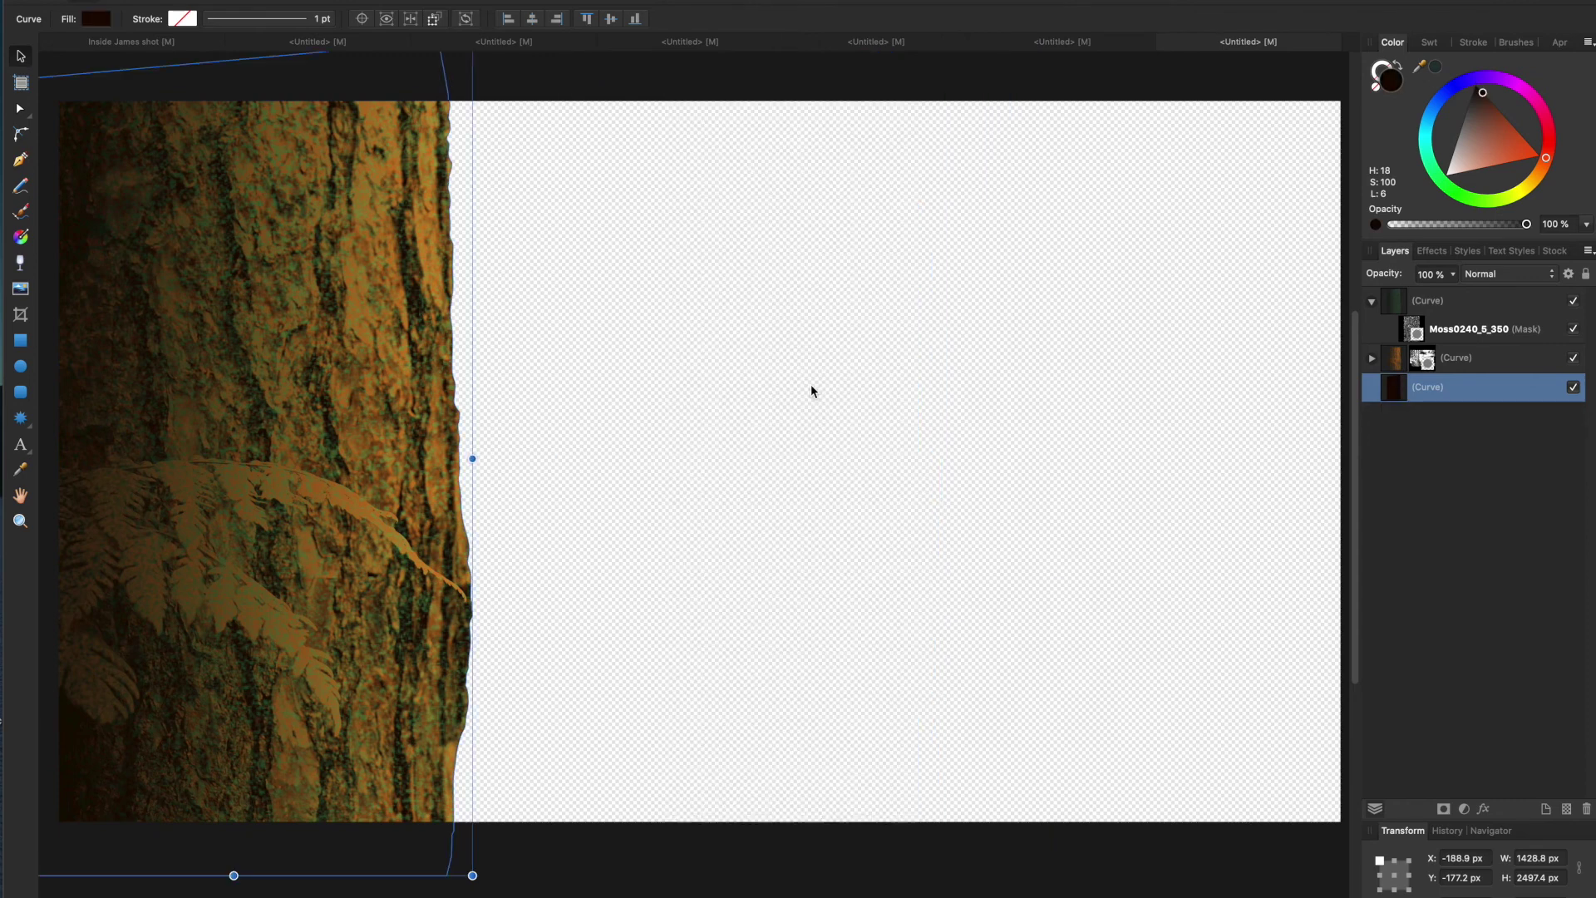
key(super+0)
click(777, 792)
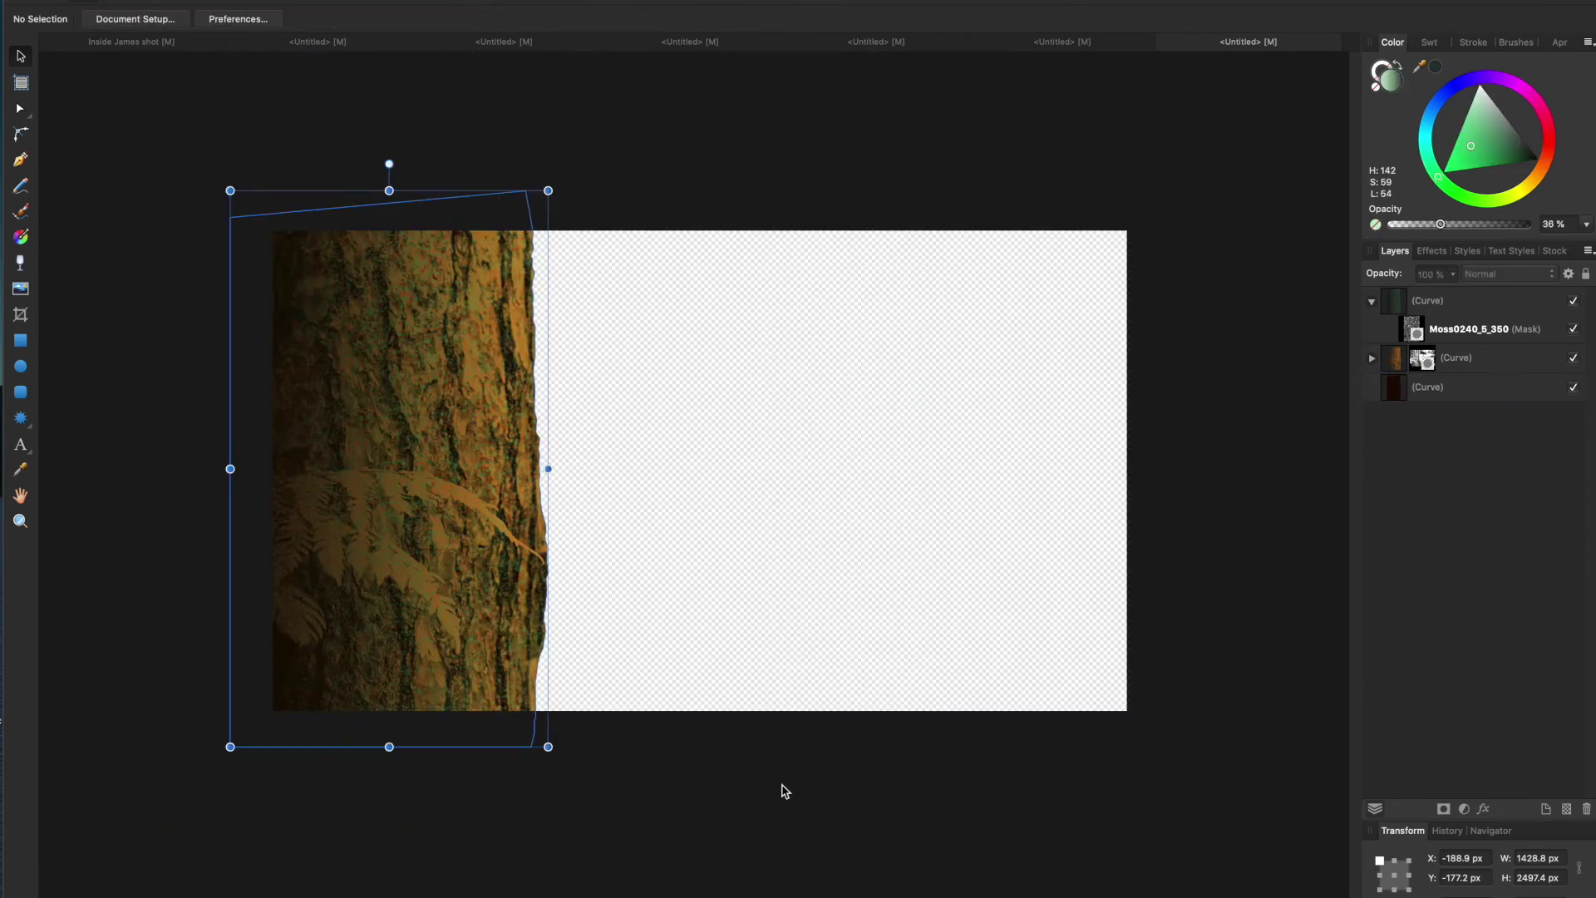
Draw a rectangle covering the whole page.
scroll(496, 657, right, 2)
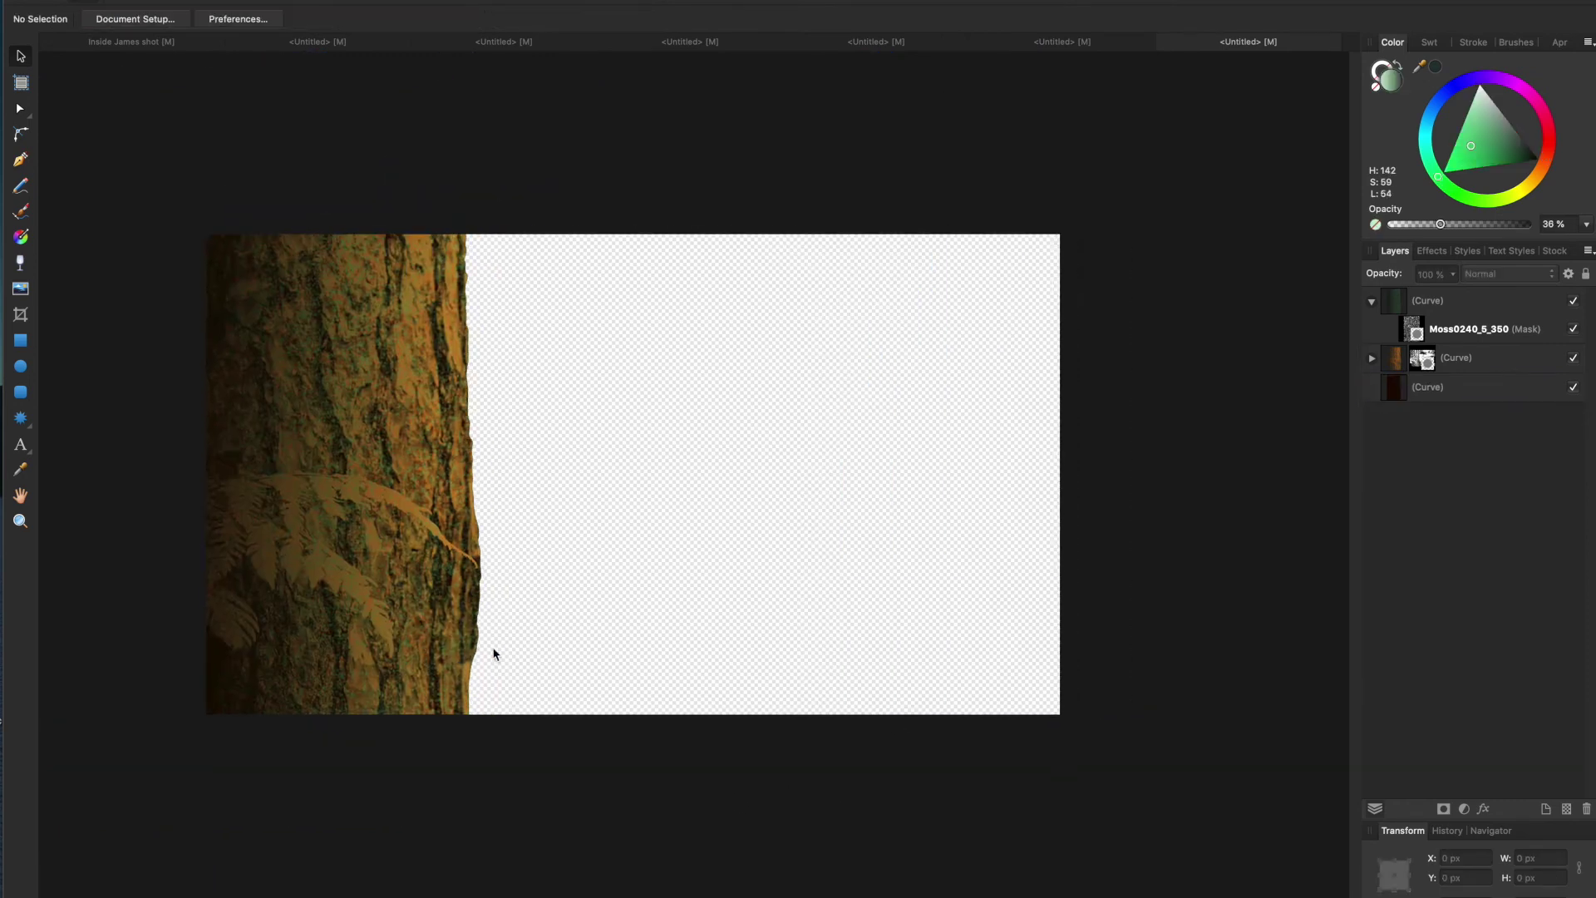
click(20, 340)
drag(163, 197, 1111, 735)
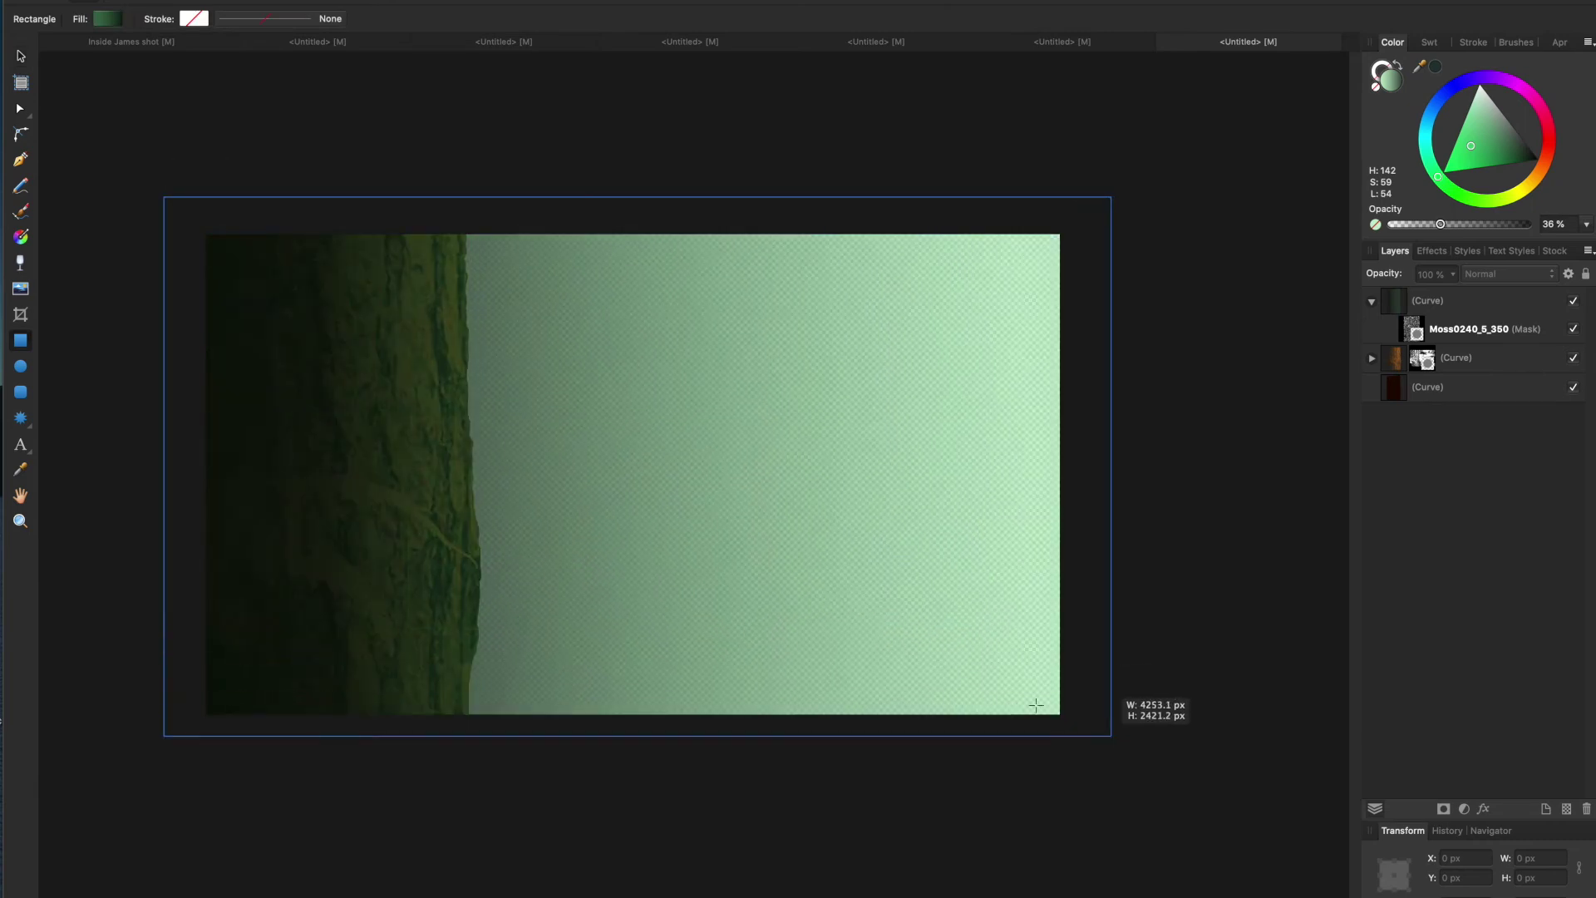
Send the rectangle behind all layers and fill it a light greyish blue.
right_click(459, 344)
mouse_move(611, 534)
click(695, 585)
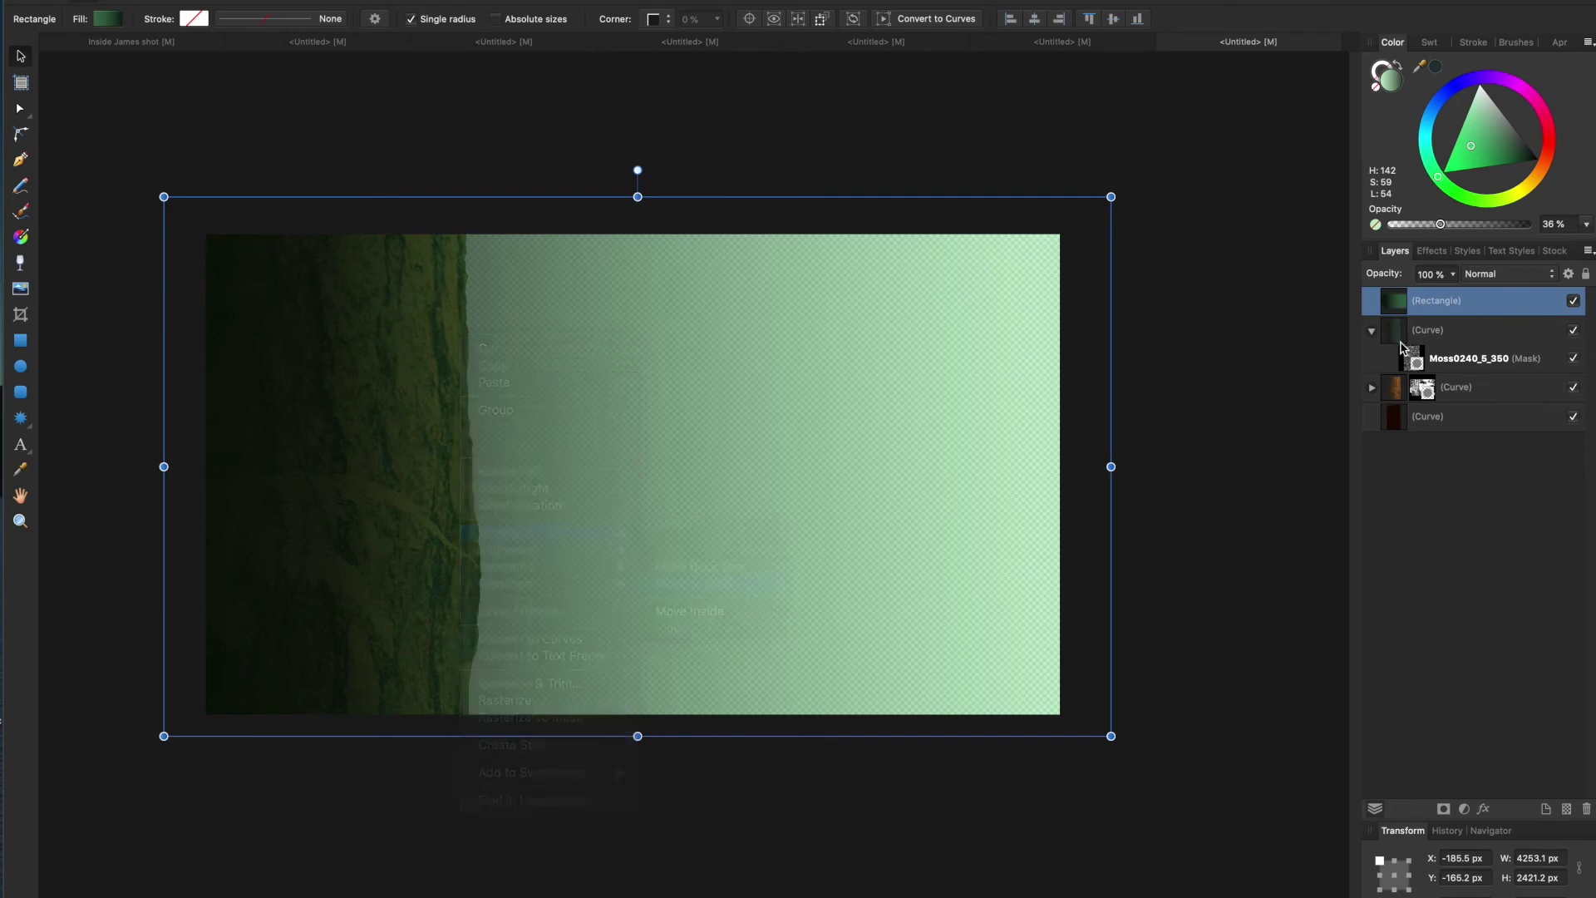
click(1435, 104)
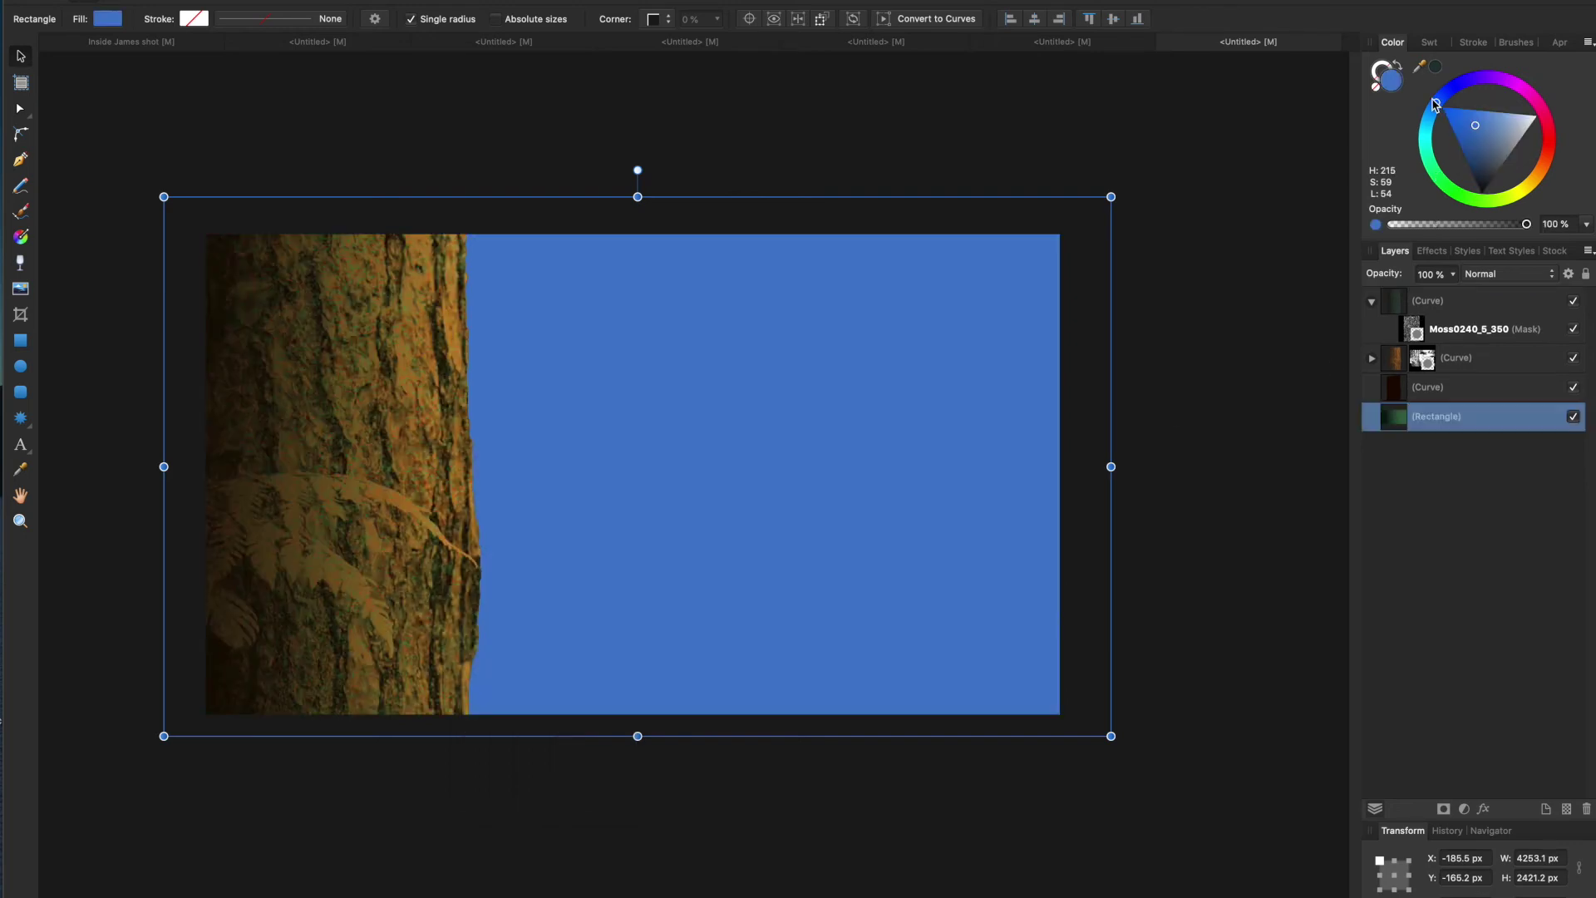
drag(1494, 131, 1496, 150)
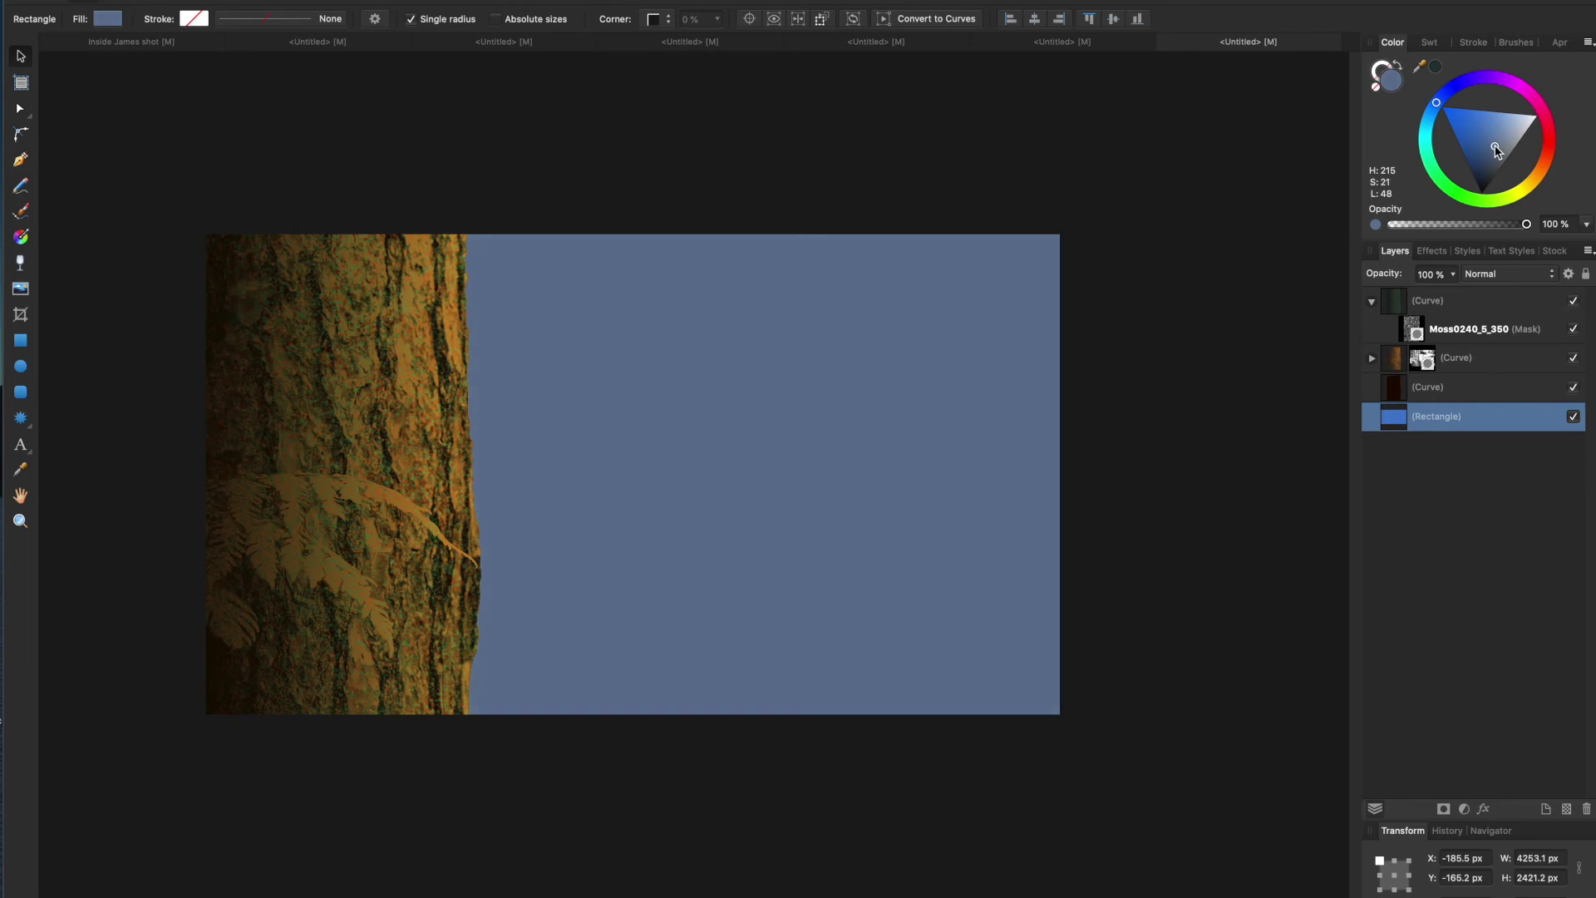
click(1495, 128)
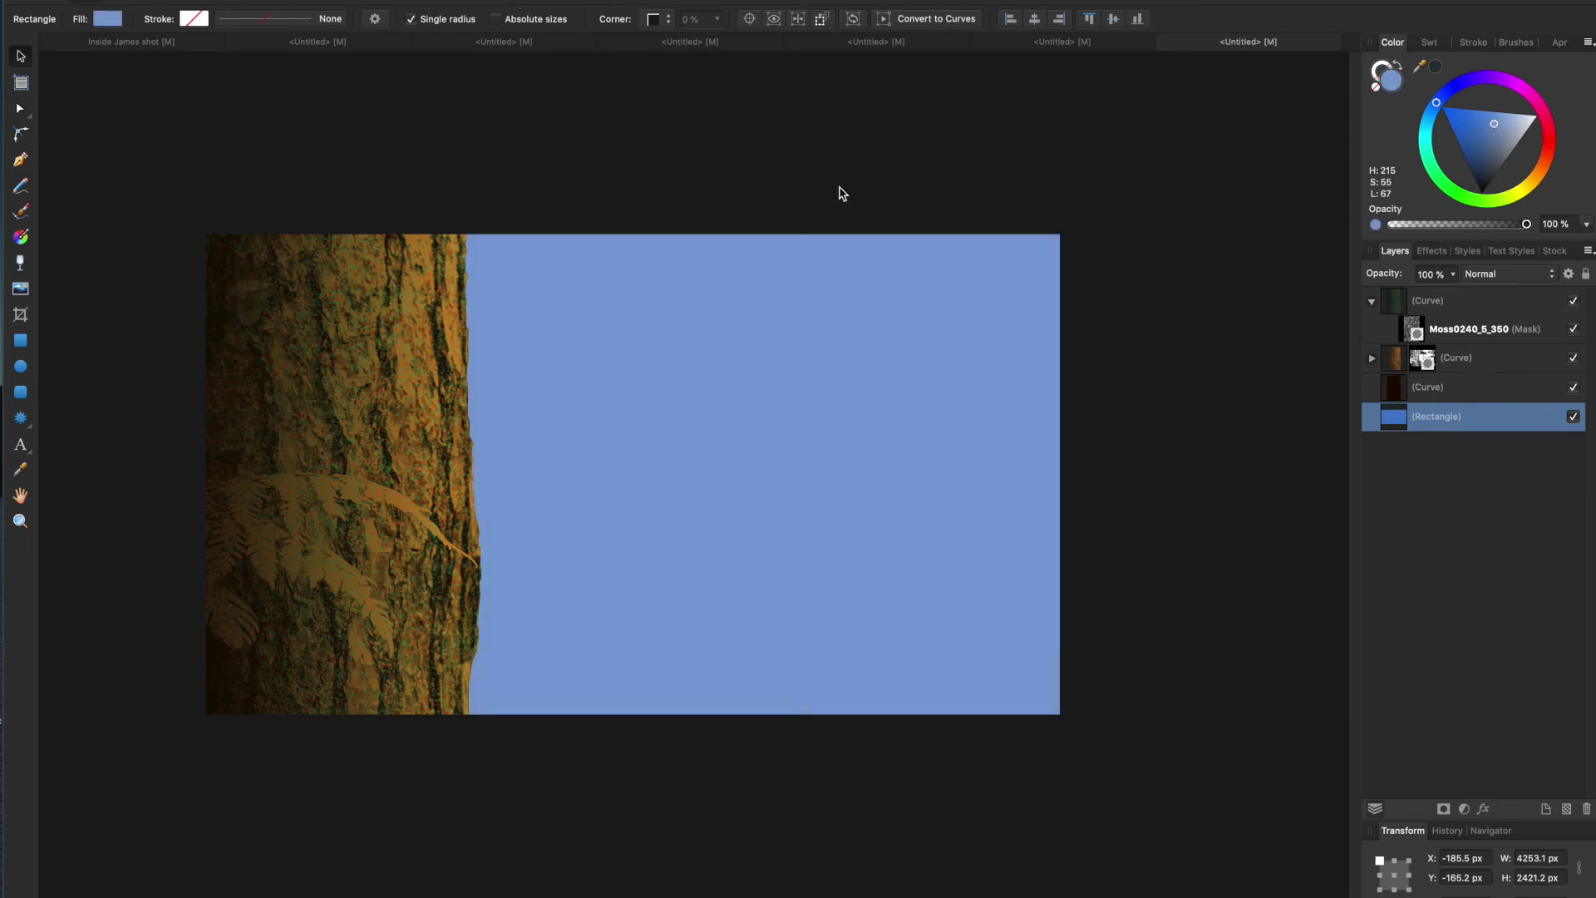
Lay a tilted linear gradient across the rectangle and lighten its blue end stop.
click(20, 237)
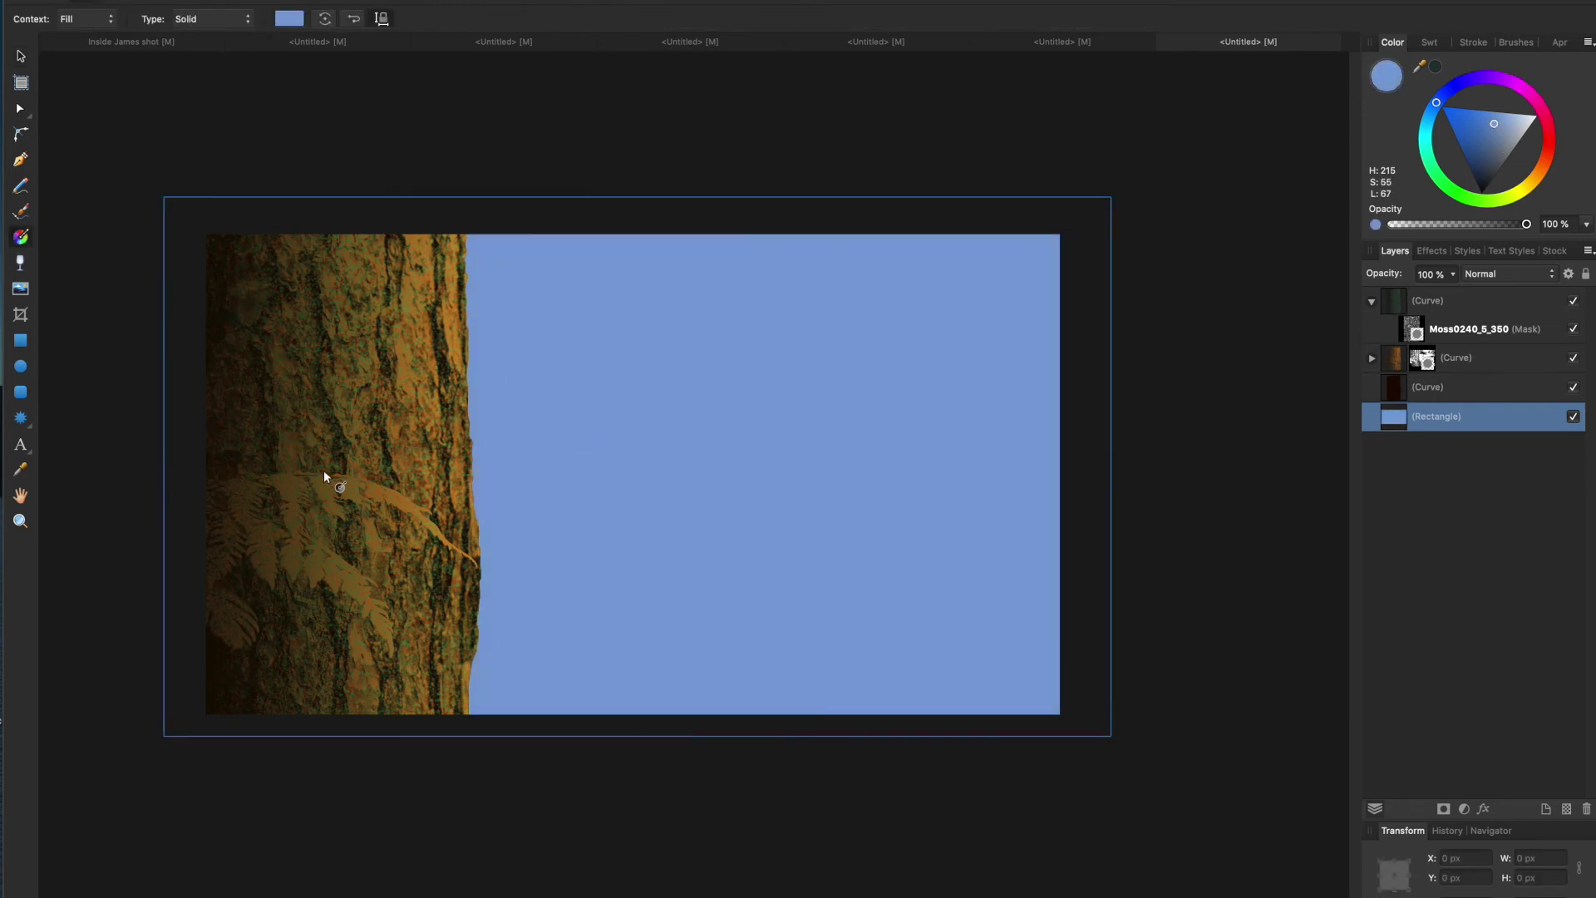
drag(324, 476, 663, 476)
mouse_move(977, 489)
mouse_down()
mouse_move(292, 516)
mouse_move(152, 494)
mouse_up()
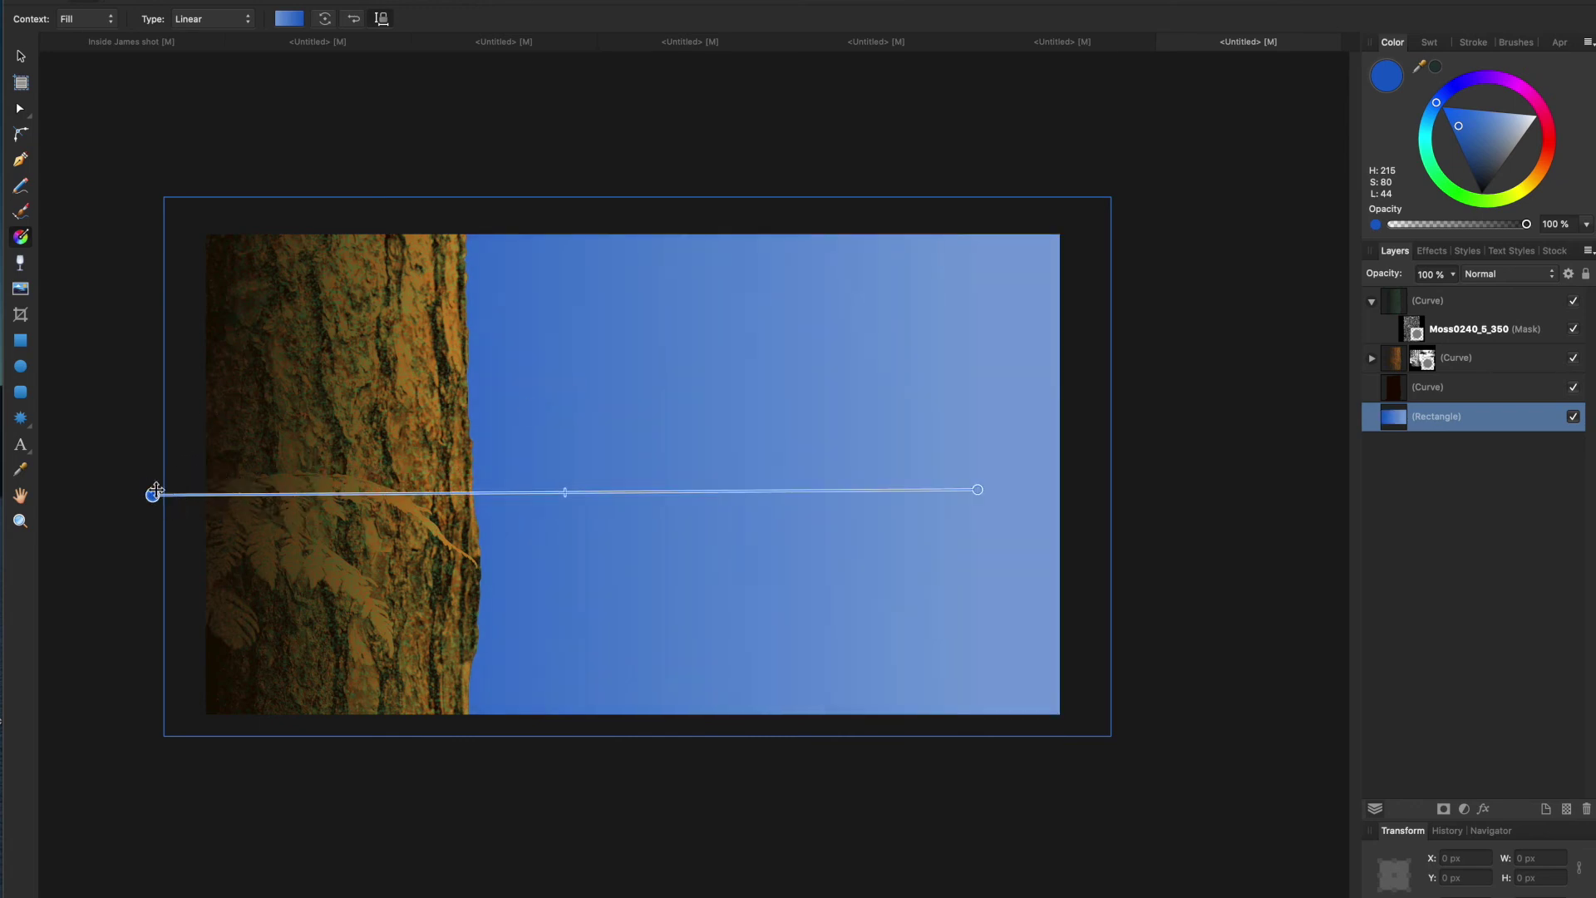
drag(152, 494, 109, 670)
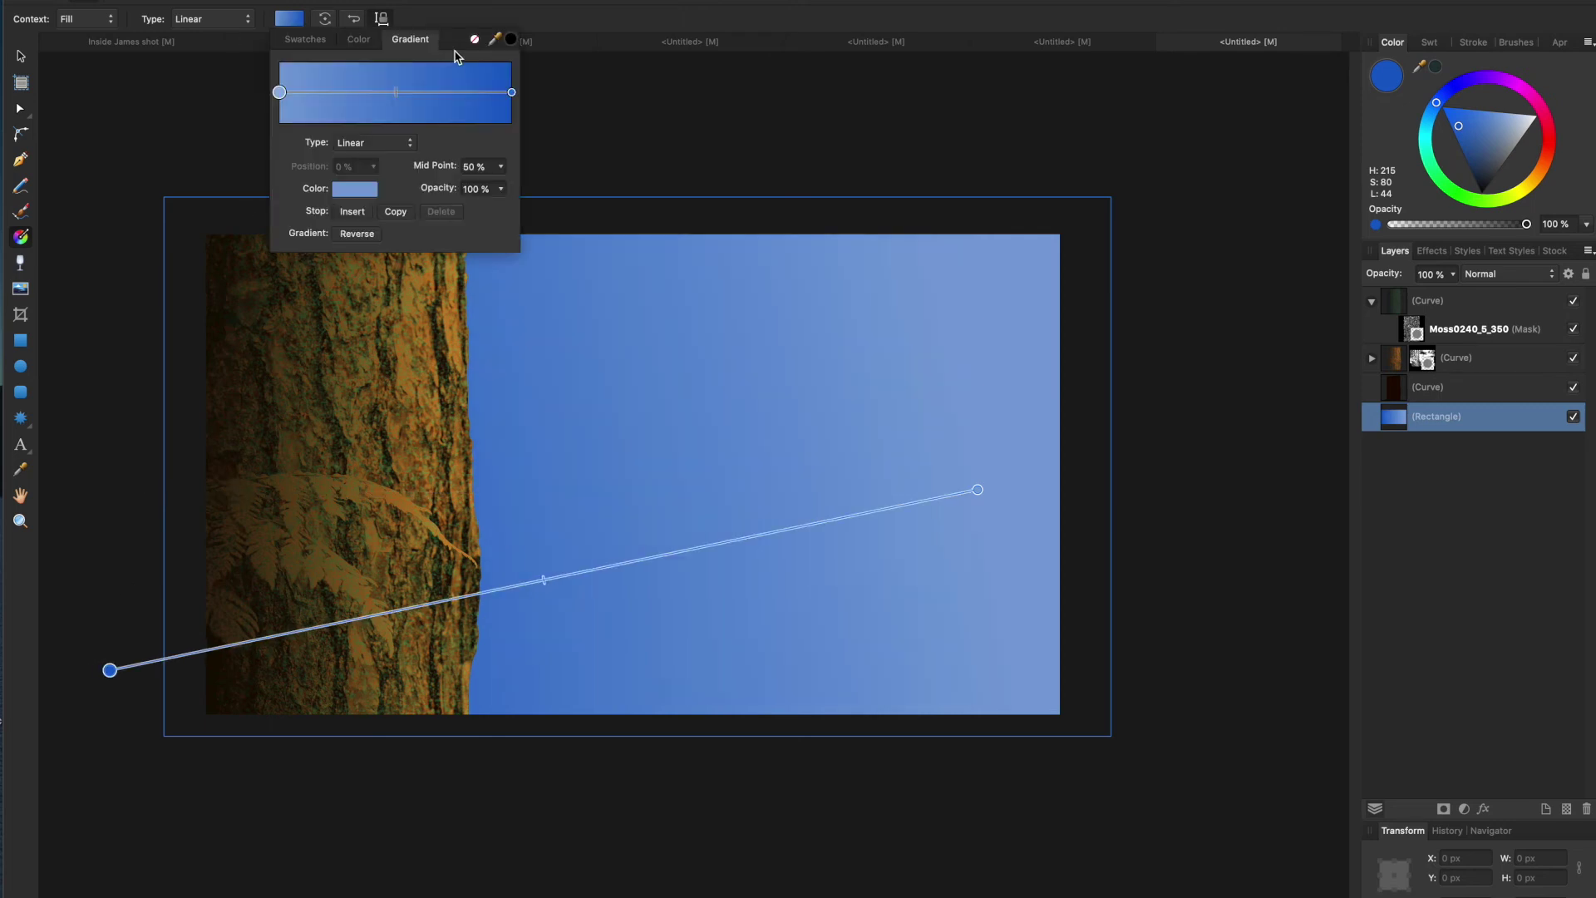
click(511, 92)
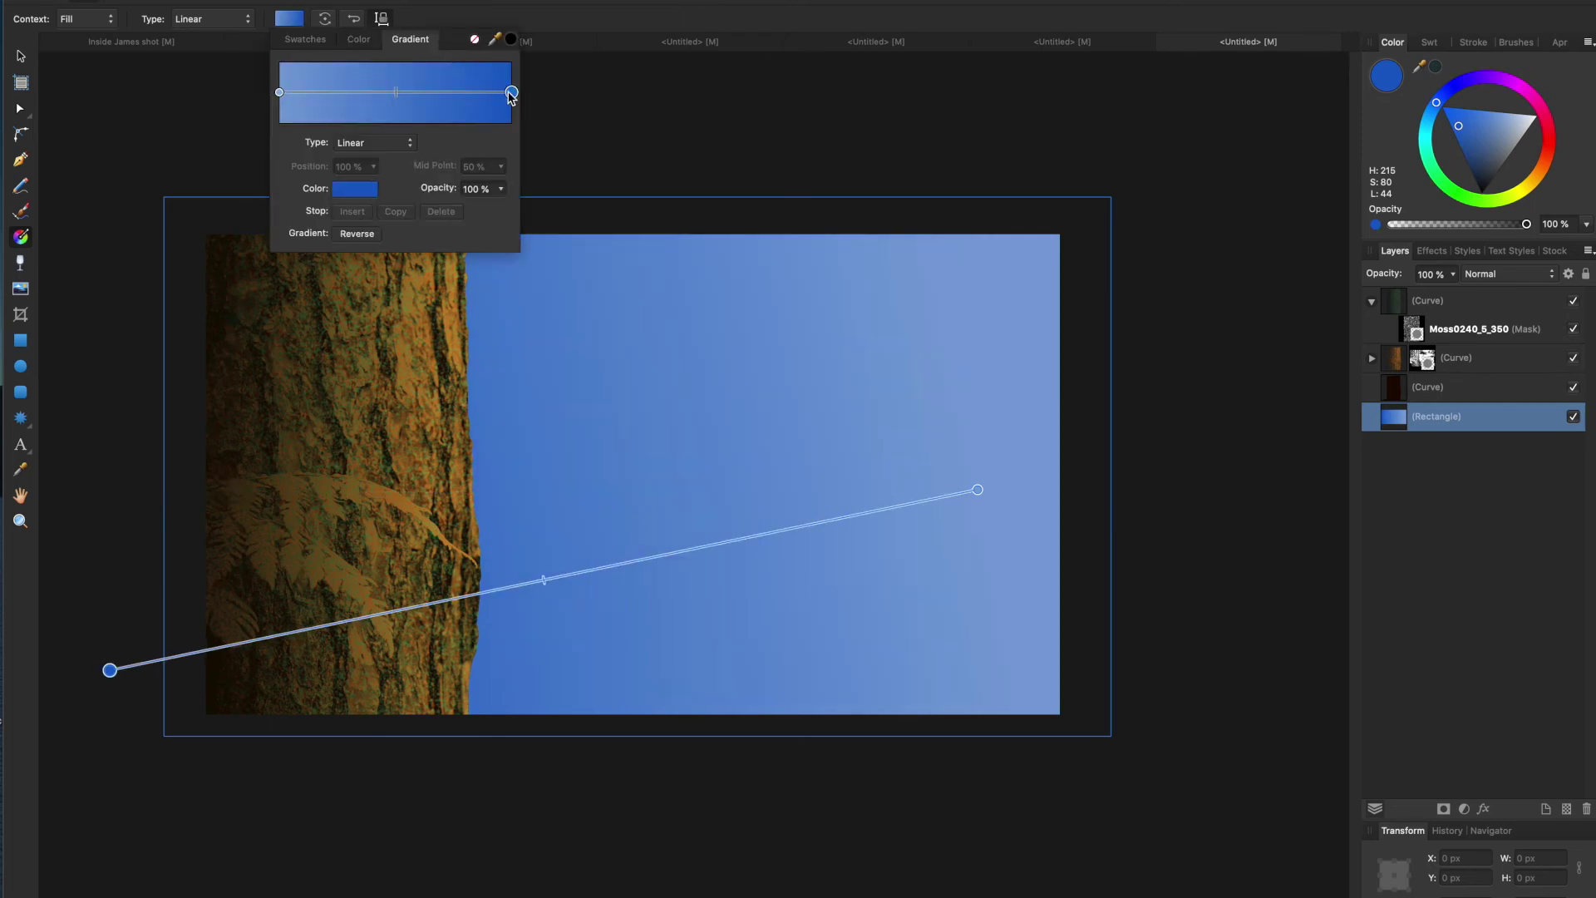
click(358, 190)
click(423, 320)
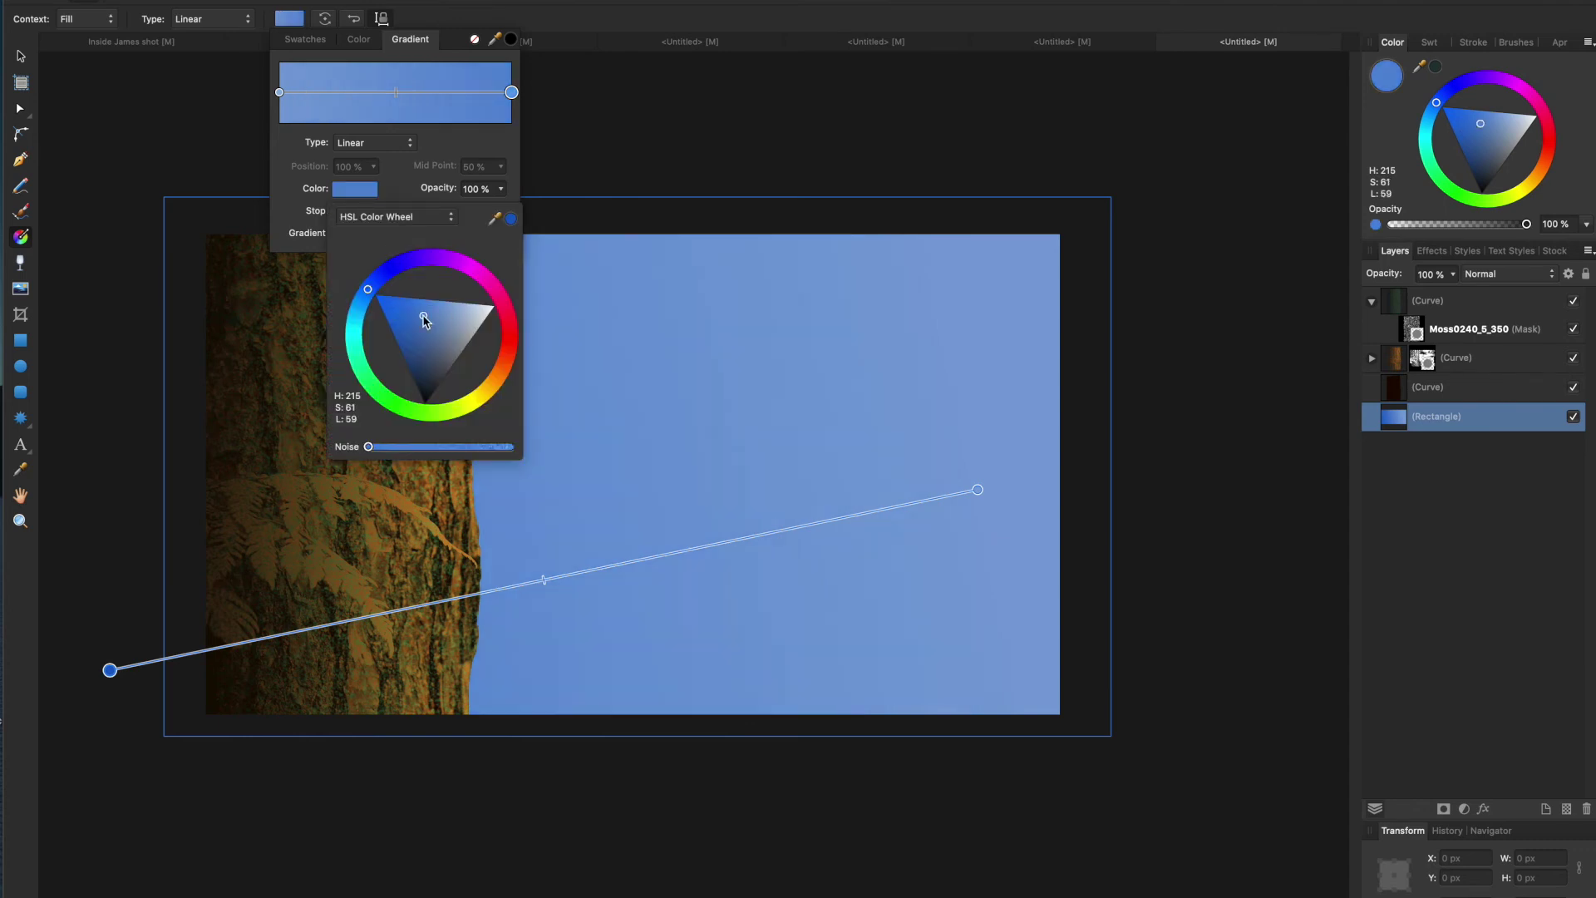
drag(421, 318, 447, 316)
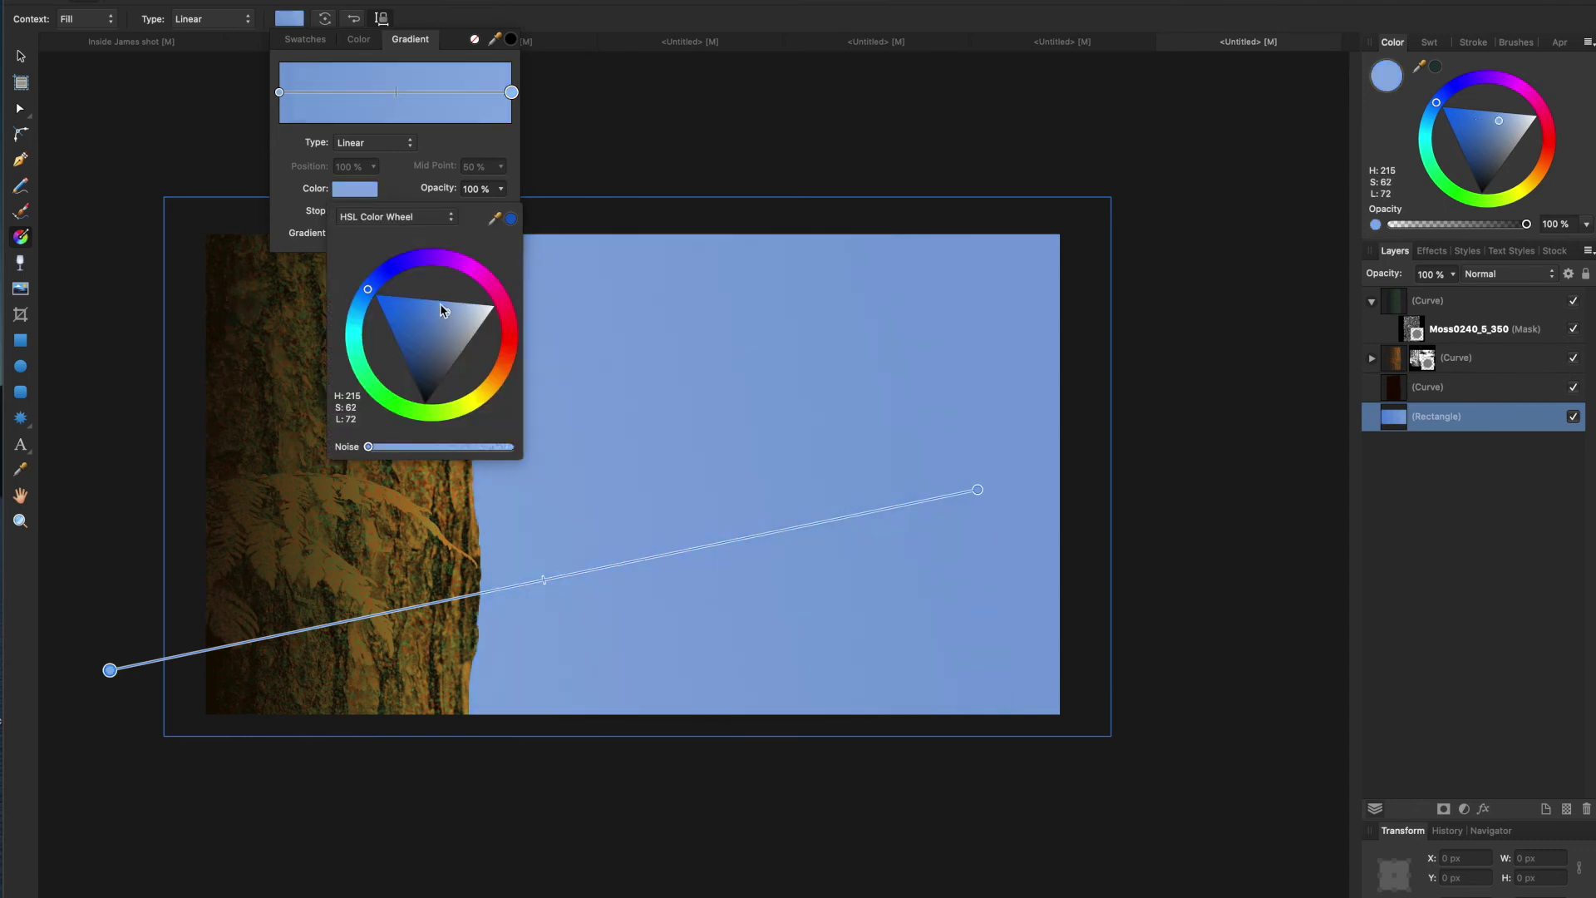
Set the gradient's left stop to a sandy tan hue.
click(279, 93)
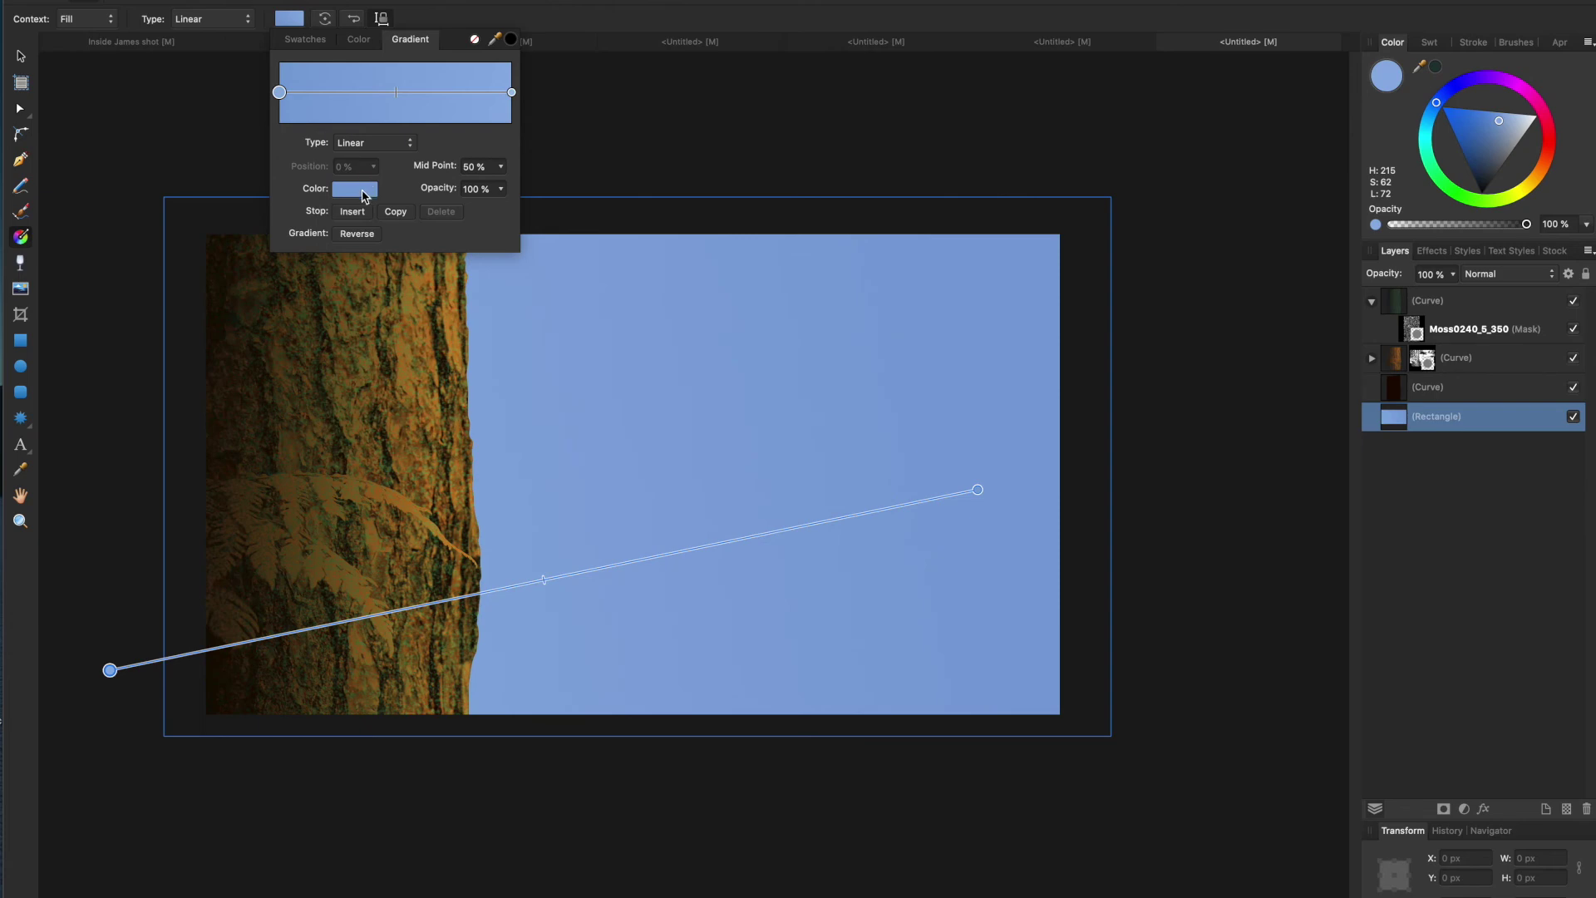
click(364, 191)
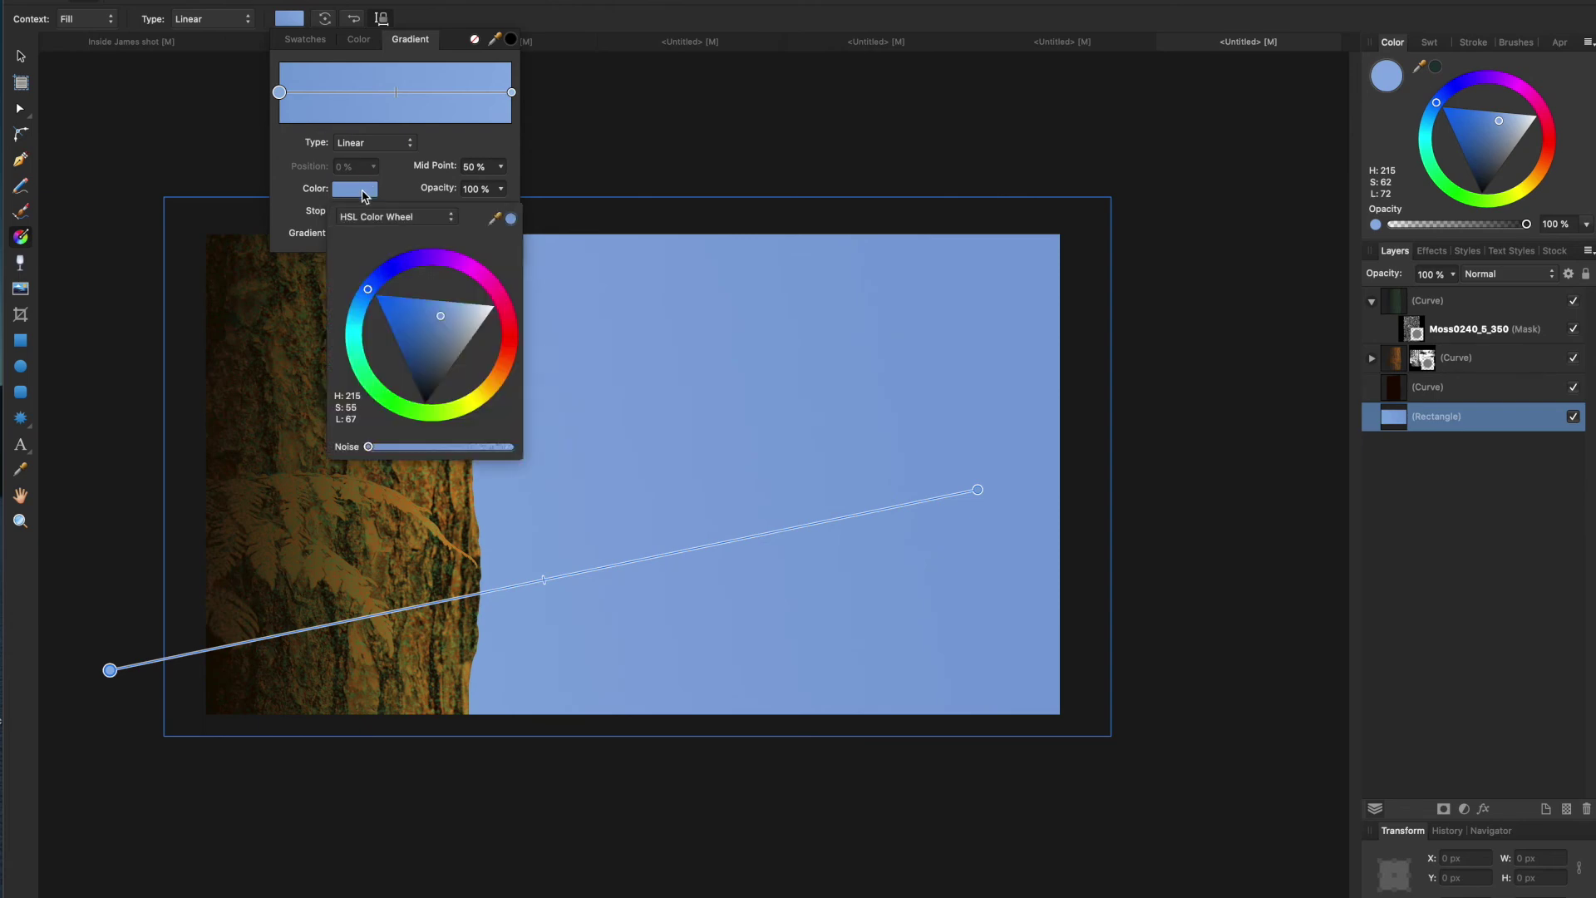
click(498, 385)
click(491, 385)
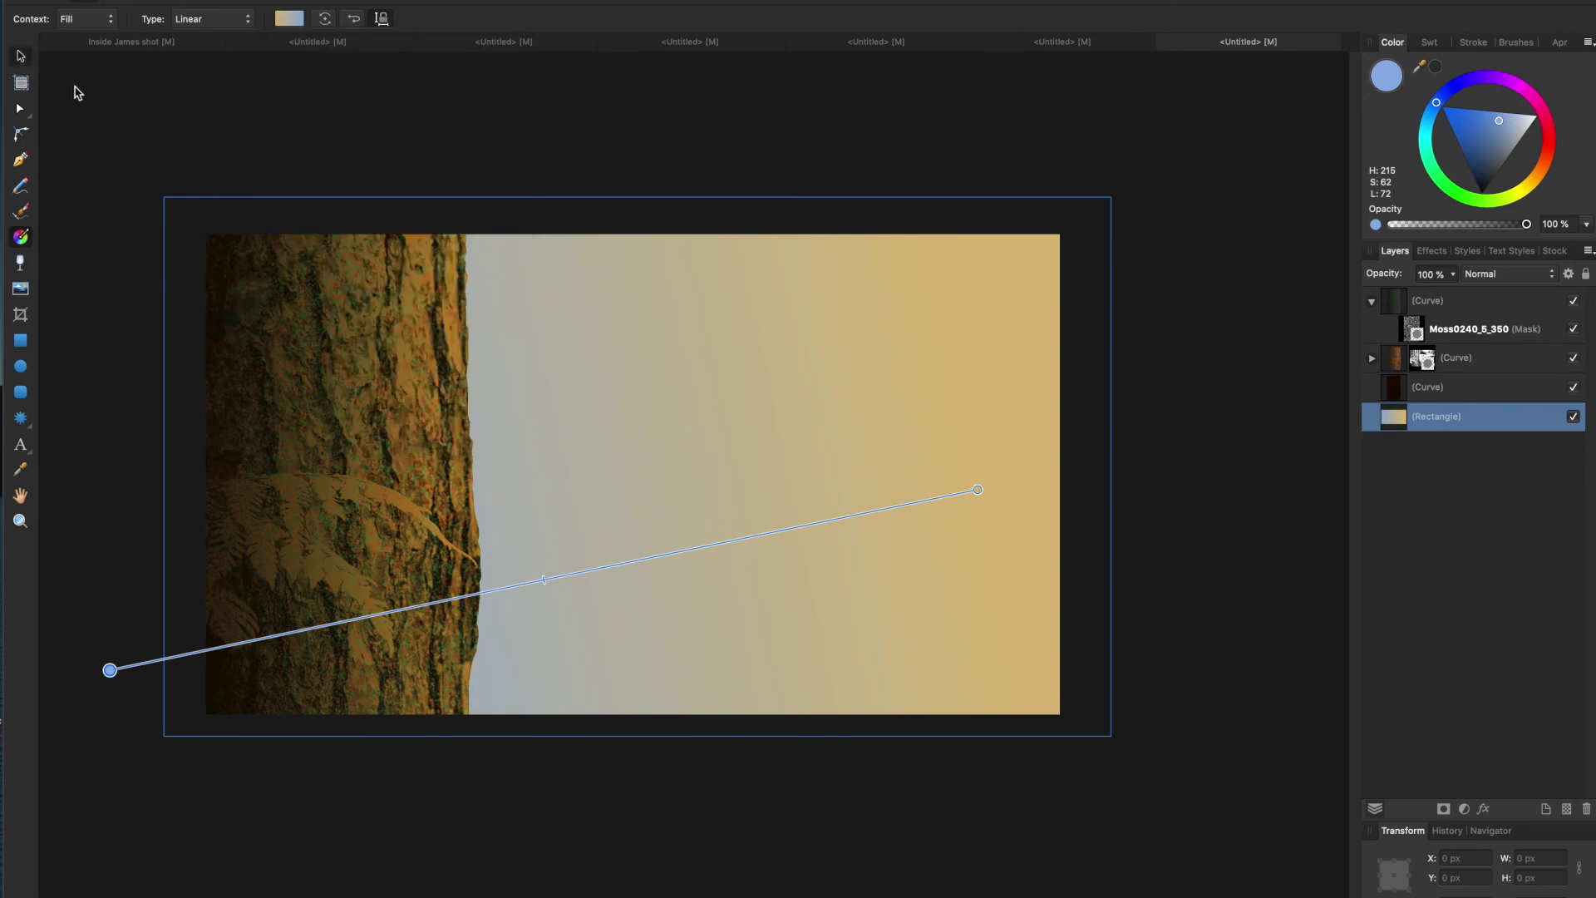
key(v)
click(107, 134)
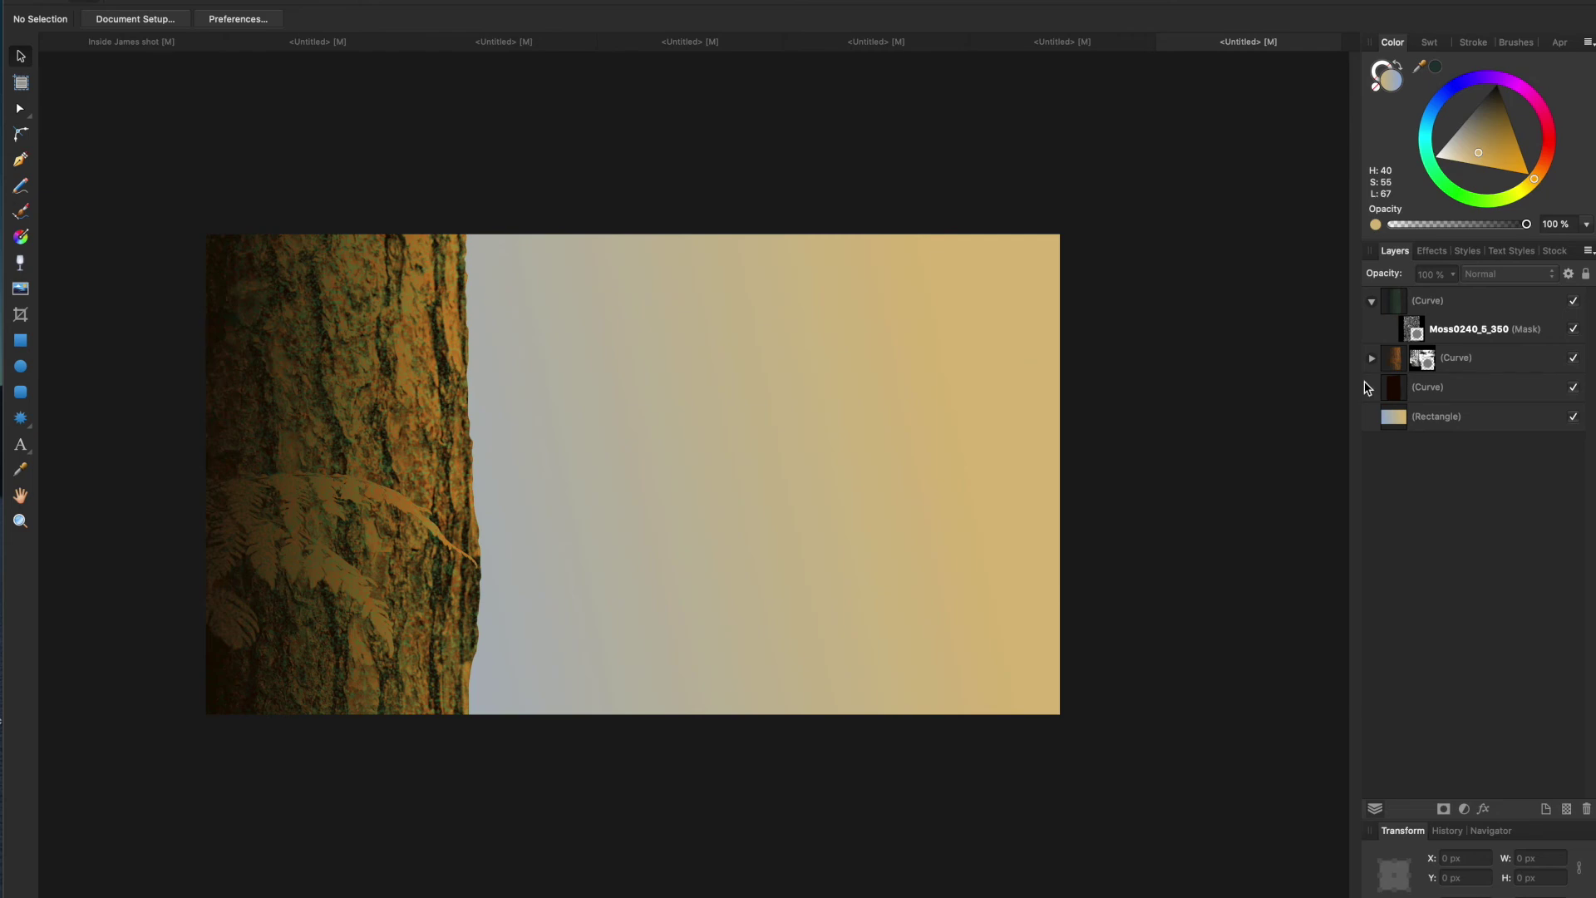
Duplicate the torn-edge shape and bring the copy to the front.
click(1419, 390)
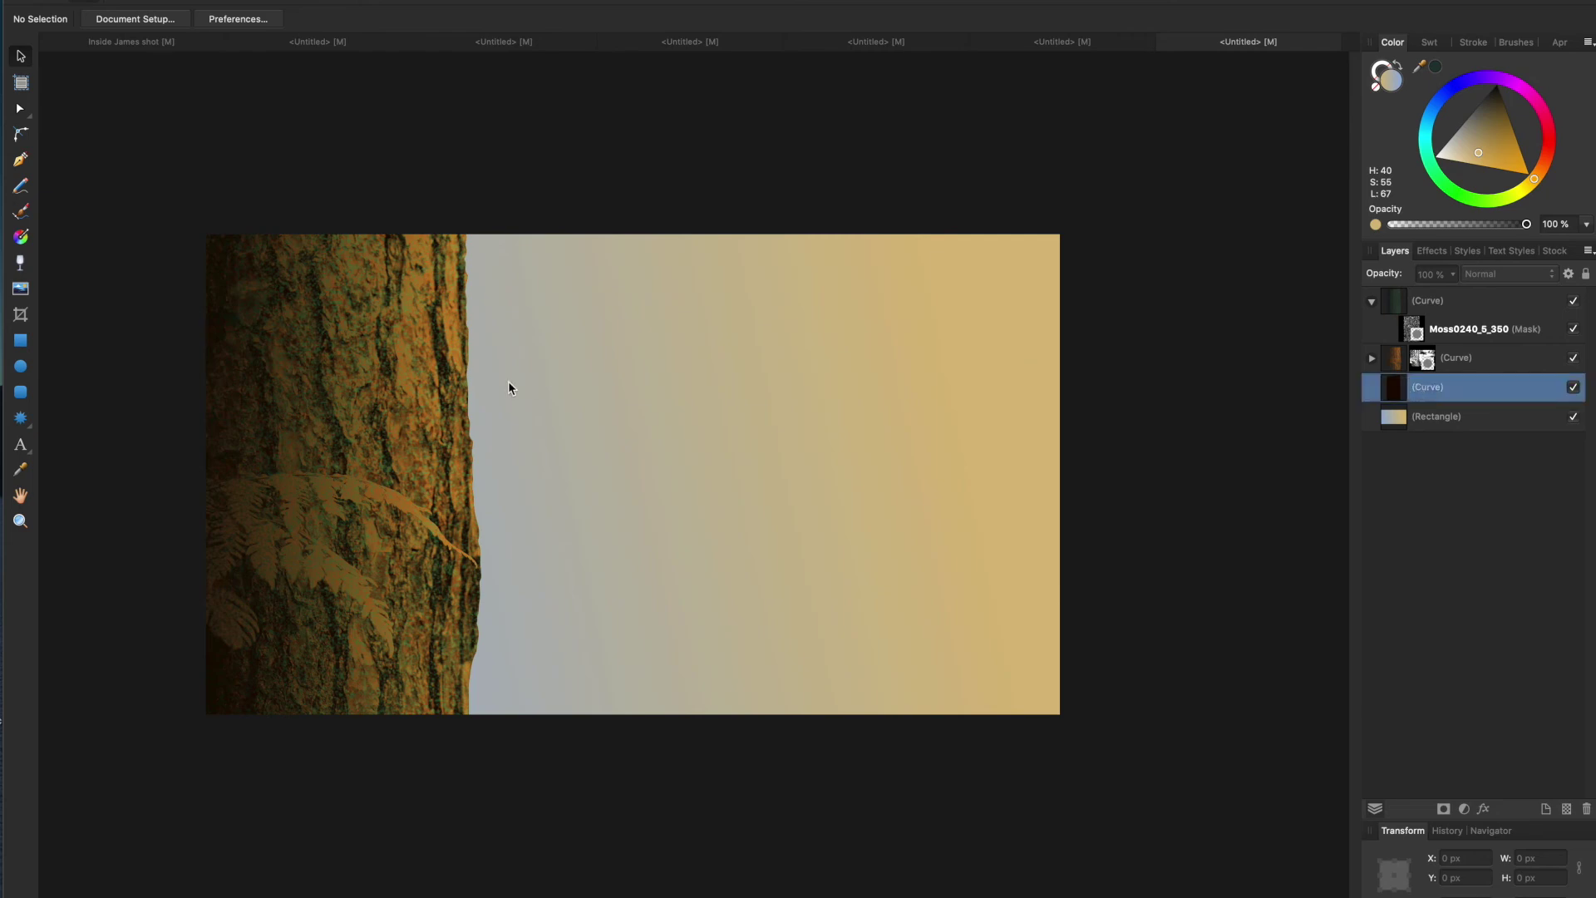
right_click(370, 410)
right_click(347, 372)
right_click(348, 368)
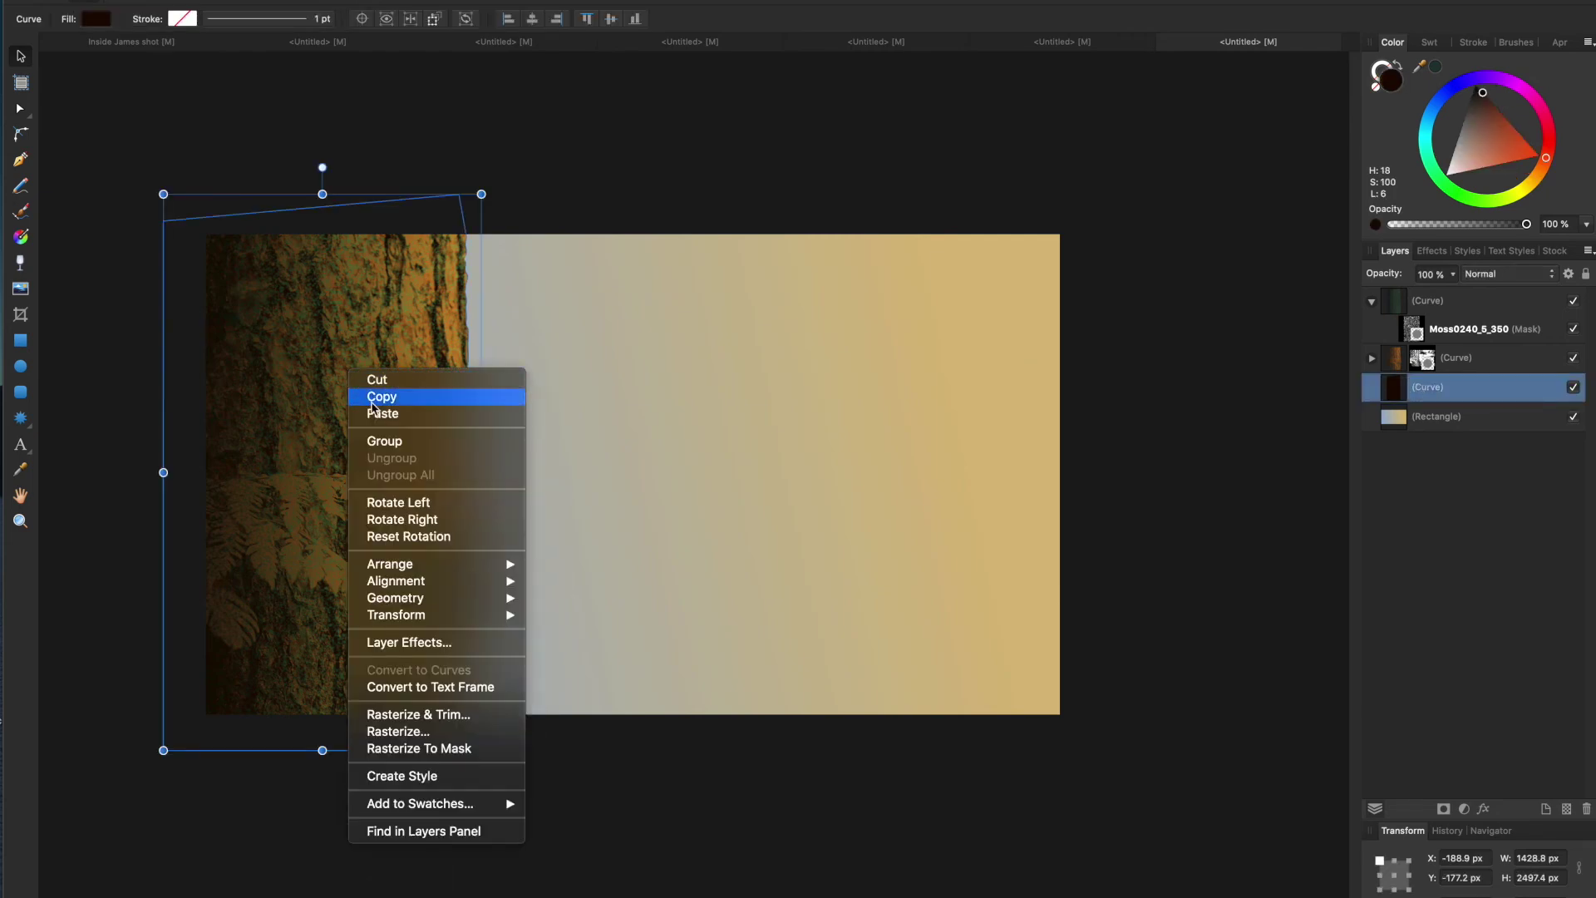
click(383, 415)
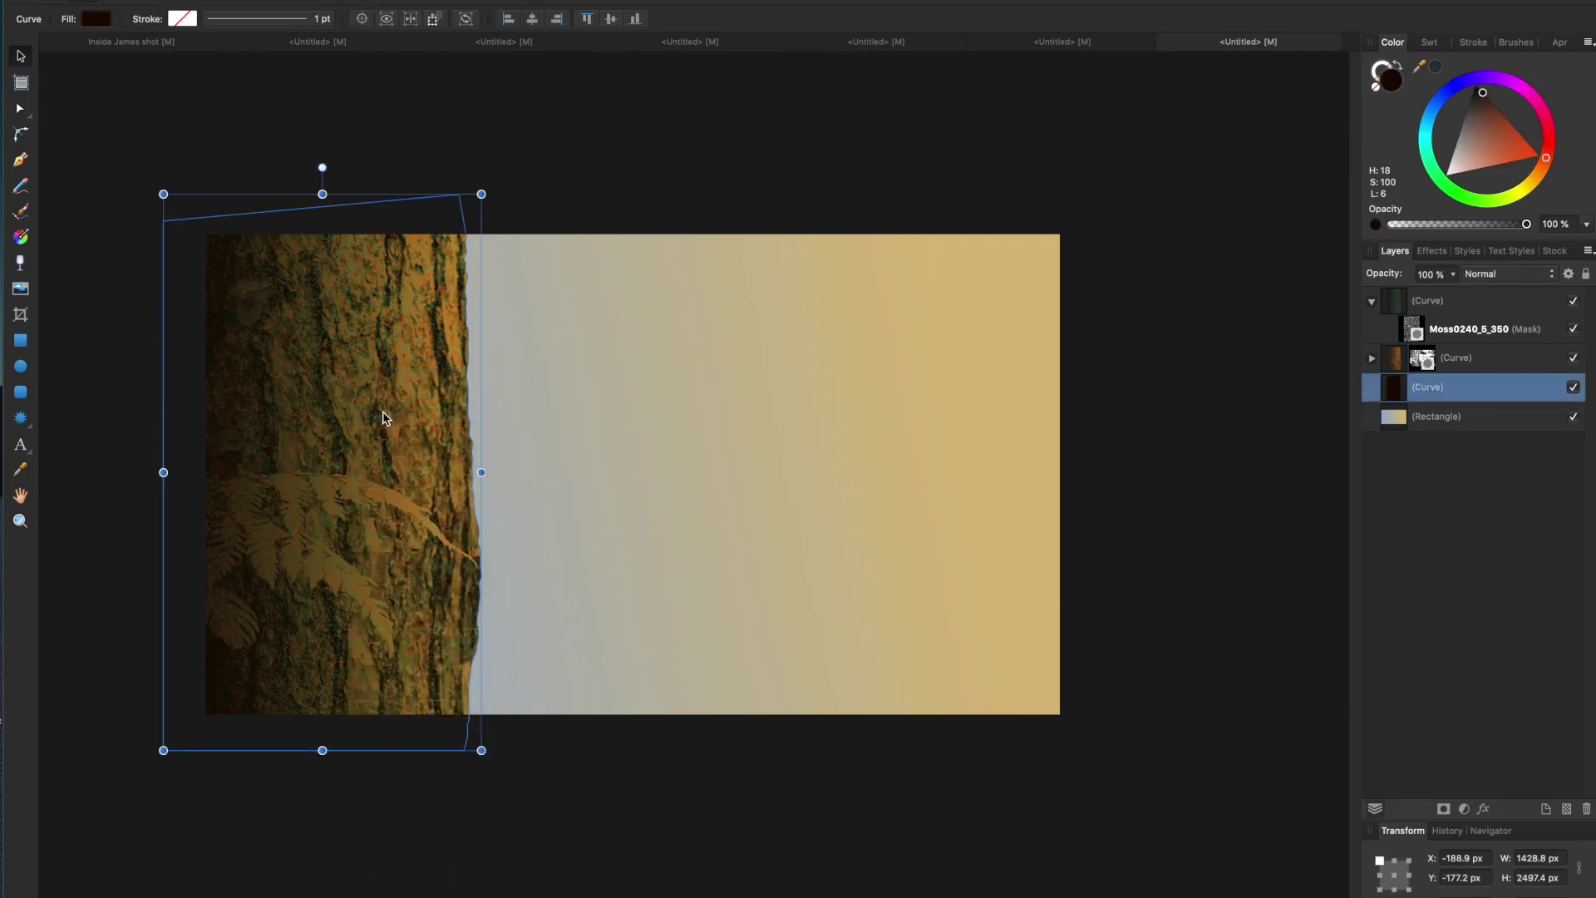
right_click(340, 381)
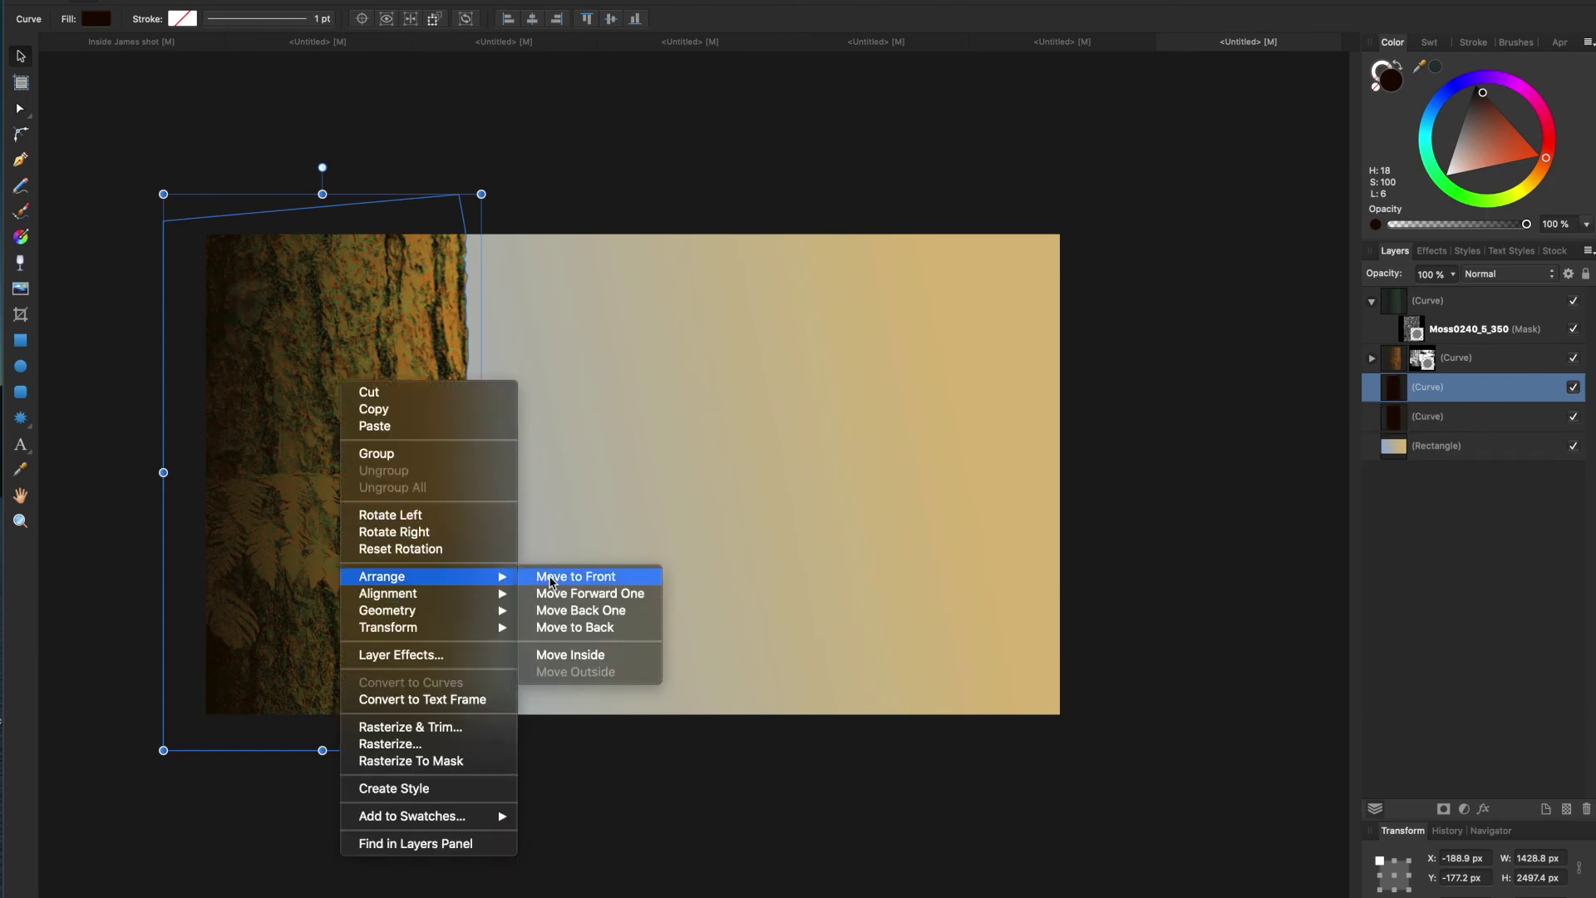
click(553, 580)
Fill the copy with the sky's tan colour at 13% opacity.
drag(1435, 70, 1048, 318)
click(1437, 69)
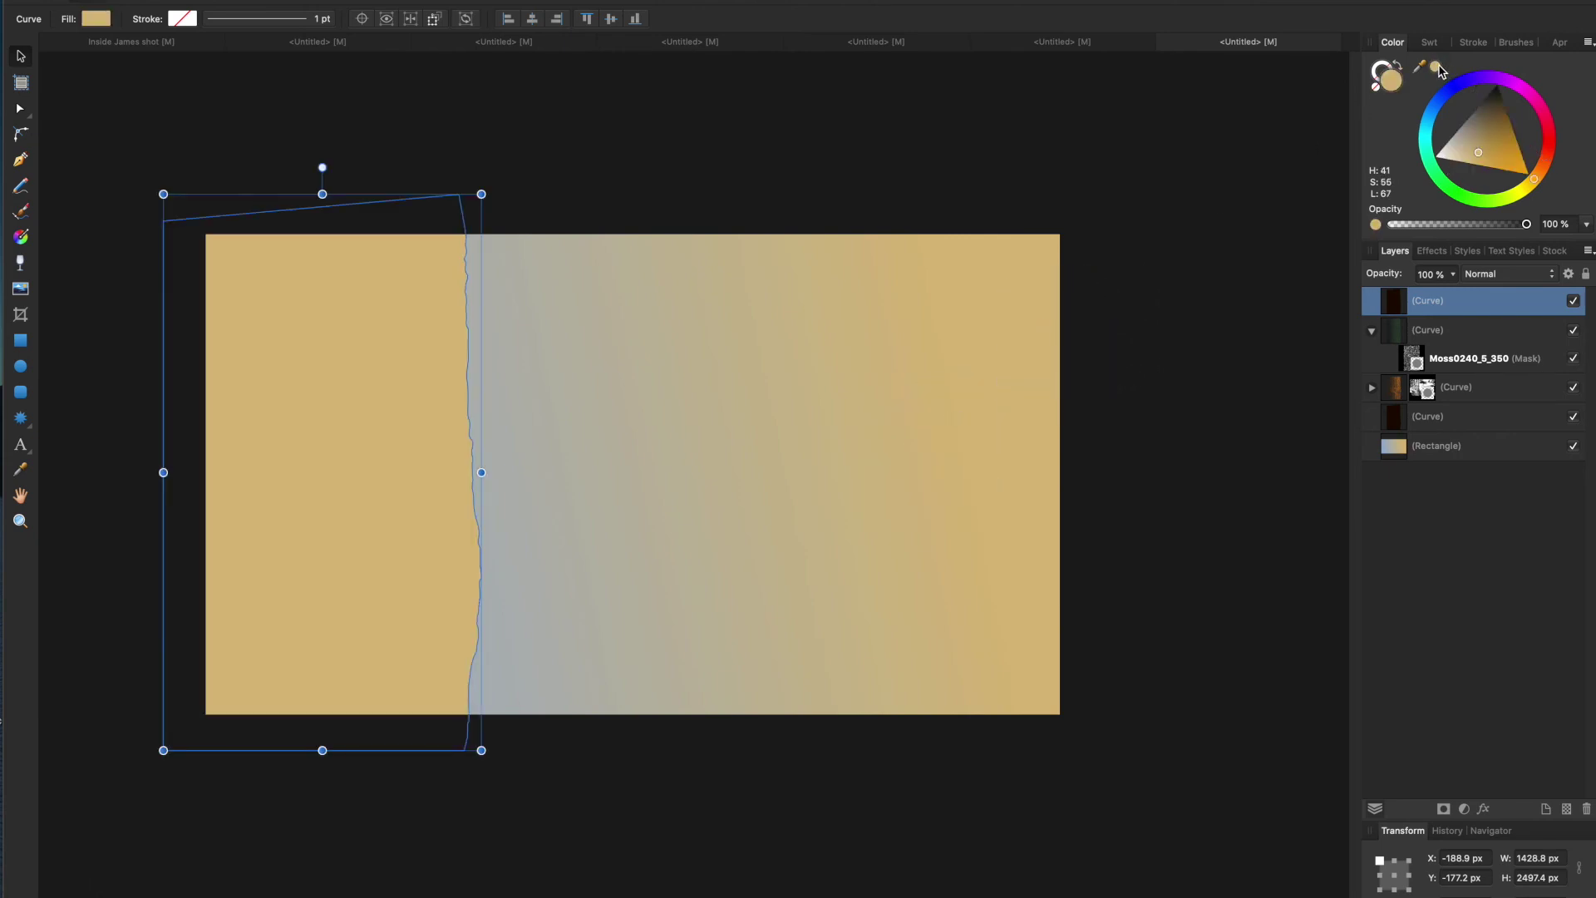
drag(1455, 235, 1409, 226)
drag(1408, 226, 1410, 224)
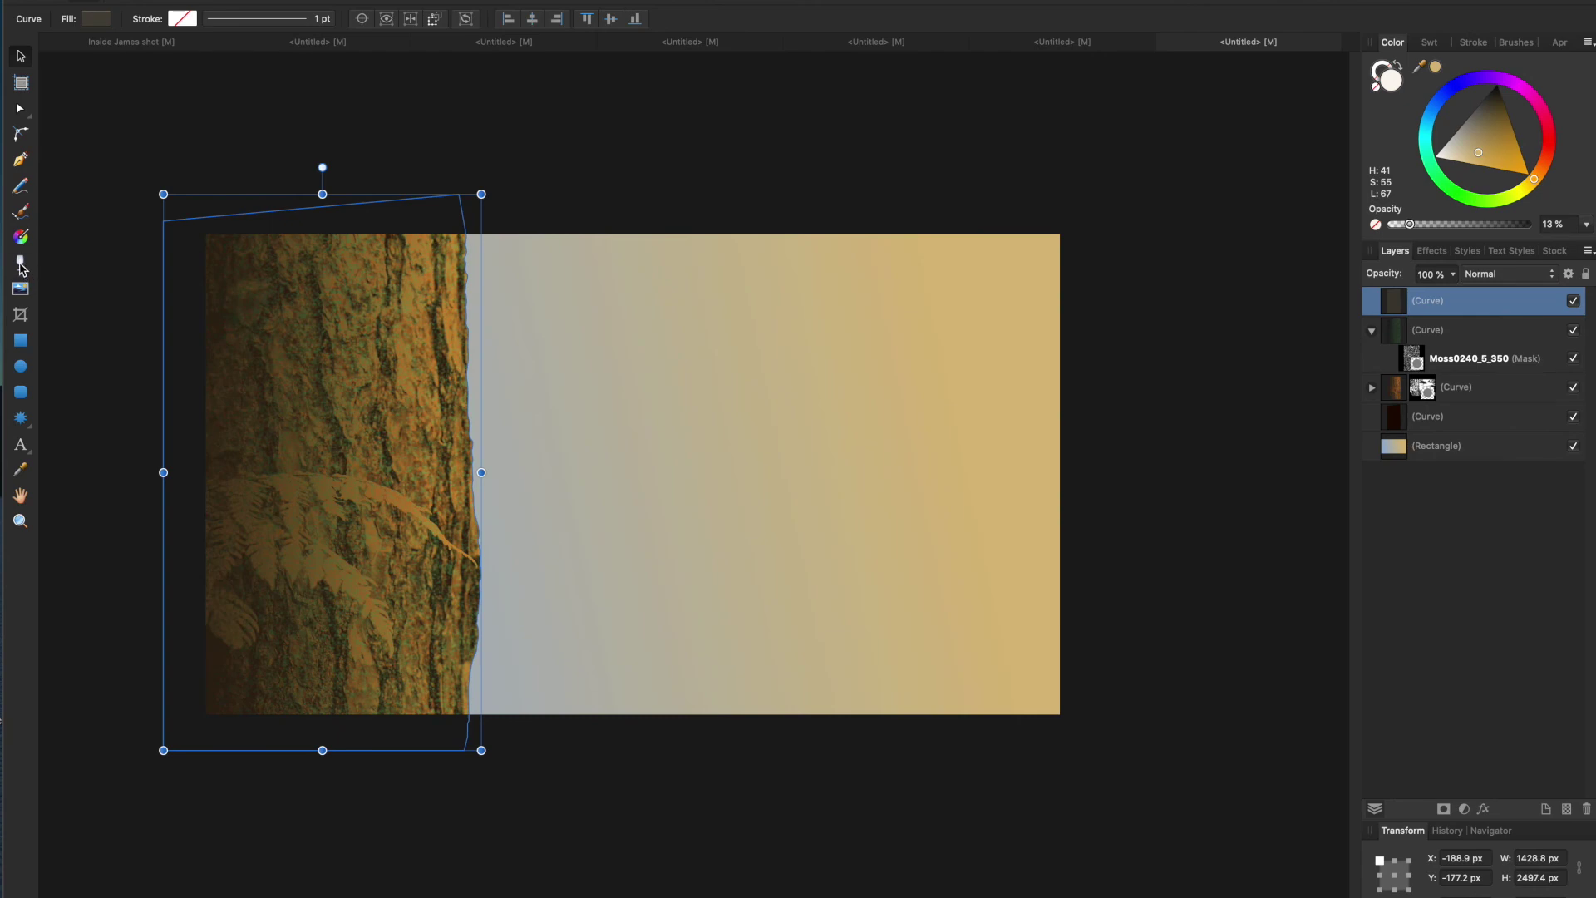
Fade the tan overlay horizontally across the bark with a transparency gradient.
click(20, 265)
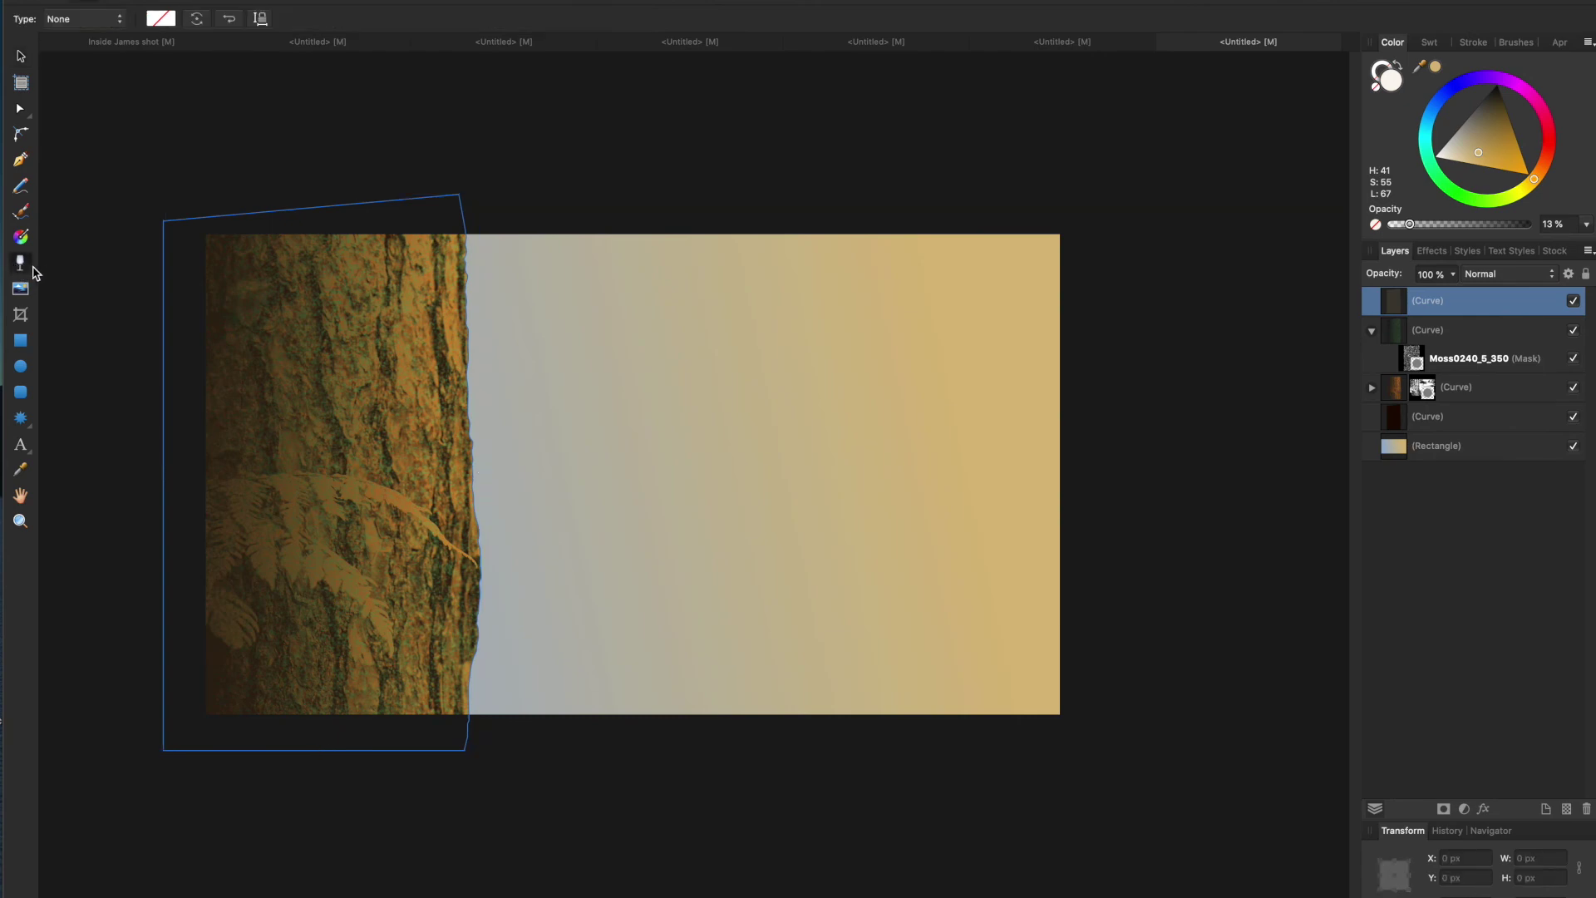
drag(461, 453, 220, 453)
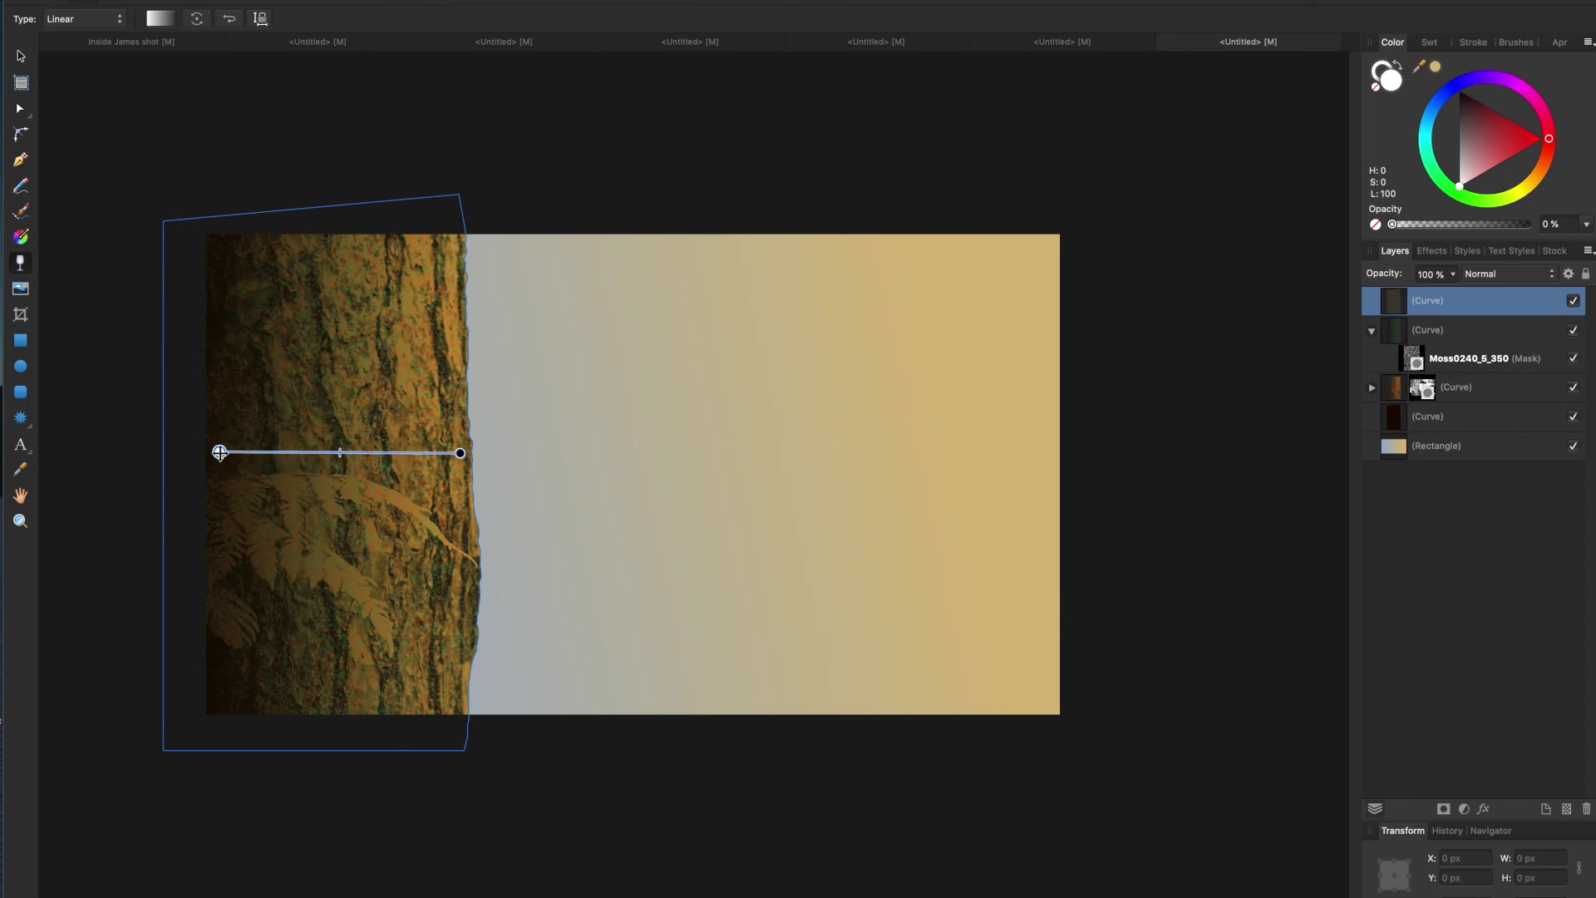
click(20, 56)
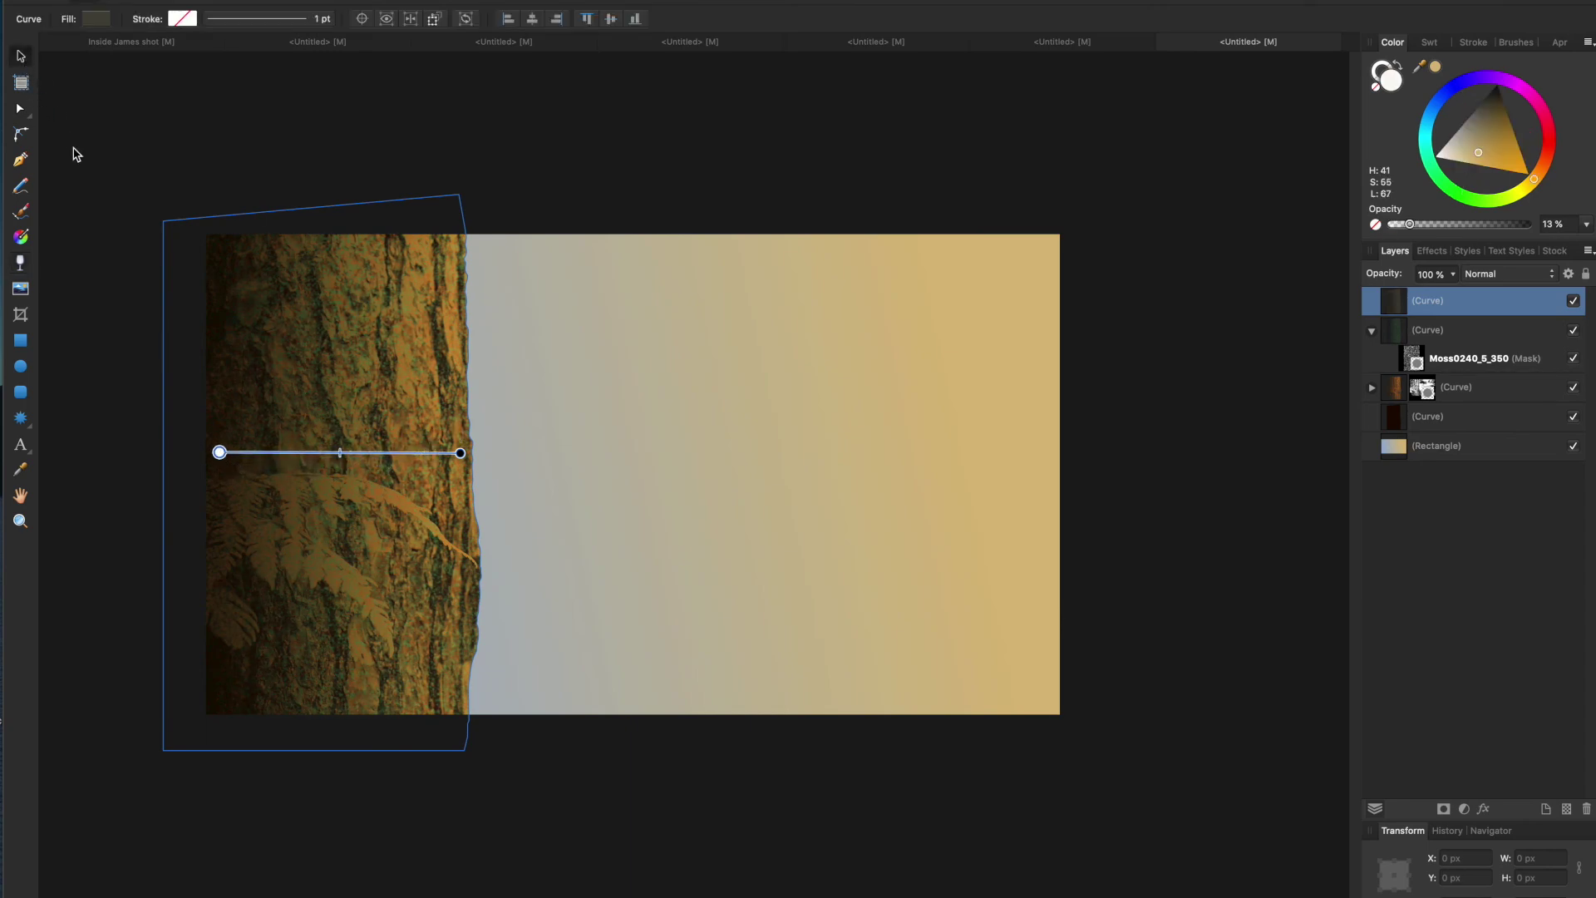
key(super+d)
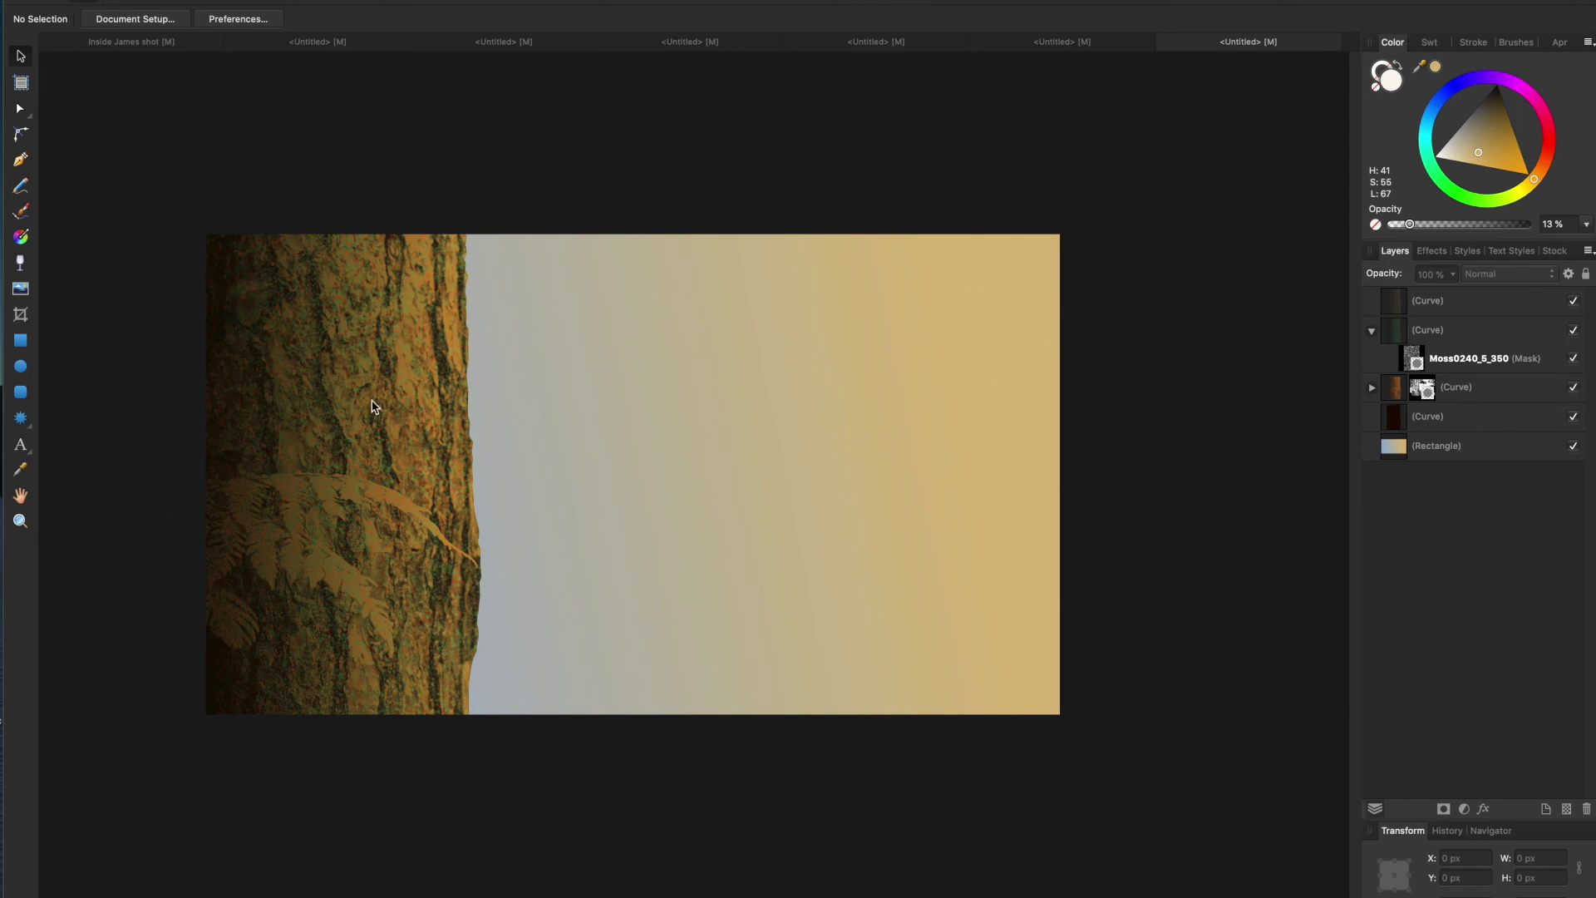
Lower the tan bark overlay's opacity to 7%.
scroll(407, 559, right, 3)
scroll(407, 558, right, 3)
scroll(406, 560, left, 3)
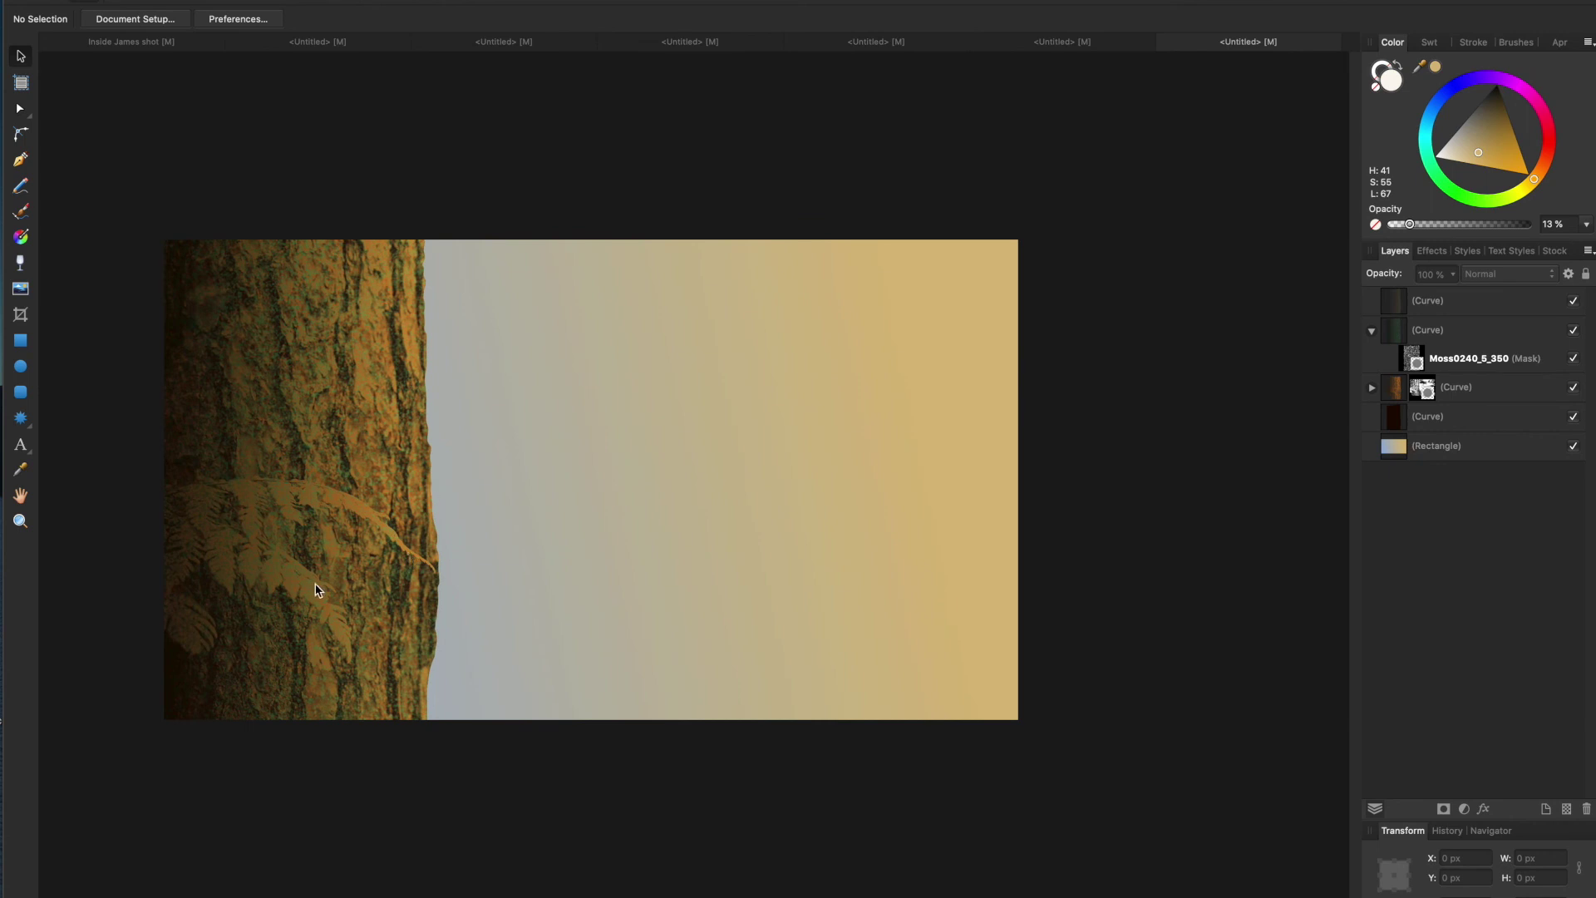
scroll(384, 565, left, 3)
click(407, 486)
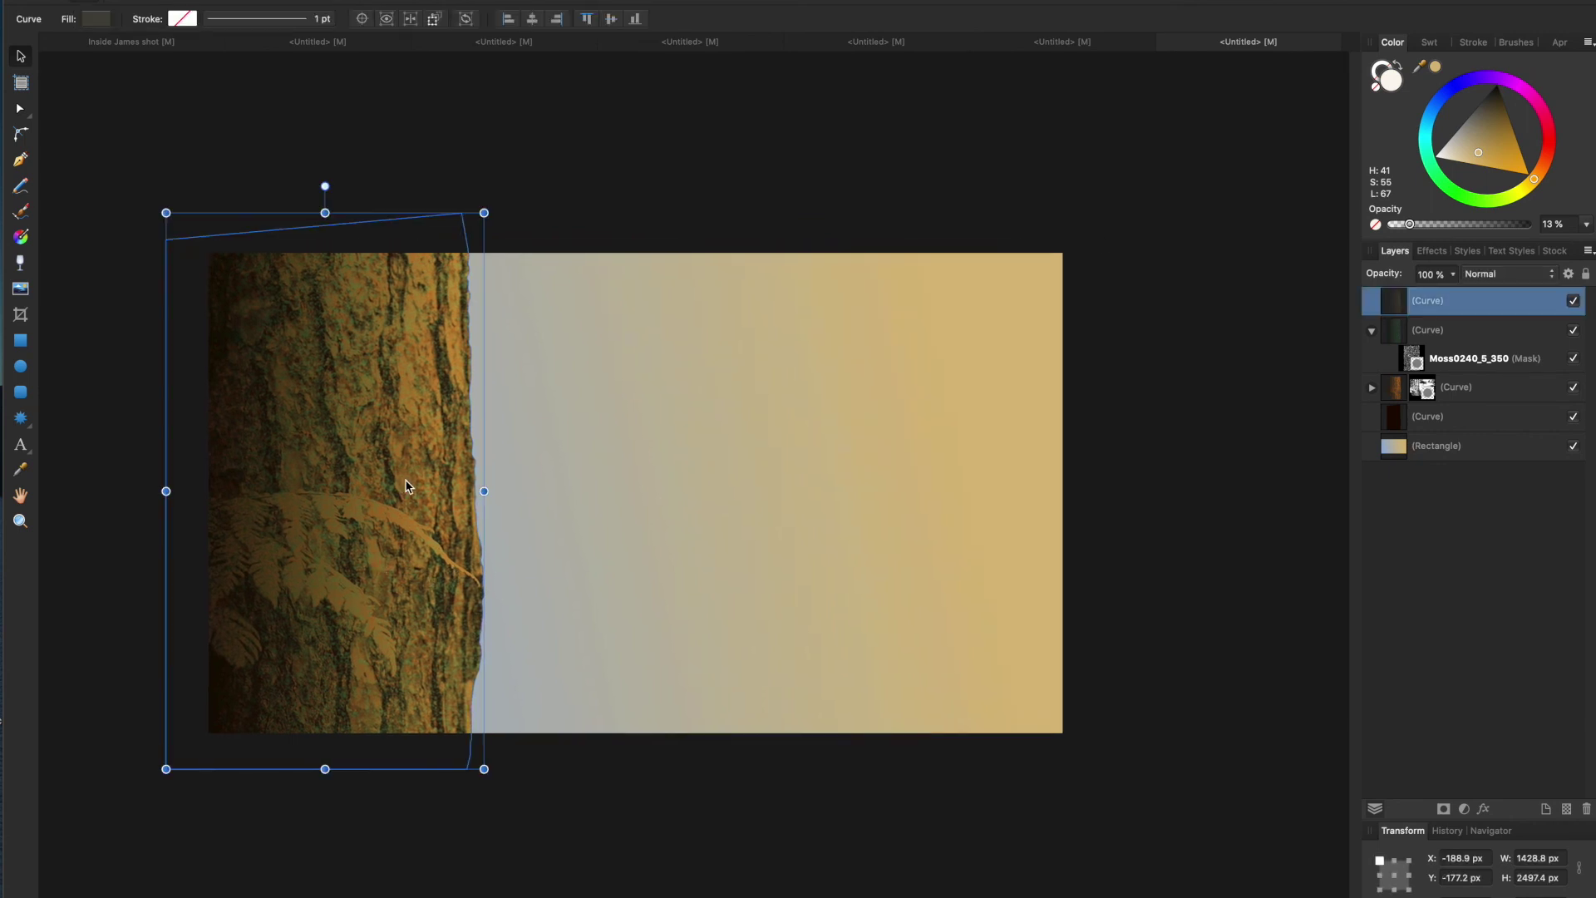
drag(1415, 226, 1403, 226)
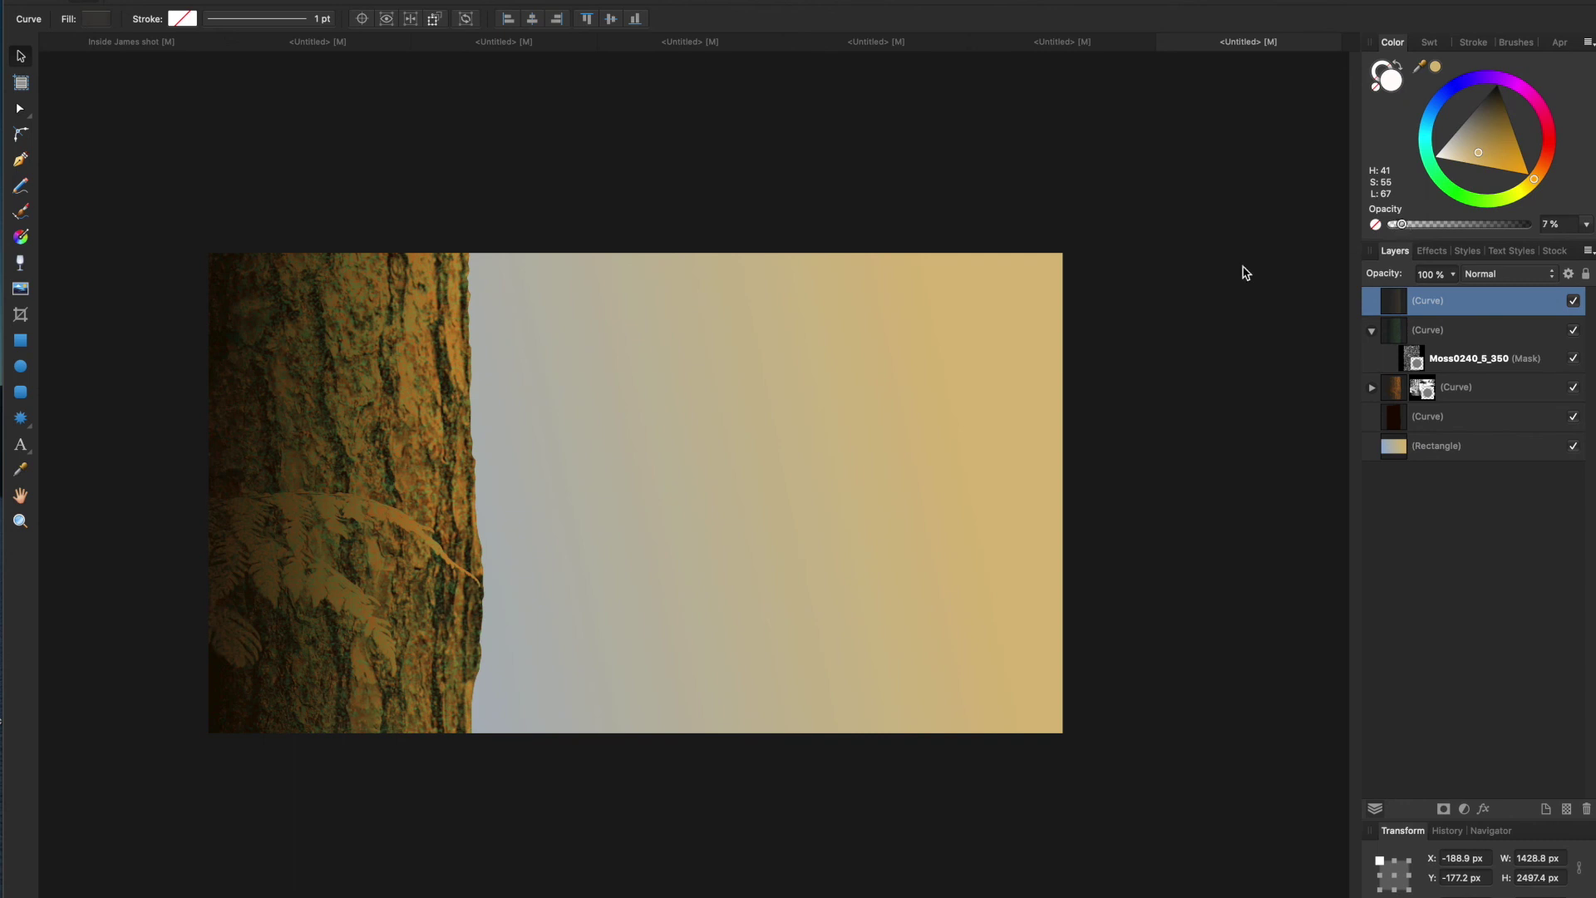
click(1154, 287)
Pan around the canvas to review the finished bark and sky composition.
scroll(370, 356, right, 2)
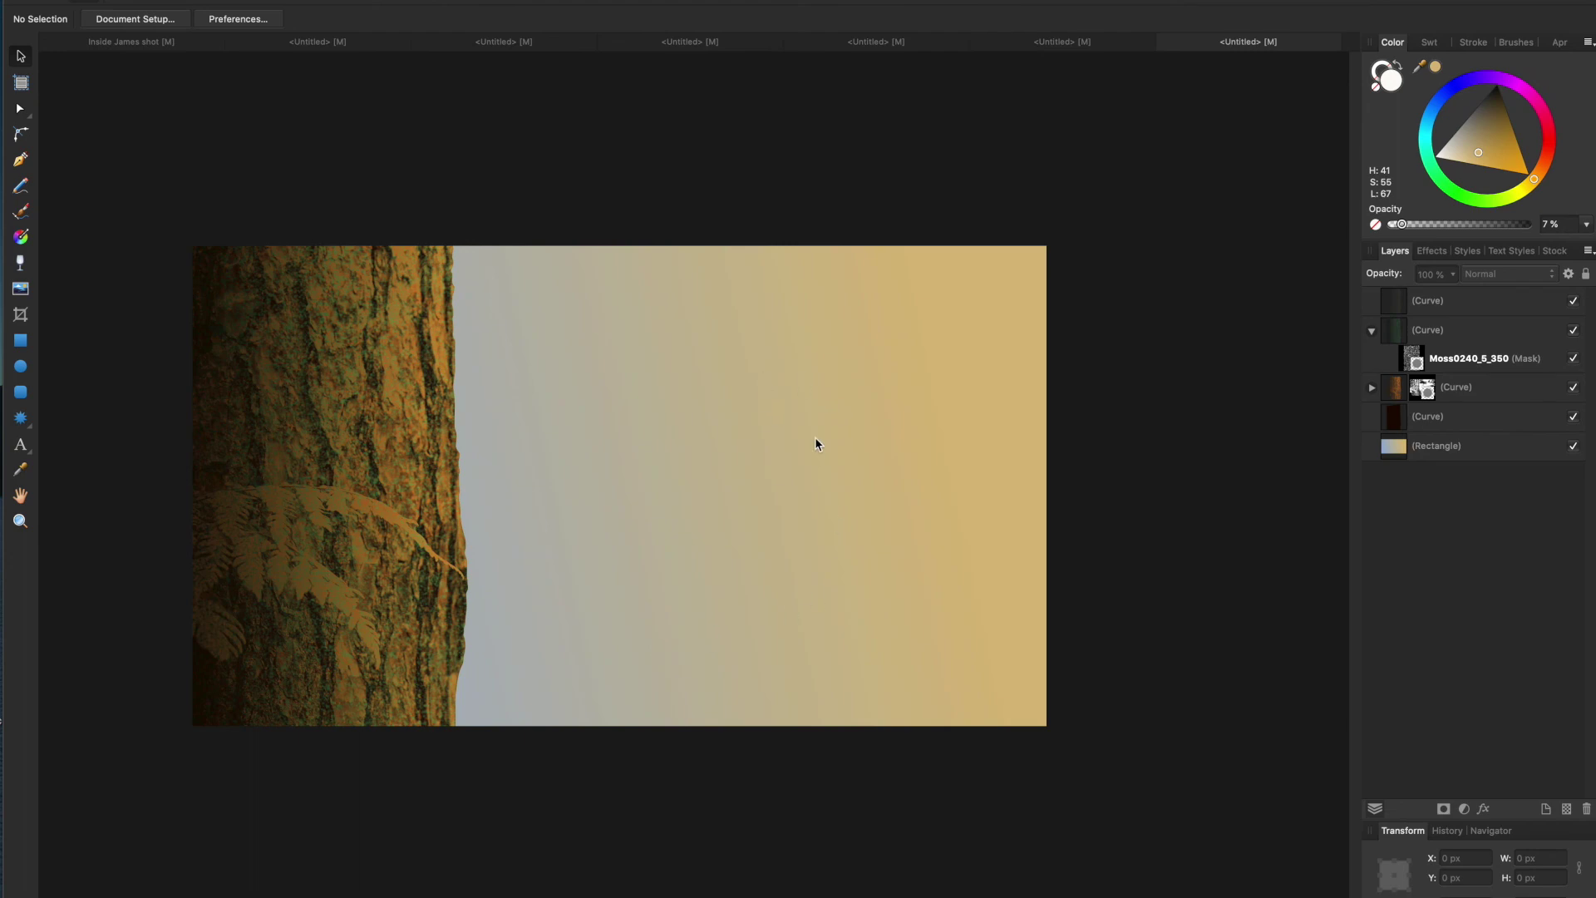
scroll(737, 436, left, 2)
scroll(737, 436, right, 1)
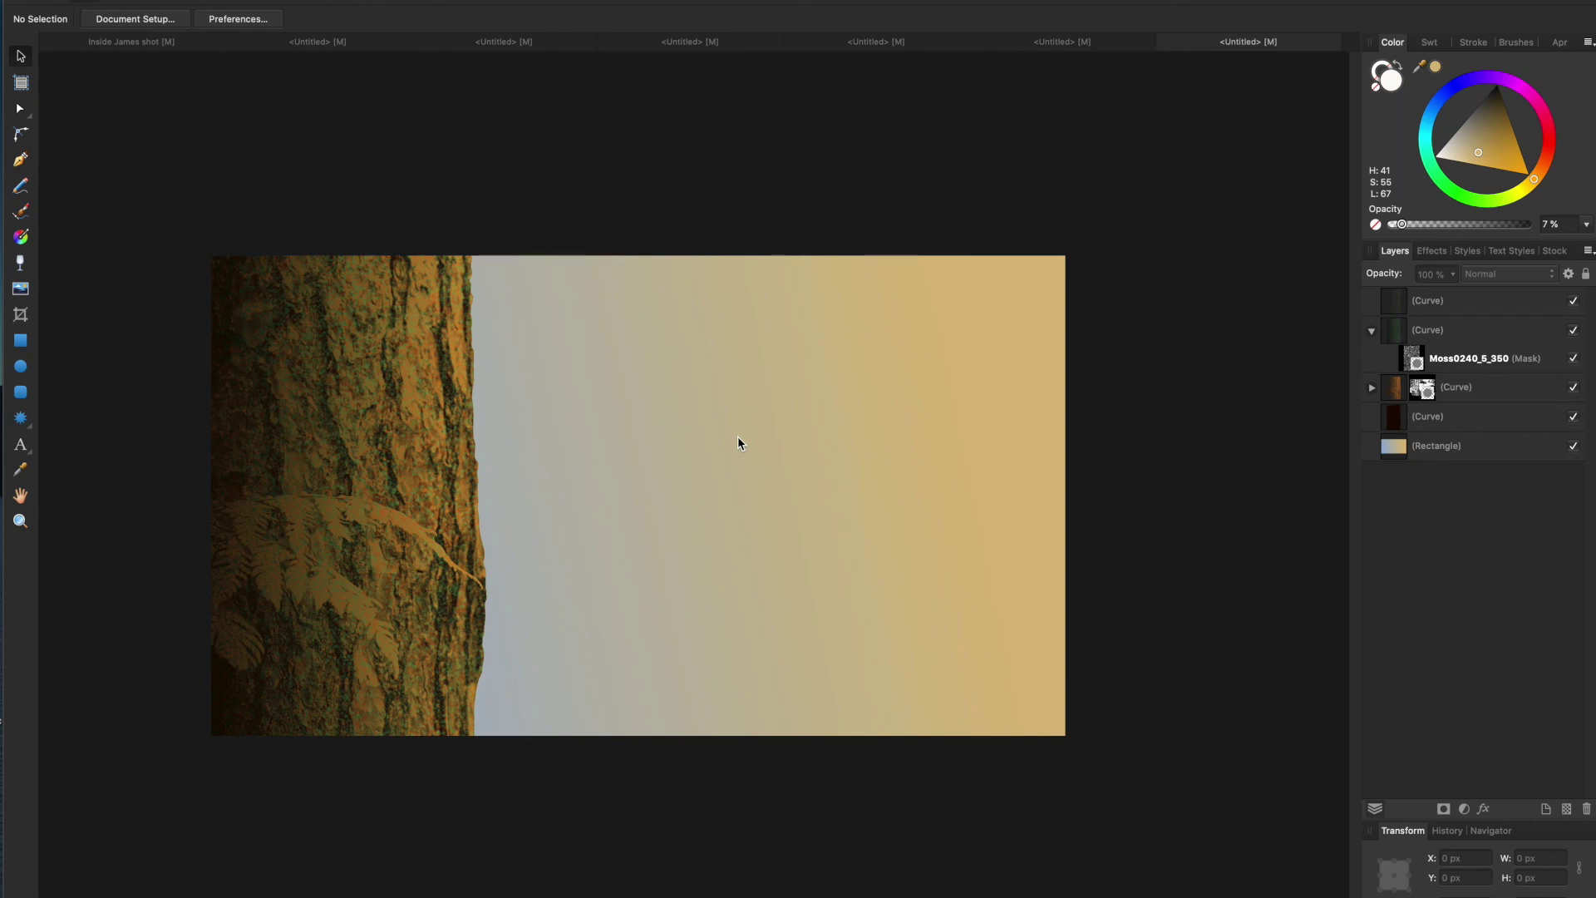
scroll(736, 436, down, 1)
scroll(737, 436, up, 1)
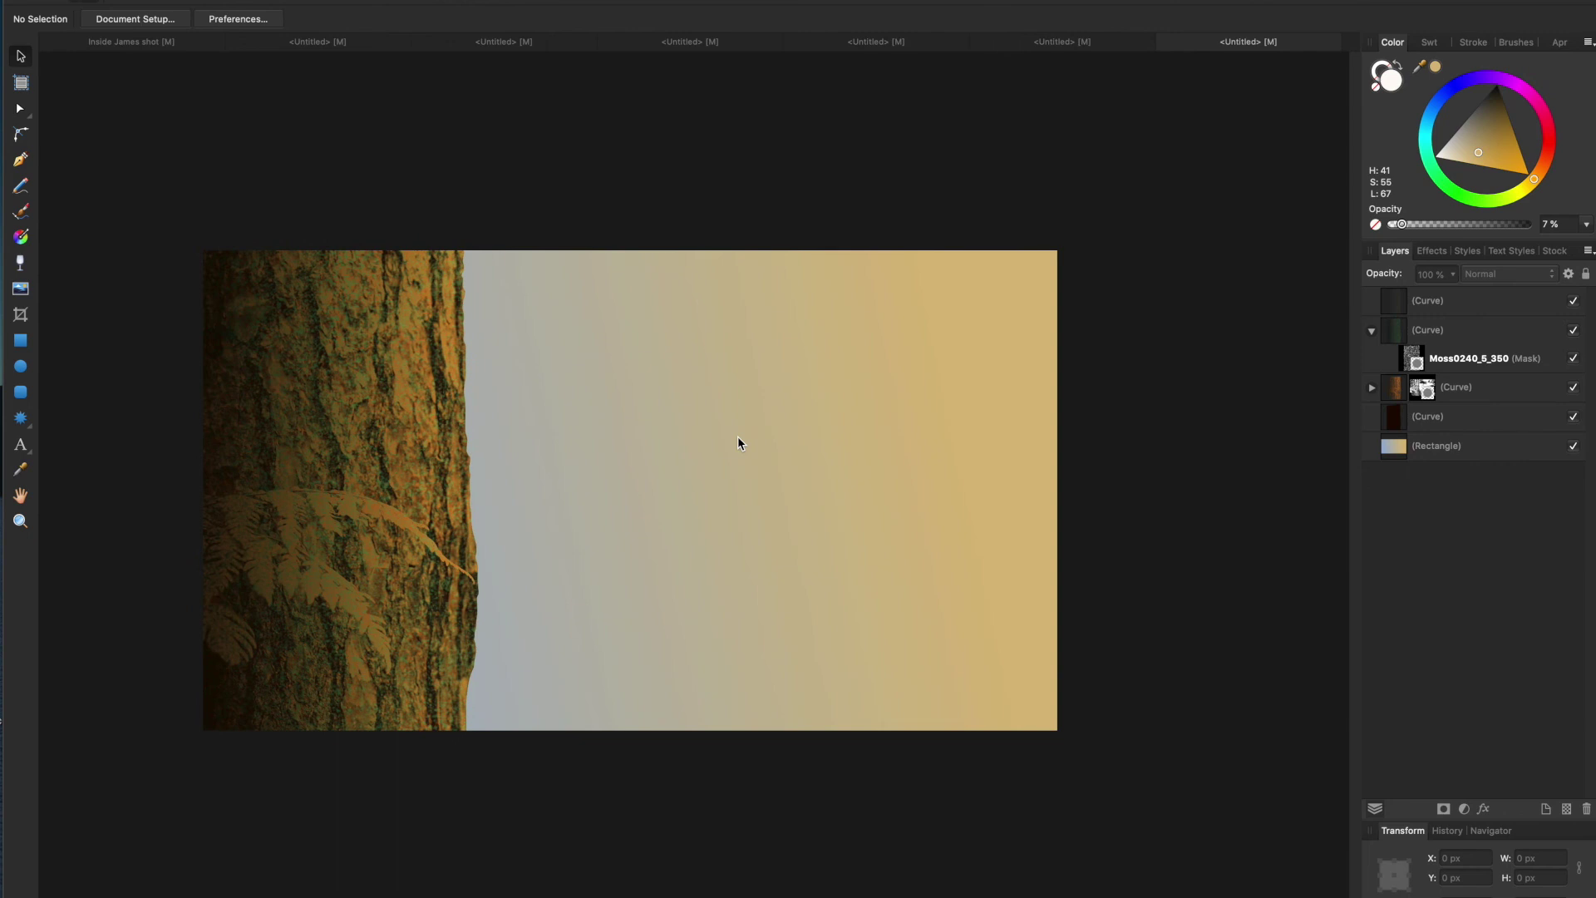
scroll(736, 442, left, 1)
scroll(736, 442, down, 1)
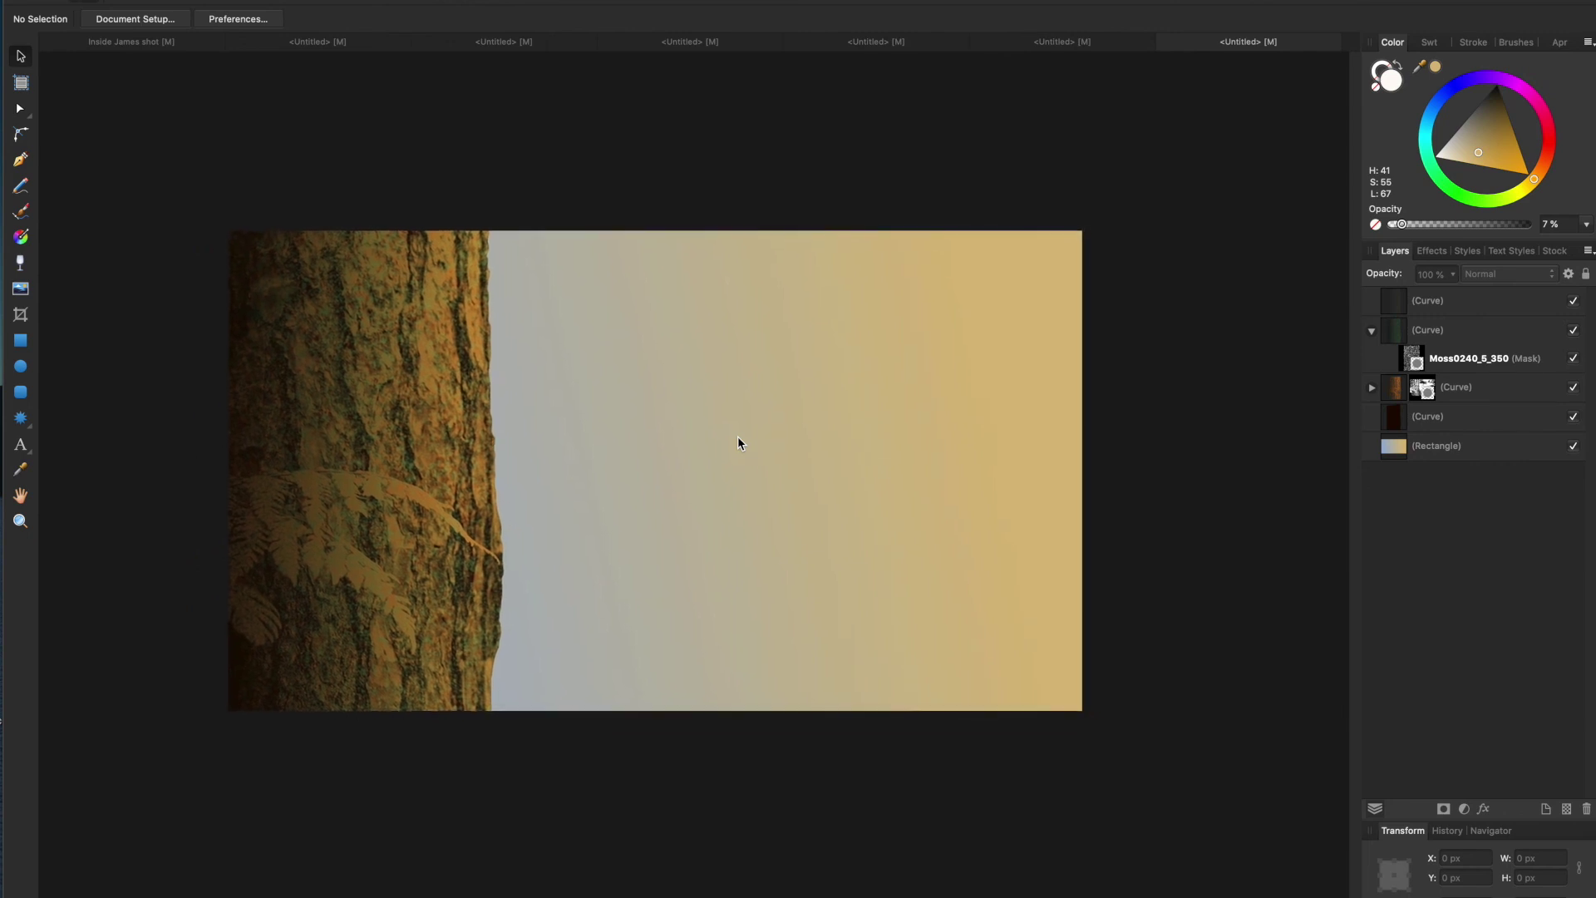